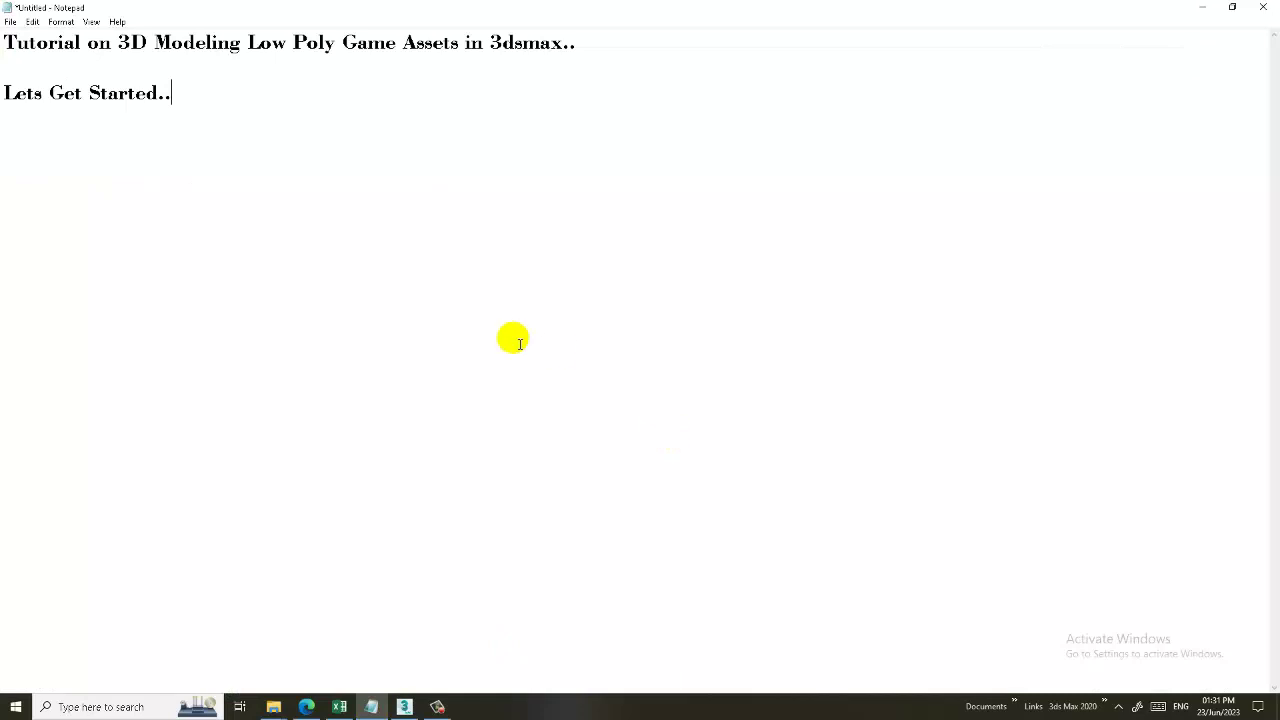
Dismiss the Notepad tutorial notes to reveal the 3ds Max assets.max scene.
drag(511, 337, 5, 12)
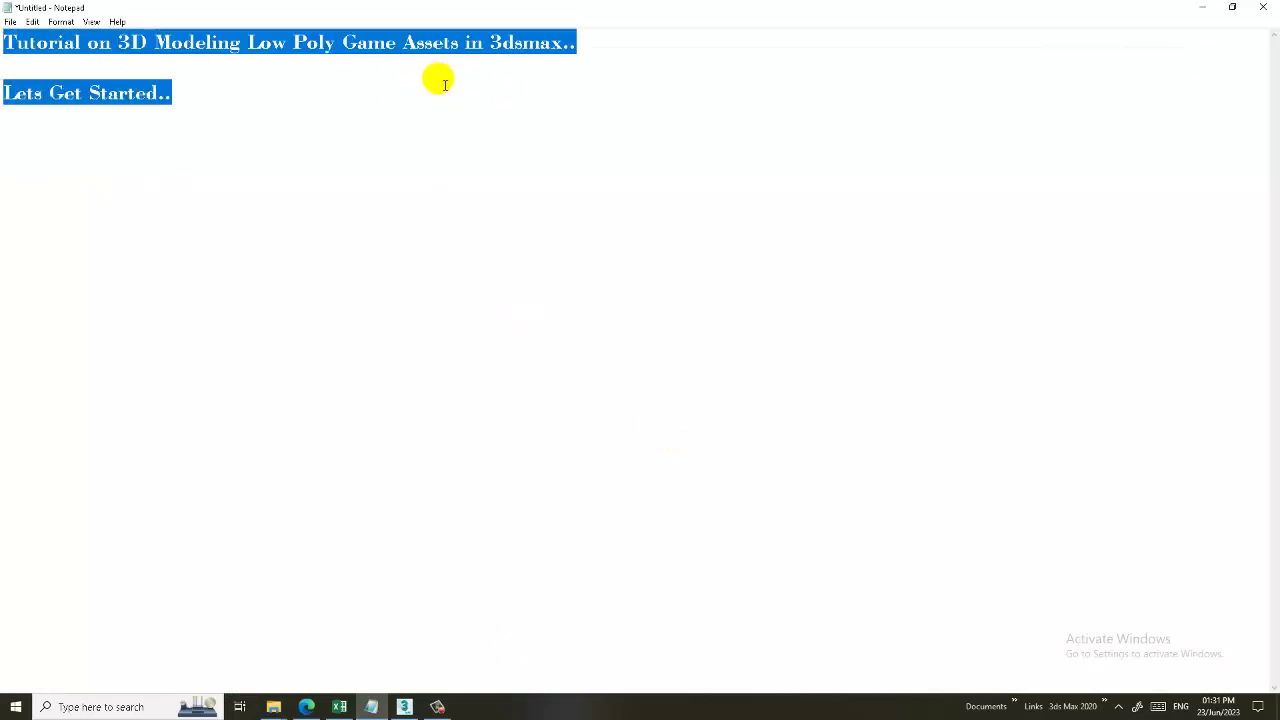
click(241, 104)
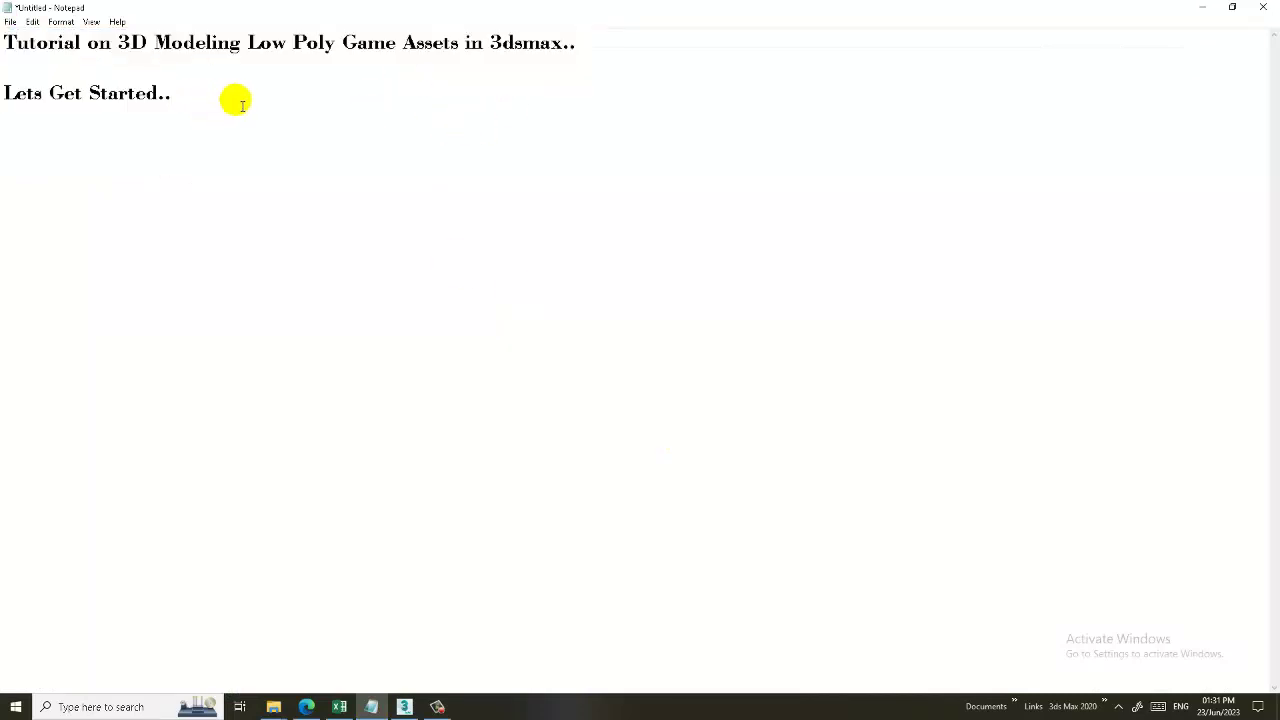
click(1203, 8)
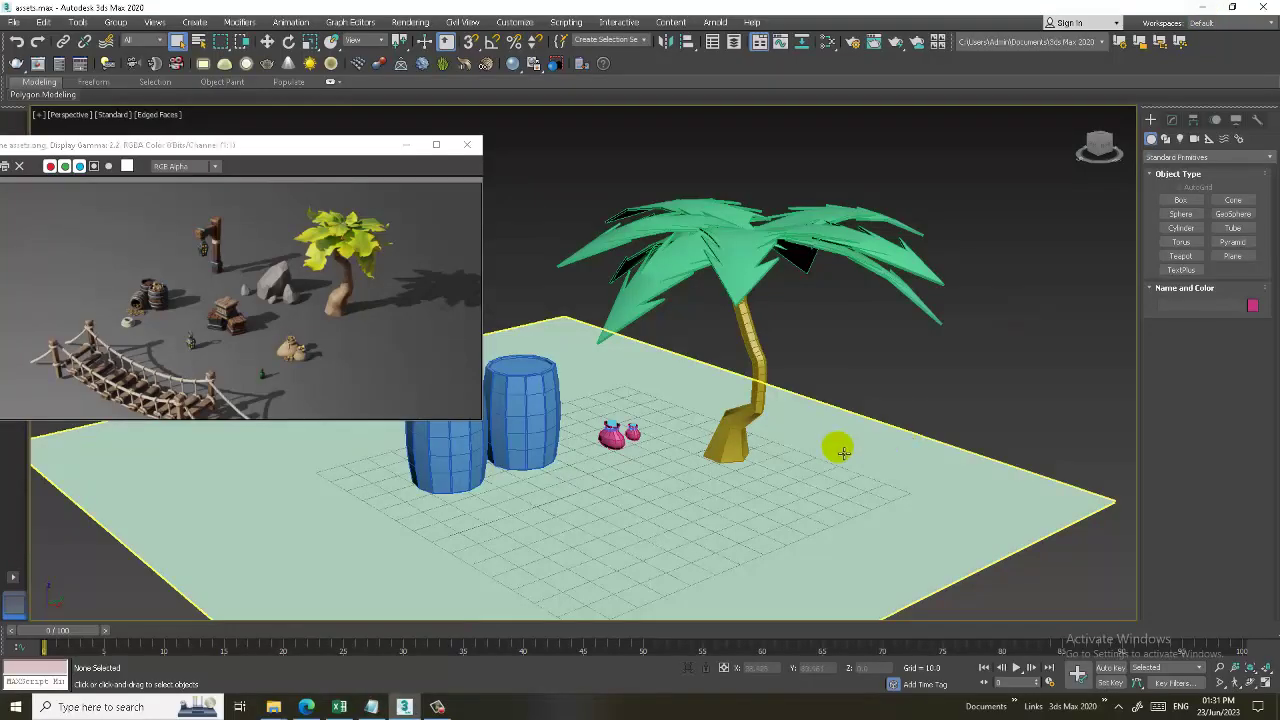
Zoom and pan the viewport onto the open ground beside the palm tree.
scroll(800, 435, up, 2)
scroll(745, 419, up, 2)
scroll(300, 265, up, 1)
scroll(308, 264, up, 1)
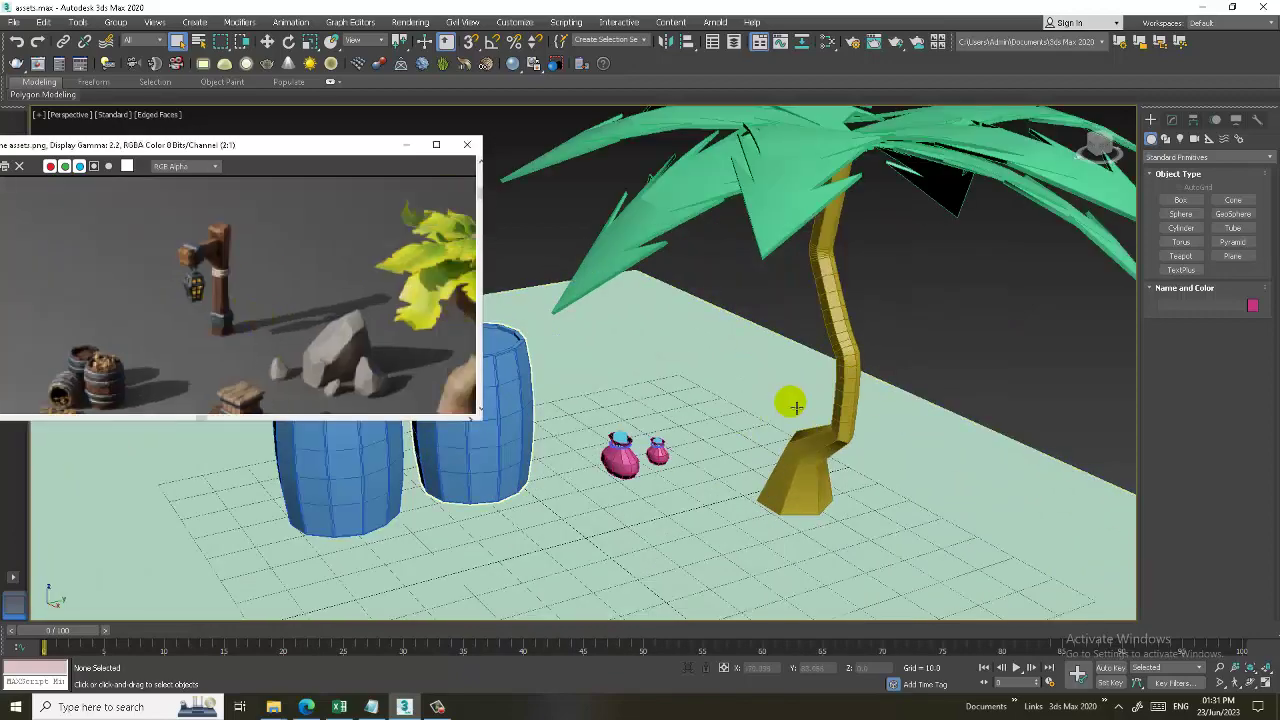
middle_drag(793, 405, 1103, 235)
key(w)
middle_drag(856, 411, 806, 371)
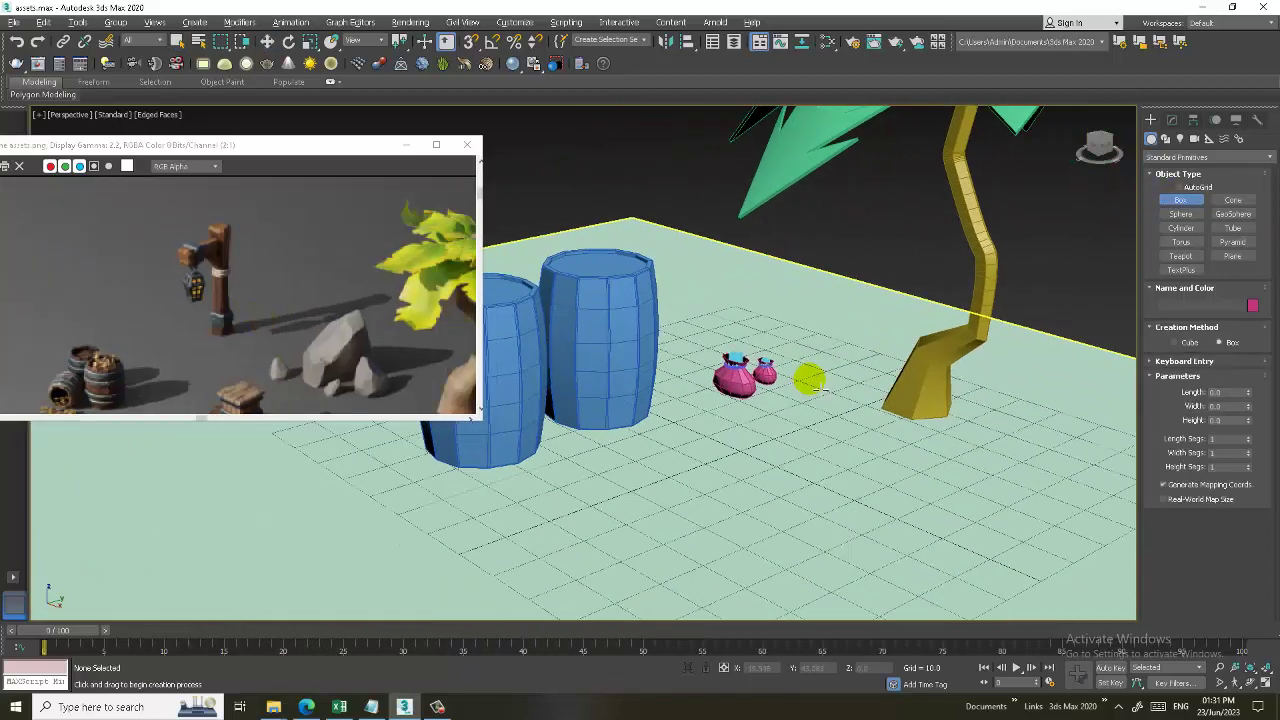
right_click(815, 450)
click(823, 526)
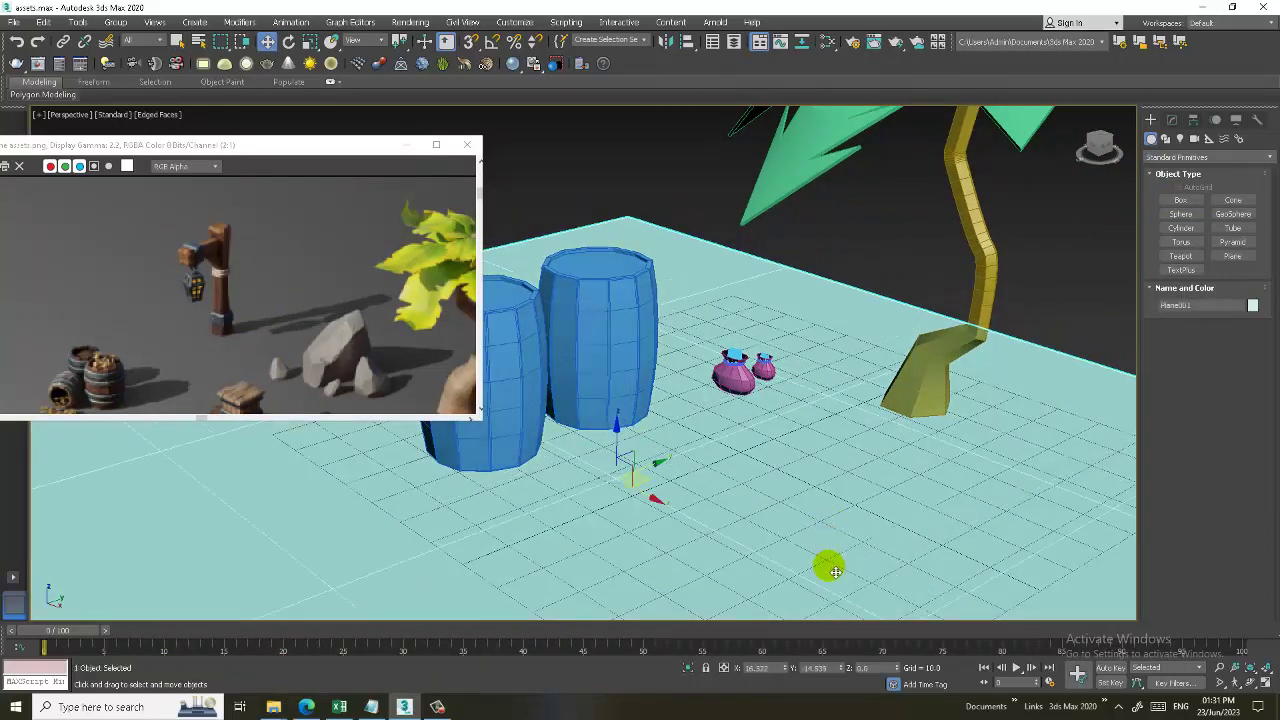
Draw a tall Box primitive with a small base on the ground beside the barrels.
click(1181, 200)
drag(814, 494, 855, 543)
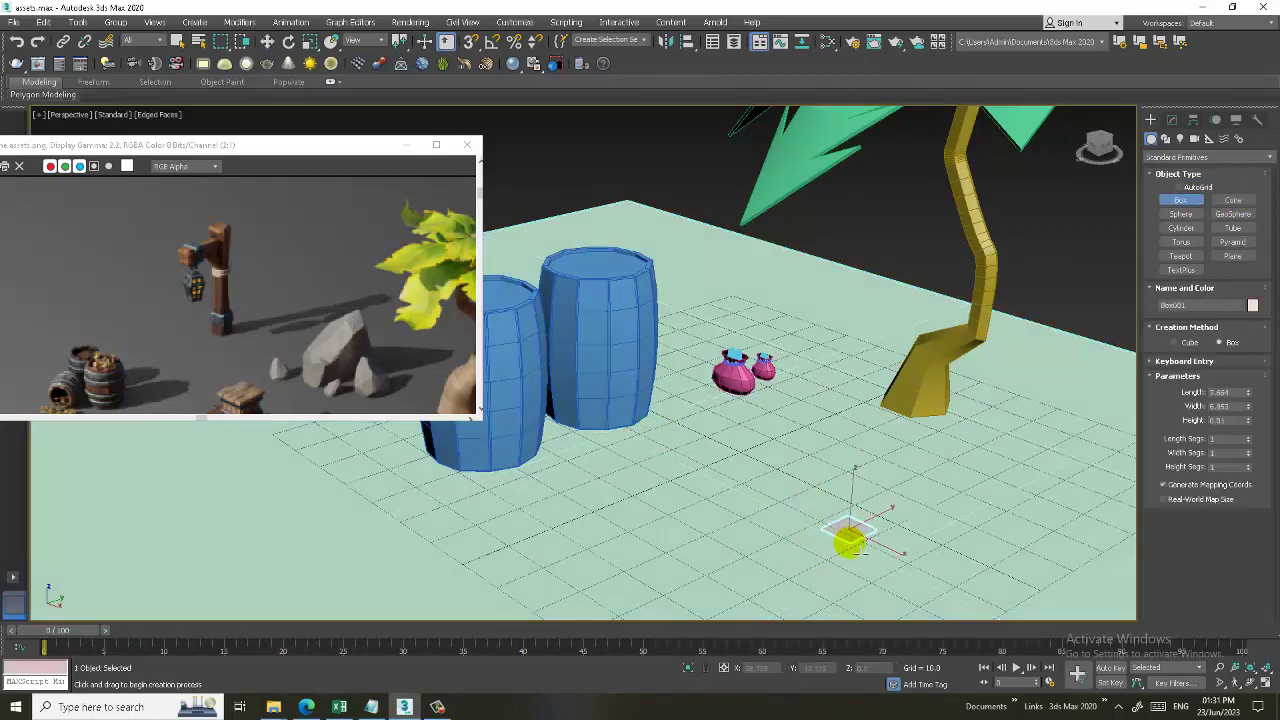
click(876, 230)
right_click(1014, 366)
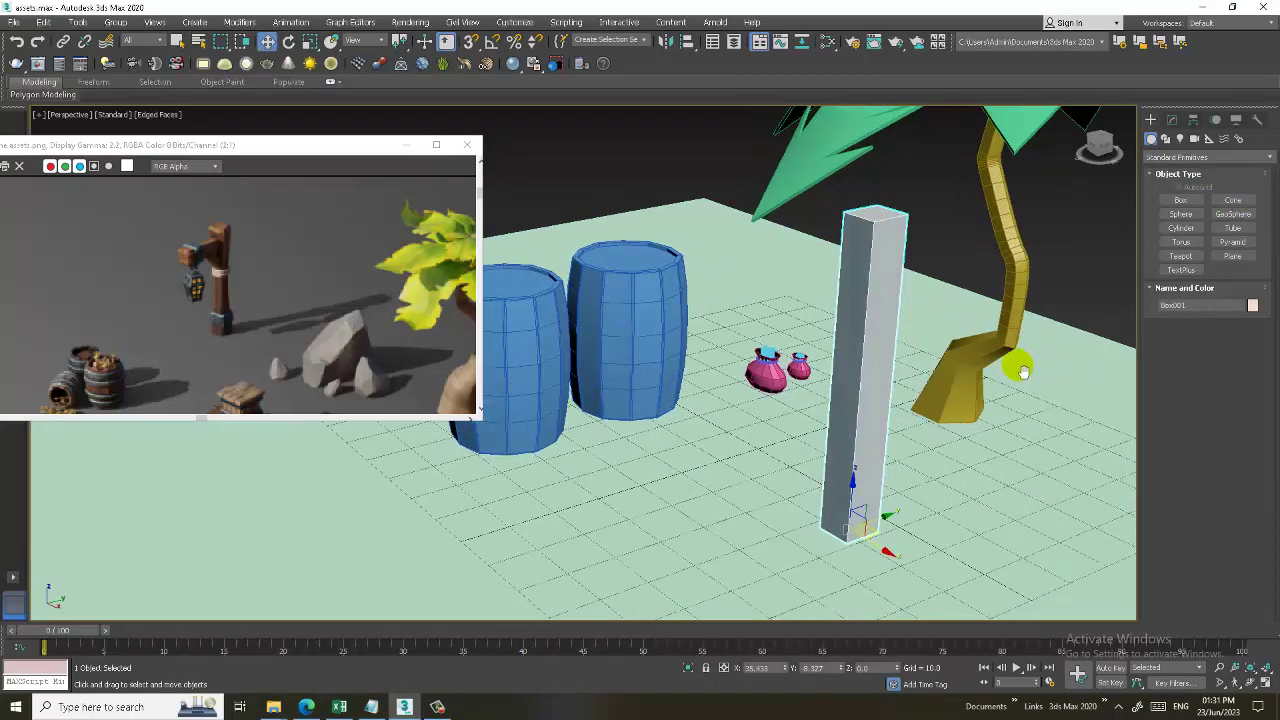
alt+middle_drag(1014, 366, 1014, 400)
Convert the new Box001 pillar to an editable poly.
scroll(903, 423, up, 3)
scroll(823, 372, up, 2)
scroll(800, 340, down, 2)
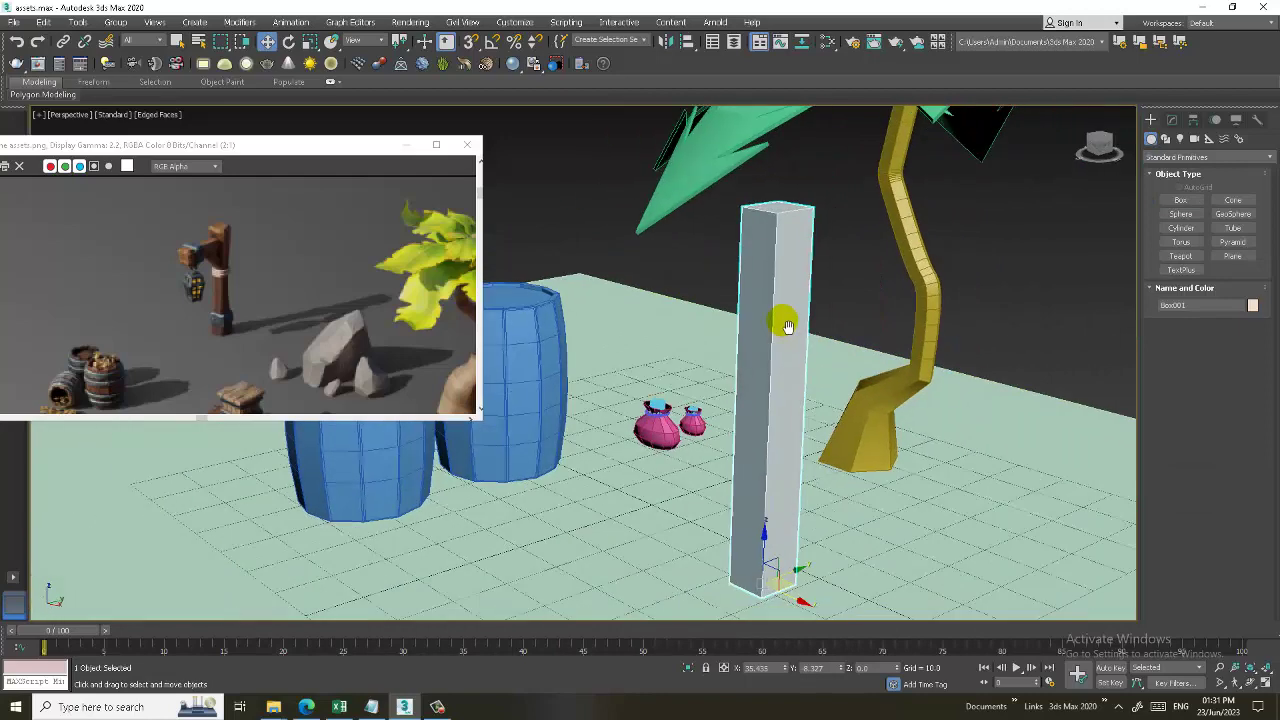
right_click(780, 320)
click(960, 428)
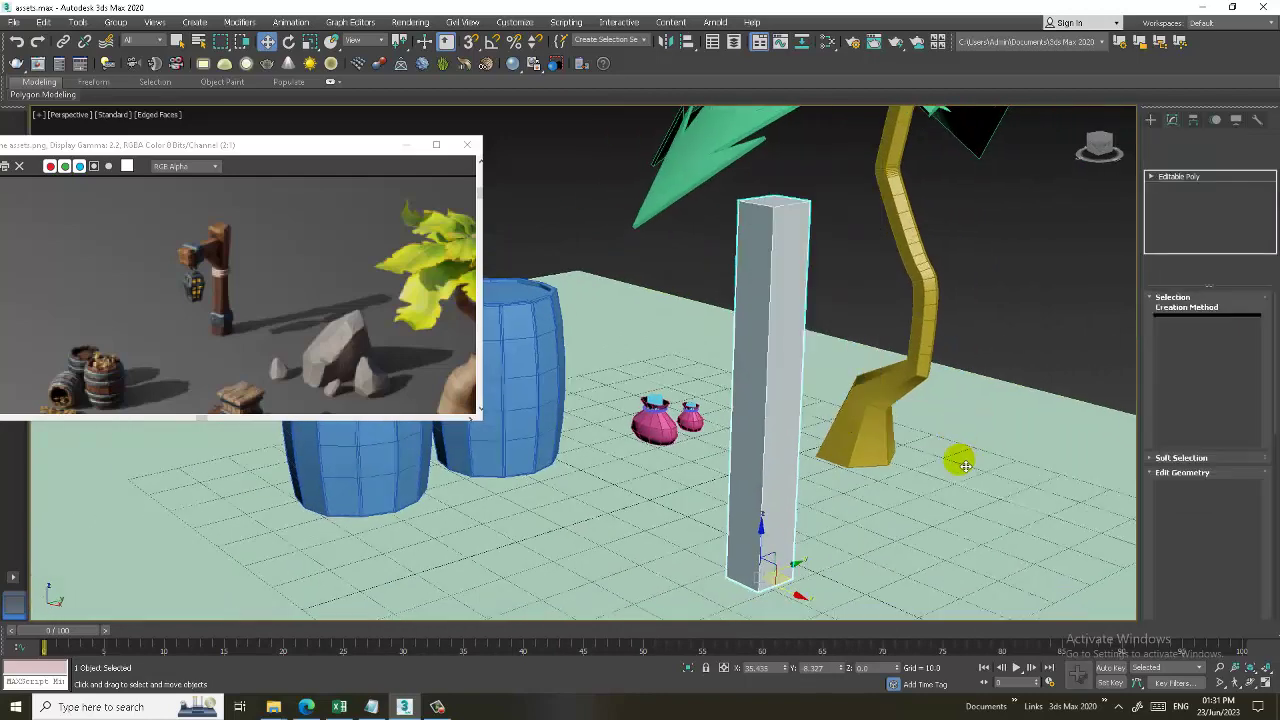
Connect the pillar's four vertical edges with two new horizontal edge loops.
key(2)
drag(694, 323, 1128, 490)
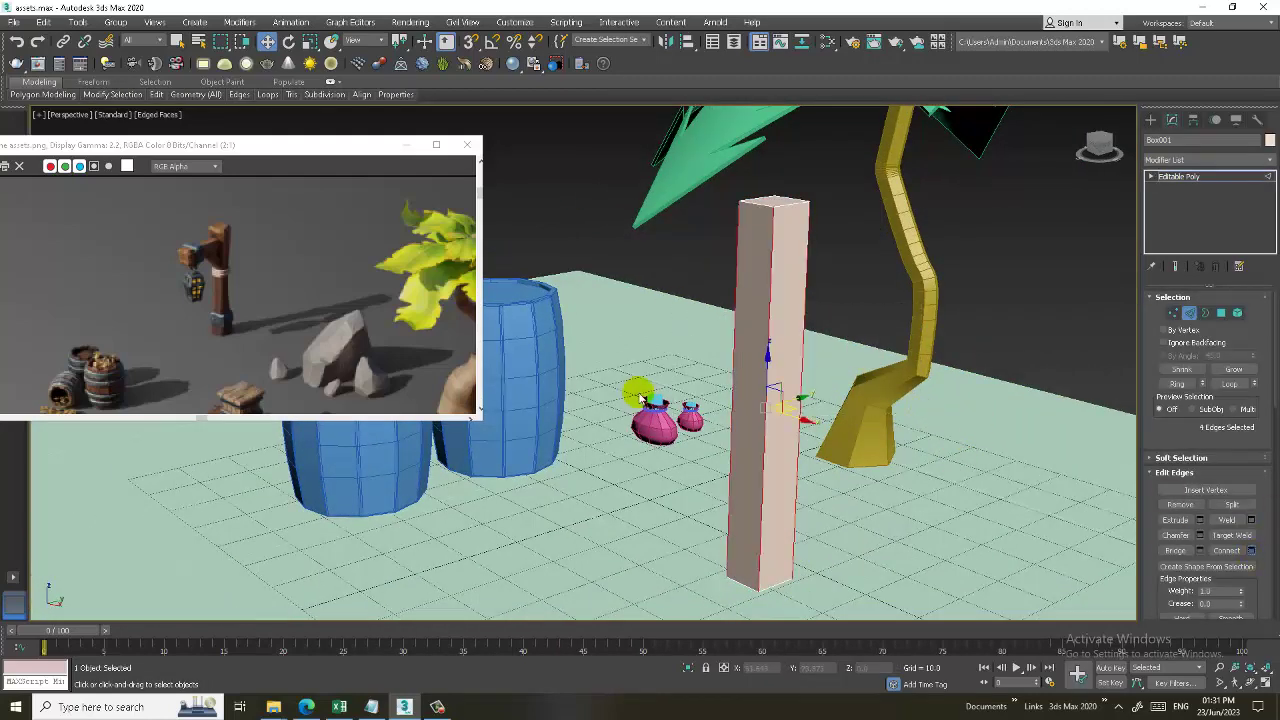
key(ctrl+shift+e)
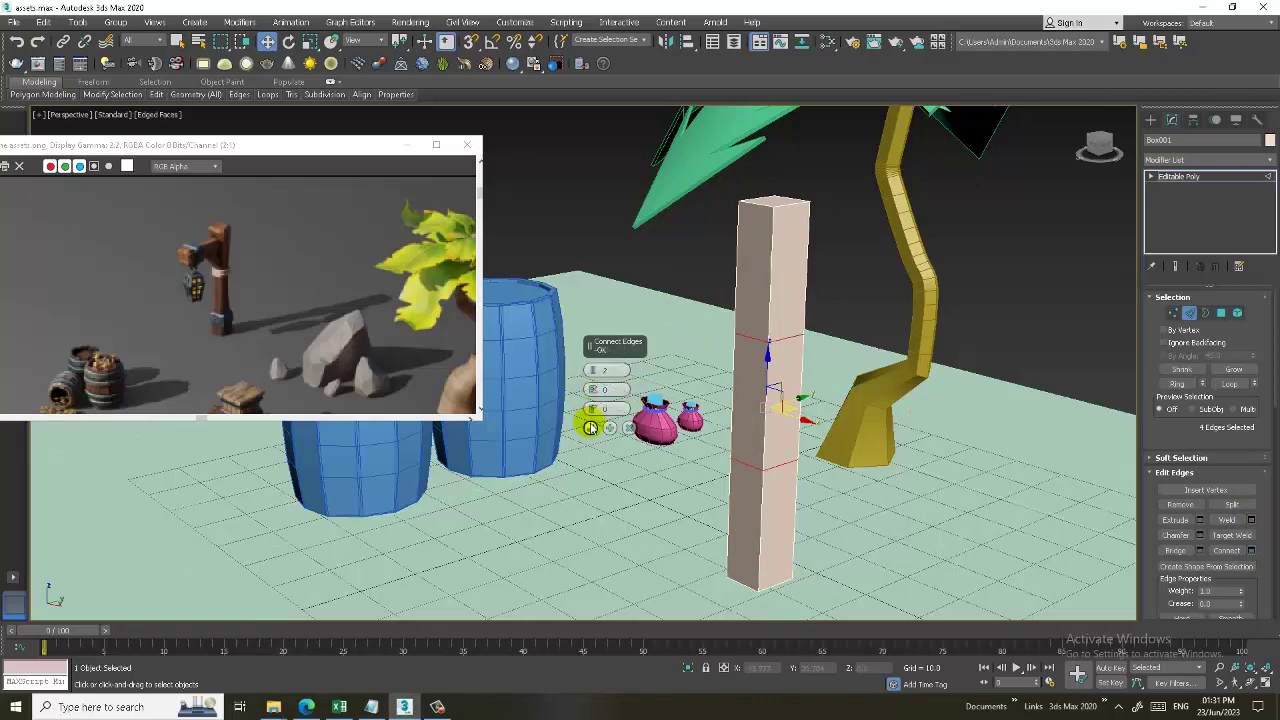
click(590, 427)
Chamfer the pillar's top edge loop slightly.
key(1)
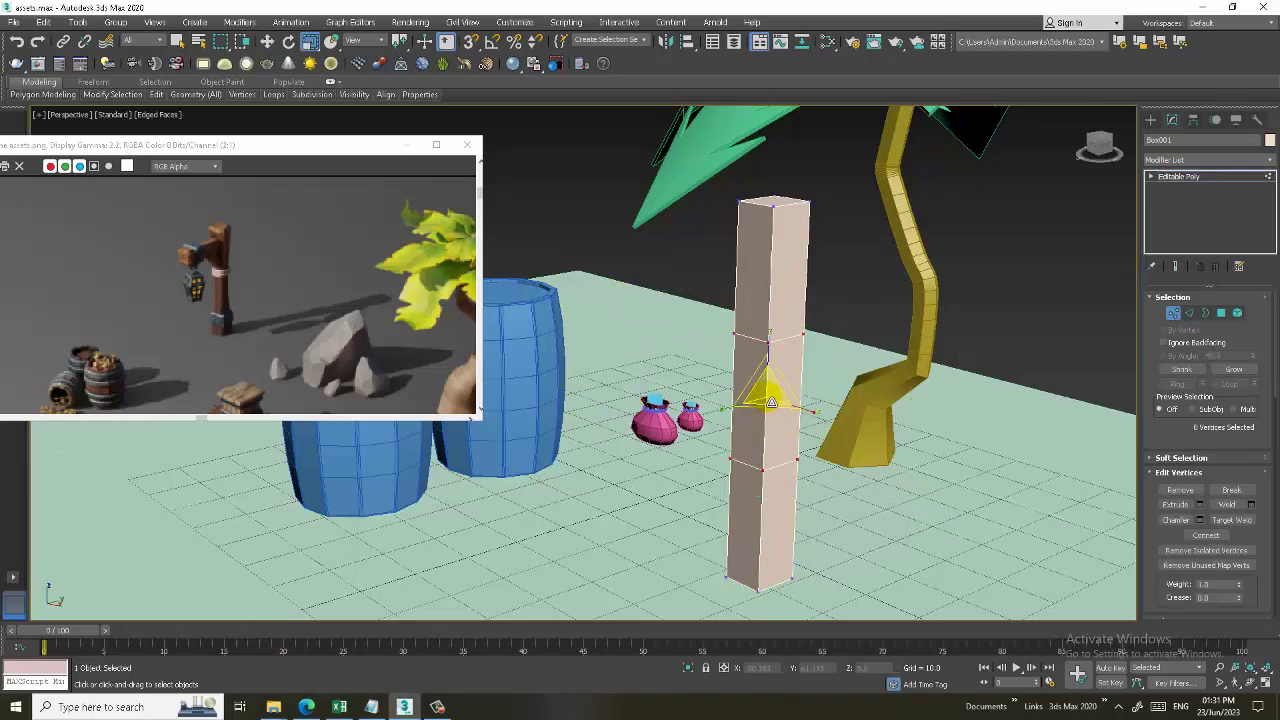
key(w)
mouse_move(771, 402)
alt+middle_down()
mouse_move(806, 395)
mouse_move(771, 366)
mouse_move(786, 337)
alt+middle_up()
key(2)
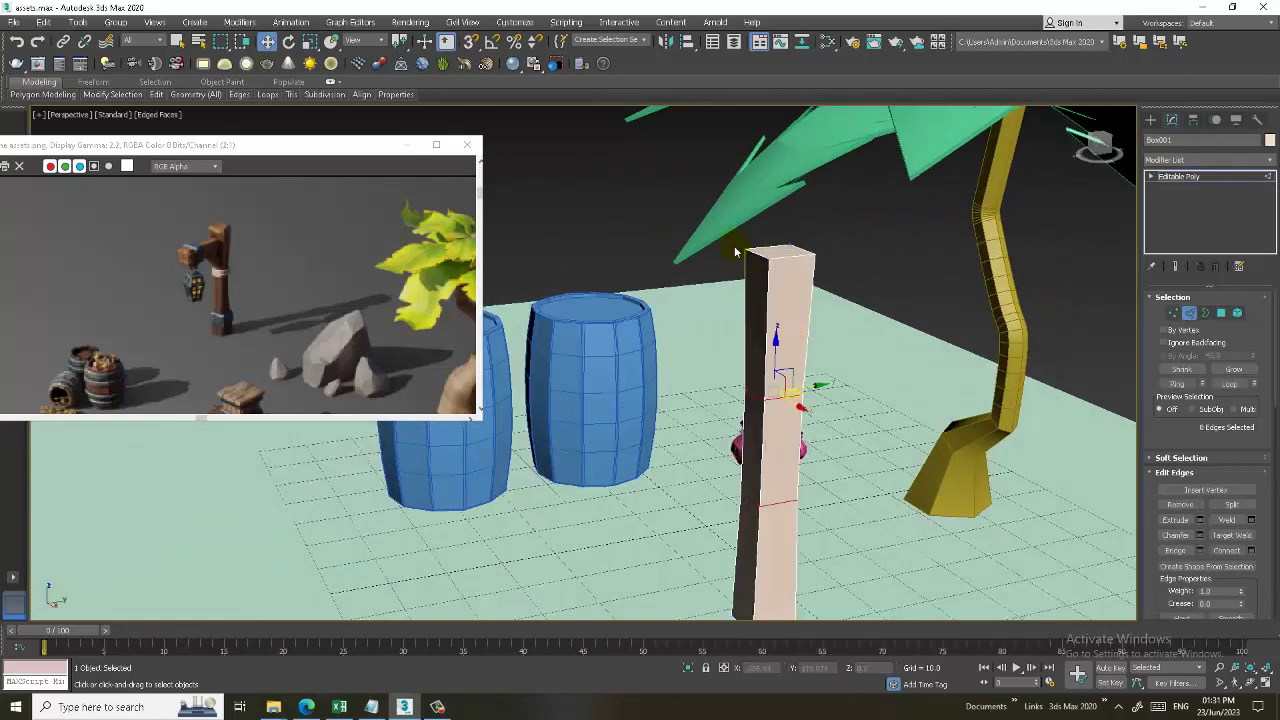
drag(734, 286, 1103, 478)
alt+drag(692, 334, 1066, 576)
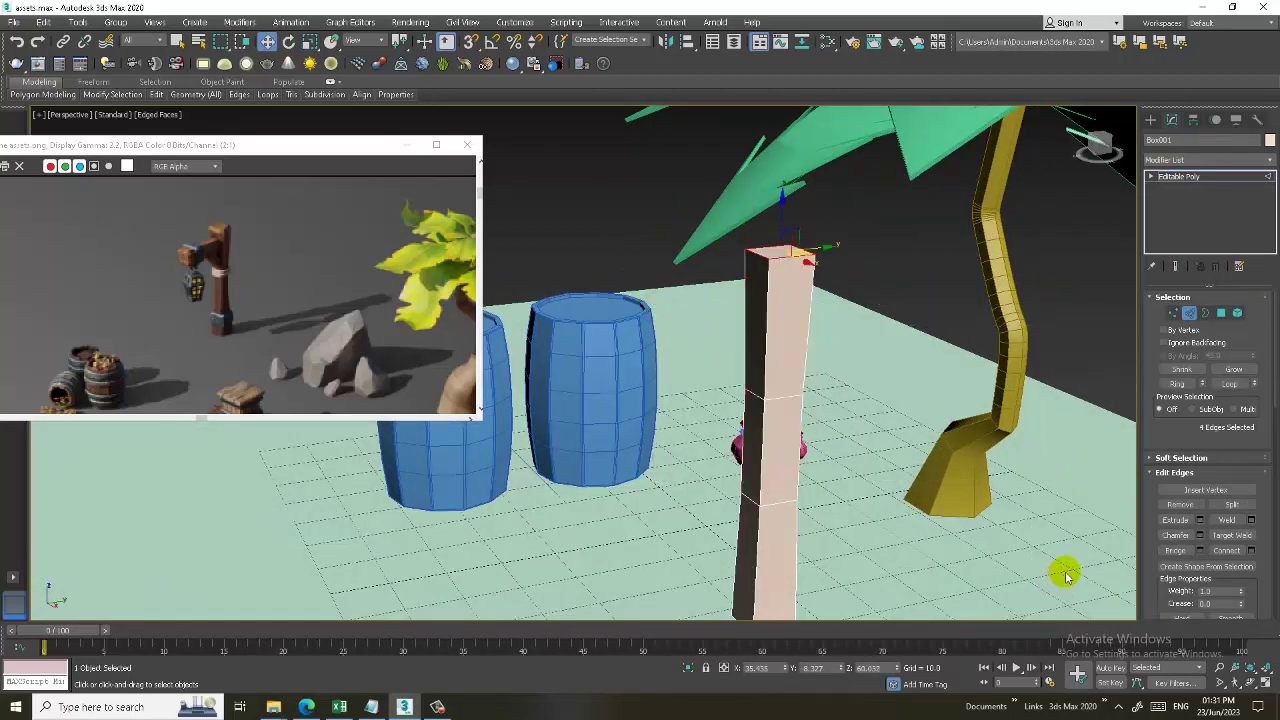
click(1200, 535)
alt+middle_drag(894, 404, 782, 338)
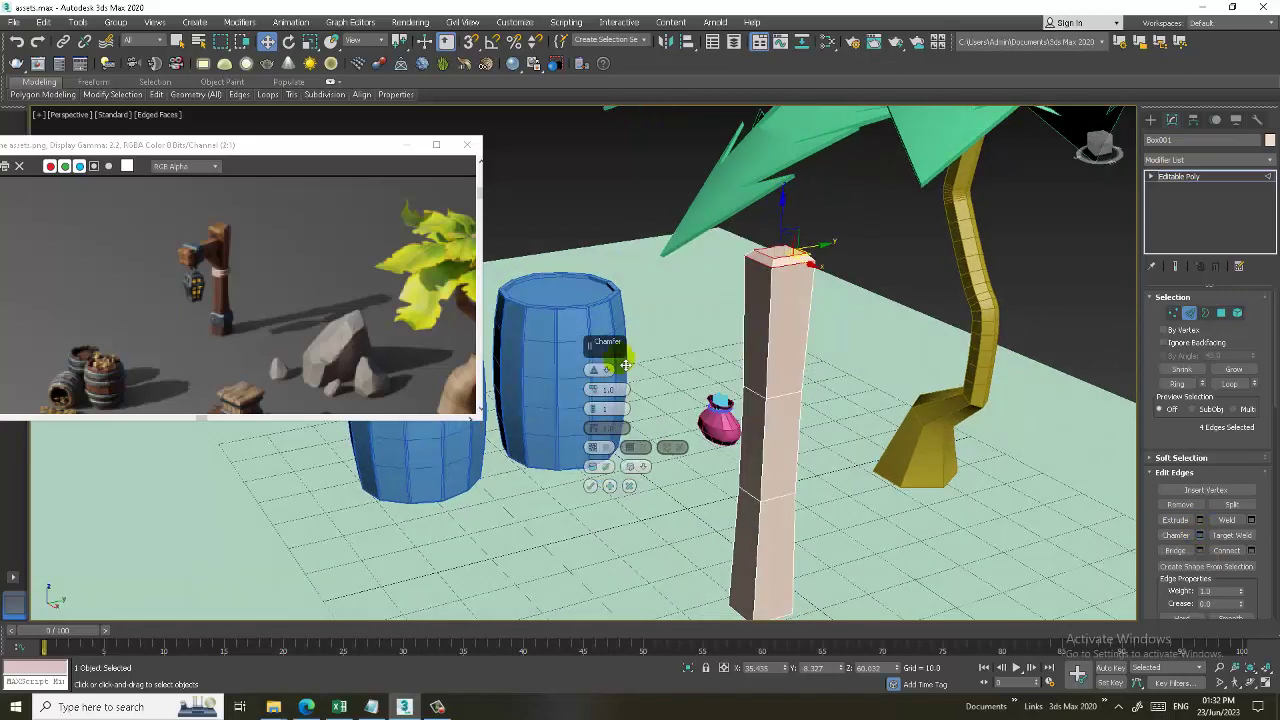
click(594, 480)
Add another edge loop across the bottom segment's four vertical edges.
alt+middle_drag(831, 510, 752, 438)
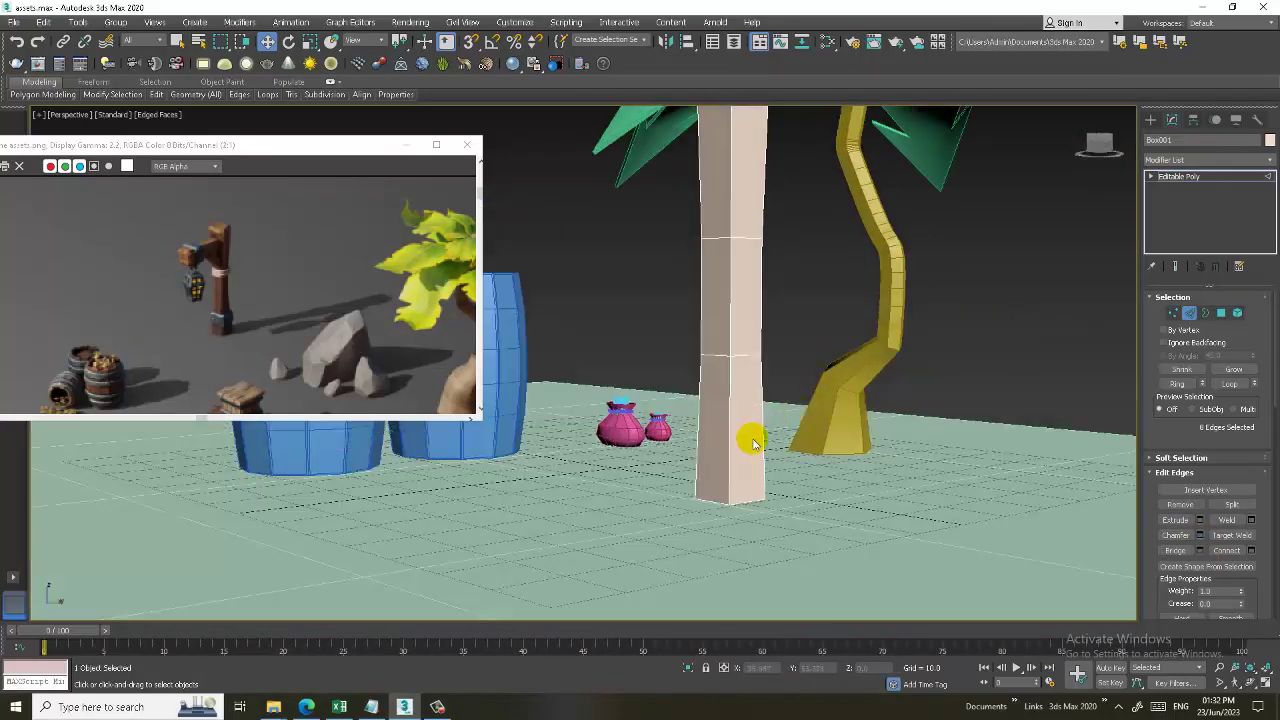
drag(752, 438, 672, 425)
click(1250, 550)
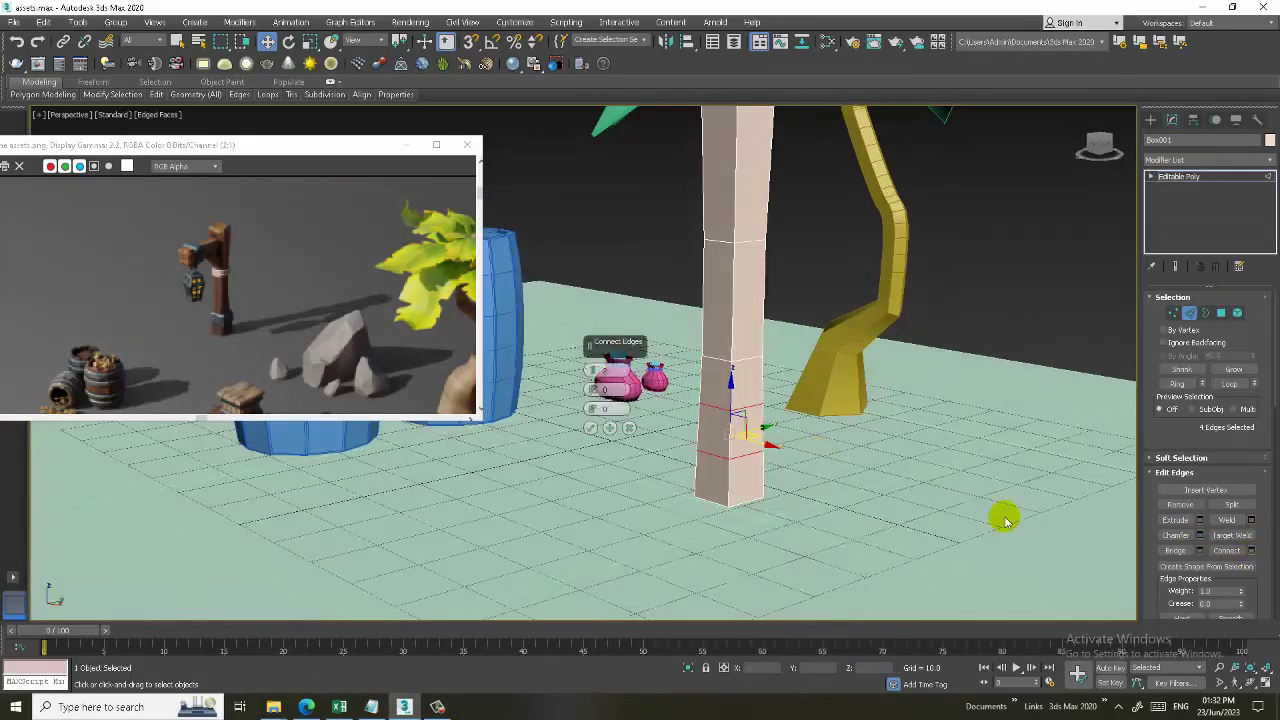
click(603, 432)
Select the band of polygons near the pillar's base.
alt+middle_drag(622, 437, 708, 497)
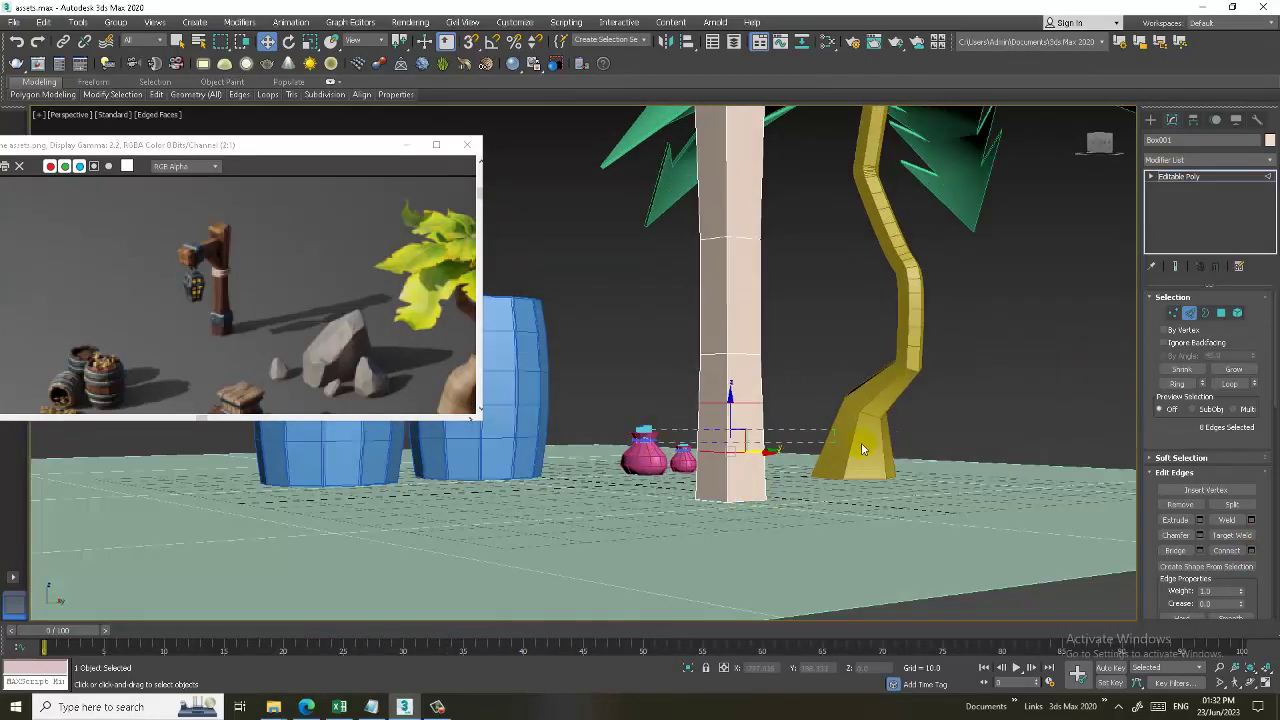
key(4)
alt+middle_drag(891, 423, 892, 430)
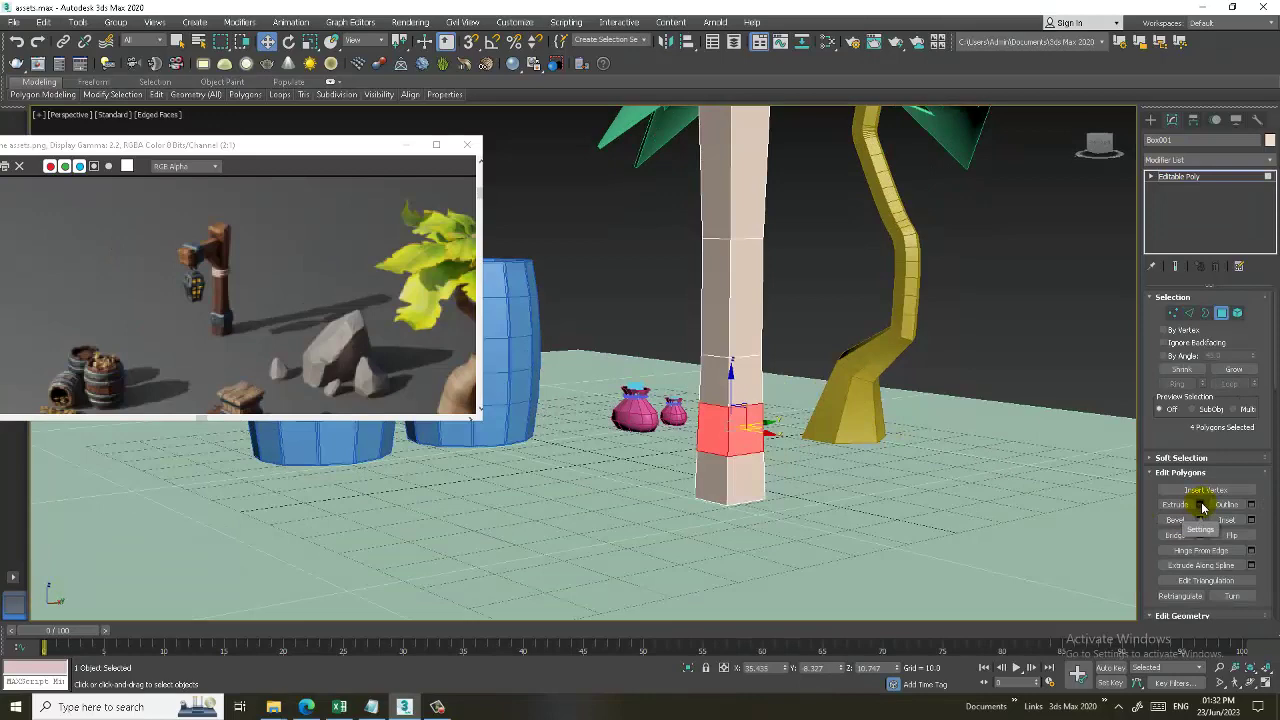
Extrude the base band along Local Normal by about 1.006 to form a collar.
click(1202, 506)
alt+middle_drag(863, 457, 680, 390)
click(603, 370)
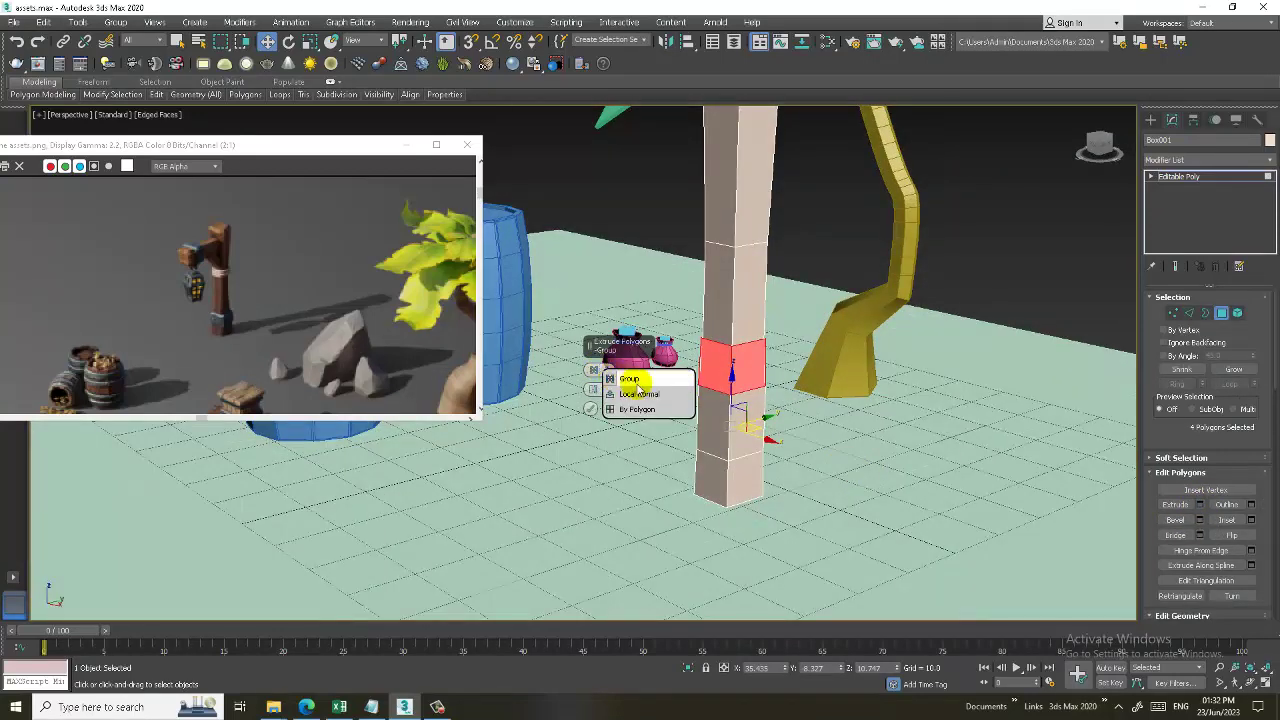
click(612, 388)
drag(594, 401, 617, 457)
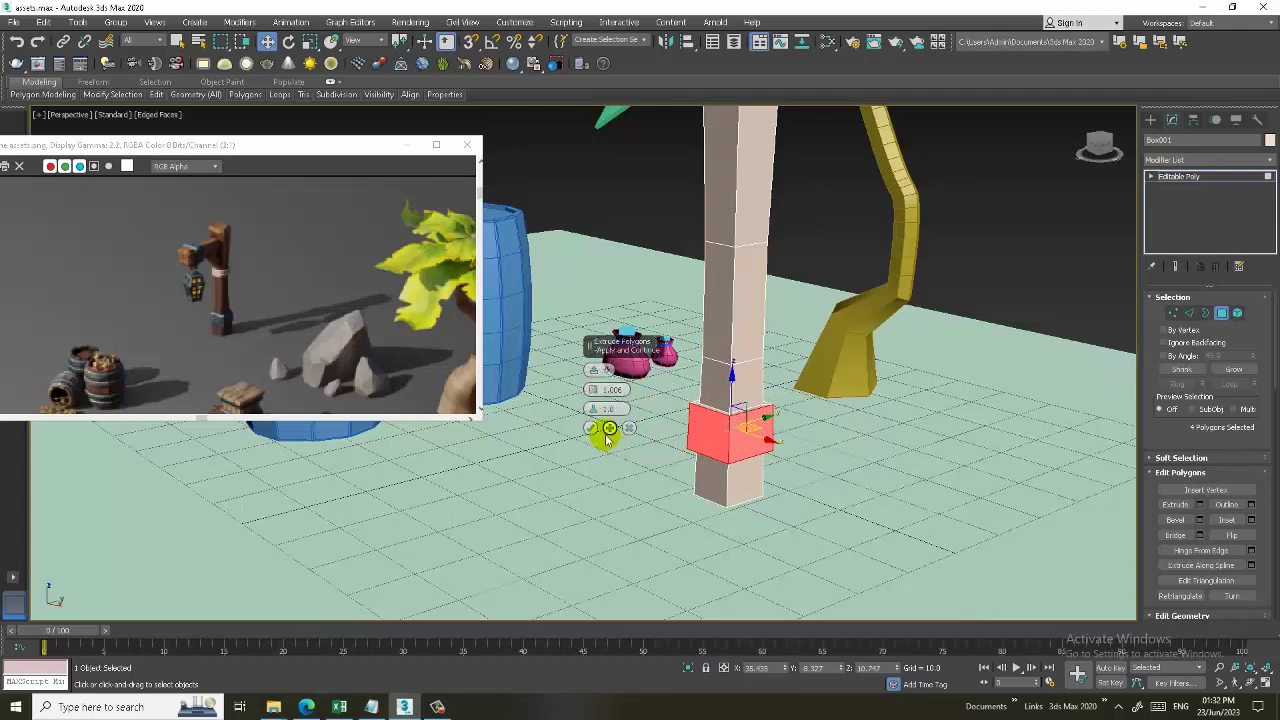
click(591, 427)
scroll(754, 392, up, 2)
scroll(740, 410, up, 2)
Chamfer the collar's top and bottom edge loops by 0.5.
key(2)
alt+middle_drag(740, 410, 748, 443)
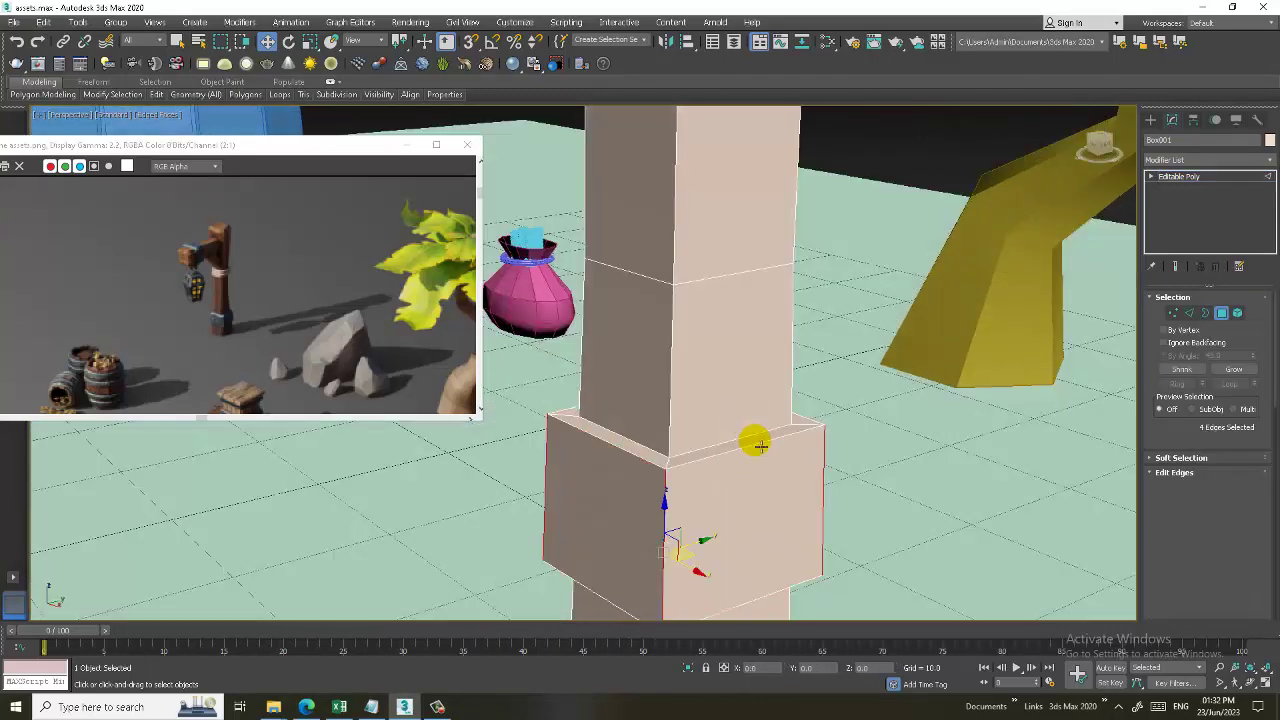
double_click(743, 443)
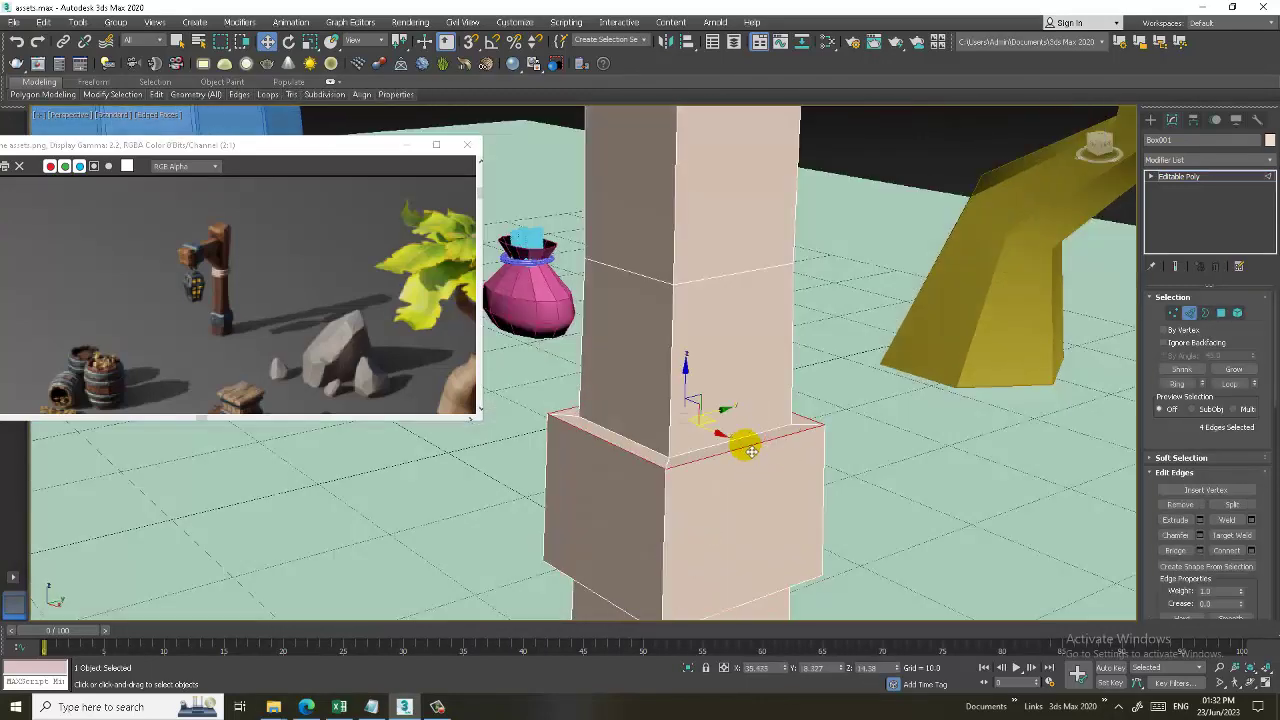
middle_drag(763, 523, 808, 423)
ctrl+double_click(757, 514)
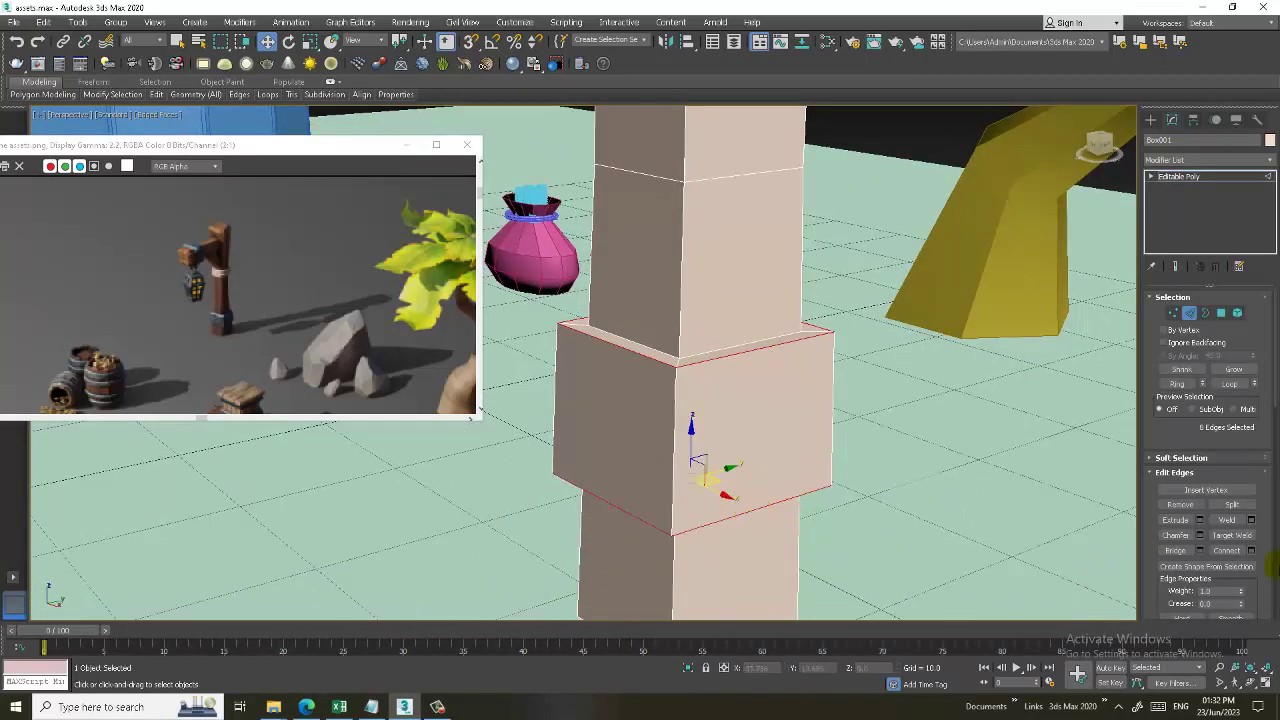
click(1200, 535)
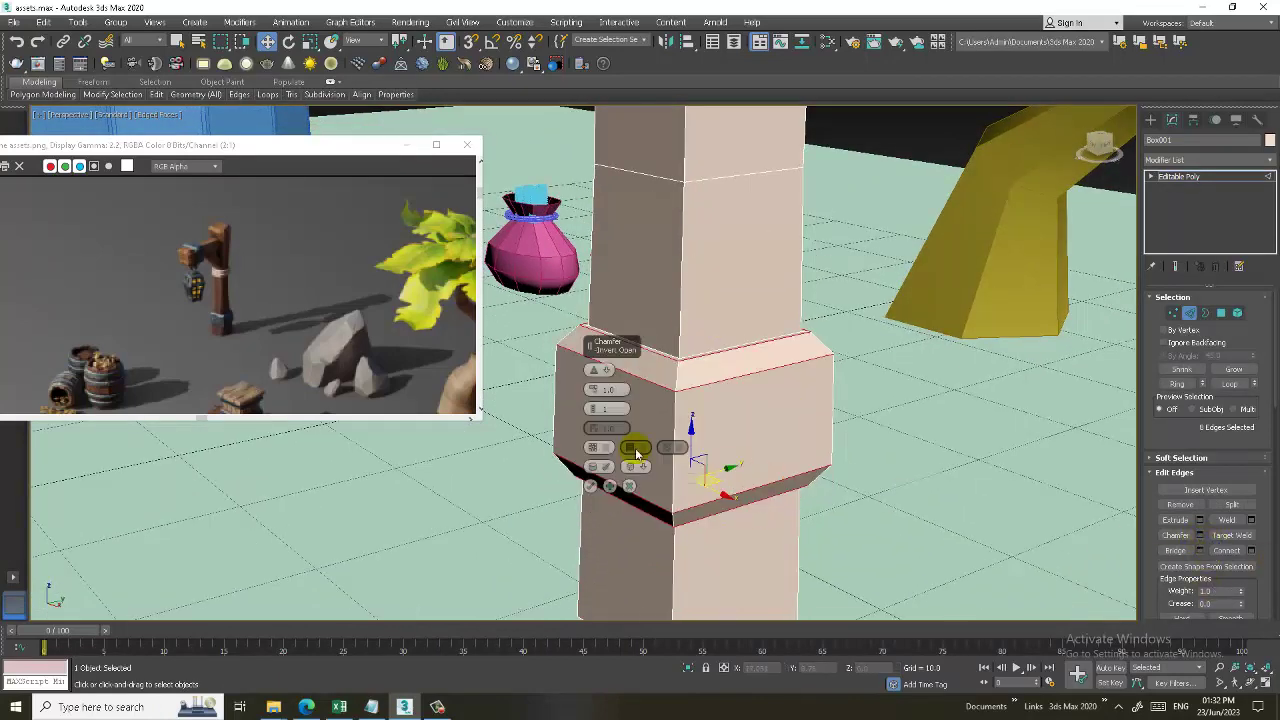
right_click(594, 392)
drag(598, 408, 598, 380)
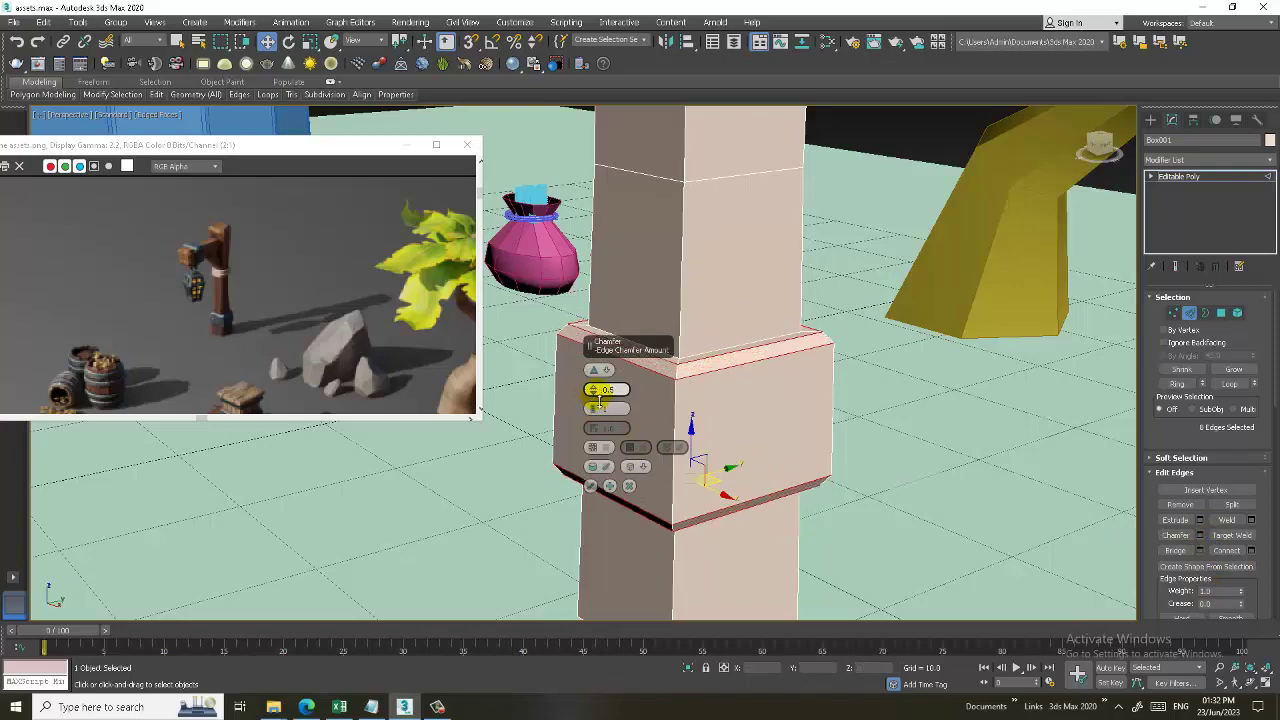
click(590, 487)
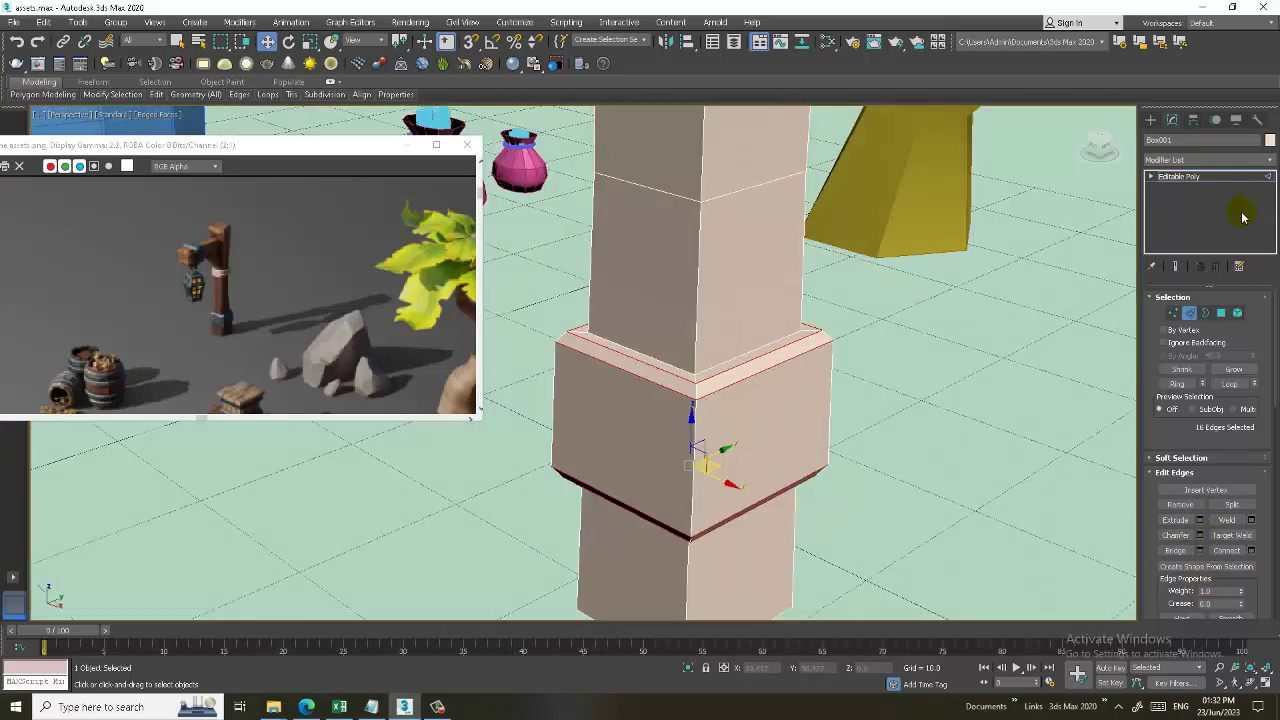
Connect the four vertical edges of the column's middle section above the collar with horizontal loops.
click(1200, 176)
scroll(831, 363, down, 2)
scroll(820, 334, down, 4)
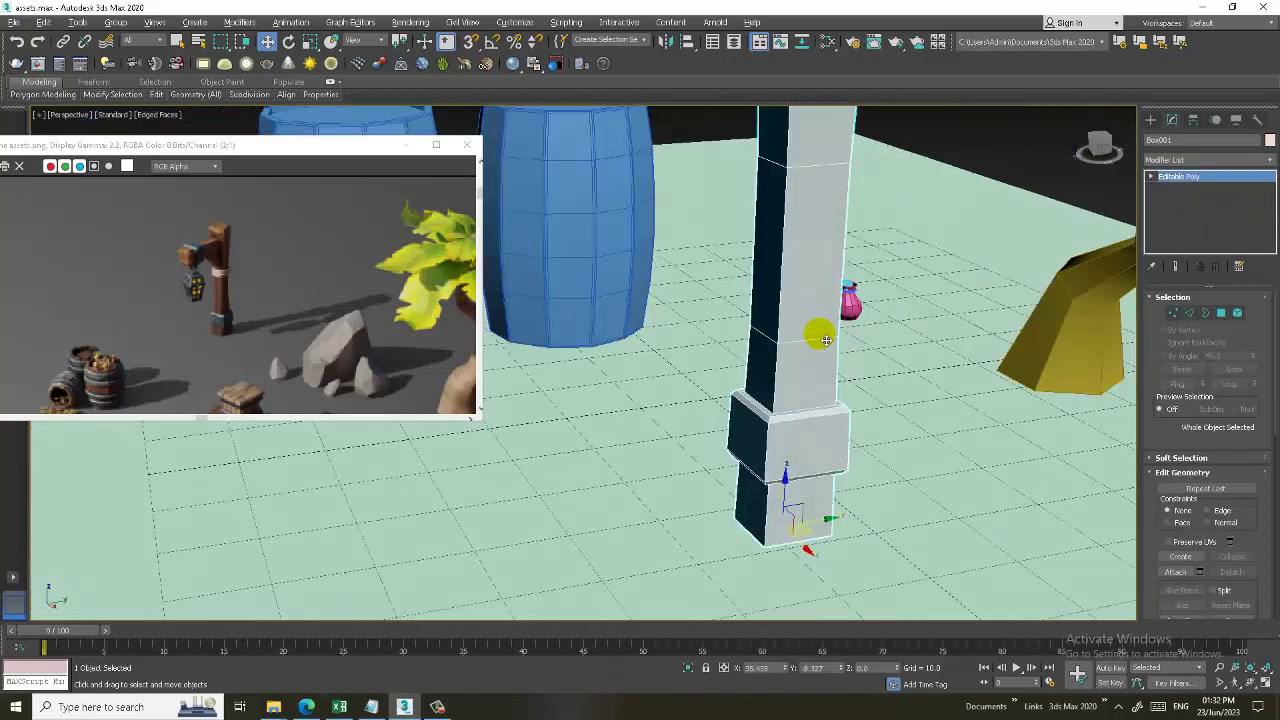
scroll(840, 355, down, 3)
mouse_move(840, 355)
alt+middle_down()
mouse_move(837, 314)
mouse_move(700, 286)
alt+middle_up()
scroll(789, 312, up, 2)
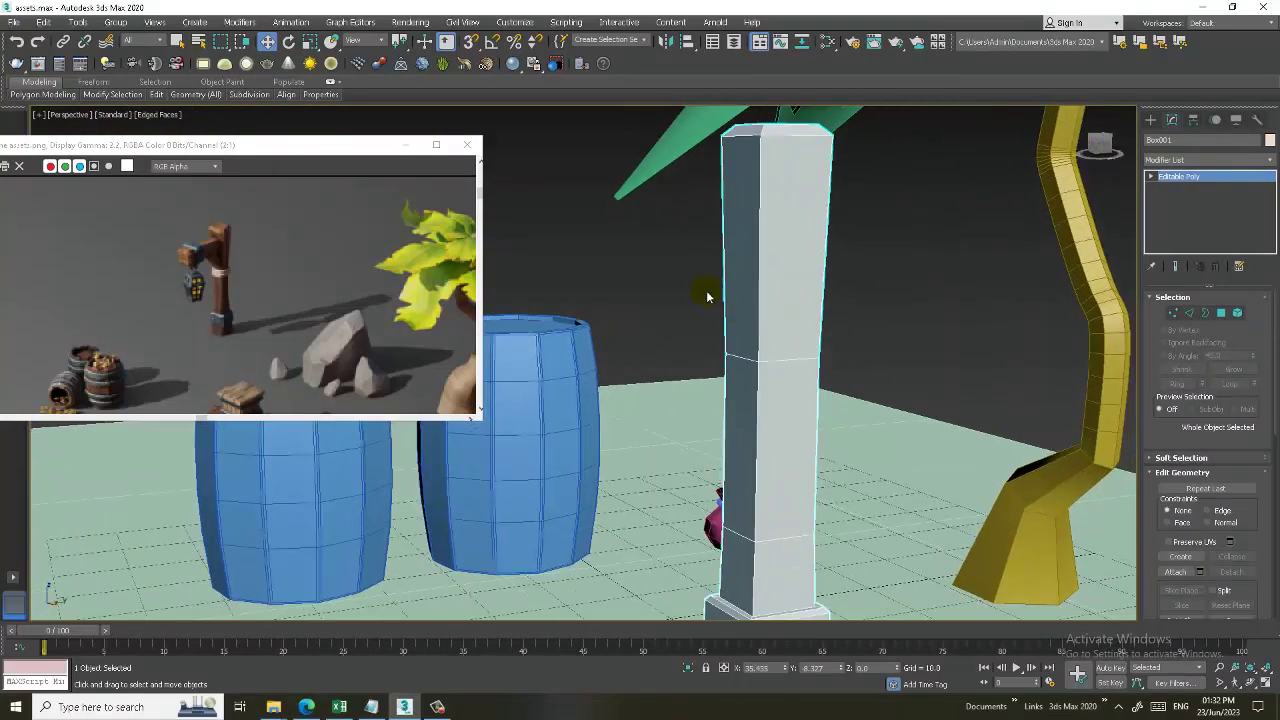
click(1189, 313)
click(757, 450)
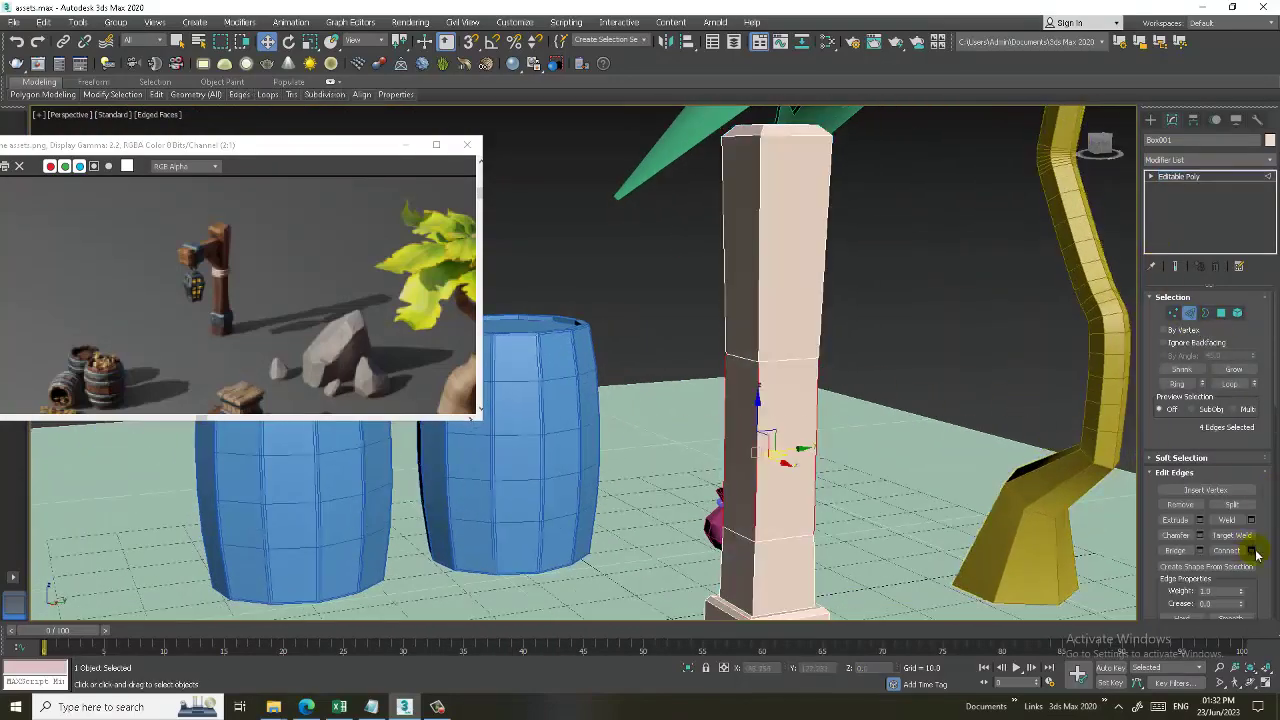
click(1251, 550)
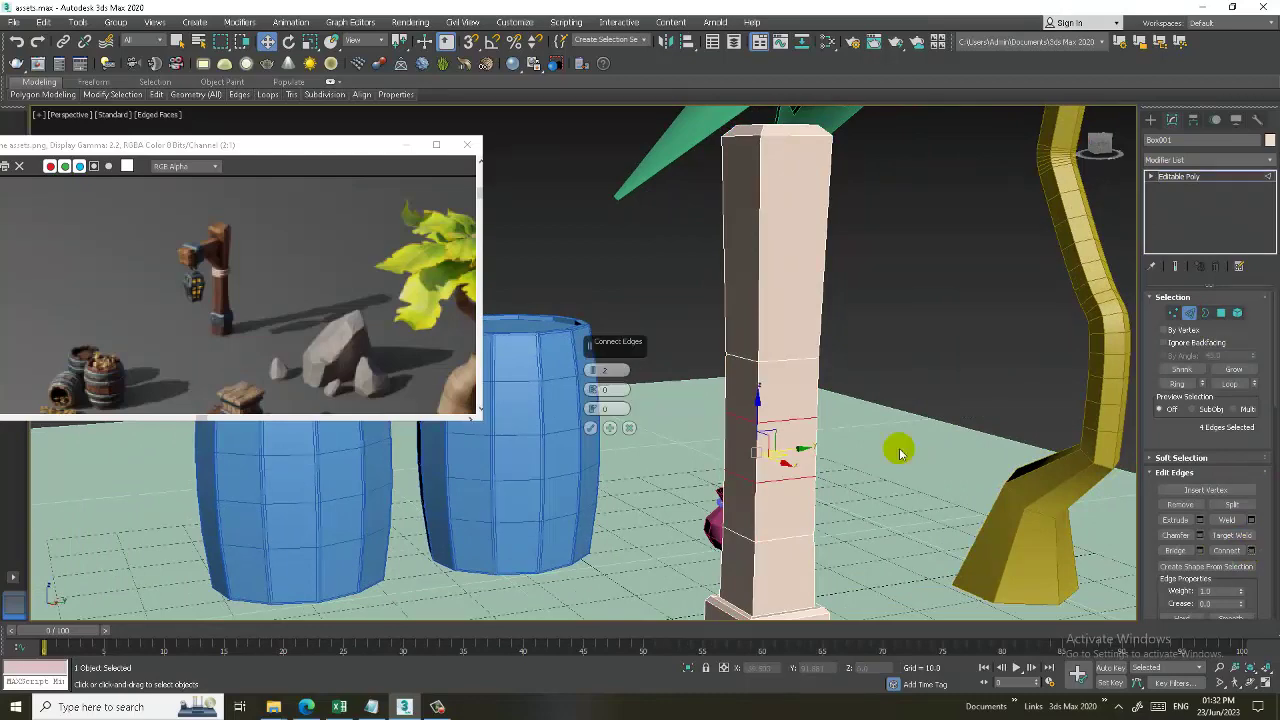
click(590, 427)
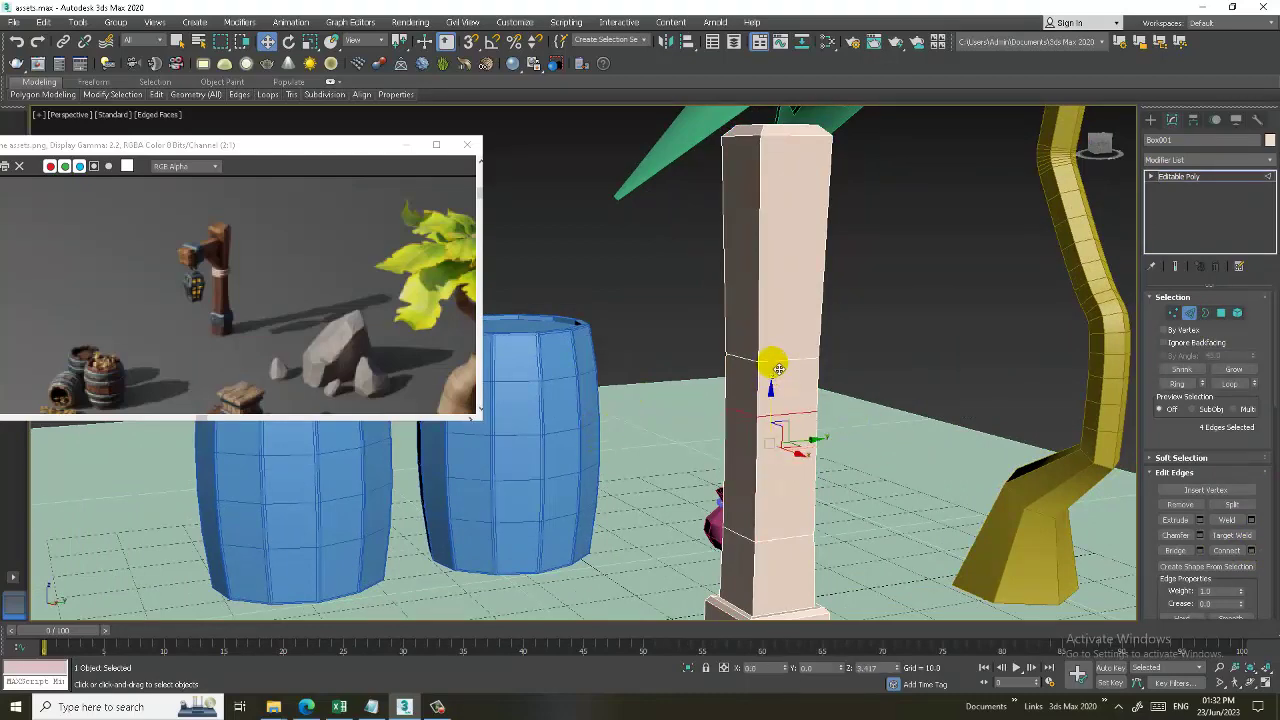
key(alt+w)
key(alt+w)
Extrude the four faces between the middle loops outward by 0.878 into a second collar.
key(z)
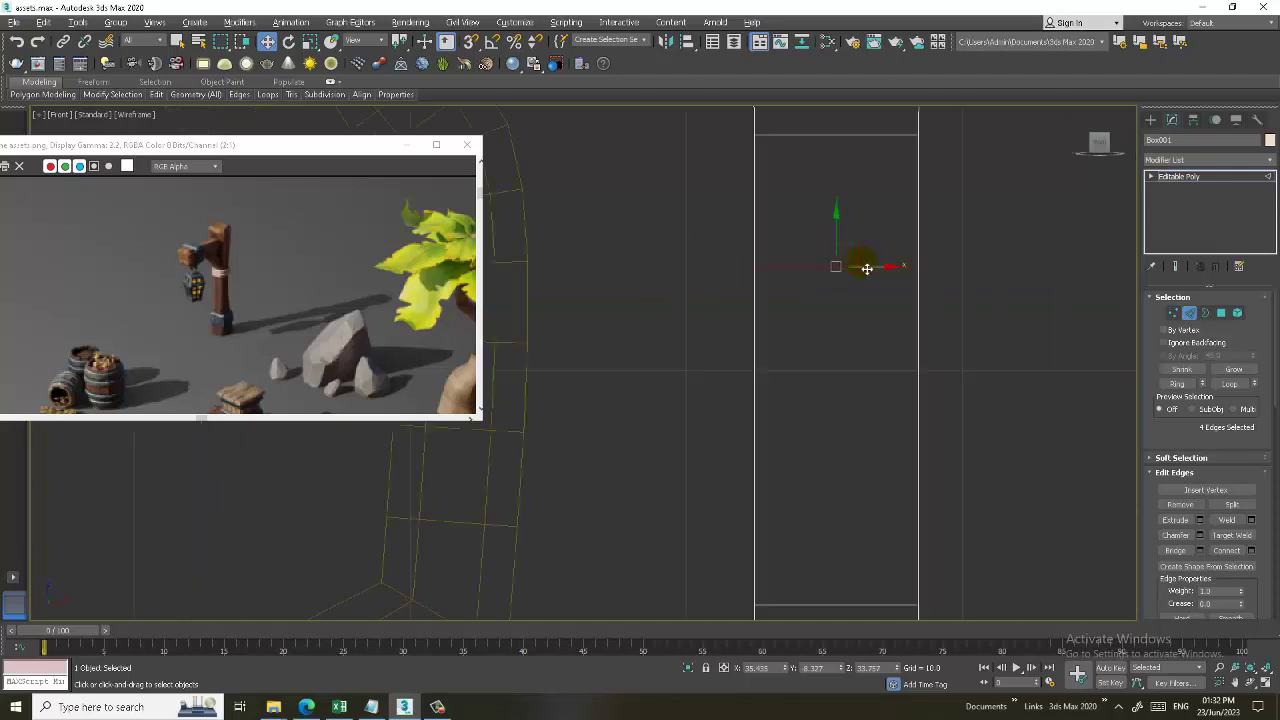
scroll(867, 268, down, 3)
key(4)
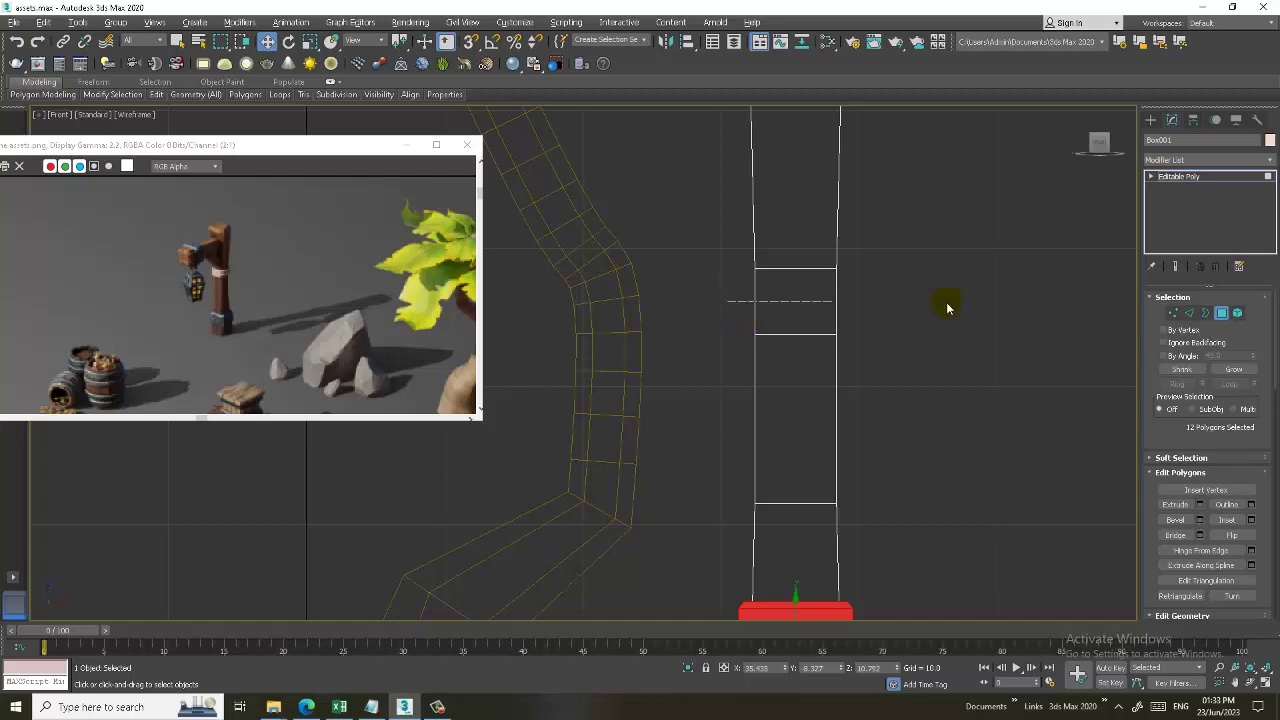
drag(948, 308, 950, 308)
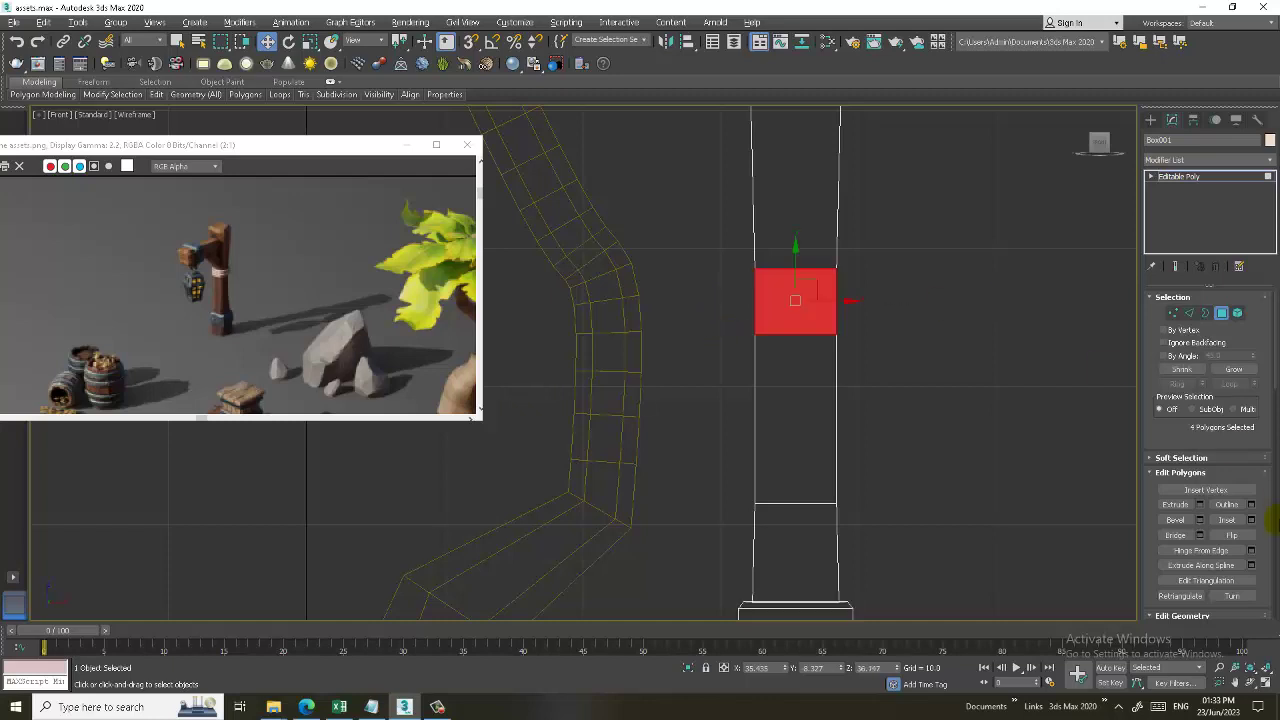
click(1200, 505)
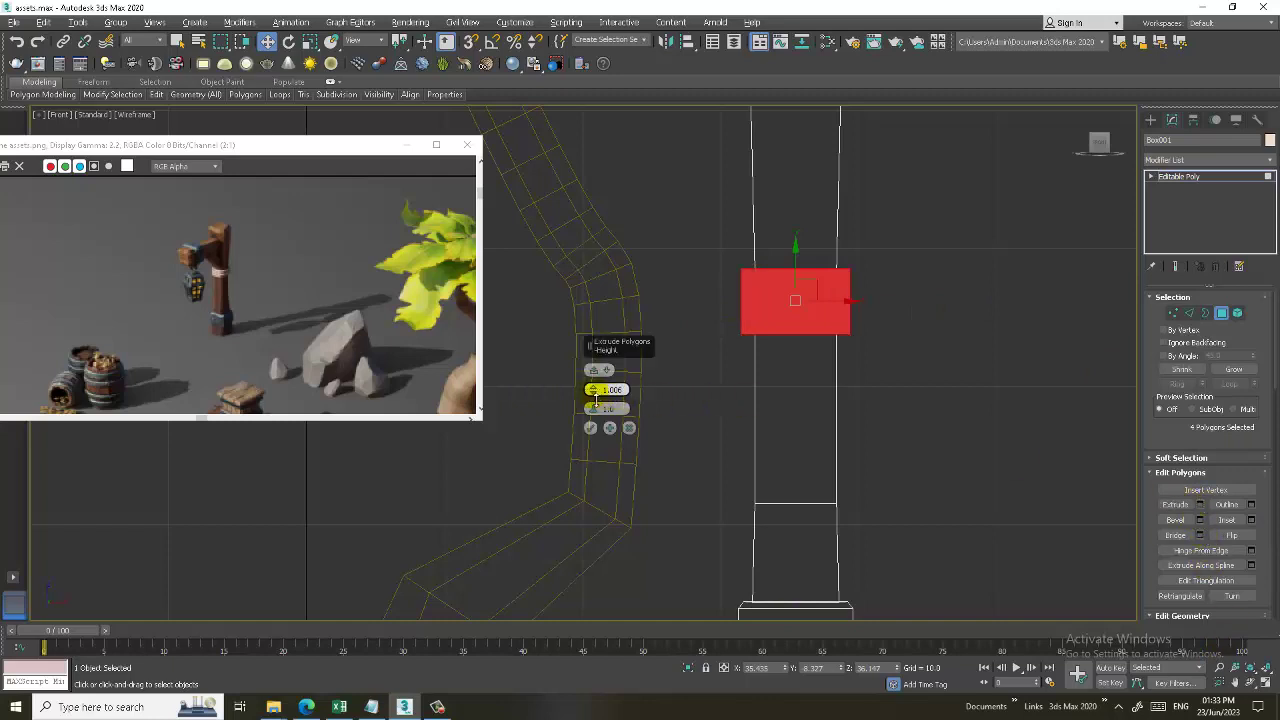
drag(596, 400, 603, 408)
click(591, 429)
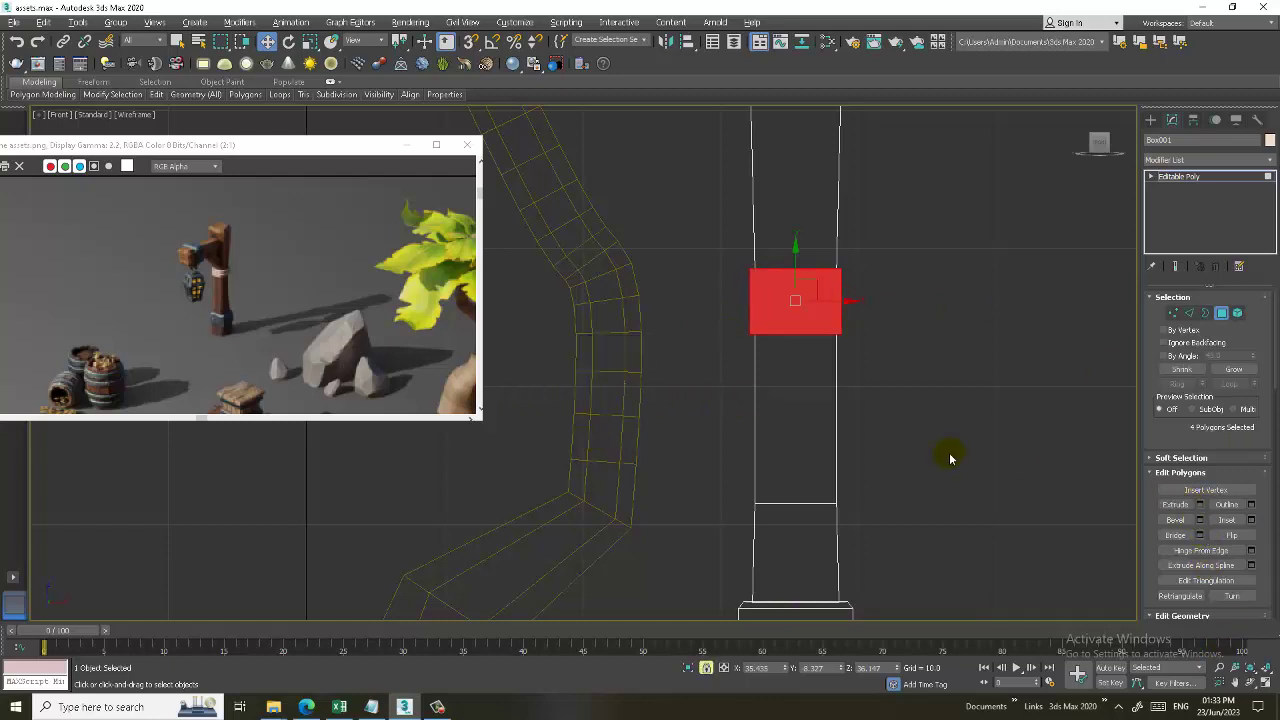
key(alt+w)
key(alt+w)
mouse_move(849, 423)
alt+middle_down()
mouse_move(757, 400)
mouse_move(805, 387)
mouse_move(807, 326)
mouse_move(797, 338)
alt+middle_up()
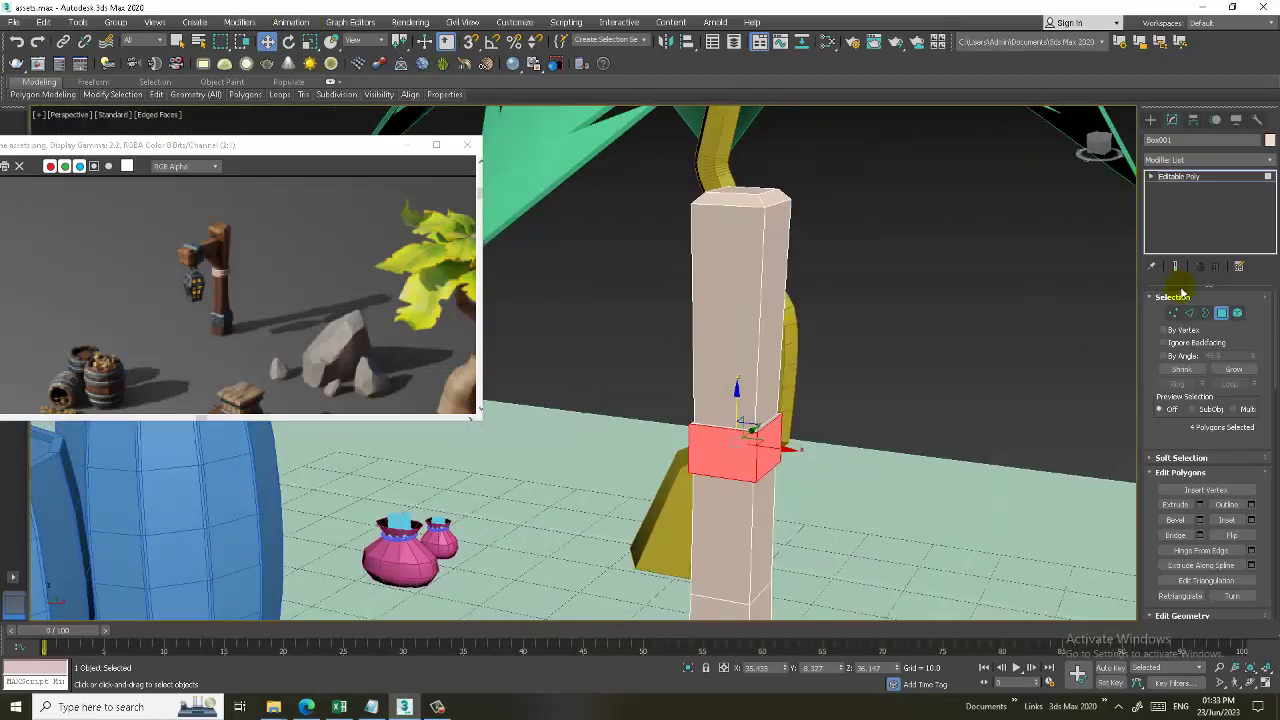
Add two horizontal edge loops across the post's upper edges, just below the chamfered top.
click(1190, 314)
drag(631, 271, 830, 330)
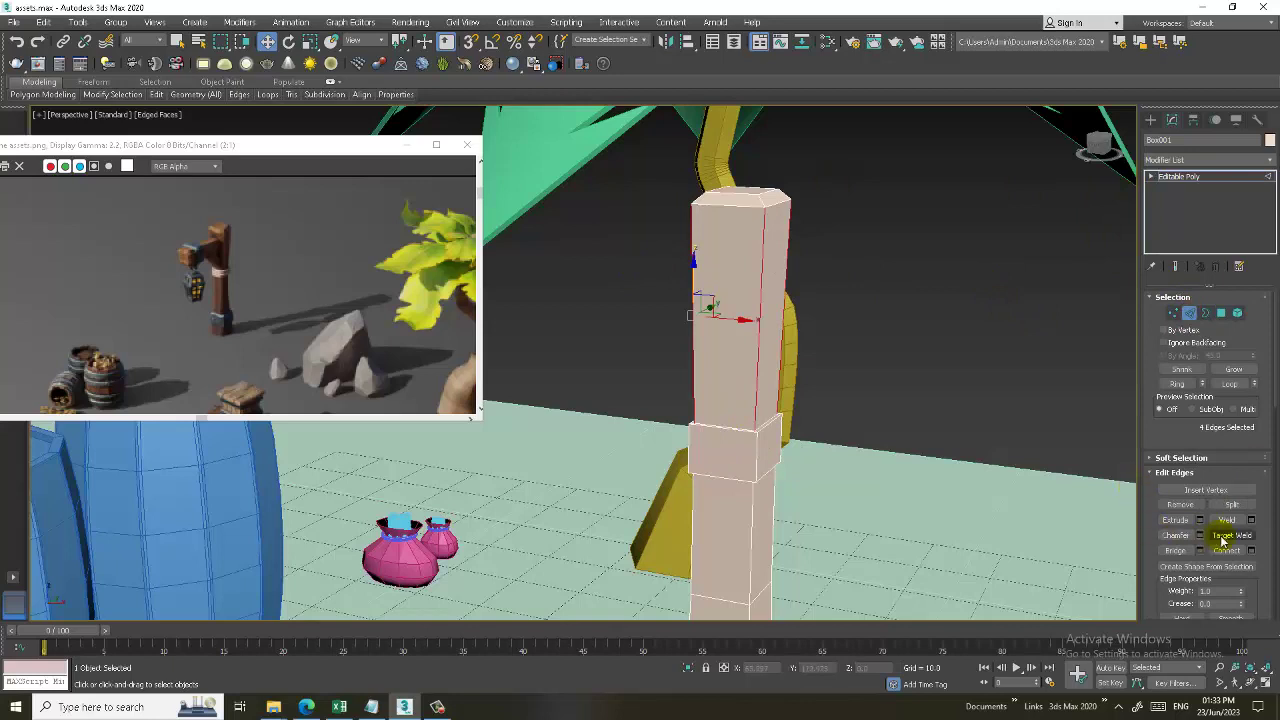
click(1251, 550)
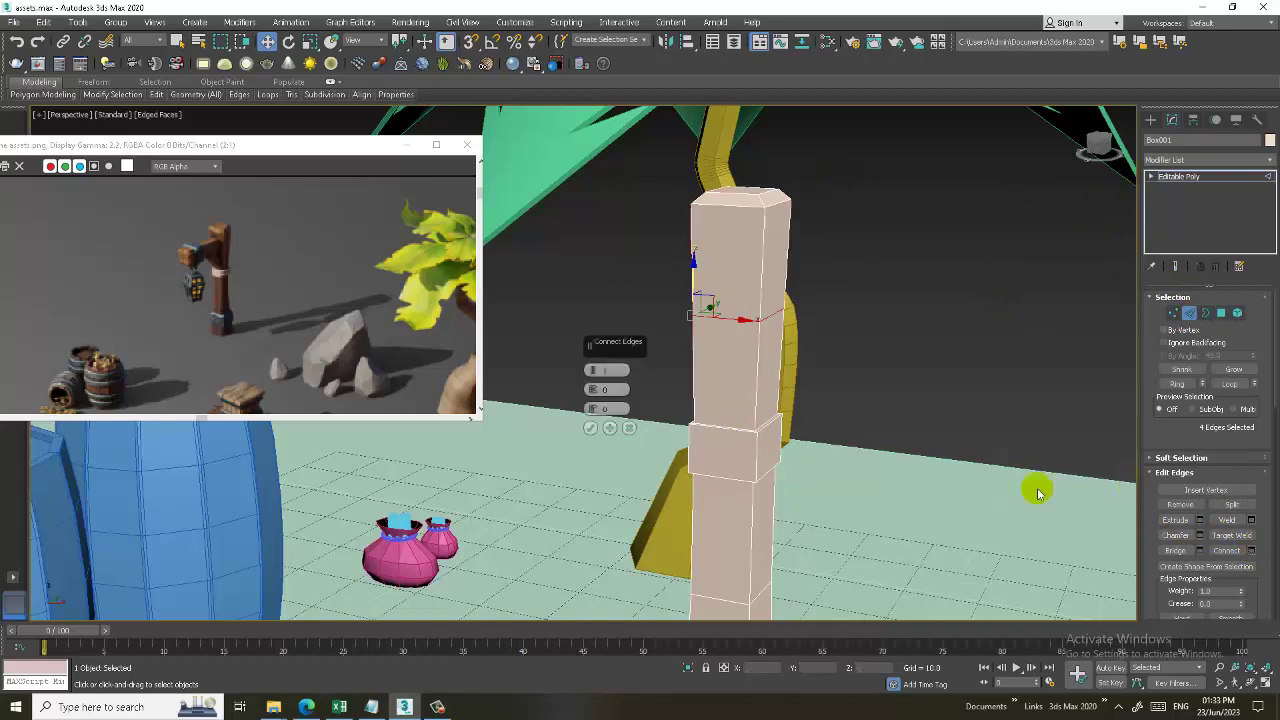
click(591, 427)
key(ctrl+z)
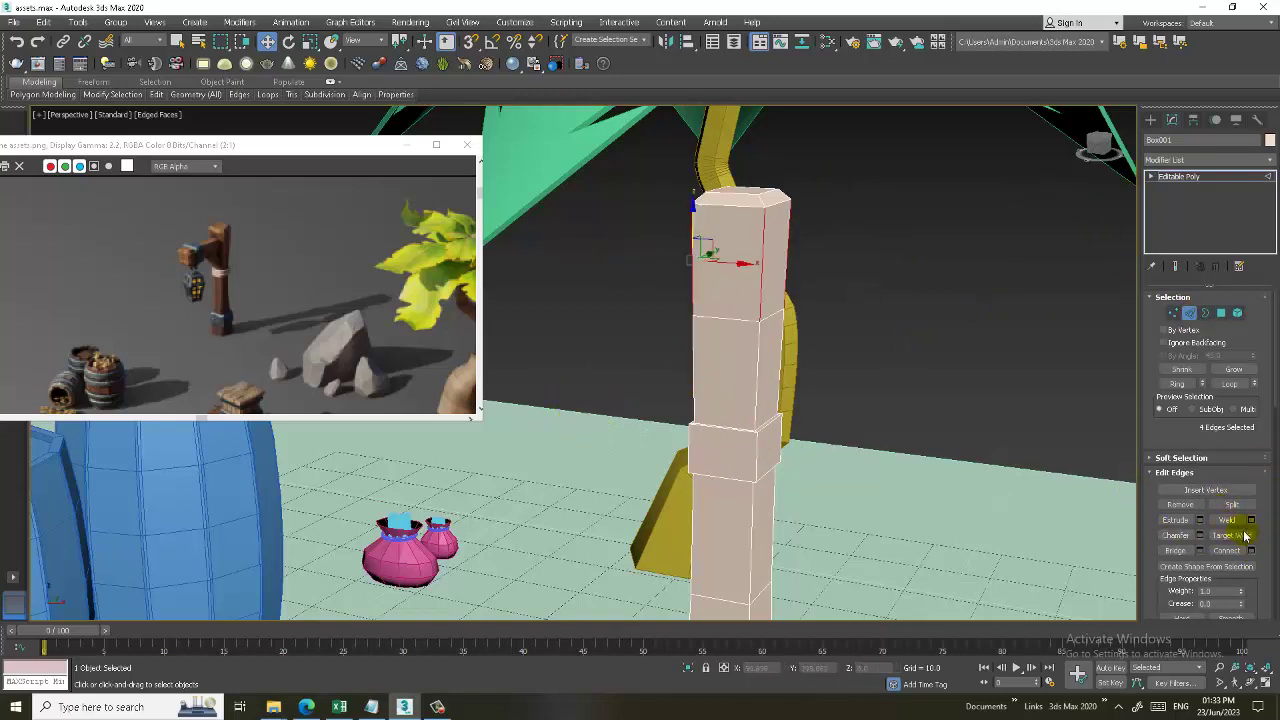
click(1250, 551)
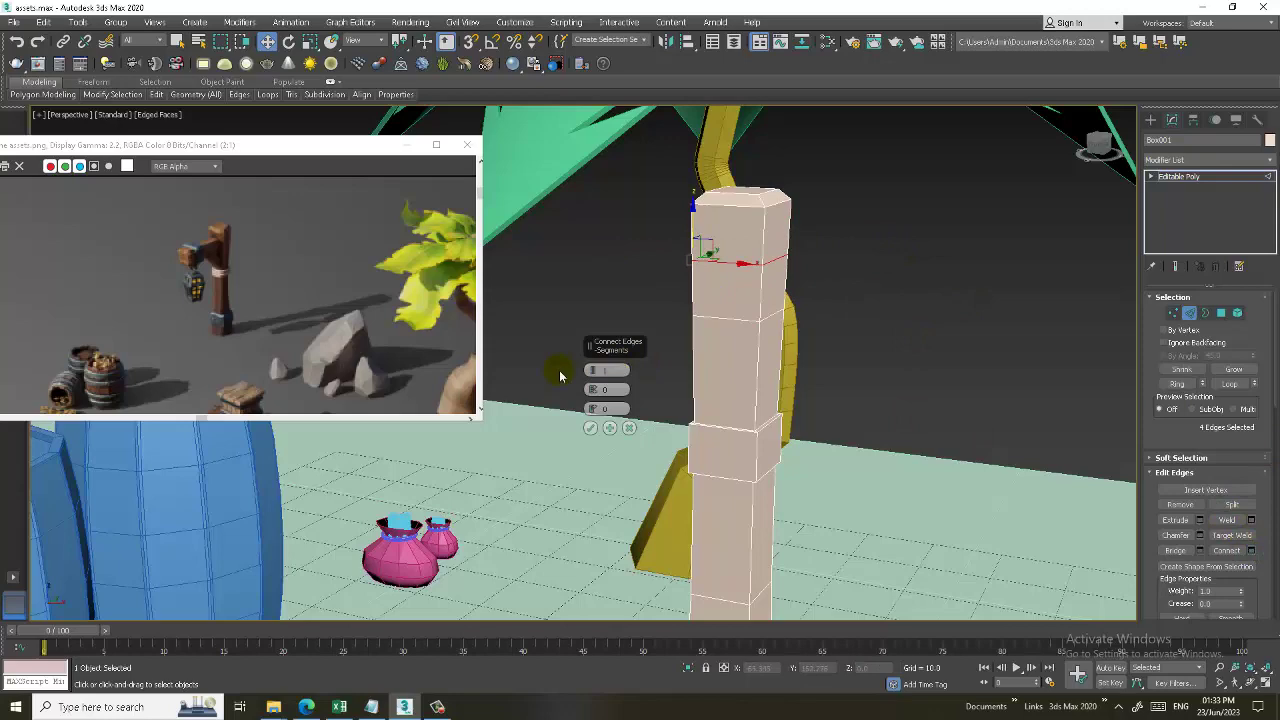
click(591, 427)
mouse_move(600, 420)
alt+middle_down()
mouse_move(823, 334)
mouse_move(837, 305)
alt+middle_up()
Extrude a single upper face of the post about 28.956 into a long sideways arm.
key(4)
click(722, 300)
alt+middle_drag(722, 300, 938, 324)
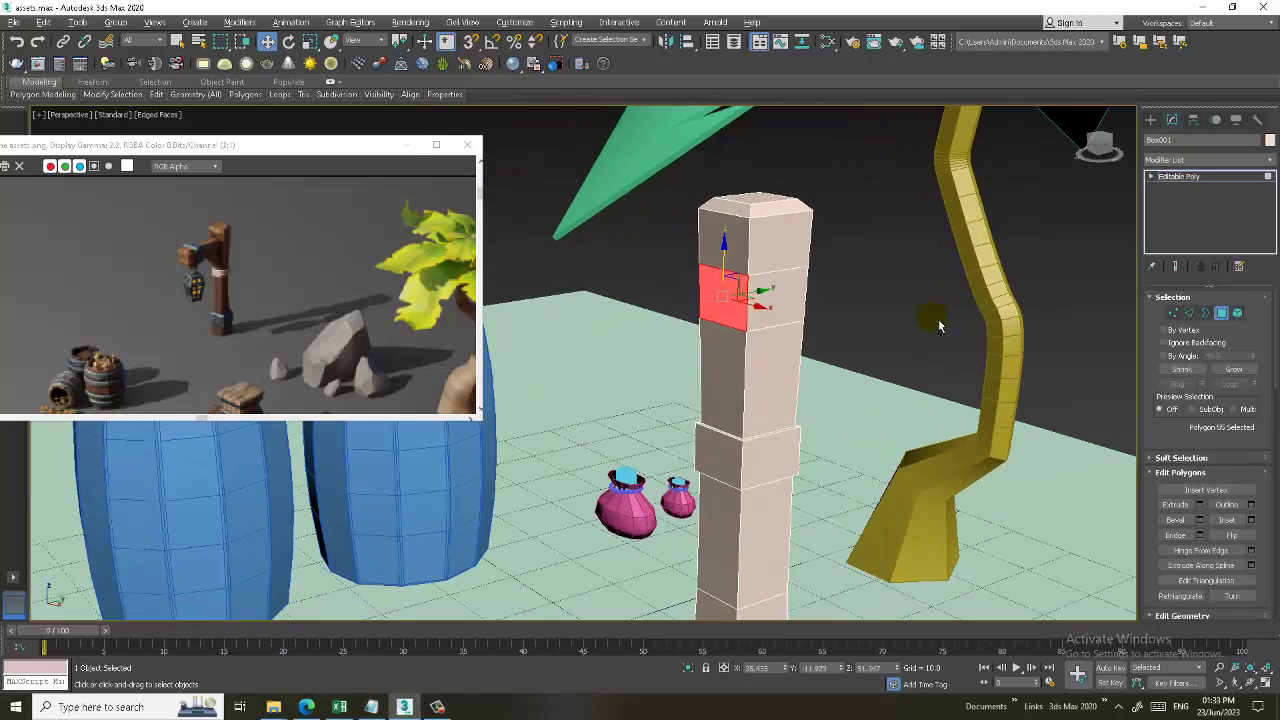
click(1200, 505)
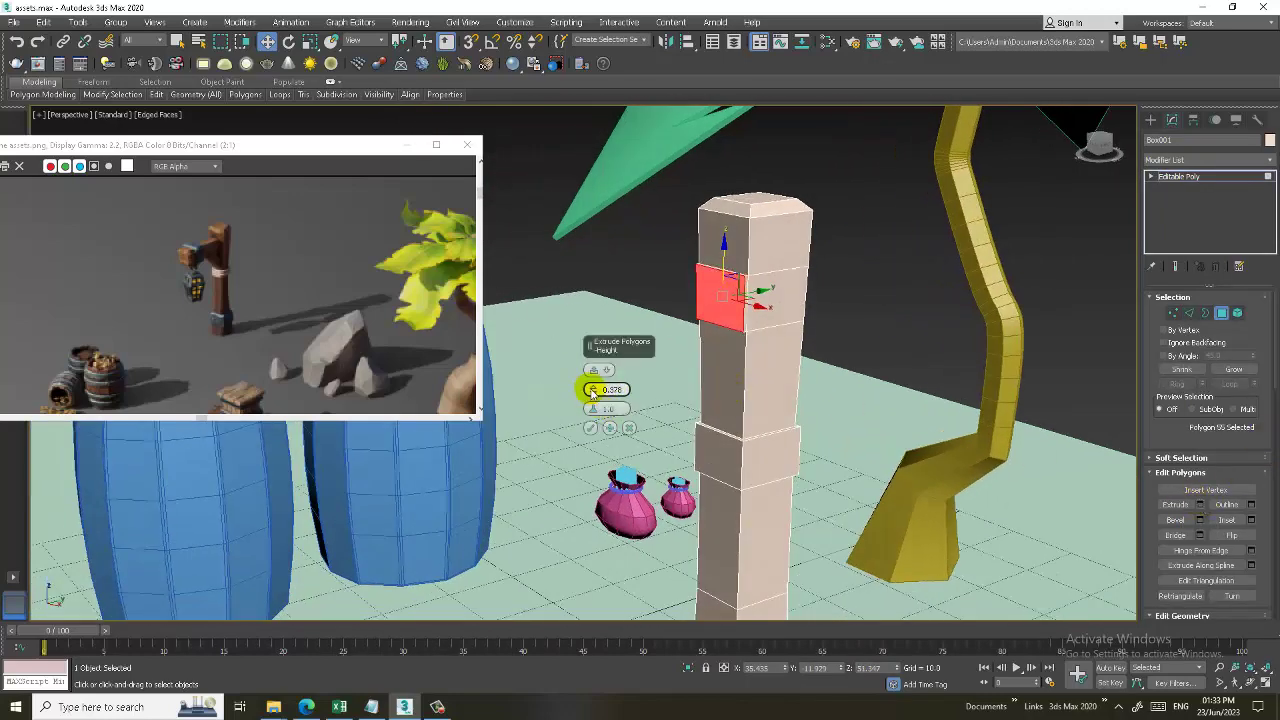
drag(592, 389, 579, 262)
click(591, 427)
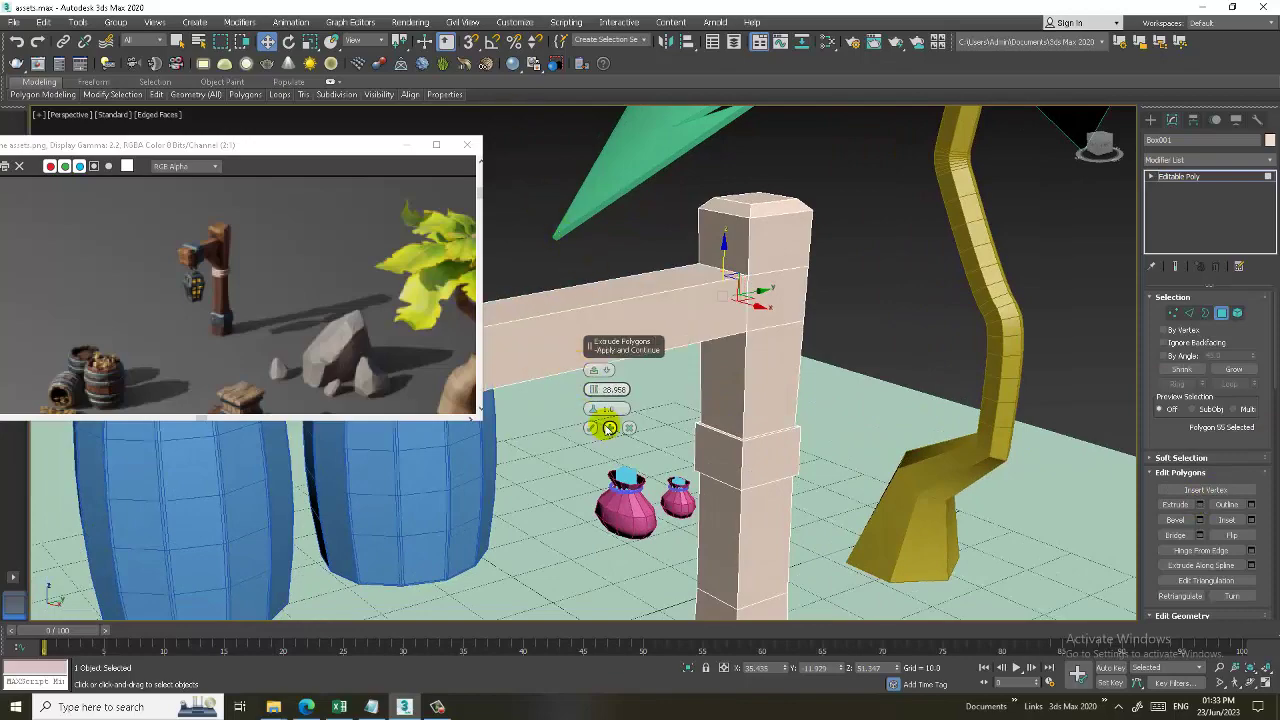
mouse_move(645, 294)
alt+middle_down()
mouse_move(614, 330)
mouse_move(640, 295)
mouse_move(707, 273)
mouse_move(729, 237)
mouse_move(791, 271)
mouse_move(751, 249)
alt+middle_up()
mouse_move(606, 257)
alt+middle_down()
mouse_move(680, 234)
mouse_move(818, 276)
mouse_move(809, 314)
mouse_move(809, 294)
alt+middle_up()
scroll(706, 229, up, 5)
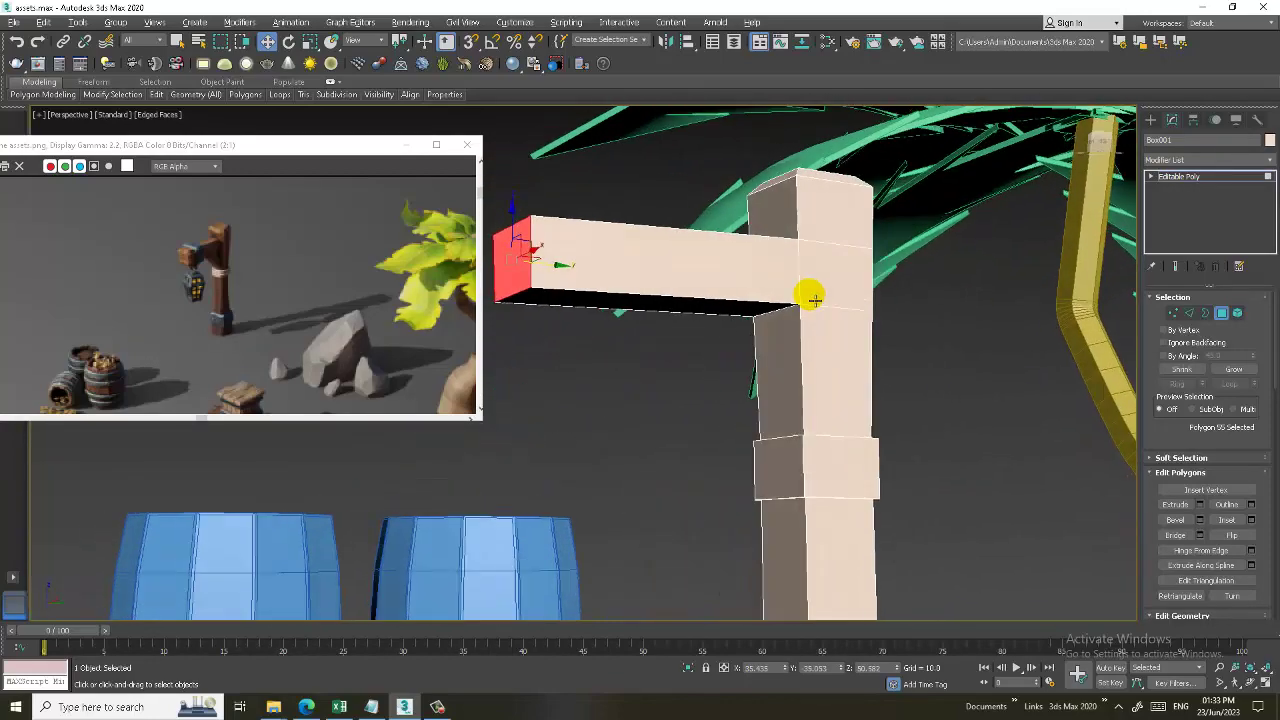
scroll(809, 294, up, 3)
scroll(809, 257, up, 3)
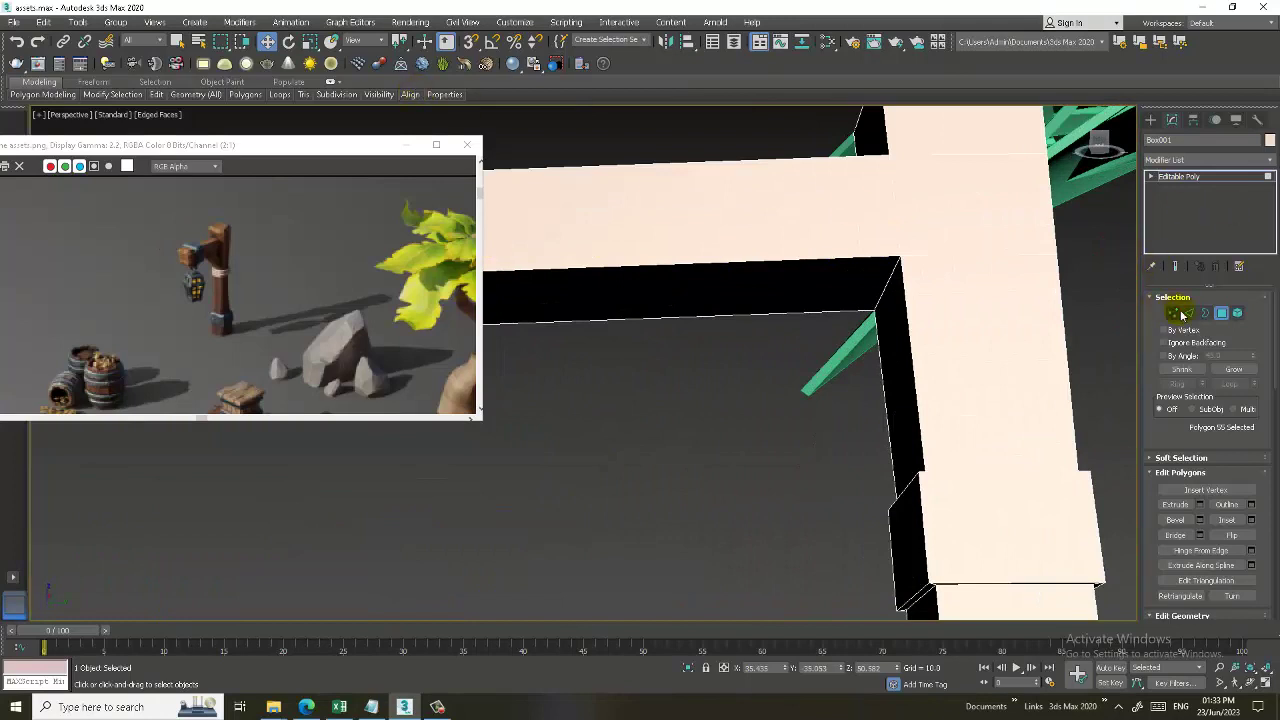
Connect the arm's lengthwise edges with two new loops pinched at -22.
click(1185, 314)
click(645, 231)
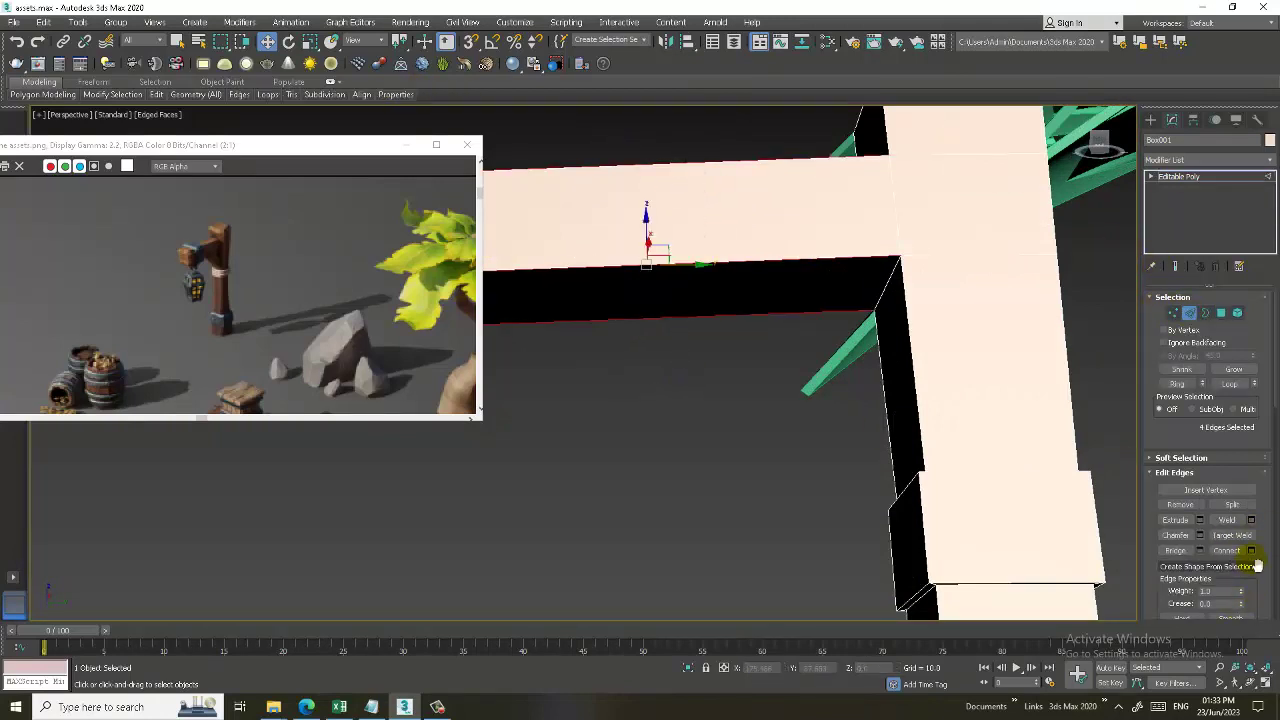
click(1250, 550)
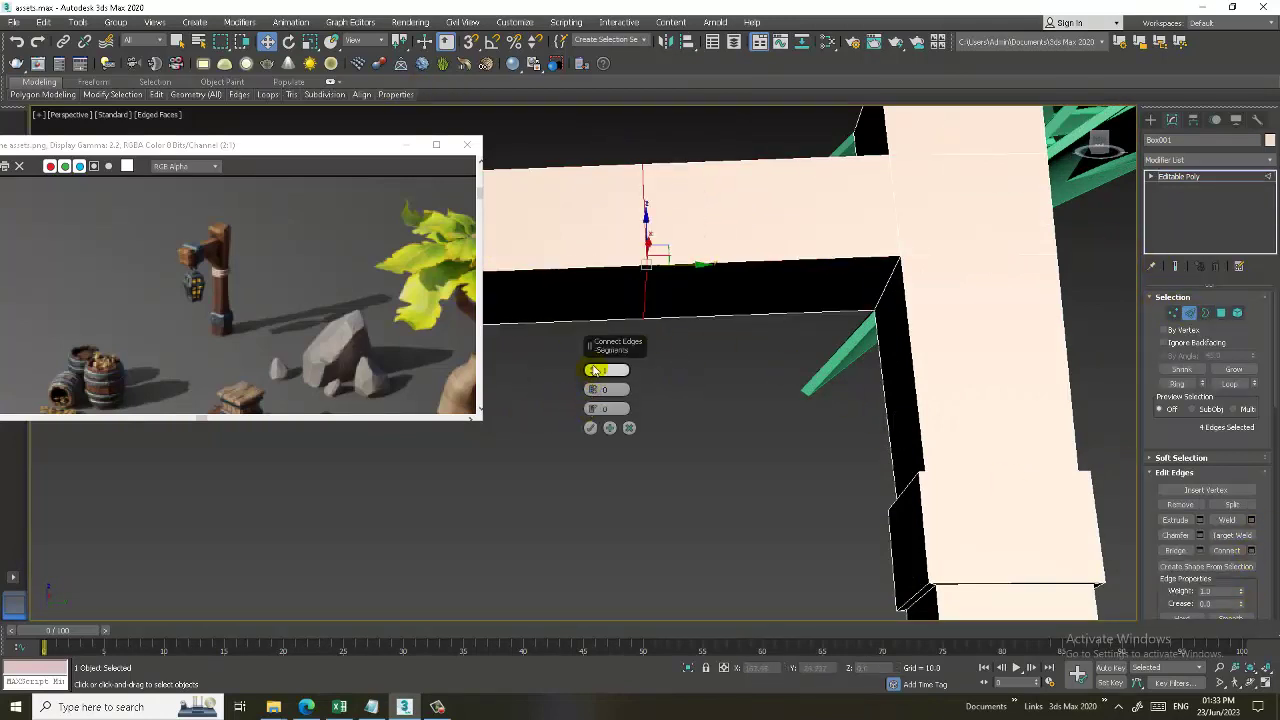
drag(592, 389, 616, 453)
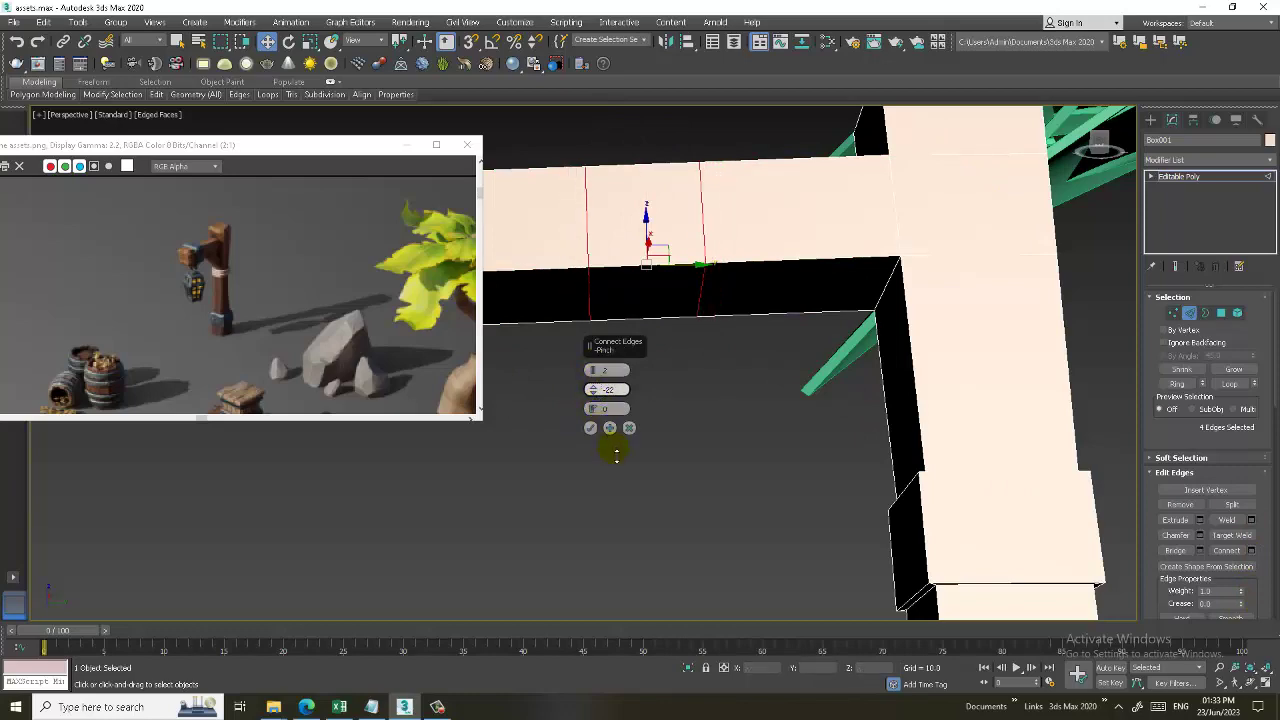
click(591, 428)
Slide the two pinched loops along the arm toward the post.
mouse_move(589, 429)
alt+middle_down()
mouse_move(686, 366)
mouse_move(628, 237)
alt+middle_up()
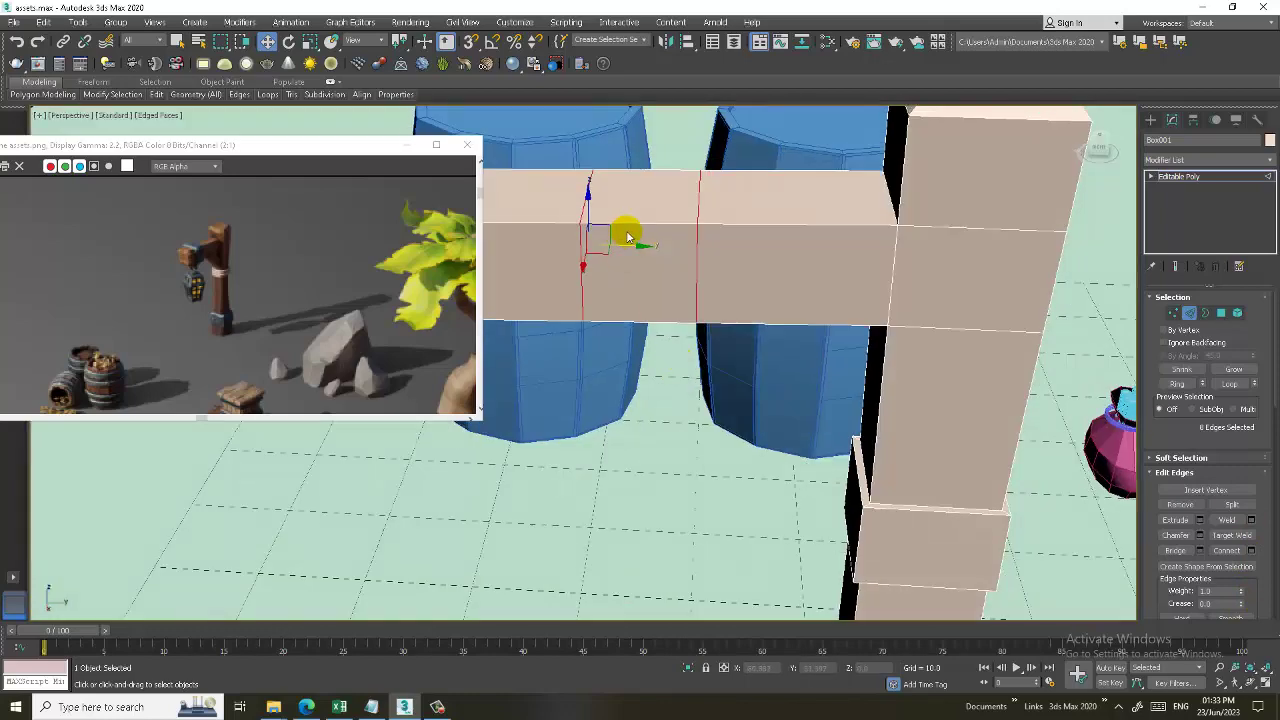
drag(636, 248, 729, 251)
scroll(715, 255, up, 3)
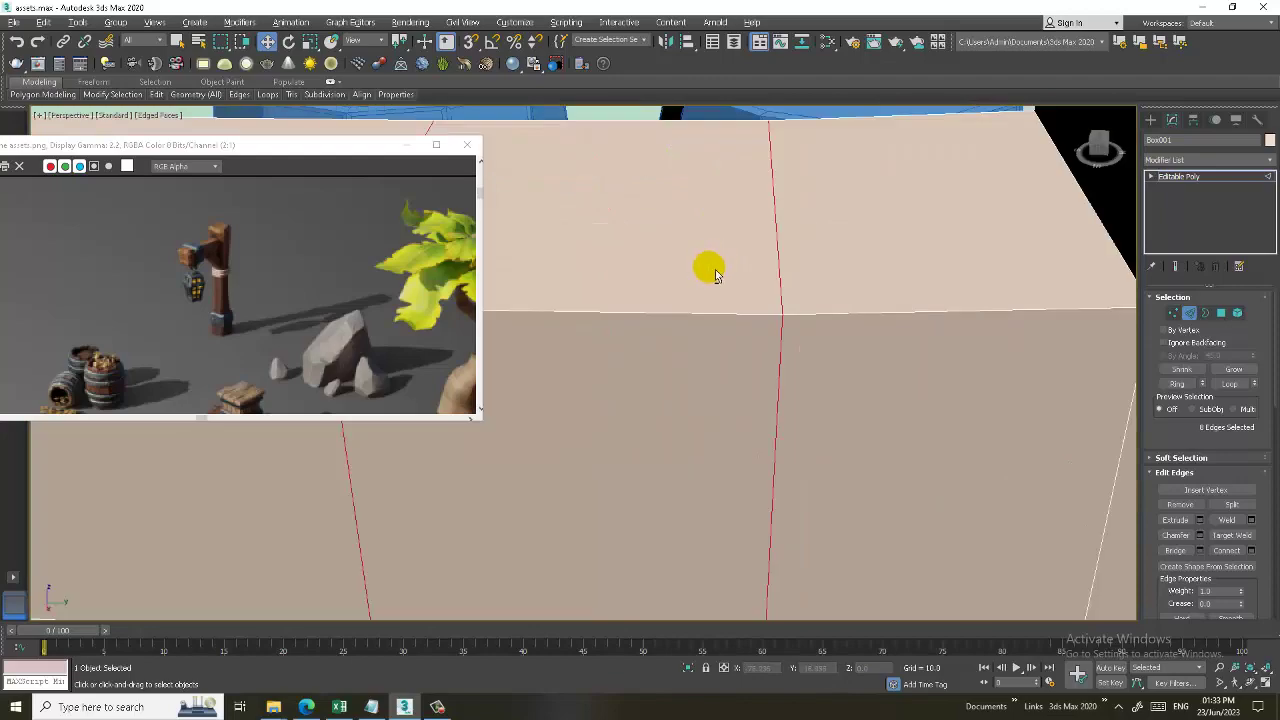
scroll(720, 258, up, 2)
scroll(729, 254, down, 2)
scroll(711, 272, down, 2)
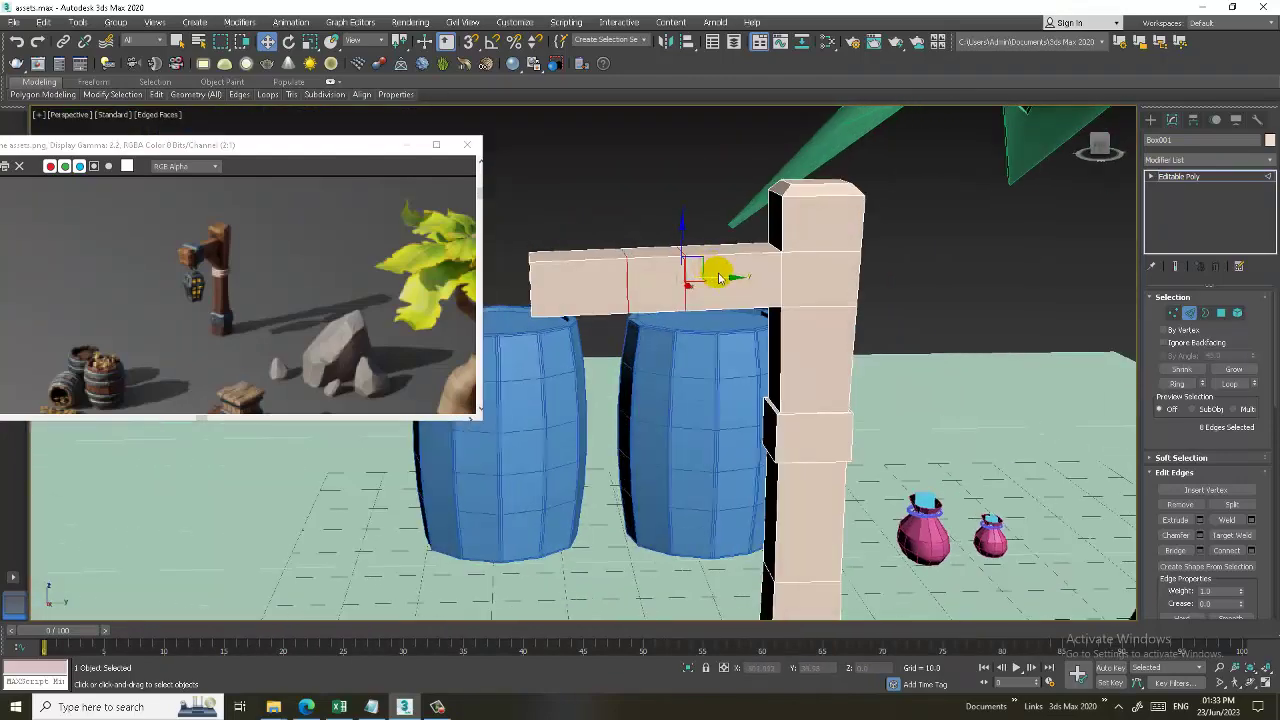
drag(732, 283, 783, 285)
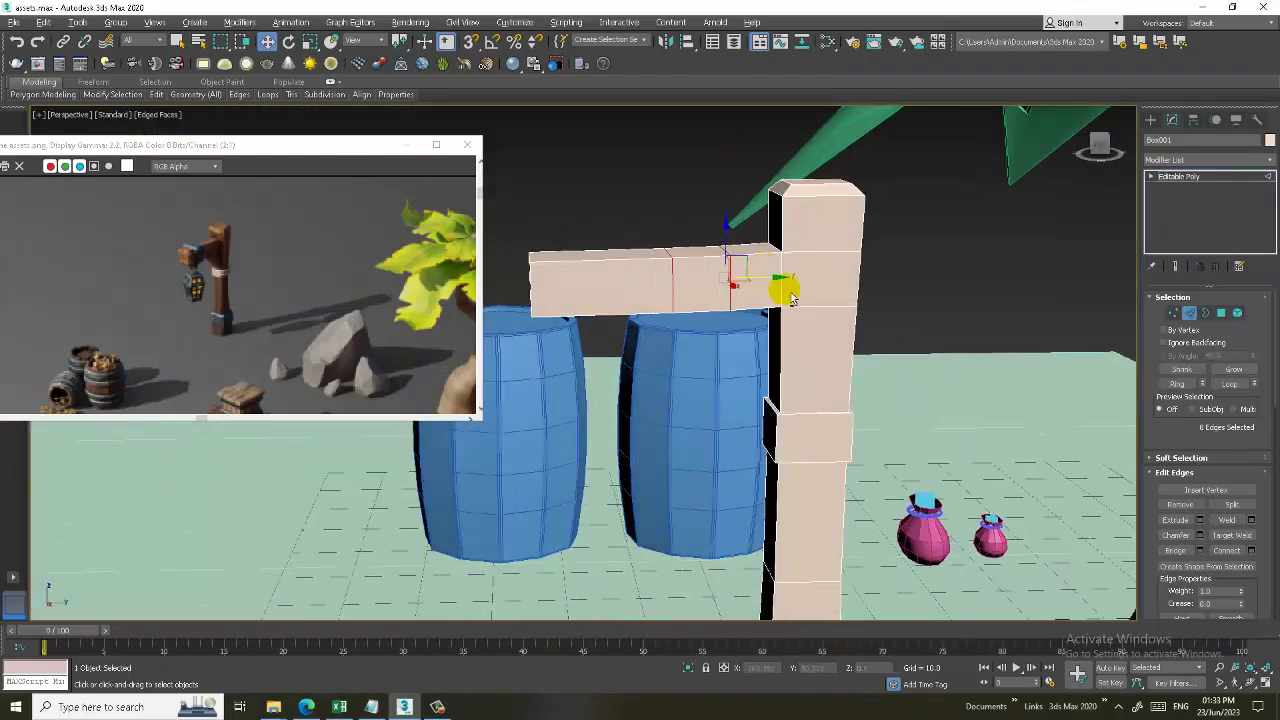
mouse_move(783, 285)
alt+middle_down()
mouse_move(876, 323)
mouse_move(786, 286)
alt+middle_up()
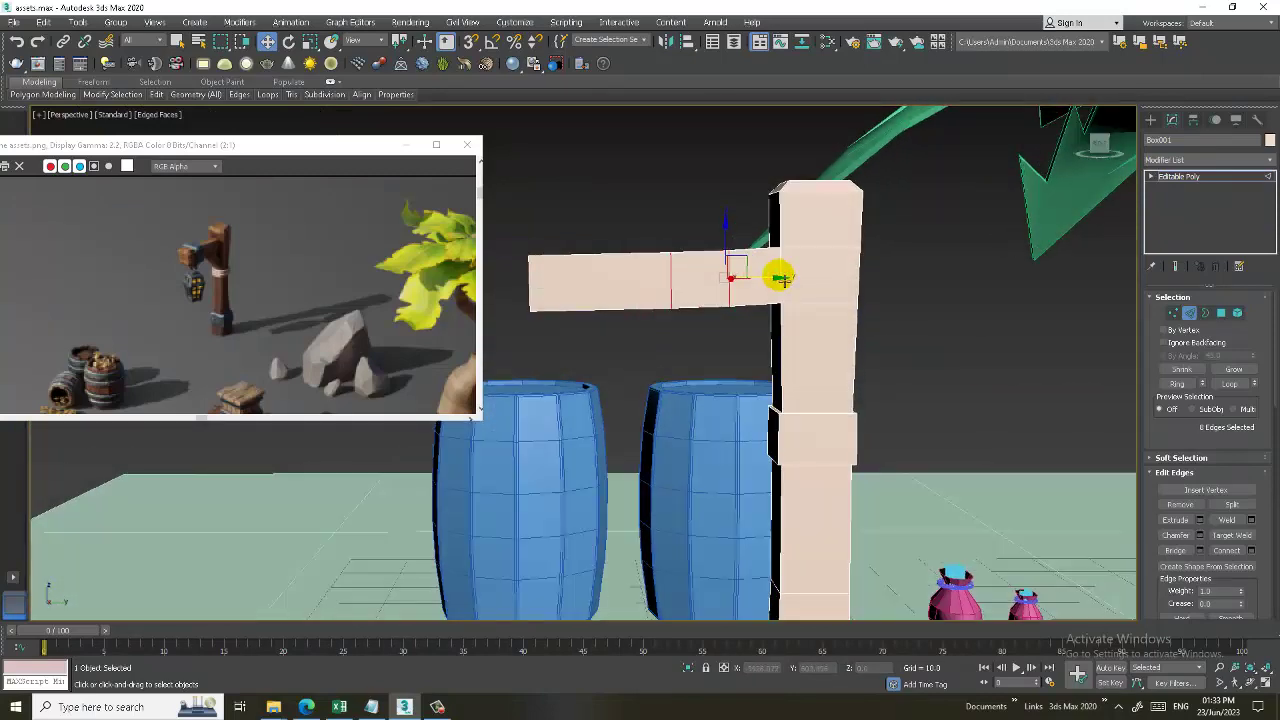
key(1)
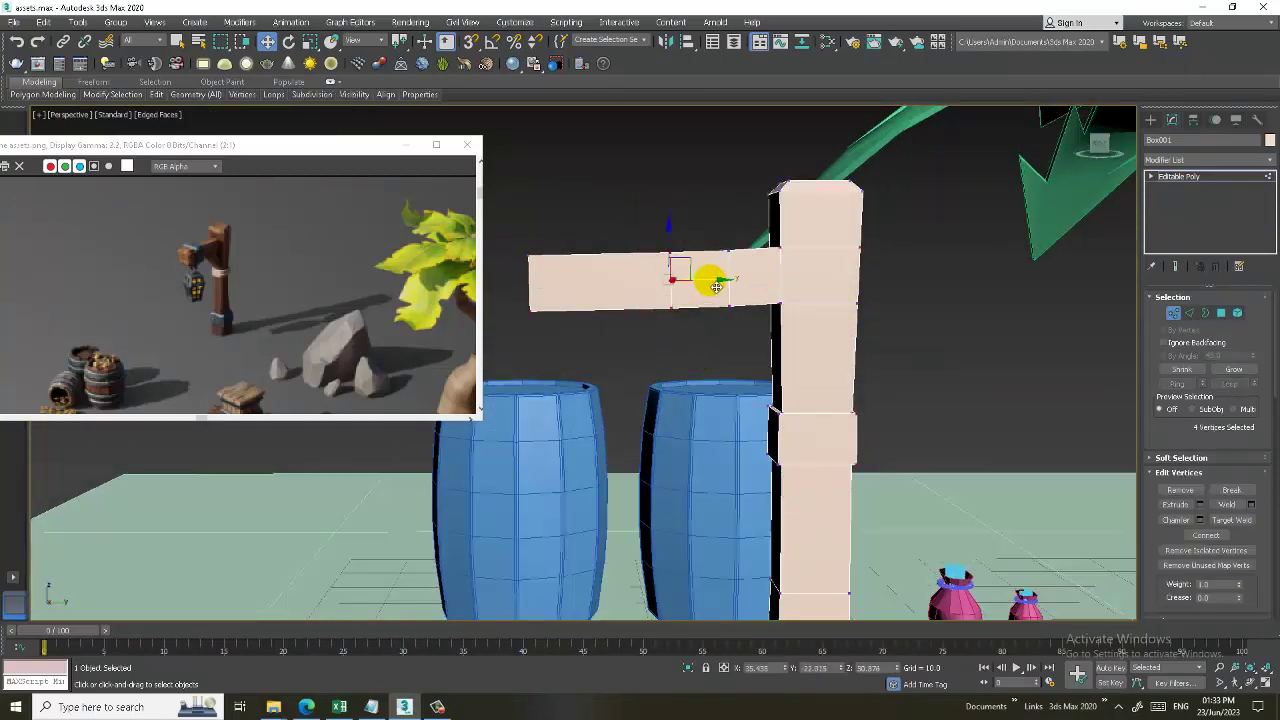
Move the arm's end vertices along X to lengthen the arm.
drag(729, 277, 743, 280)
alt+middle_drag(743, 280, 817, 318)
key(alt+w)
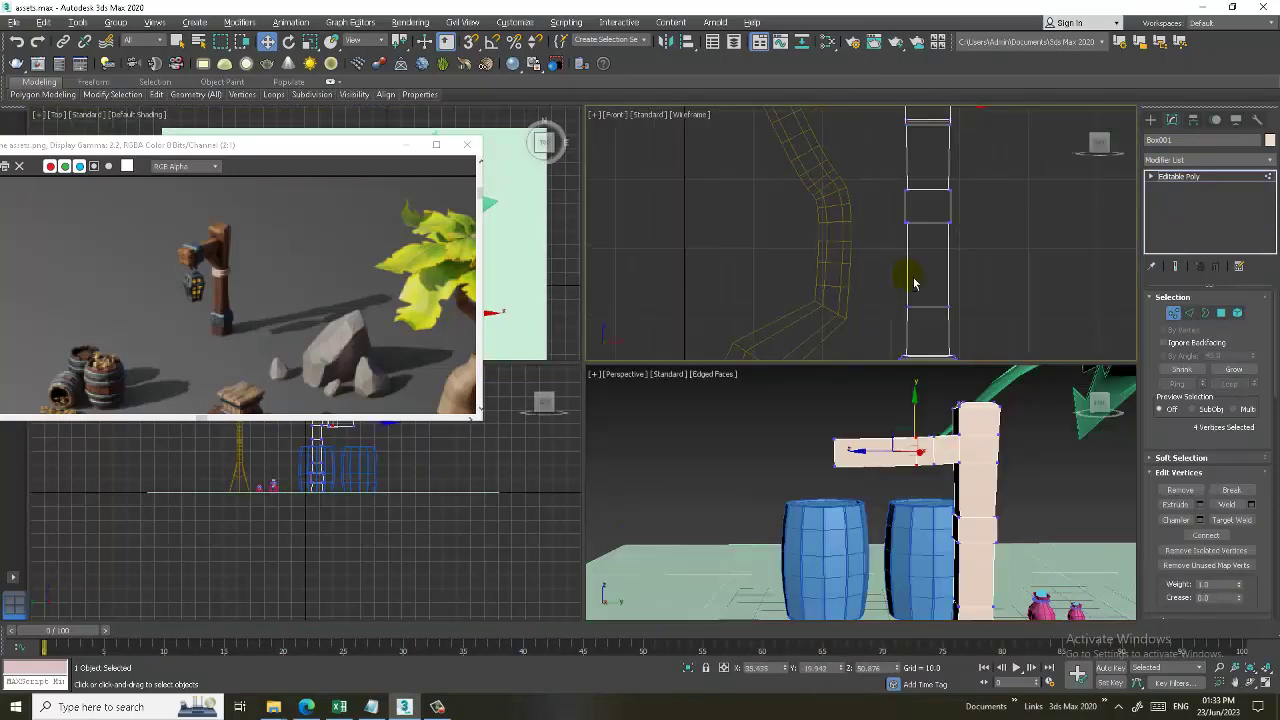
key(alt+w)
scroll(891, 309, up, 5)
scroll(854, 334, down, 4)
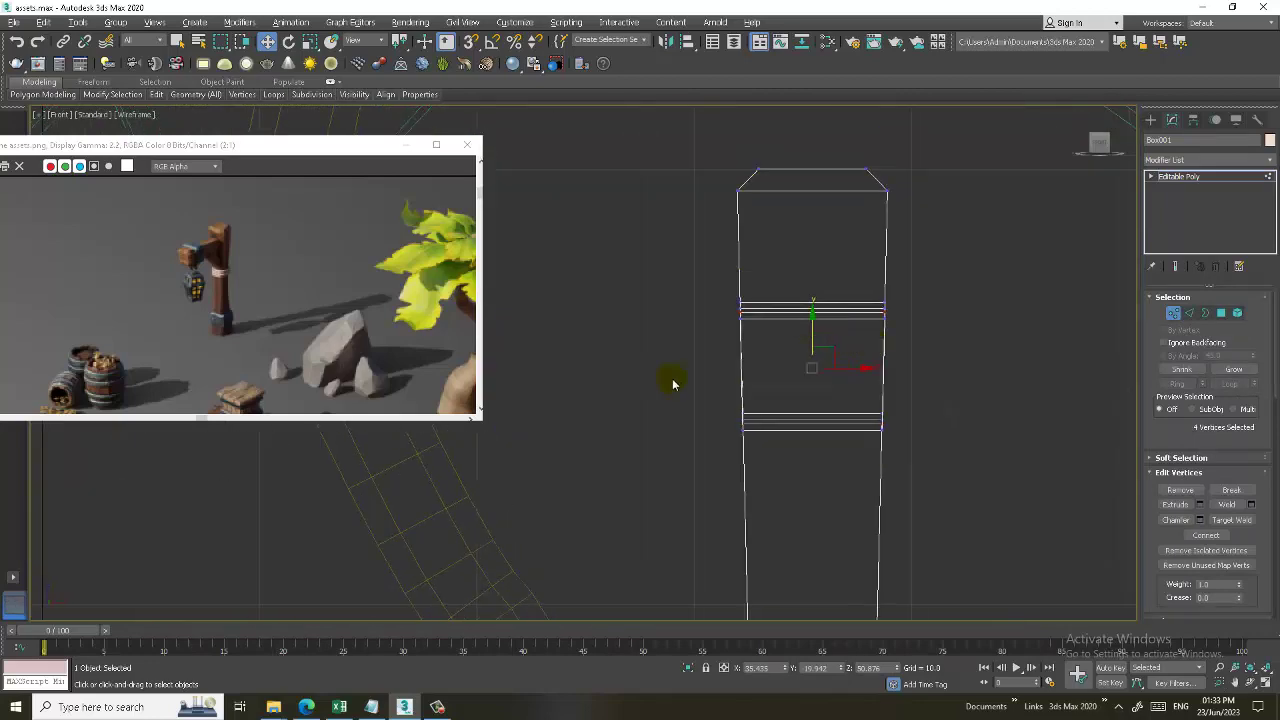
key(alt+w)
key(alt+w)
scroll(794, 414, up, 5)
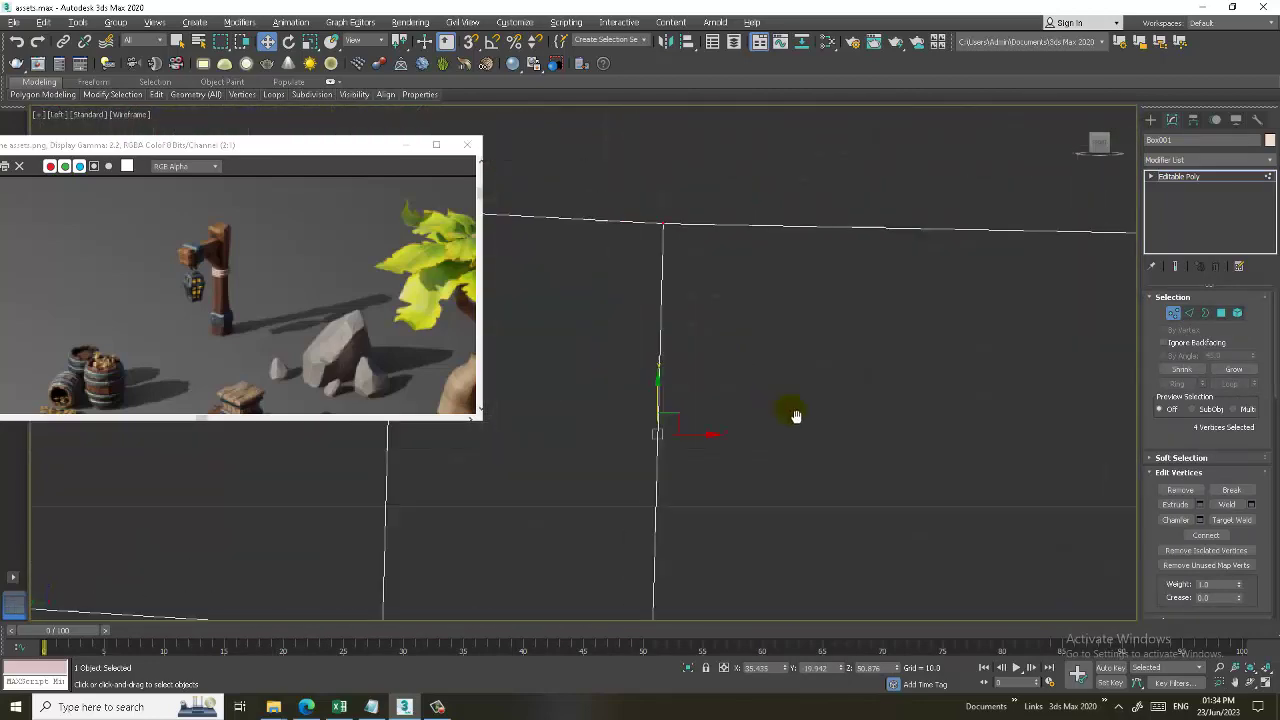
scroll(790, 395, down, 3)
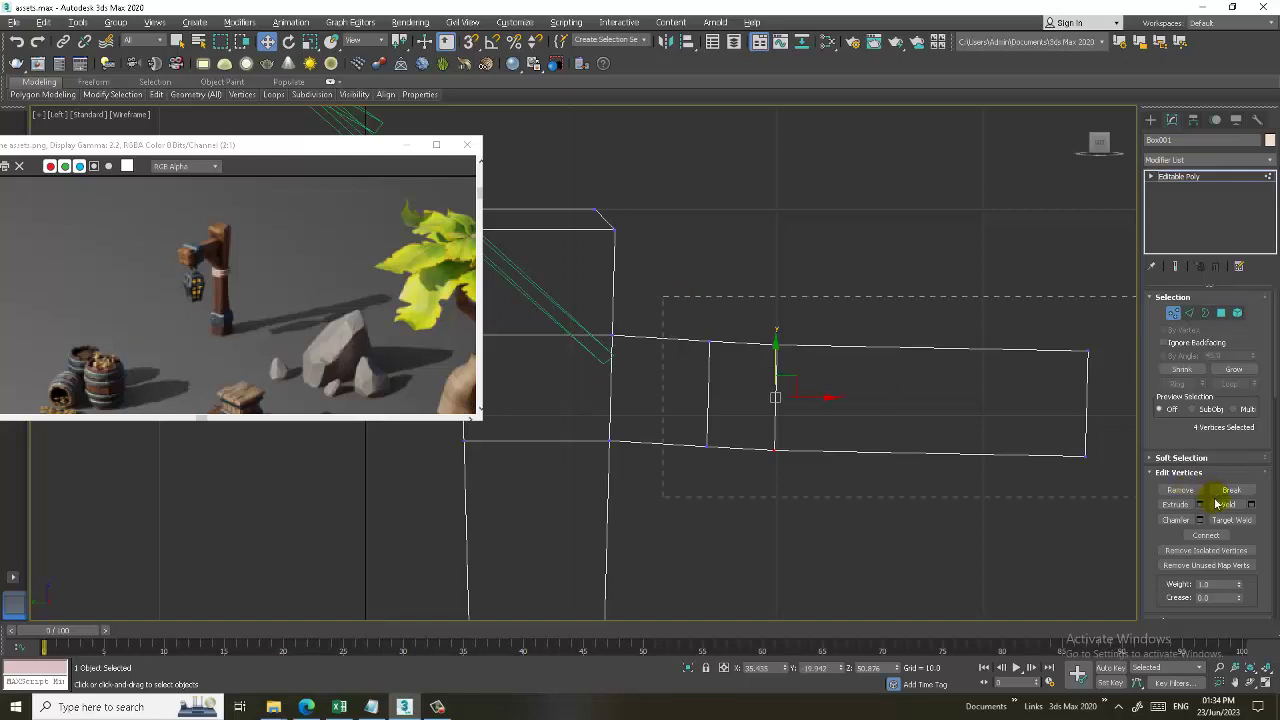
Raise the arm's outer end vertices slightly so the arm runs level.
drag(862, 369, 862, 361)
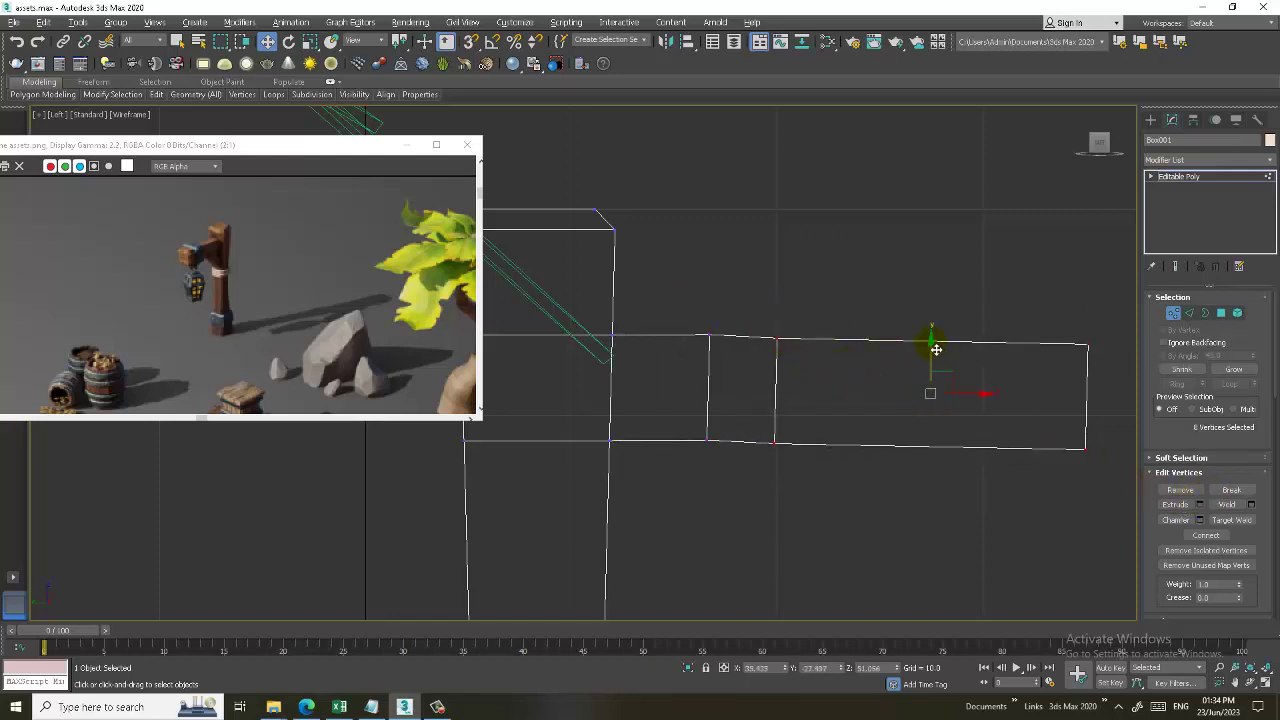
mouse_move(935, 348)
mouse_down()
mouse_move(1069, 331)
mouse_move(1094, 342)
mouse_up()
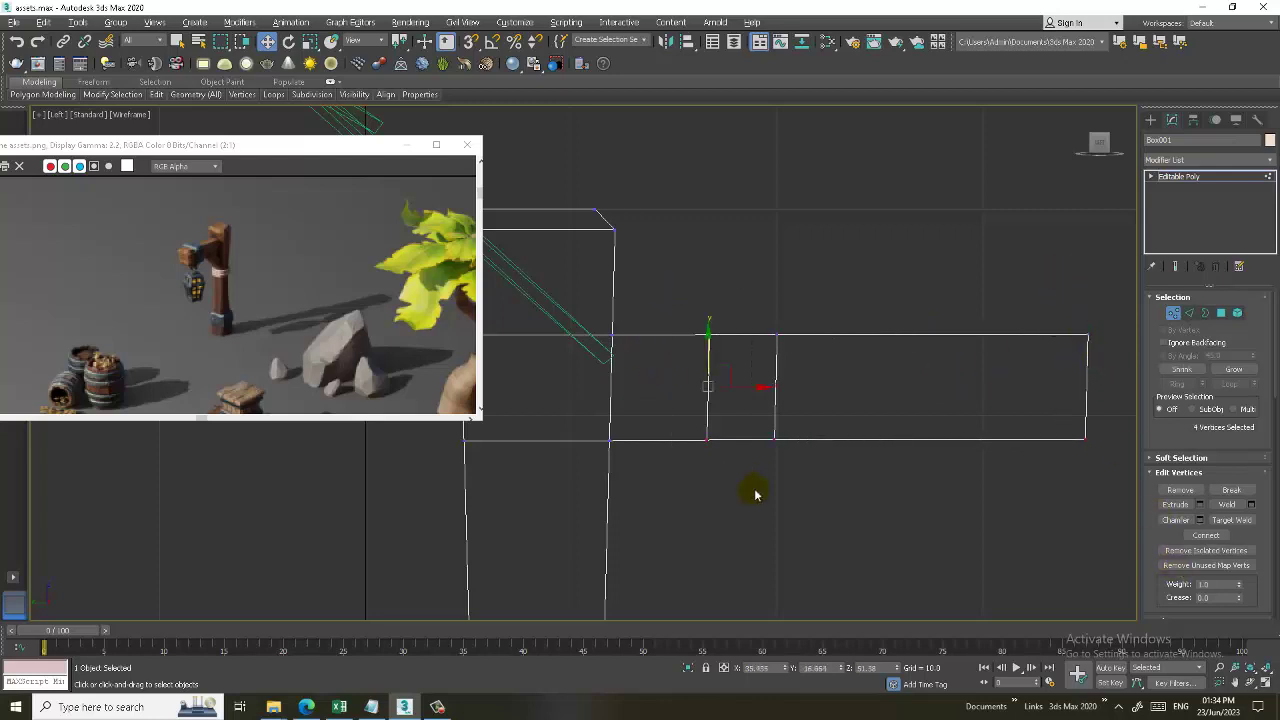
key(r)
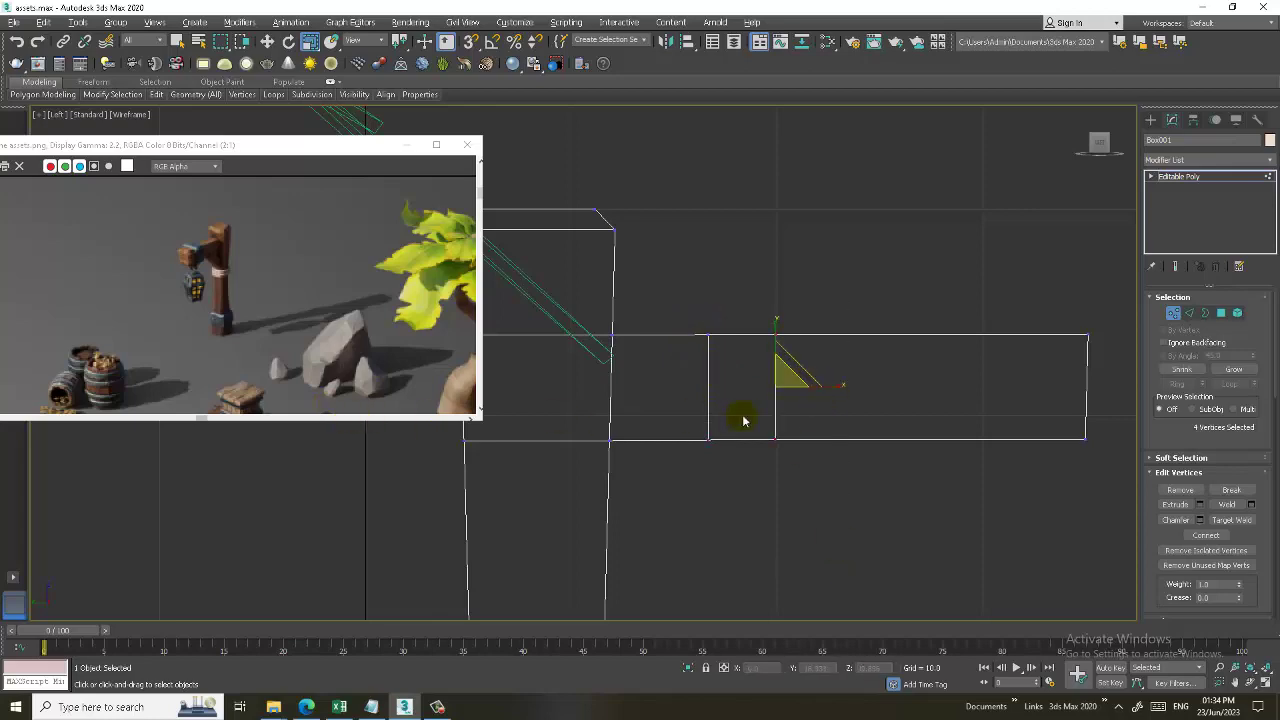
key(alt+w)
scroll(850, 445, up, 2)
scroll(850, 445, up, 2)
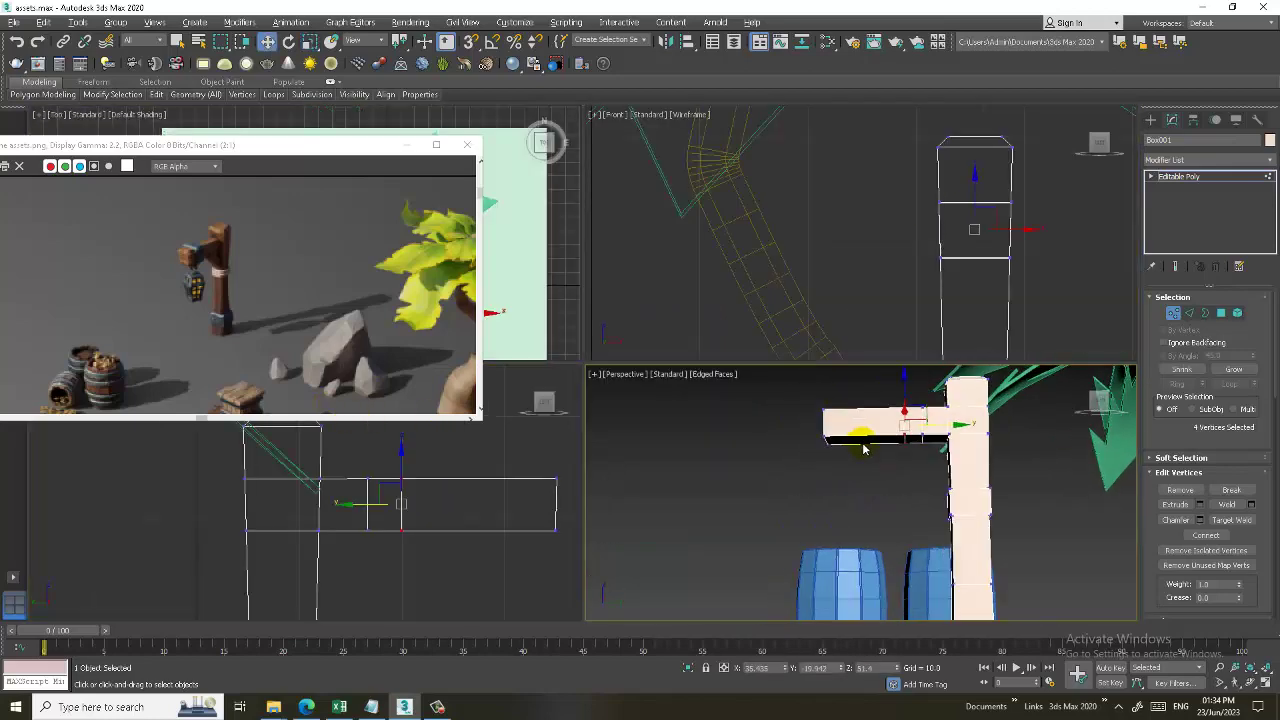
key(w)
key(alt+w)
Extrude the arm's underside face downward with a height of about 8.7.
key(4)
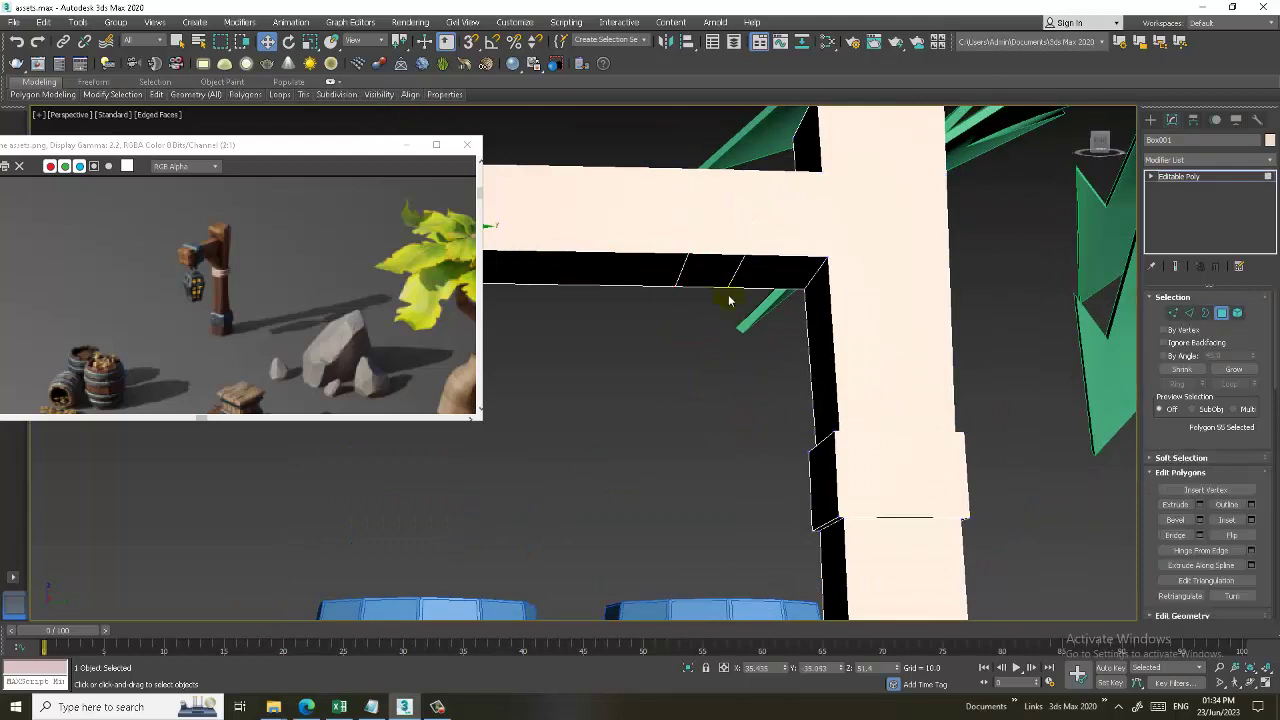
click(734, 282)
alt+middle_drag(736, 282, 760, 300)
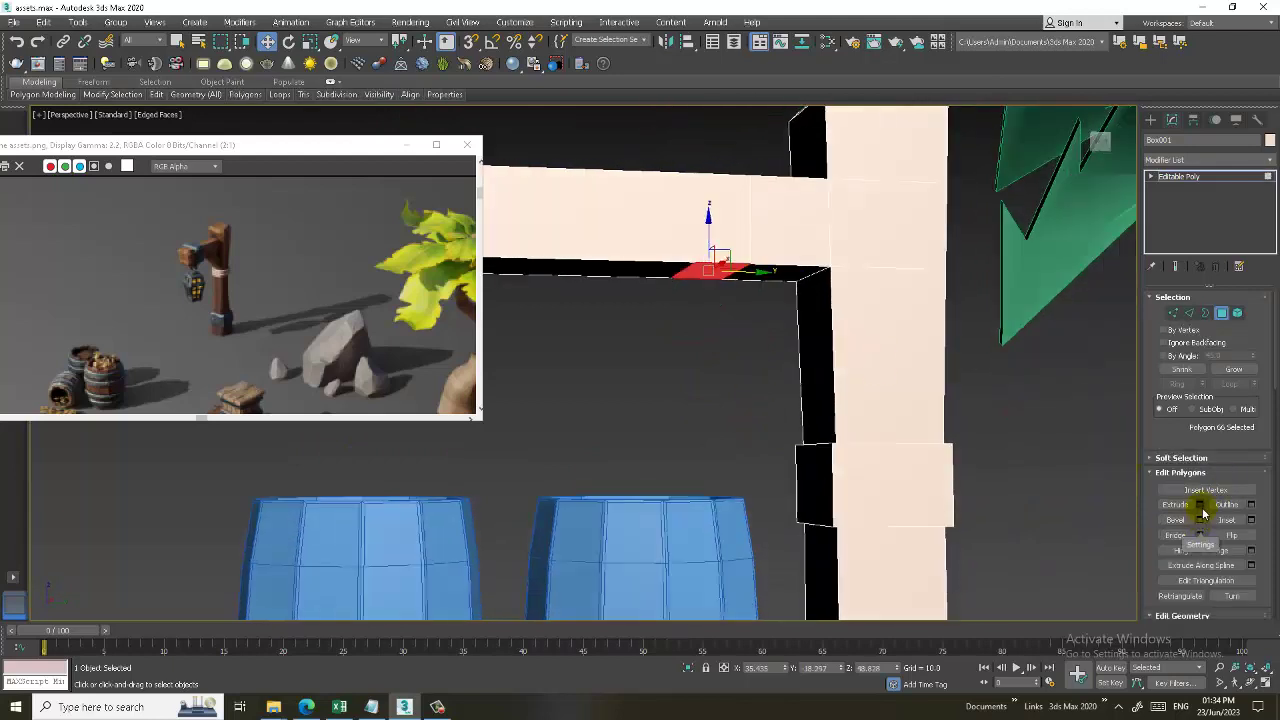
click(1200, 505)
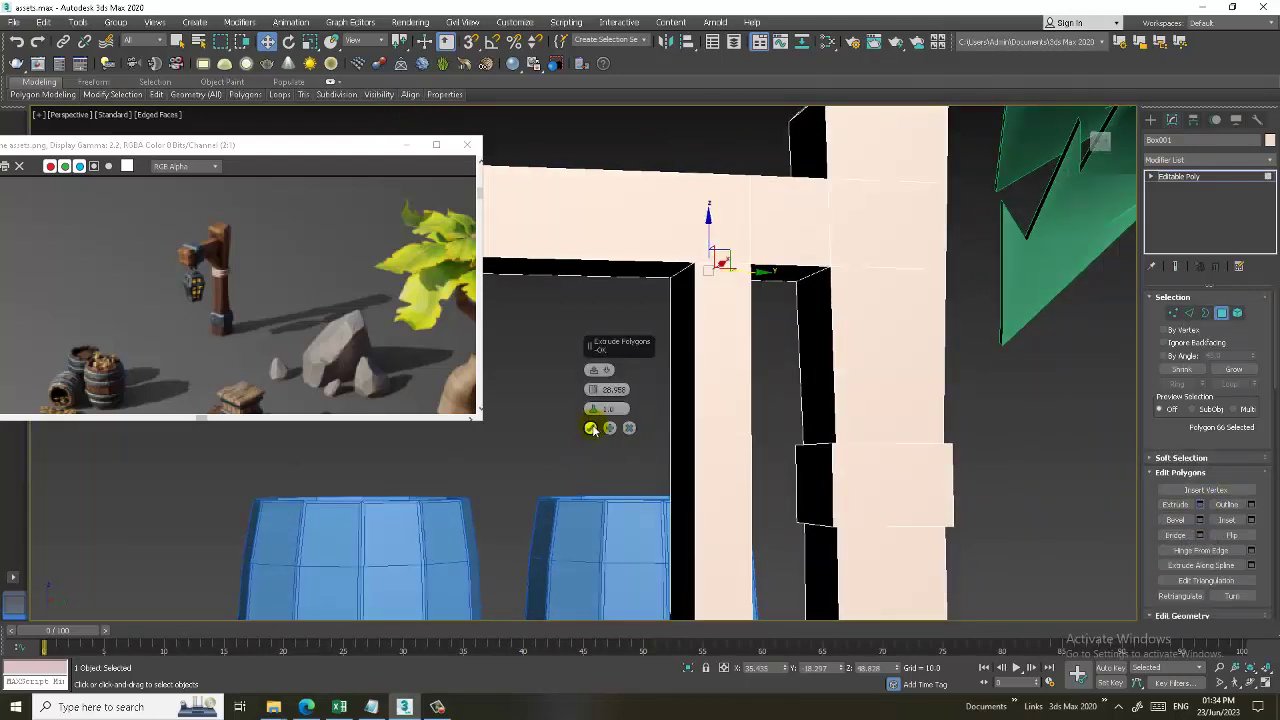
mouse_move(595, 400)
mouse_down()
mouse_move(626, 520)
mouse_move(625, 500)
mouse_up()
click(591, 428)
Slant the extruded brace end diagonally toward the post and select the arm's end edges.
alt+middle_drag(846, 329, 758, 420)
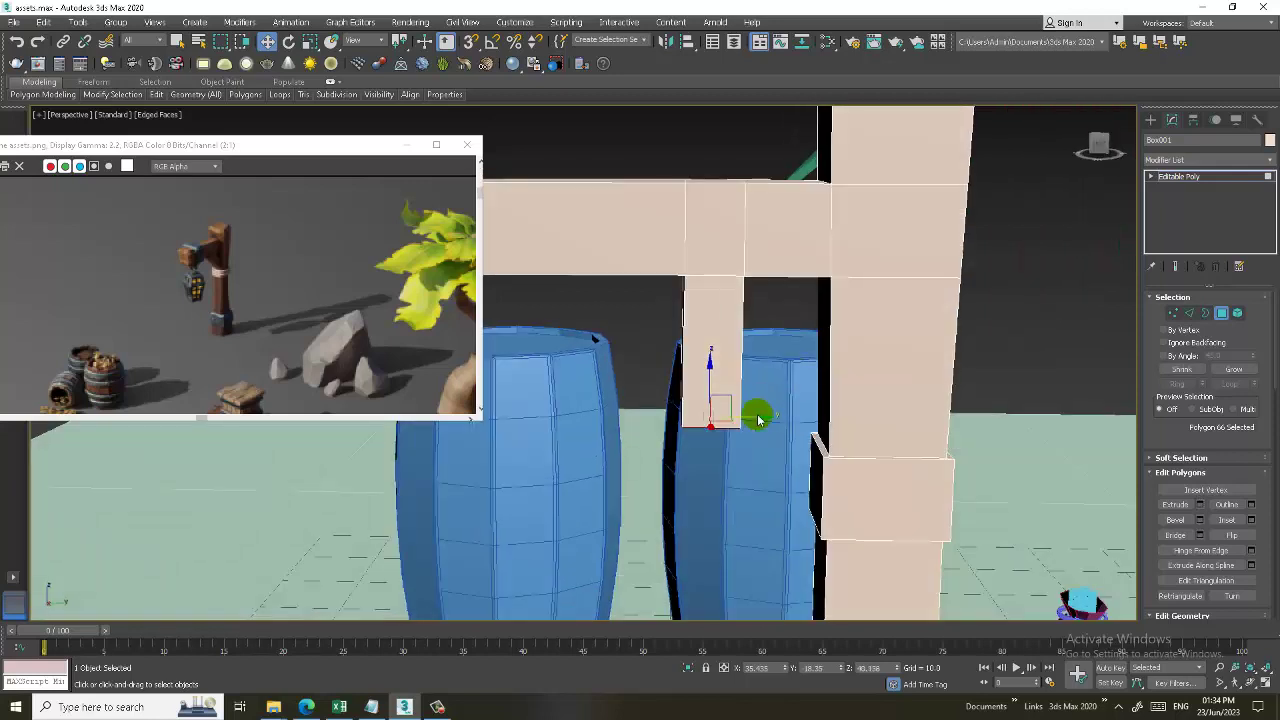
mouse_move(757, 423)
mouse_down()
mouse_move(906, 409)
mouse_move(828, 380)
mouse_move(820, 394)
mouse_up()
key(e)
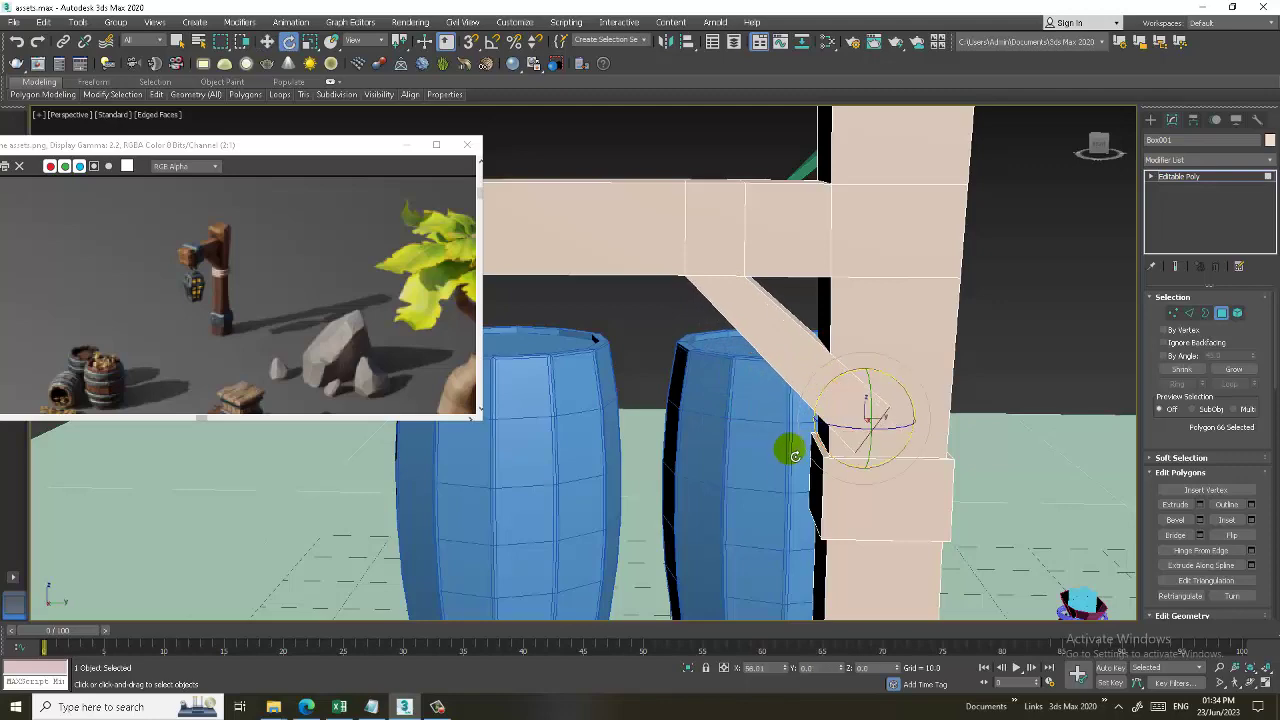
mouse_move(787, 480)
alt+middle_down()
mouse_move(906, 409)
mouse_move(930, 425)
alt+middle_up()
key(w)
drag(918, 412, 894, 403)
mouse_move(894, 403)
alt+middle_down()
mouse_move(922, 418)
mouse_move(1000, 420)
mouse_move(908, 406)
mouse_move(920, 392)
mouse_move(872, 364)
alt+middle_up()
key(r)
key(w)
mouse_move(840, 371)
alt+middle_down()
mouse_move(871, 357)
mouse_move(757, 366)
alt+middle_up()
key(2)
key(ctrl+z)
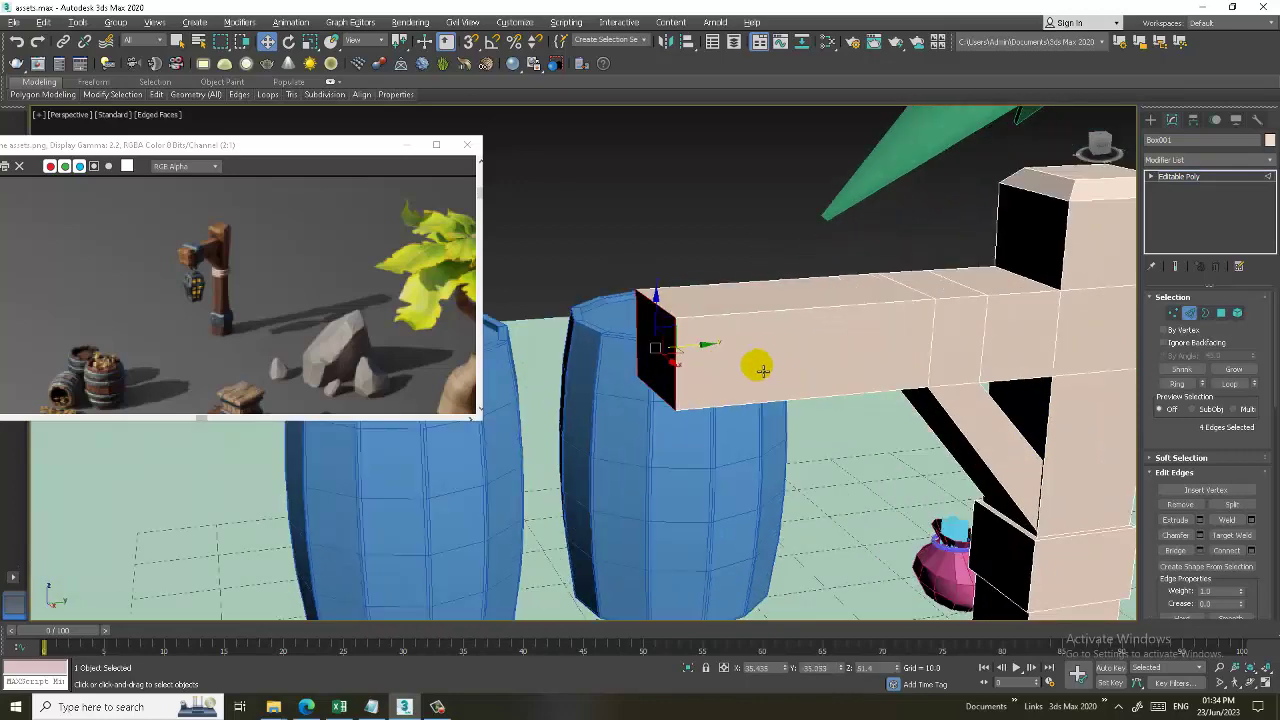
Chamfer the arm's end edges by 0.5 and leave edge sub-object mode.
click(1200, 535)
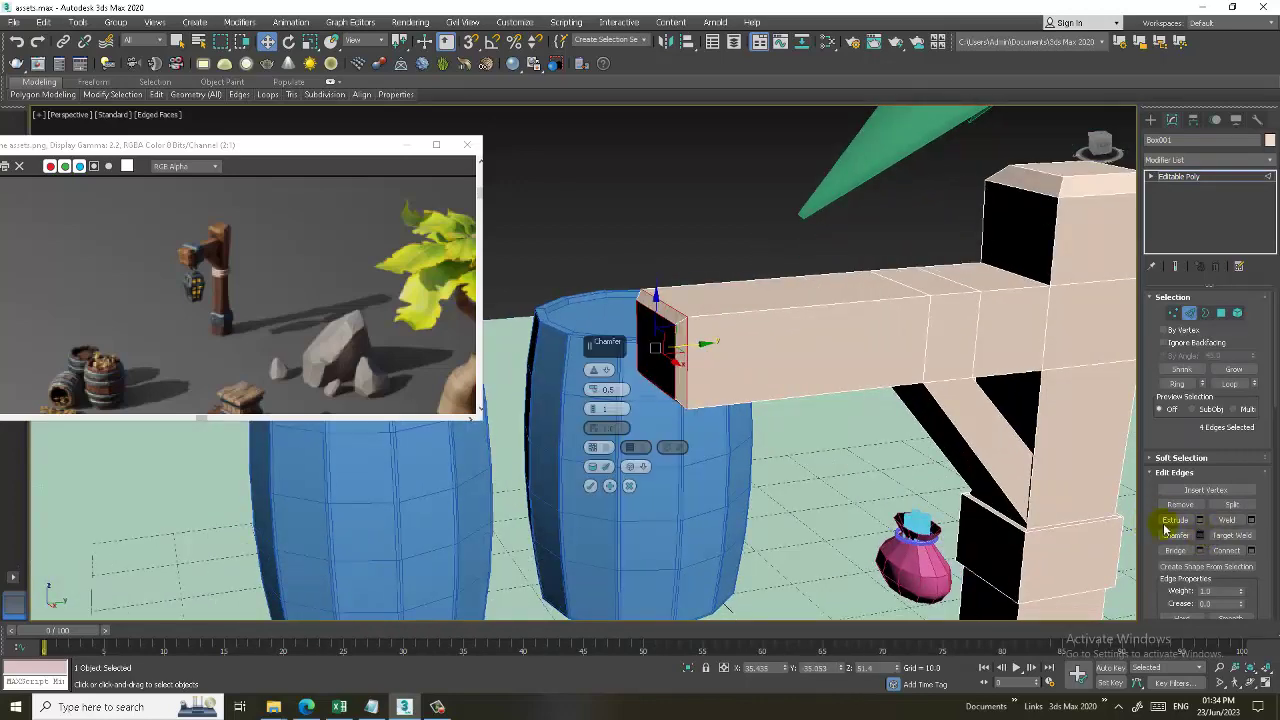
click(598, 450)
mouse_move(594, 477)
alt+middle_down()
mouse_move(789, 484)
mouse_move(686, 423)
mouse_move(829, 257)
mouse_move(665, 327)
mouse_move(1267, 180)
alt+middle_up()
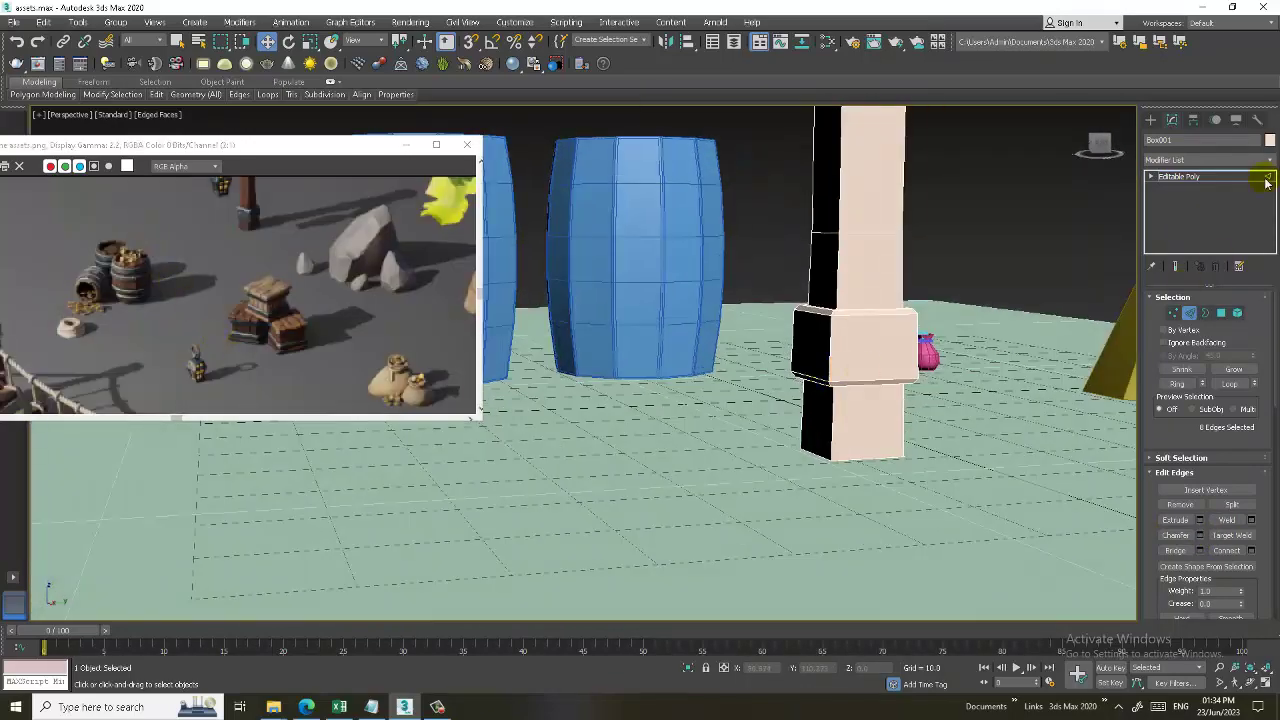
click(1180, 176)
middle_drag(1105, 225, 1100, 270)
click(1150, 120)
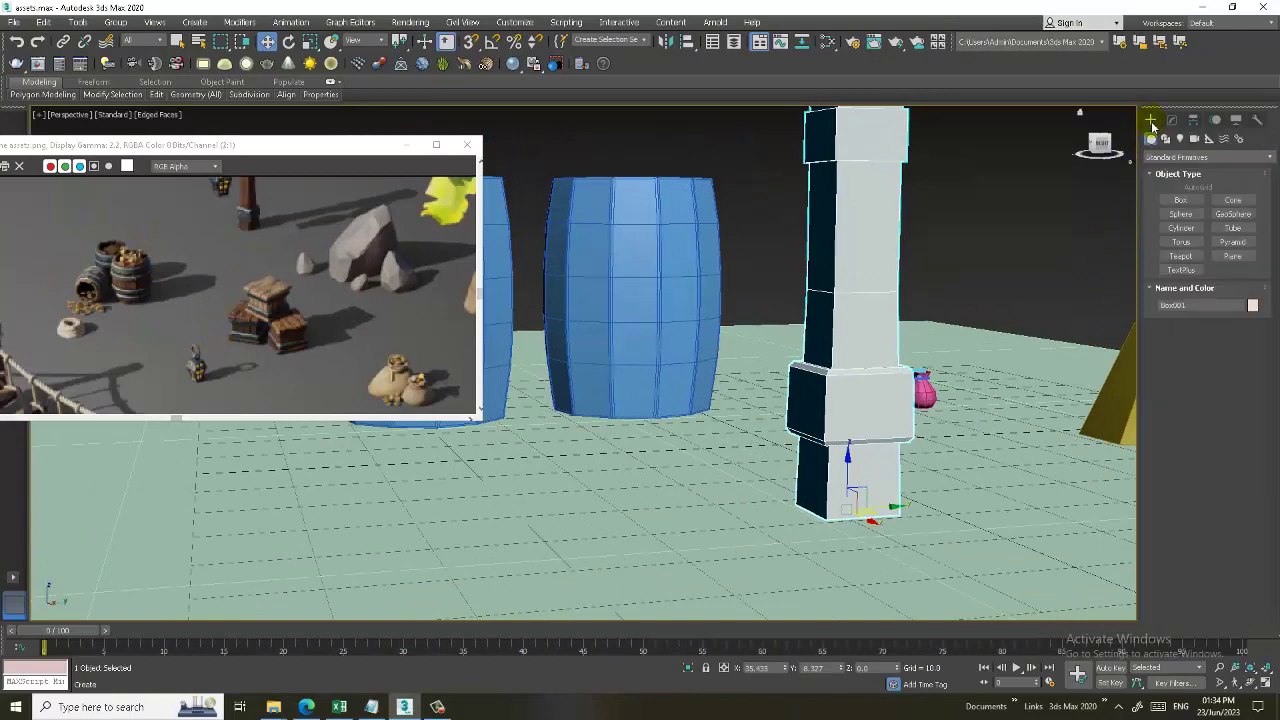
Draw Box002, about 13.9 tall, on the ground in front of the barrels.
click(1180, 200)
drag(596, 542, 598, 578)
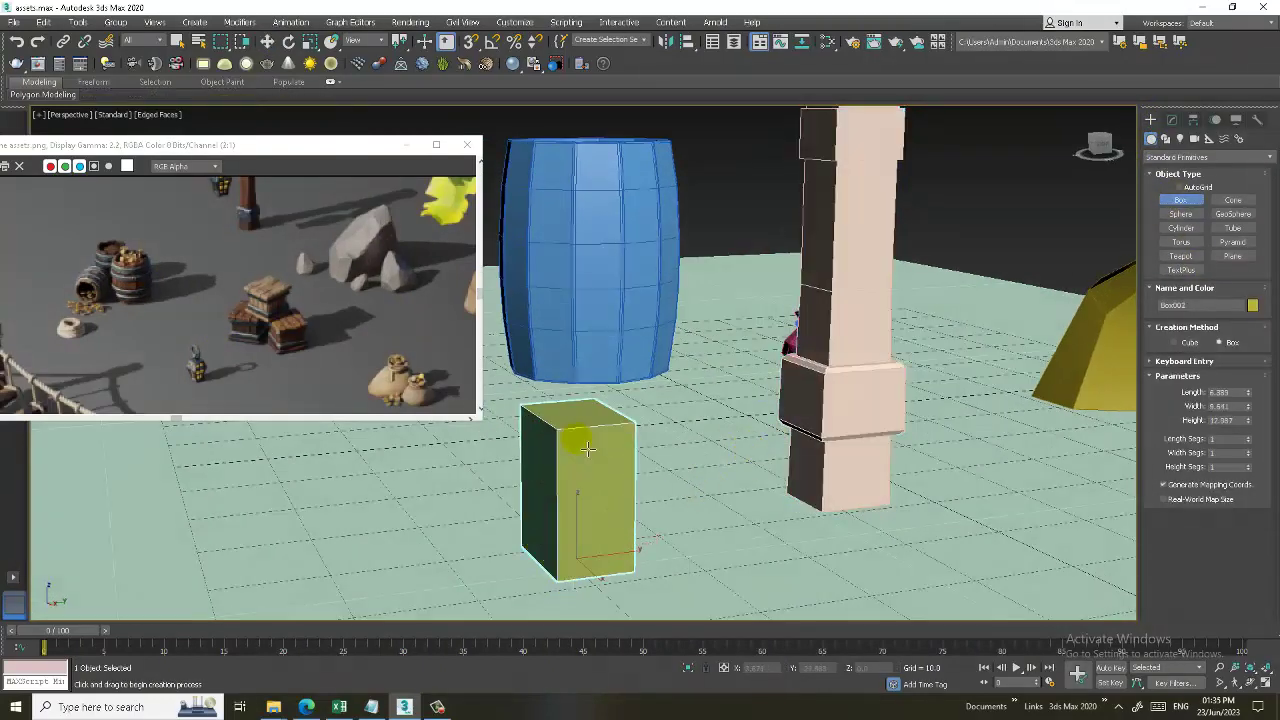
click(588, 450)
key(w)
alt+middle_drag(588, 450, 690, 383)
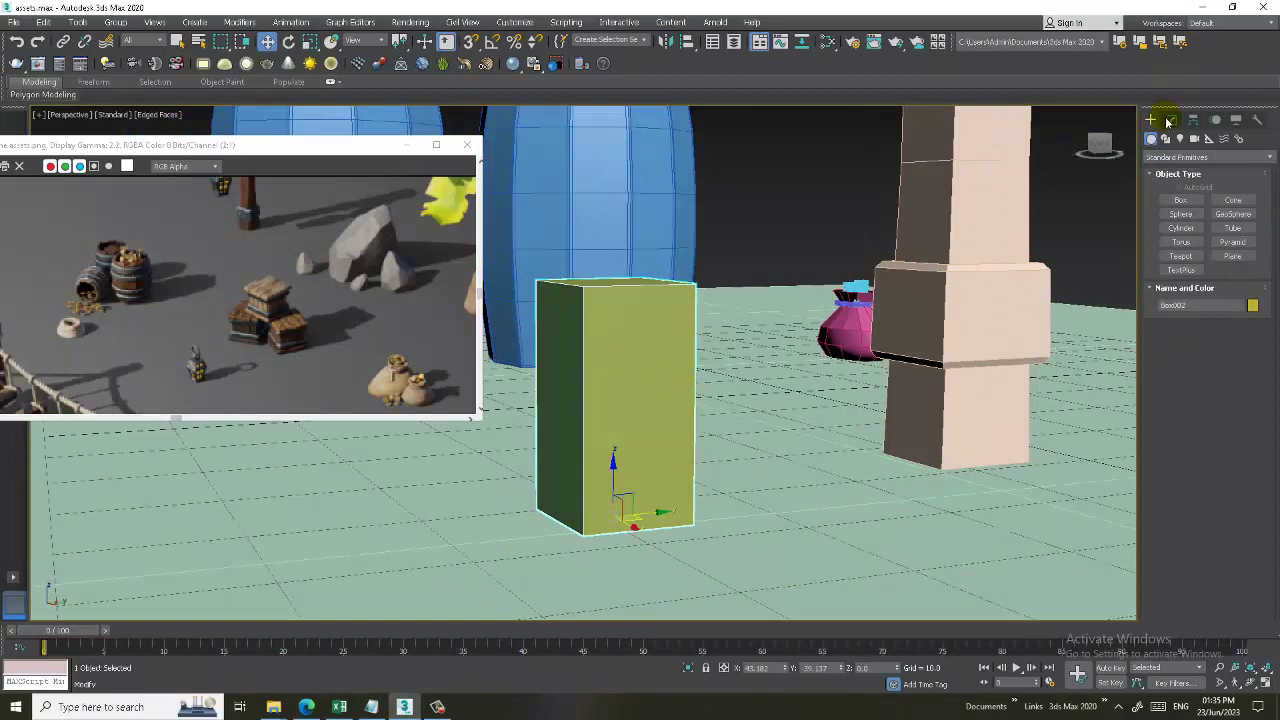
click(1170, 120)
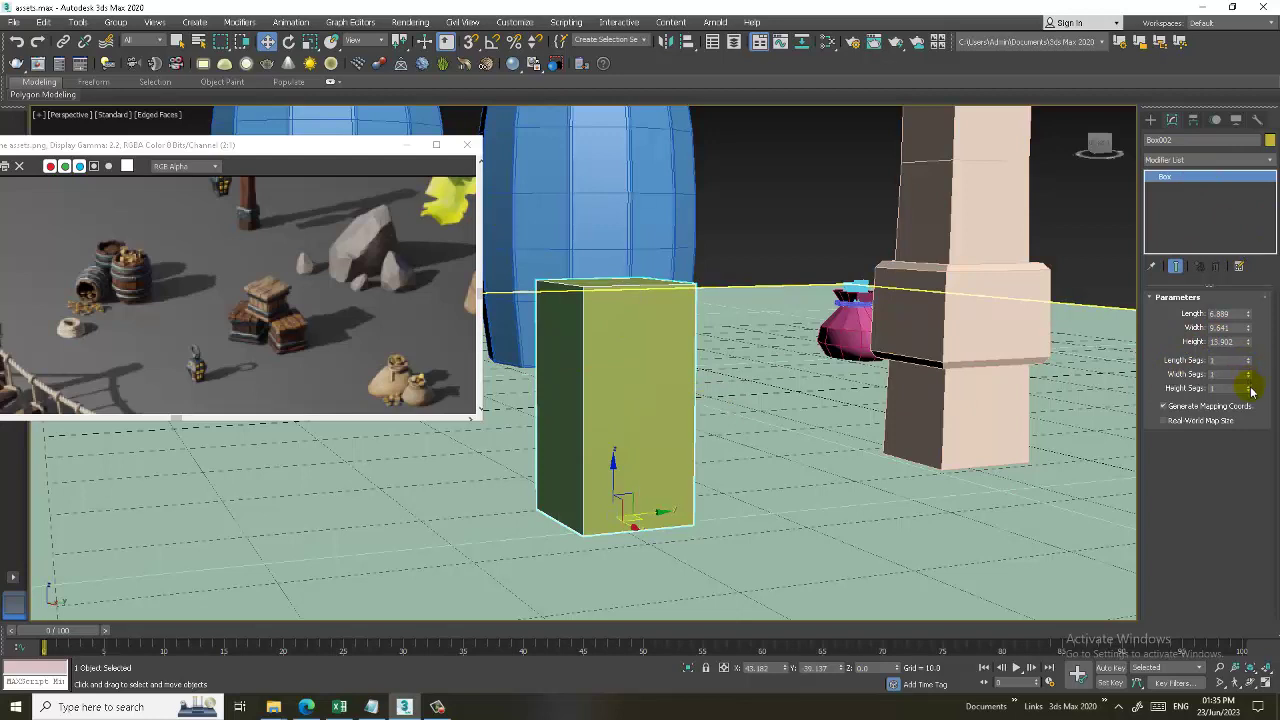
Convert Box002 to Editable Poly and scale its top four vertices inward into a taper.
right_click(651, 350)
mouse_move(690, 484)
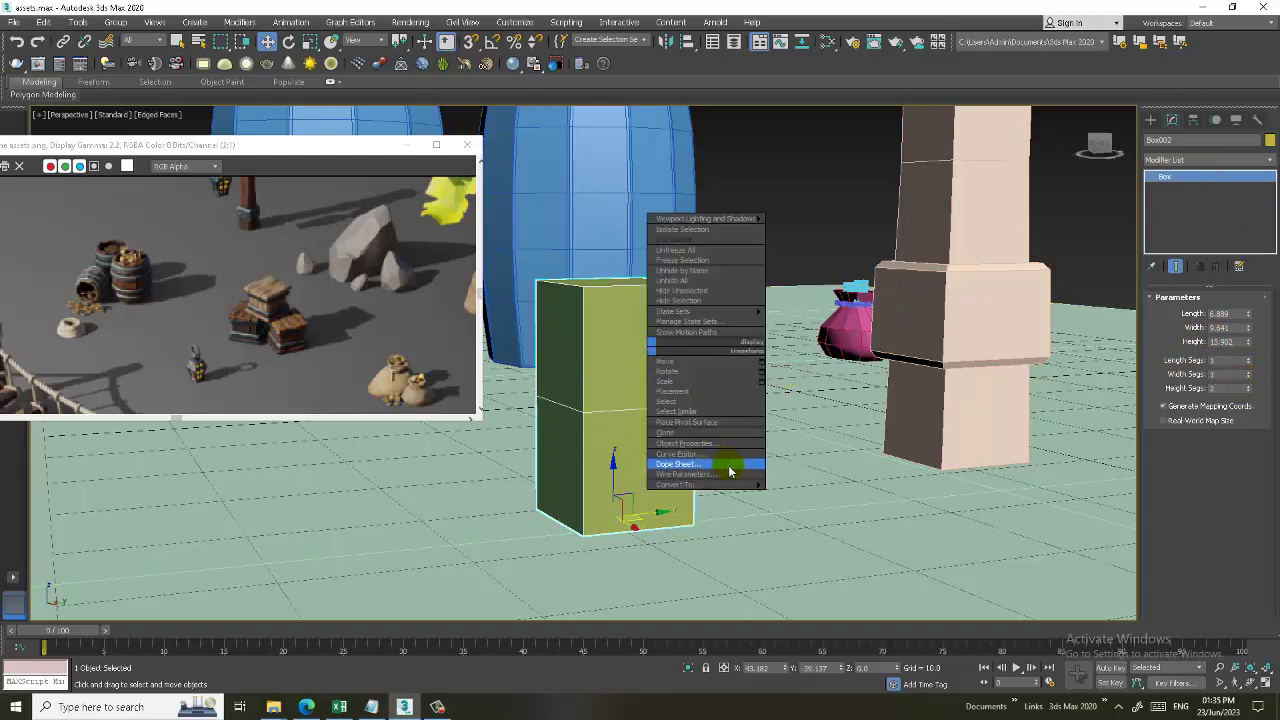
click(836, 496)
alt+middle_drag(709, 334, 603, 362)
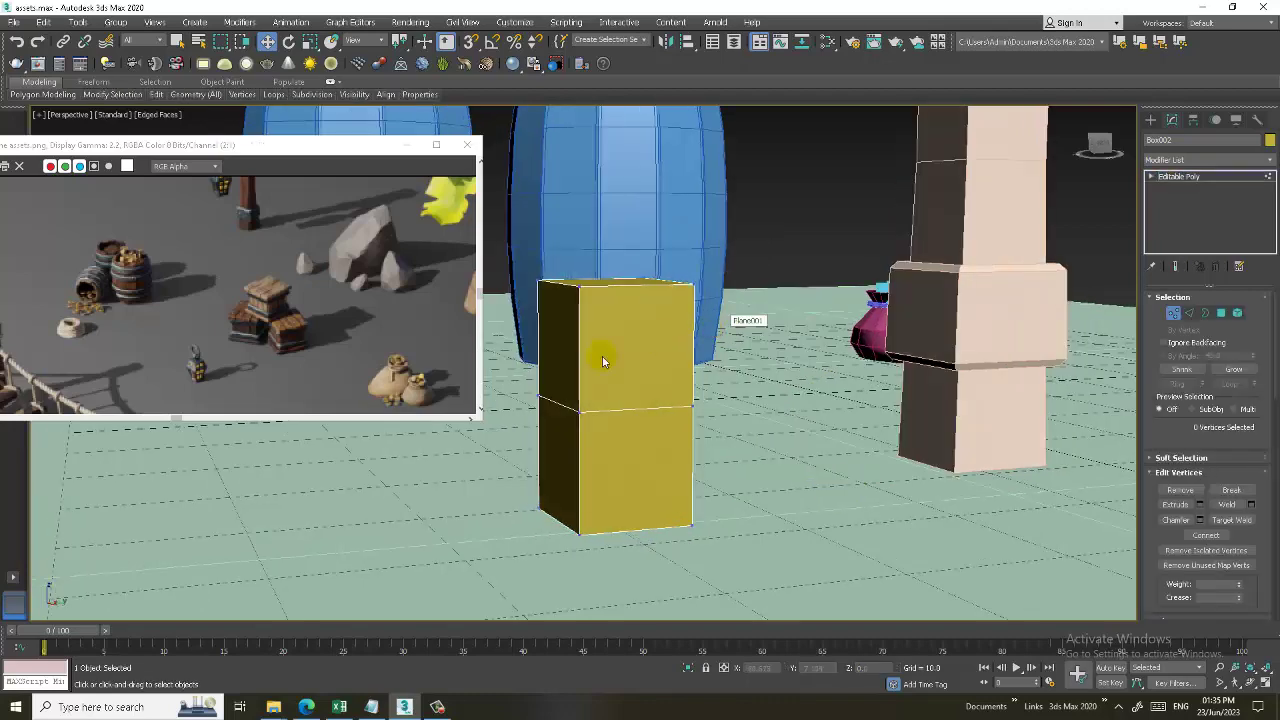
drag(526, 270, 791, 343)
key(r)
drag(610, 270, 670, 363)
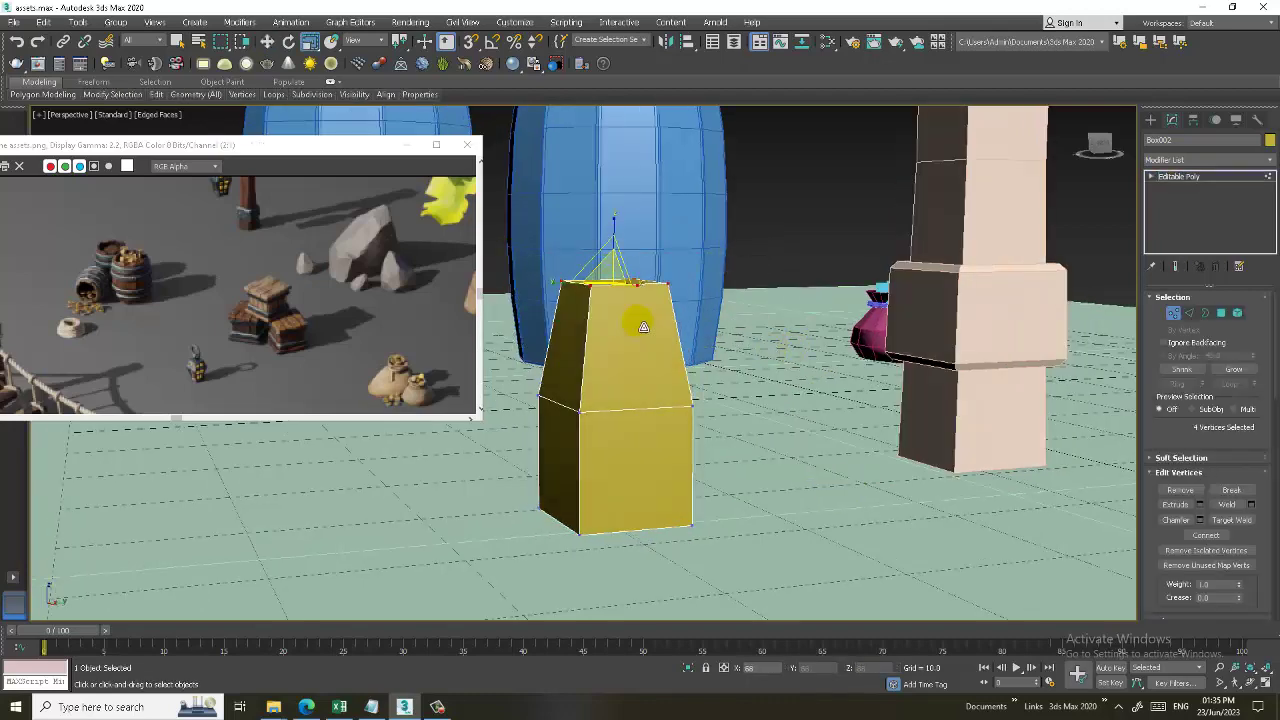
Raise the box's middle ring of vertices.
scroll(709, 391, up, 5)
alt+middle_drag(709, 391, 703, 343)
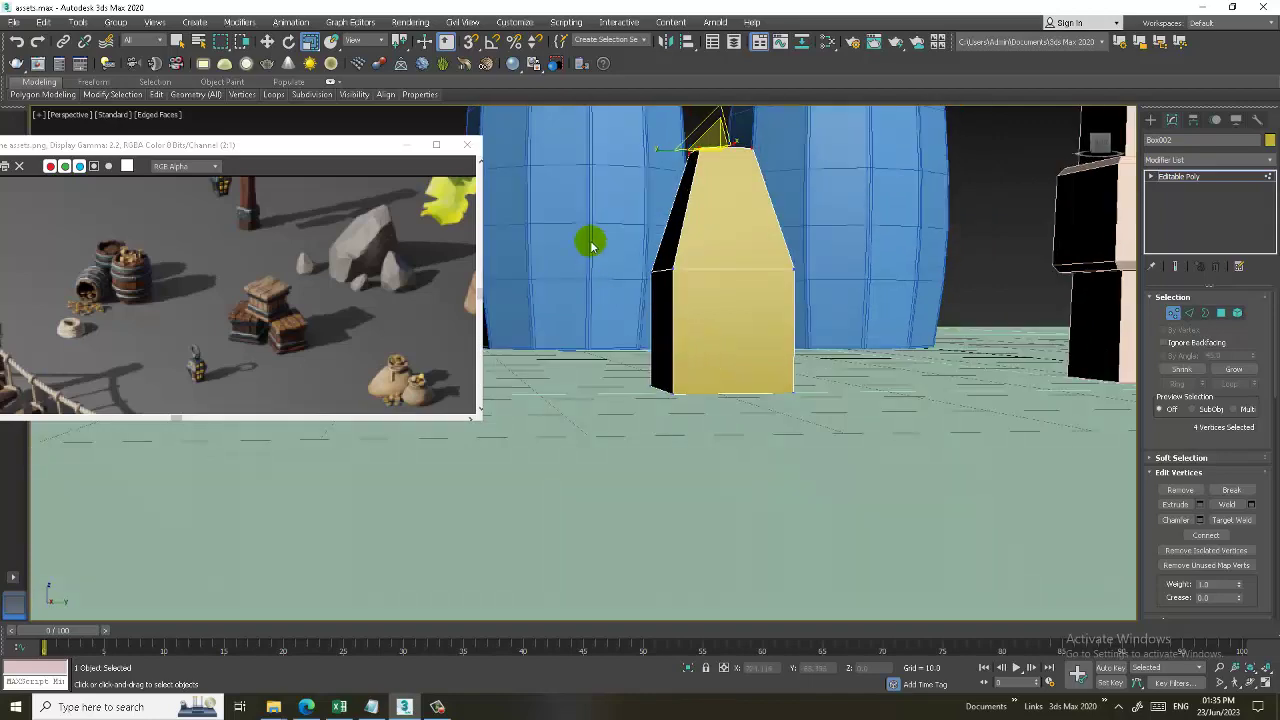
alt+middle_drag(801, 281, 760, 262)
key(w)
drag(740, 262, 752, 247)
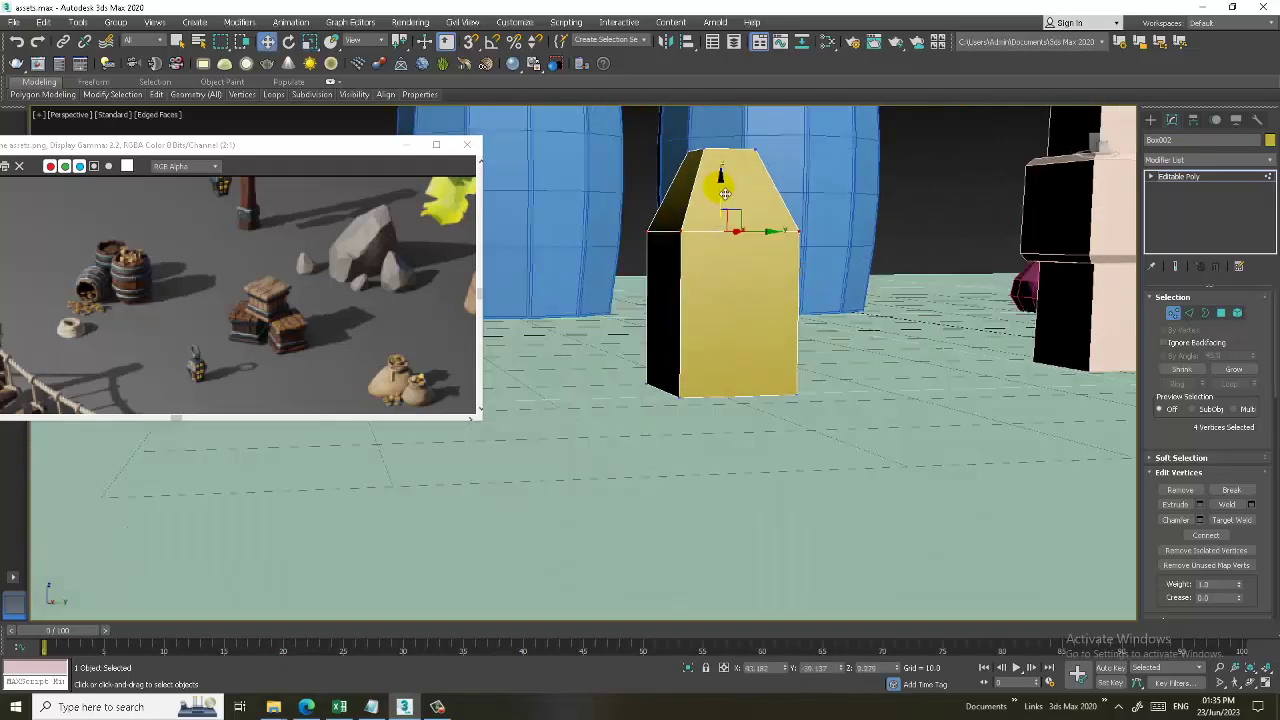
alt+middle_drag(752, 247, 806, 314)
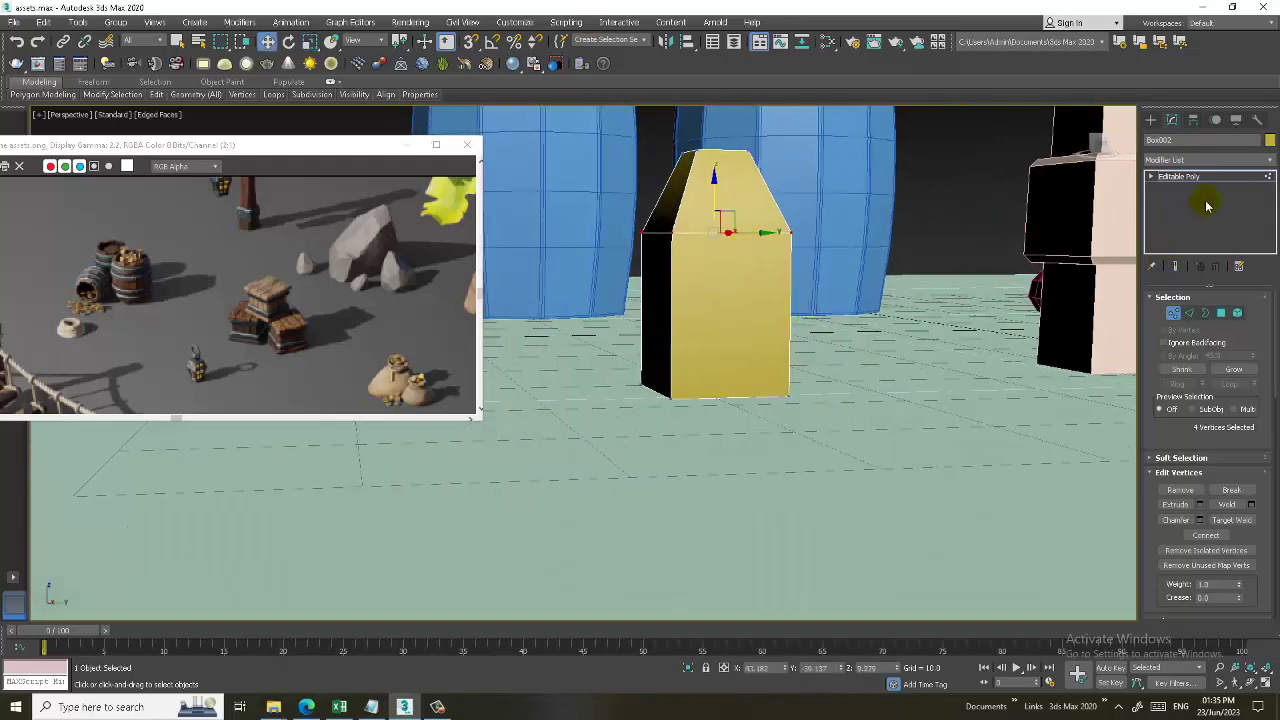
Add an edge loop around Box002 and slide it down toward the base.
click(1190, 312)
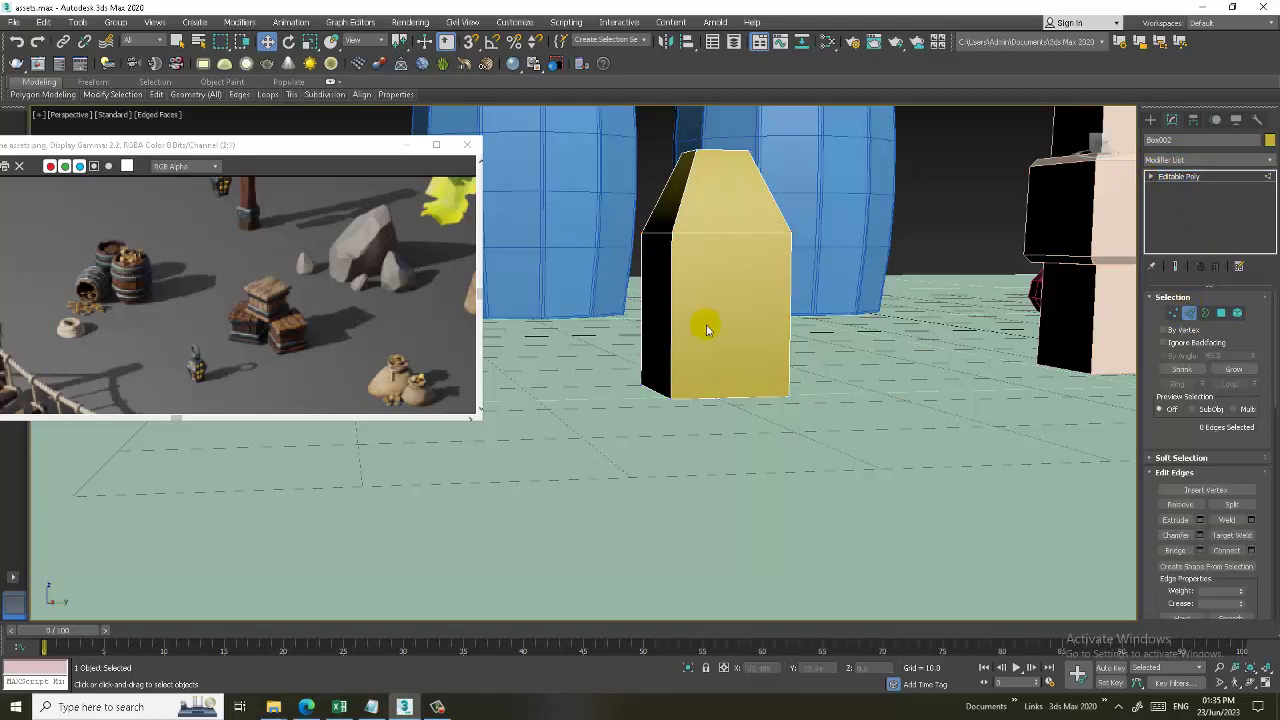
click(1250, 550)
click(588, 426)
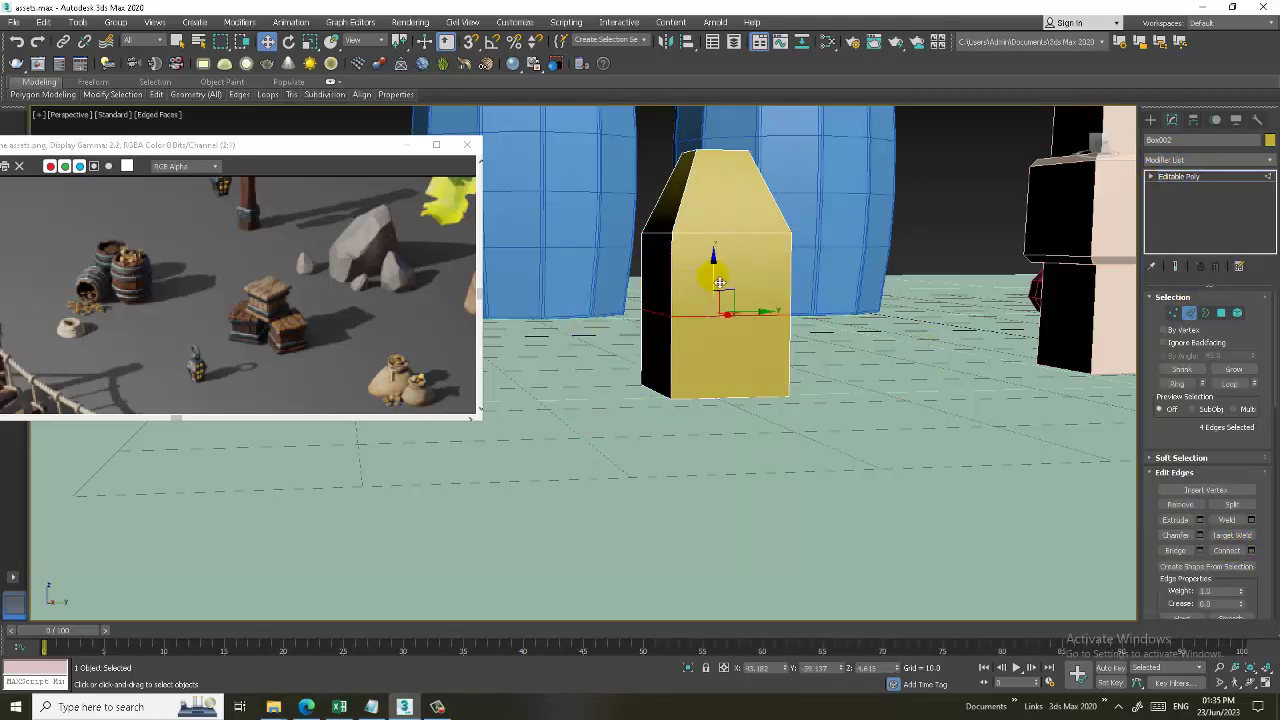
drag(719, 283, 722, 323)
In the enlarged Front view, scale the bottom row of vertices inward to slant the base.
key(alt+w)
key(alt+w)
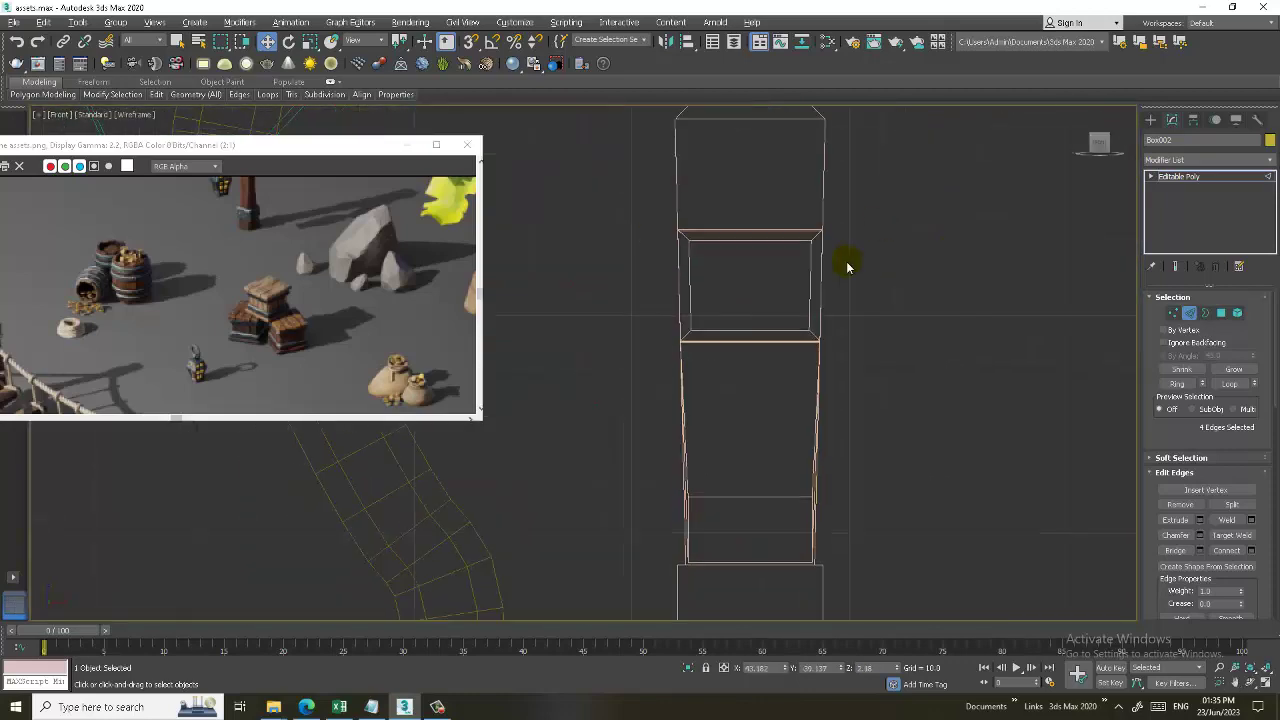
scroll(800, 309, down, 3)
scroll(808, 342, up, 5)
key(1)
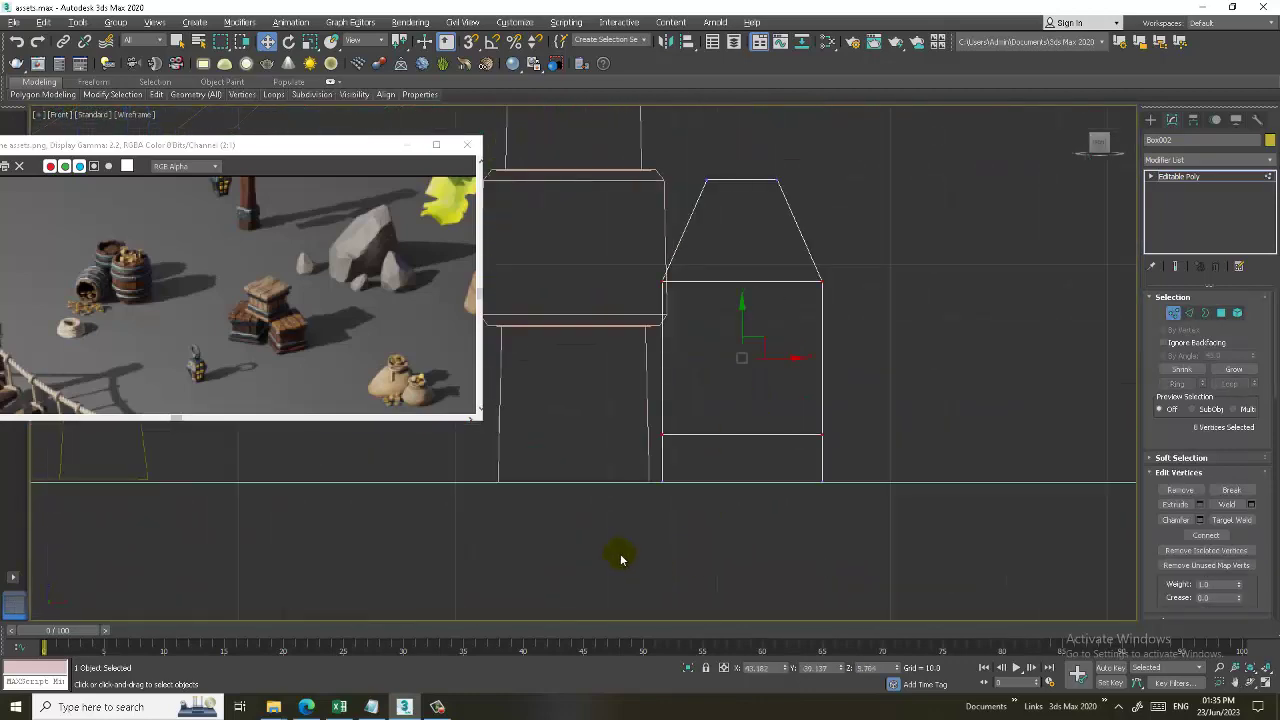
drag(912, 490, 912, 488)
key(r)
drag(750, 487, 781, 526)
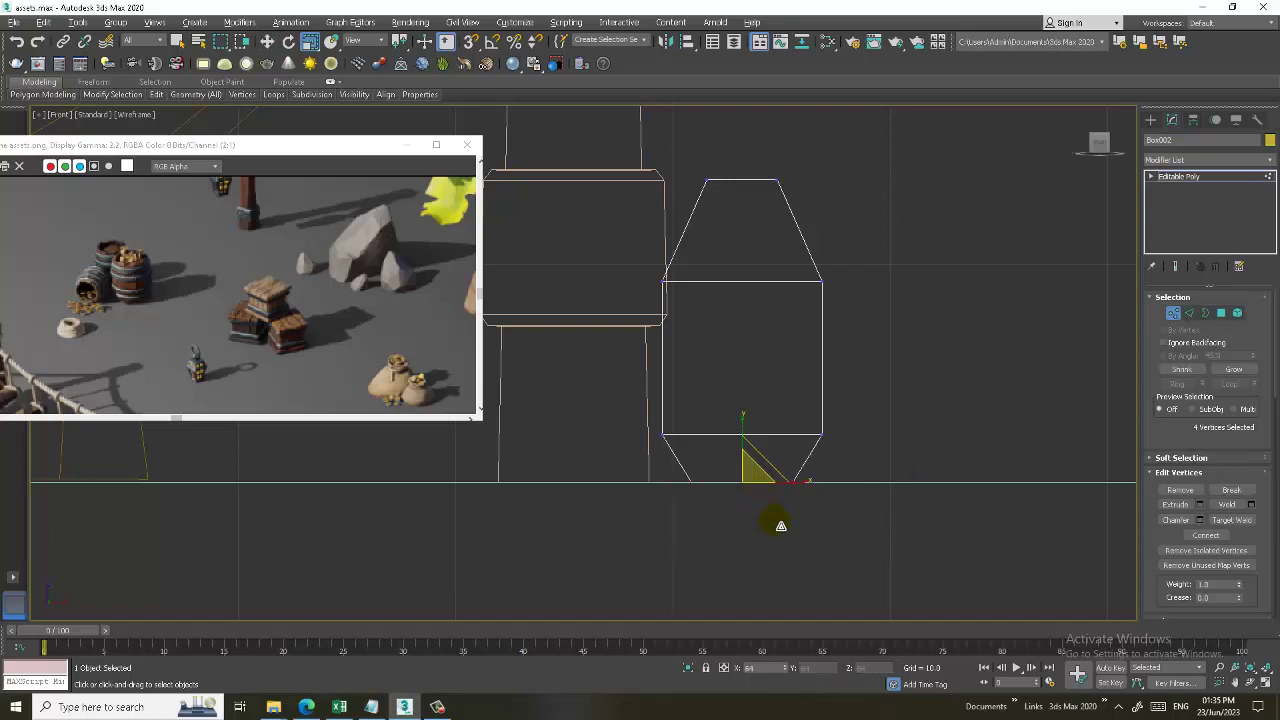
Shift the box's right-side vertices inward along X.
key(alt+w)
key(alt+w)
mouse_move(700, 420)
alt+middle_down()
mouse_move(726, 370)
mouse_move(674, 343)
mouse_move(691, 263)
mouse_move(700, 297)
mouse_move(686, 266)
mouse_move(658, 291)
mouse_move(683, 271)
mouse_move(657, 180)
alt+middle_up()
key(w)
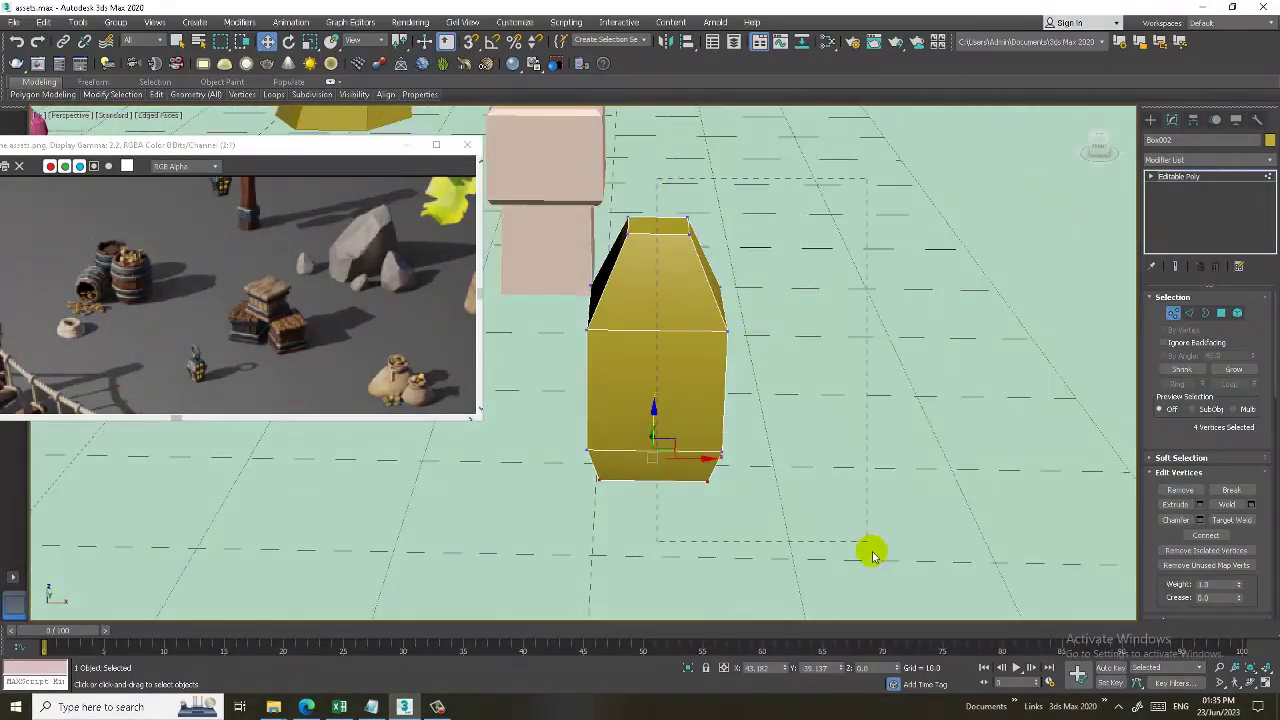
click(866, 551)
drag(760, 363, 750, 358)
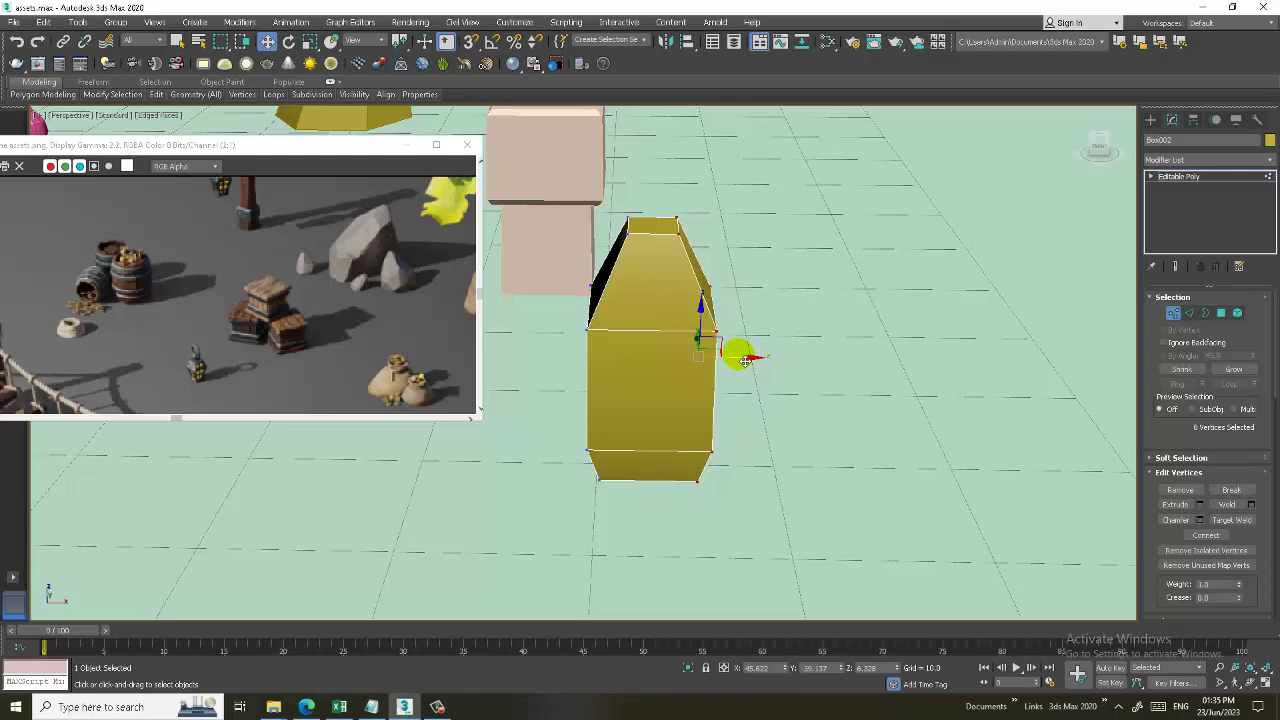
mouse_move(773, 330)
alt+middle_down()
mouse_move(735, 296)
mouse_move(737, 385)
alt+middle_up()
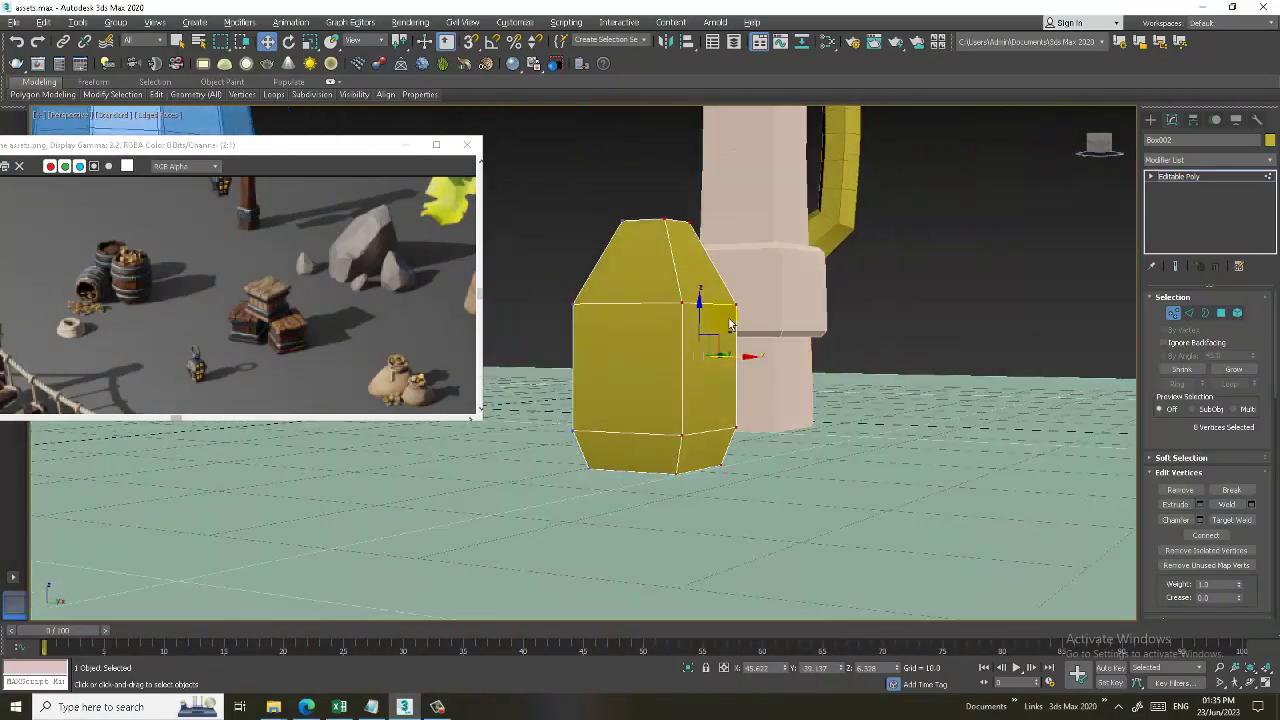
Scale the four lower vertices inward and widen the middle vertex row slightly.
key(alt+w)
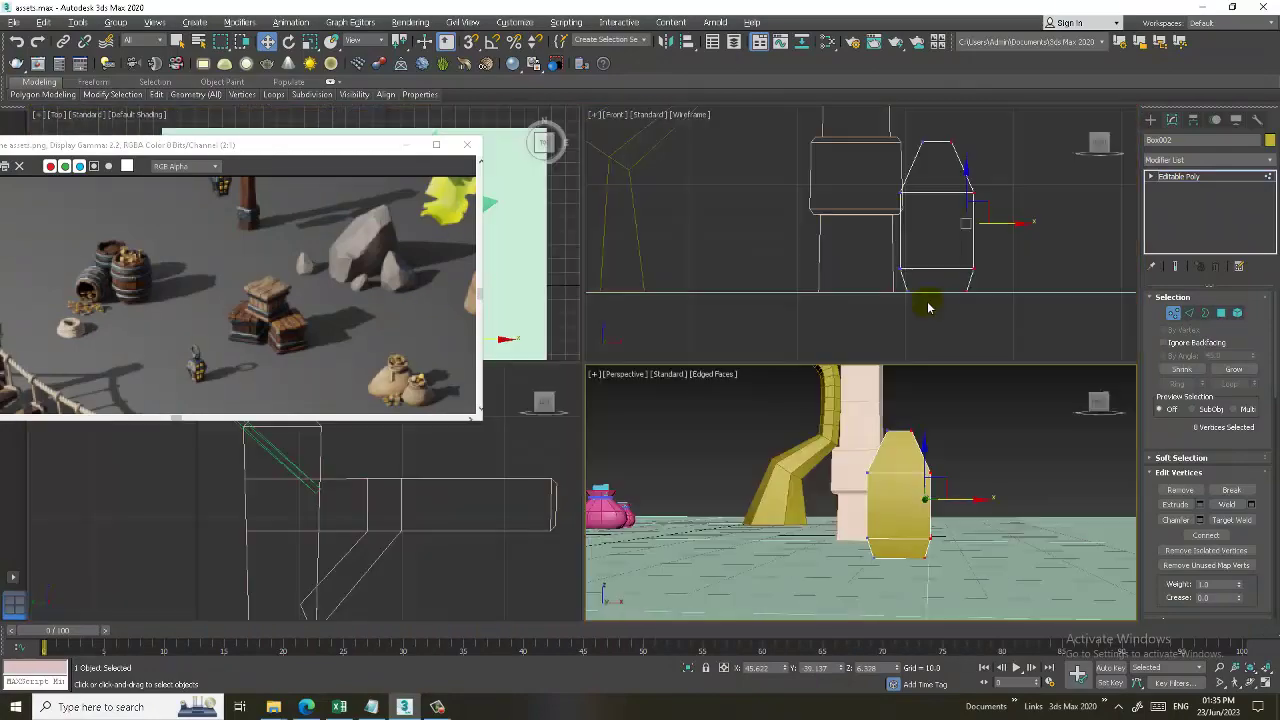
key(alt+w)
key(r)
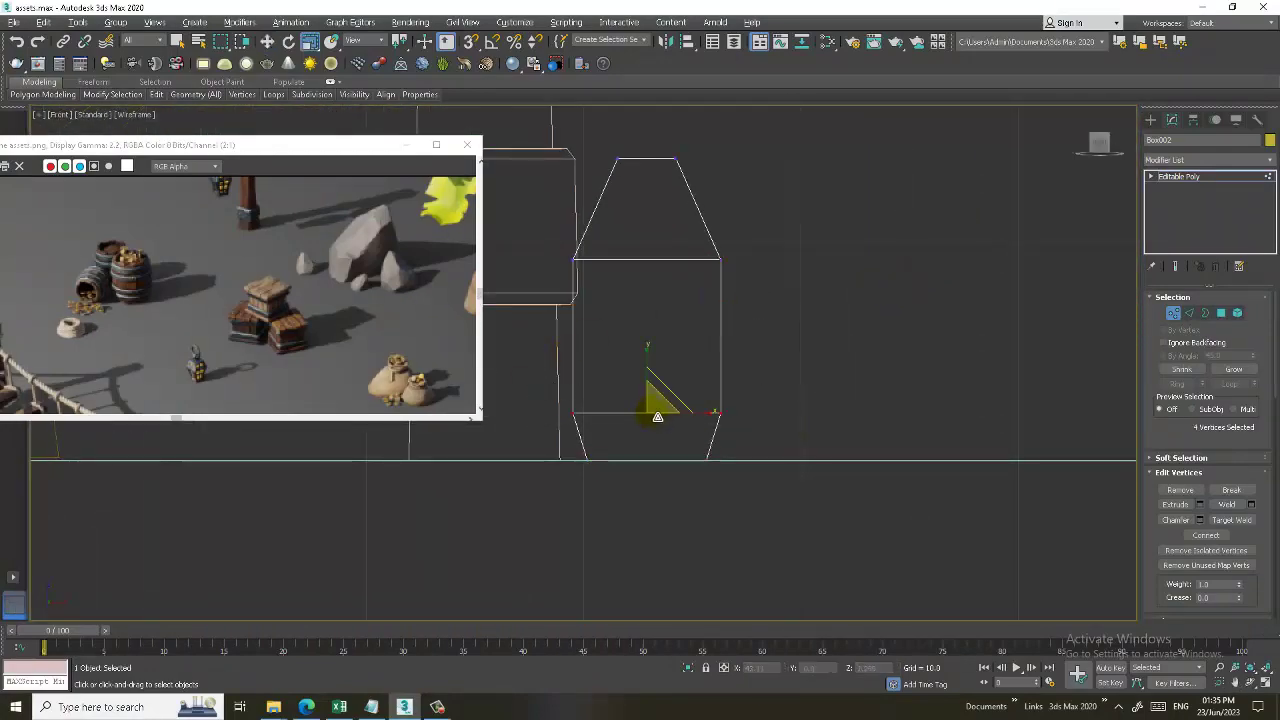
drag(657, 408, 677, 432)
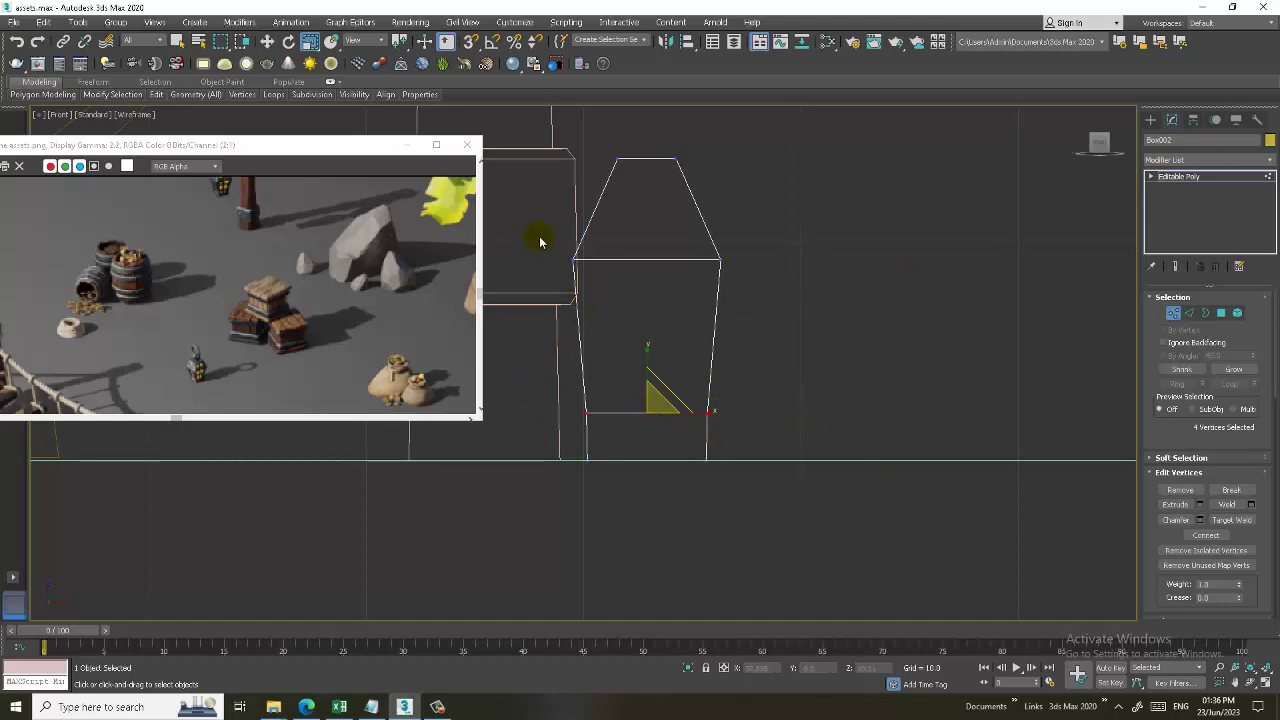
drag(540, 242, 740, 285)
drag(652, 260, 640, 268)
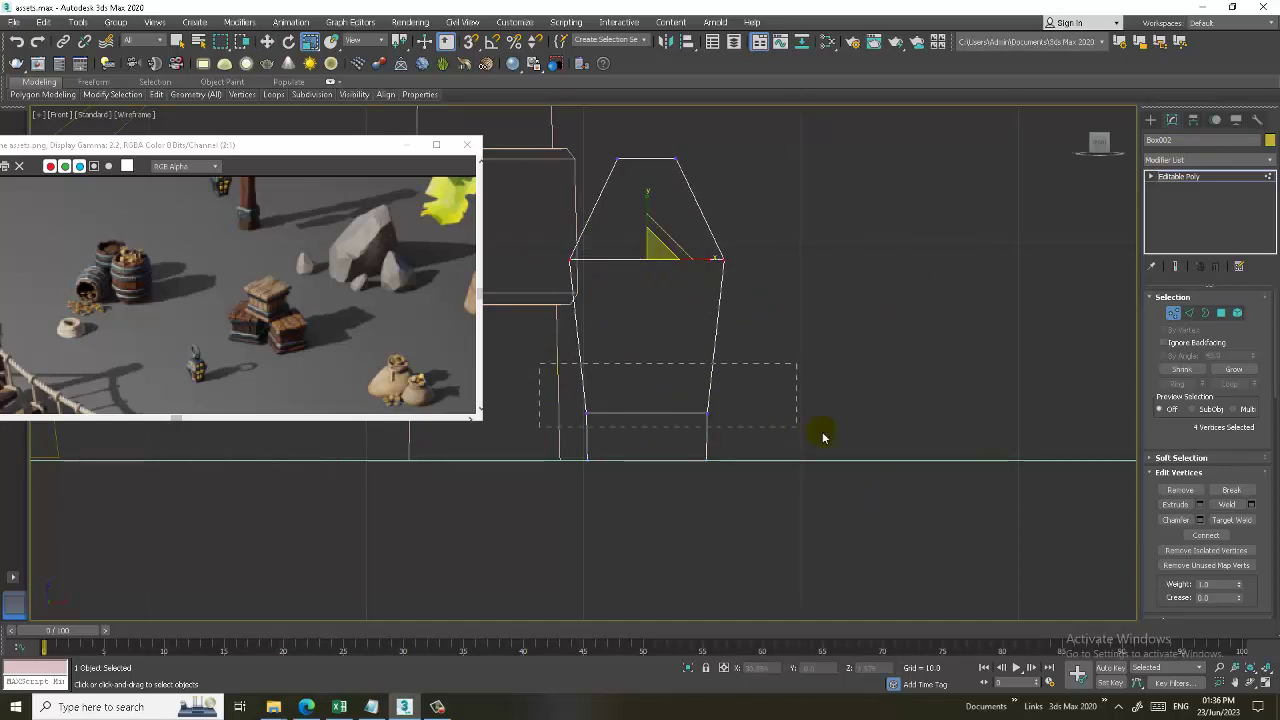
drag(822, 437, 812, 435)
key(w)
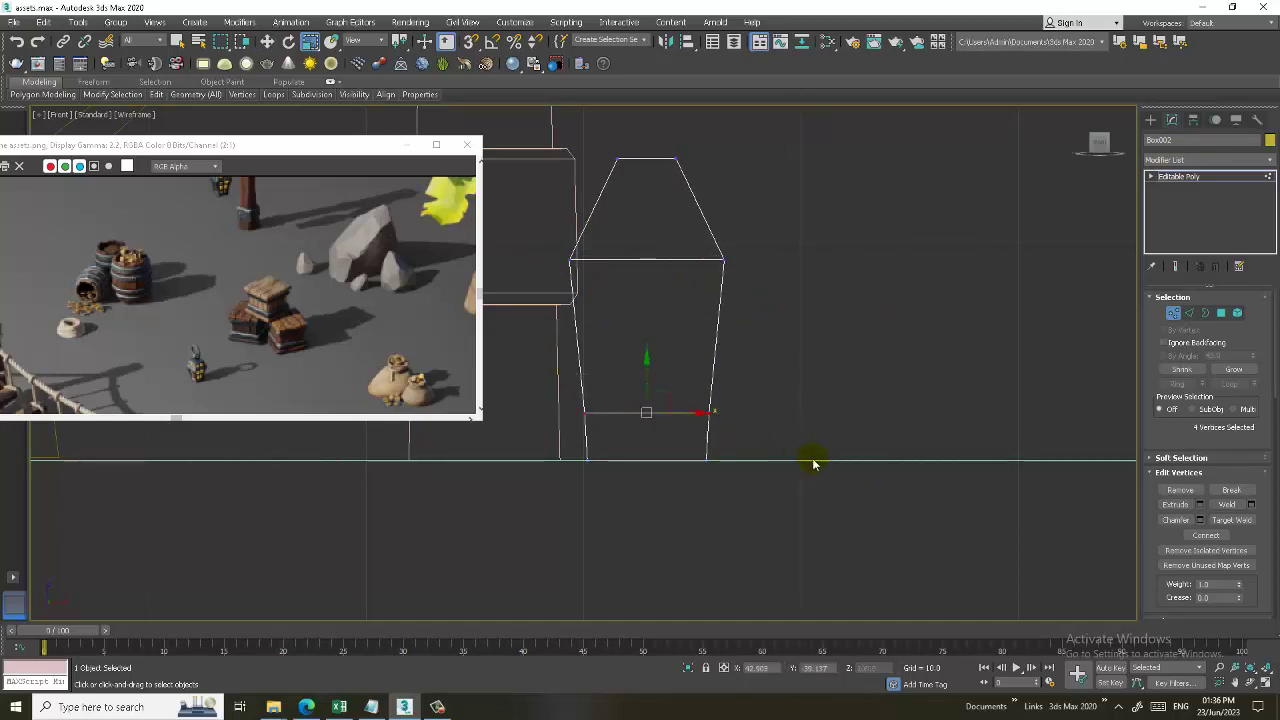
key(alt+w)
right_click(823, 490)
key(alt+w)
alt+middle_drag(823, 488, 836, 458)
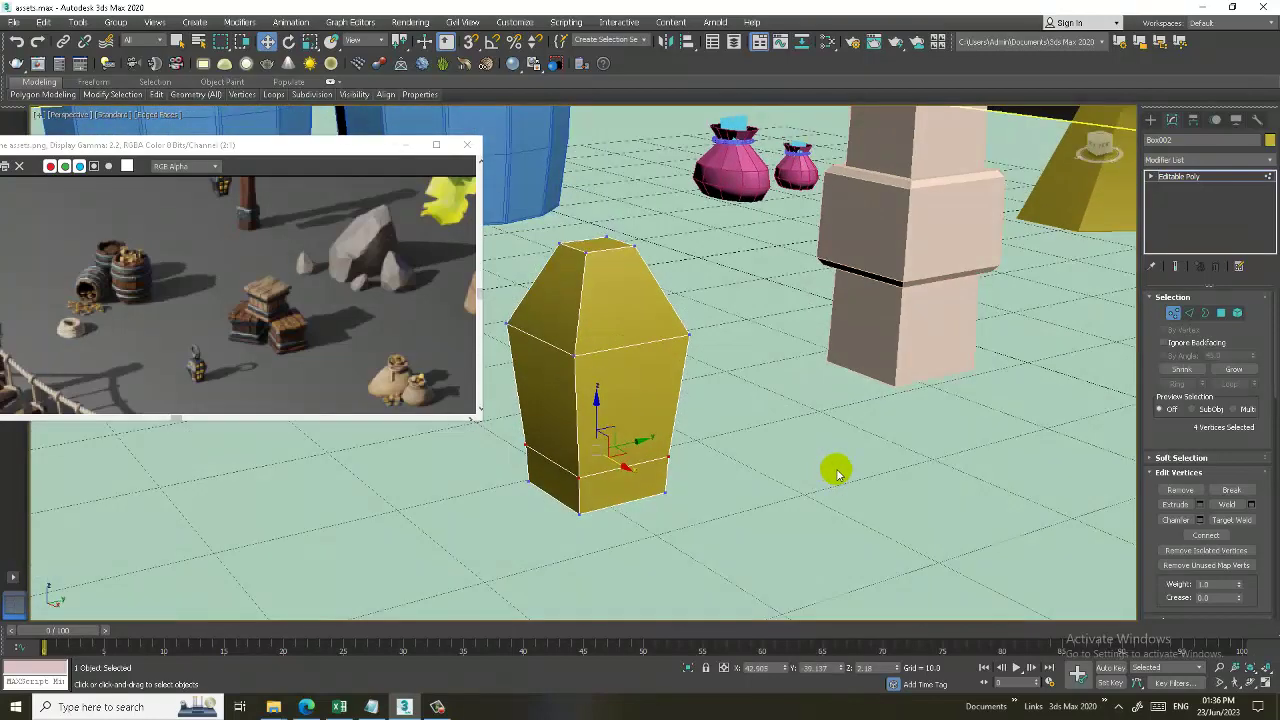
Select the lantern body's four side faces in Polygon mode.
key(4)
click(617, 403)
ctrl+click(551, 395)
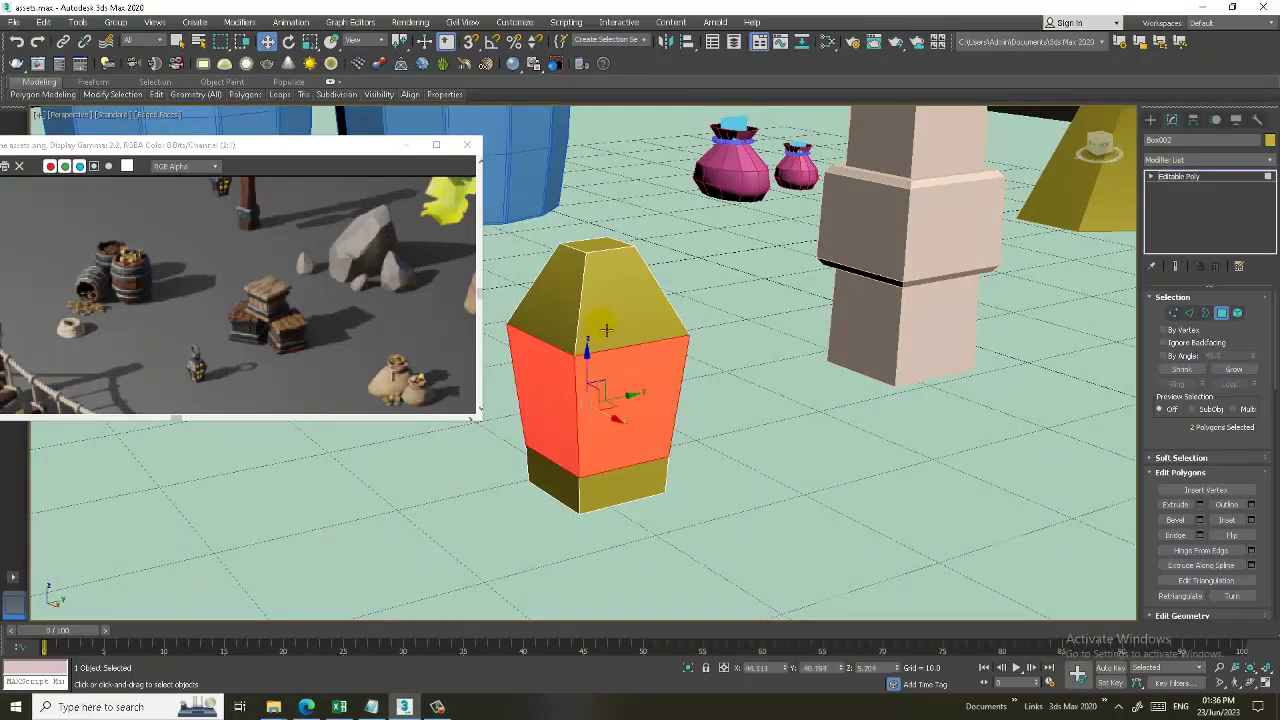
mouse_move(606, 331)
alt+middle_down()
mouse_move(600, 355)
mouse_move(655, 421)
alt+middle_up()
ctrl+click(527, 445)
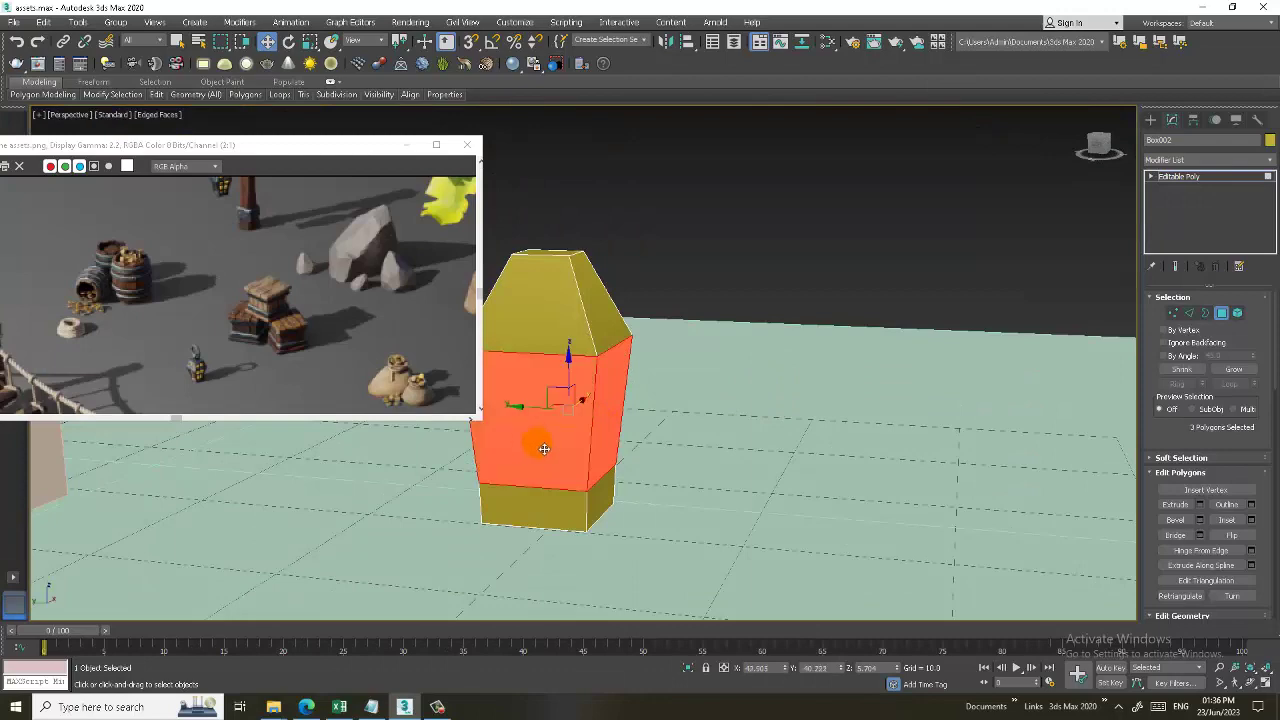
mouse_move(527, 445)
alt+middle_down()
mouse_move(653, 406)
mouse_move(621, 404)
mouse_move(540, 566)
alt+middle_up()
ctrl+click(621, 404)
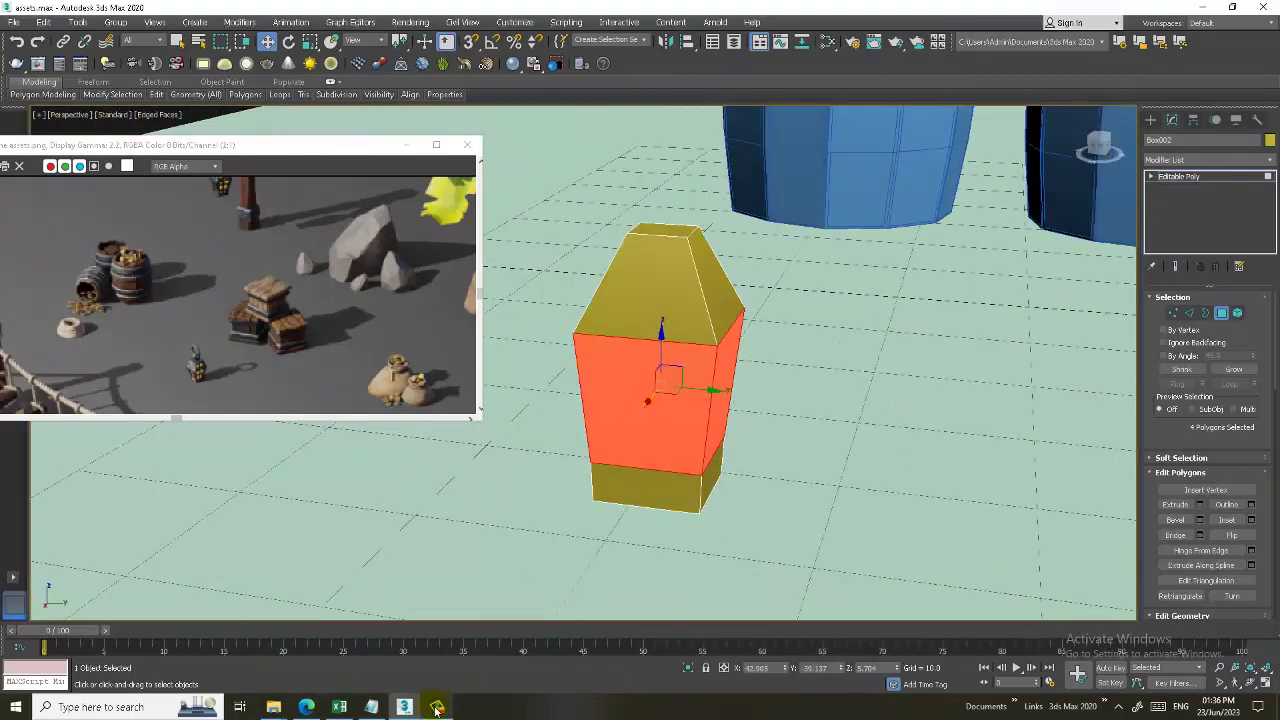
alt+middle_drag(707, 481, 820, 480)
Inset the faces By Polygon with an amount of 0.5.
click(1230, 510)
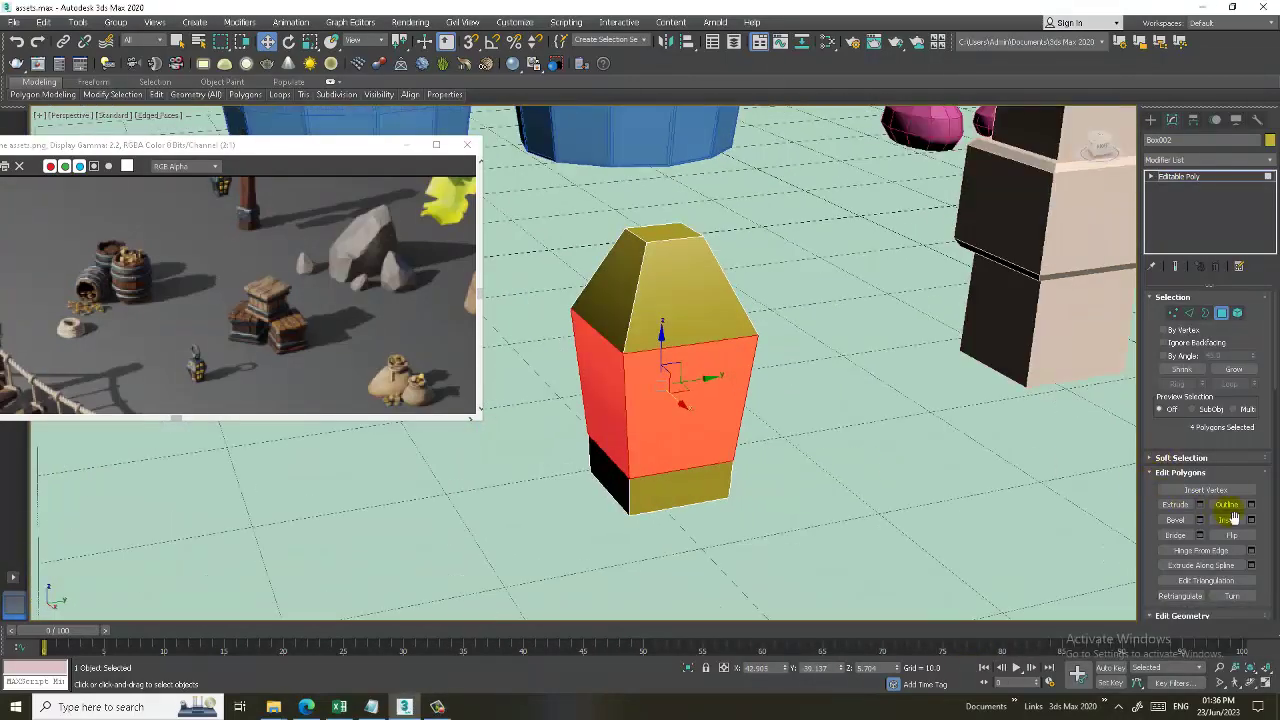
click(1251, 520)
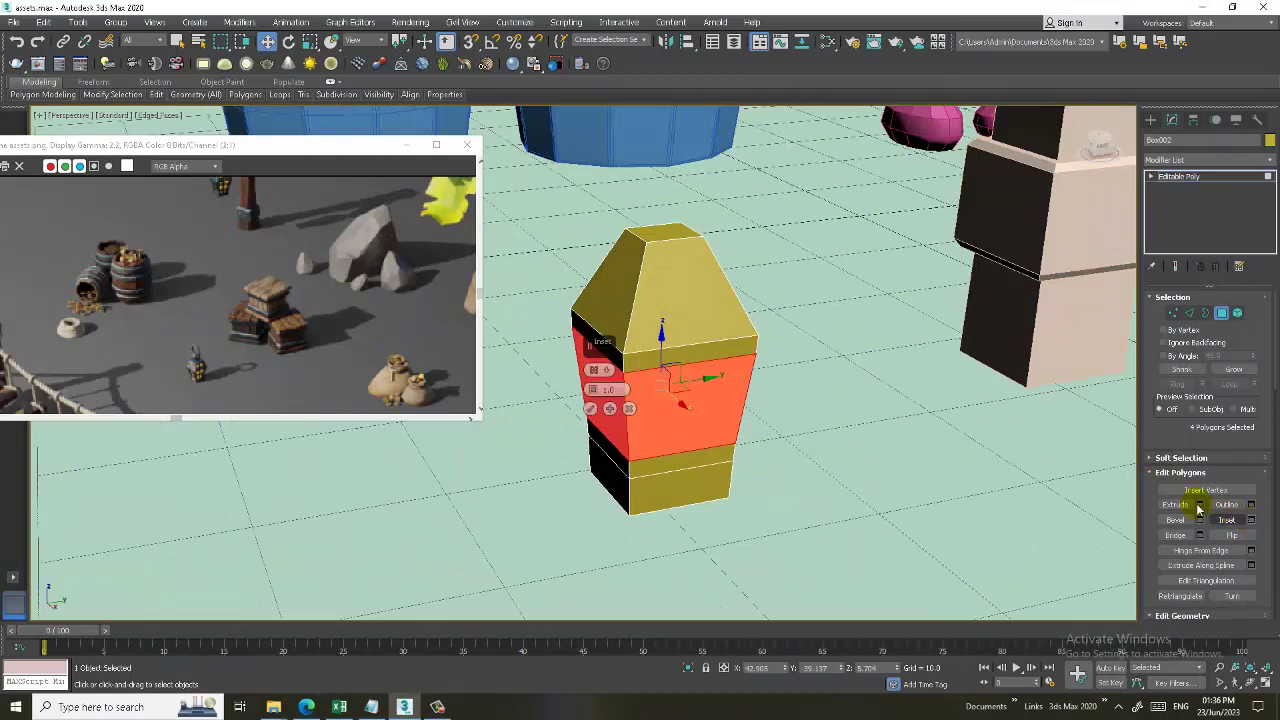
click(622, 396)
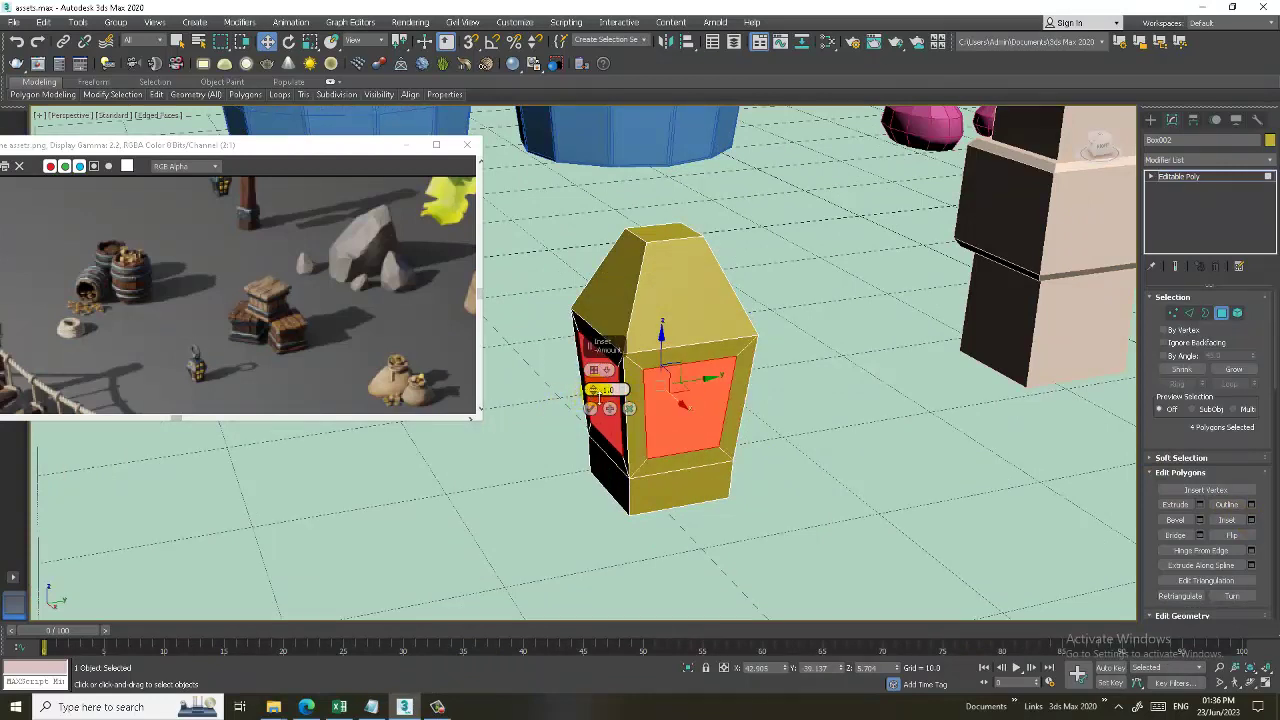
drag(597, 396, 597, 398)
click(589, 410)
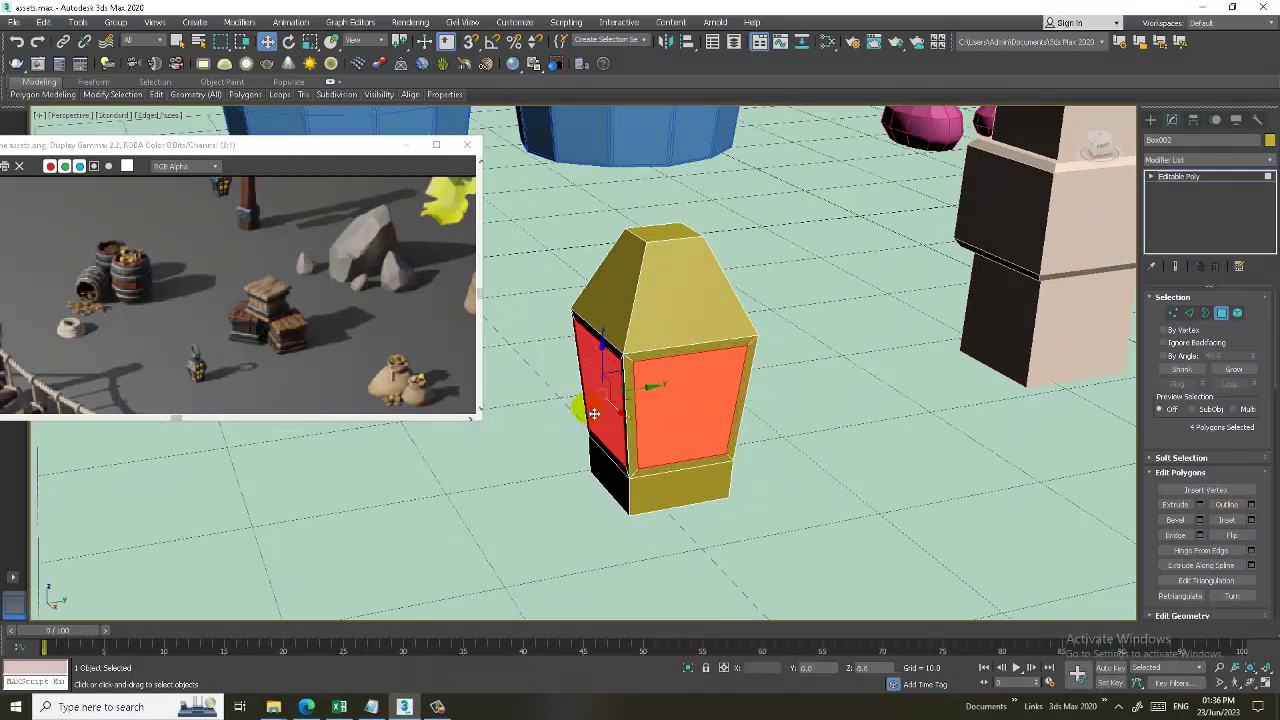
mouse_move(580, 406)
alt+middle_down()
mouse_move(785, 392)
mouse_move(808, 408)
alt+middle_up()
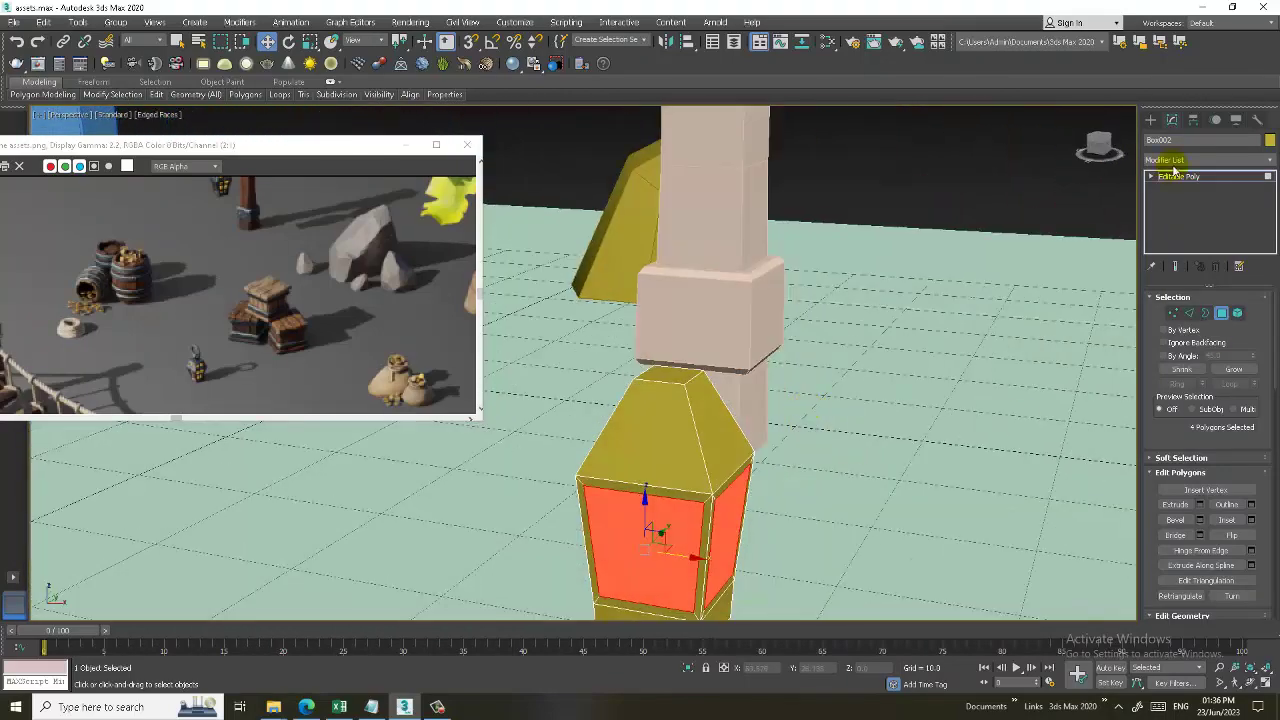
Draw a small Circle spline above the lantern in the Left view.
click(1150, 119)
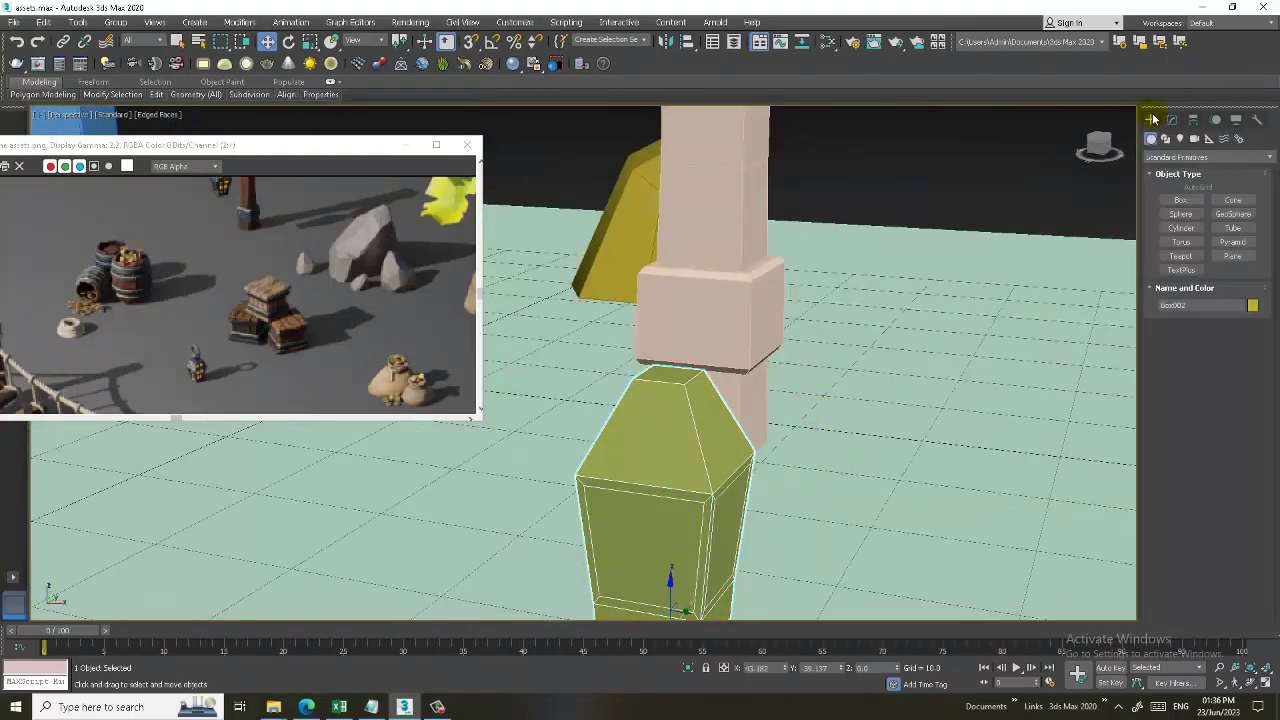
scroll(894, 277, down, 10)
scroll(868, 265, up, 3)
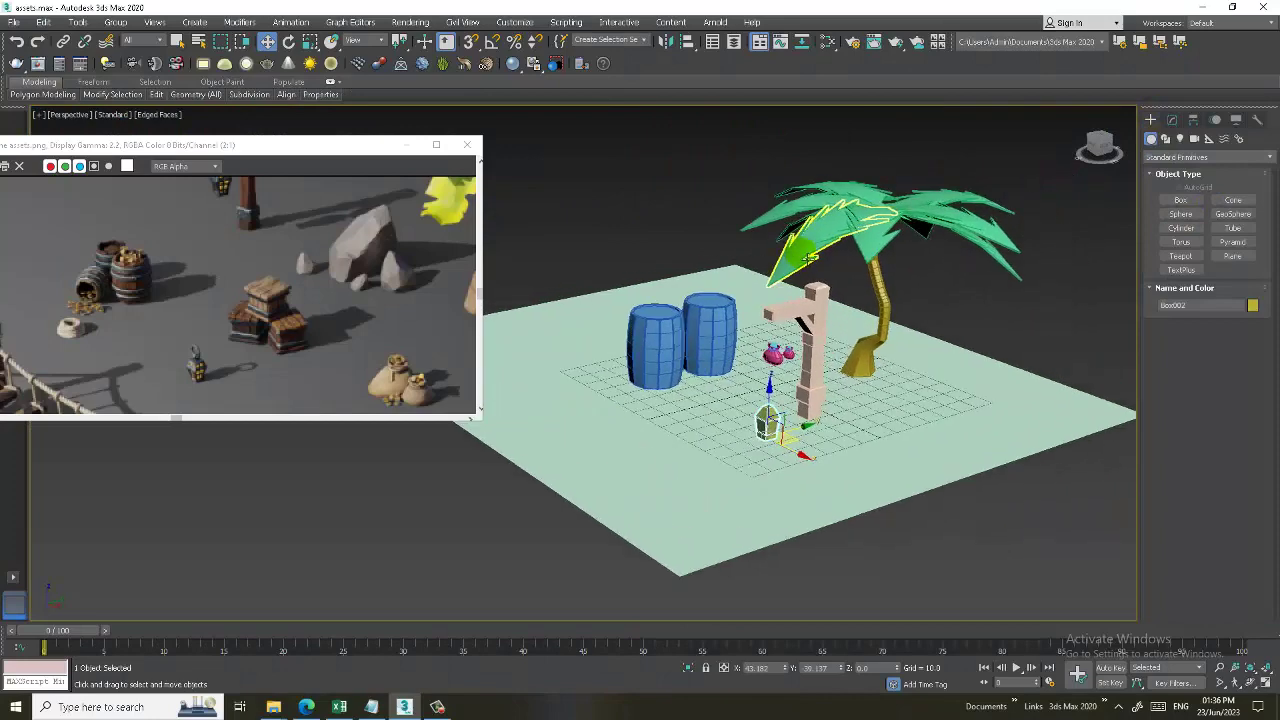
scroll(862, 252, up, 3)
scroll(857, 239, up, 2)
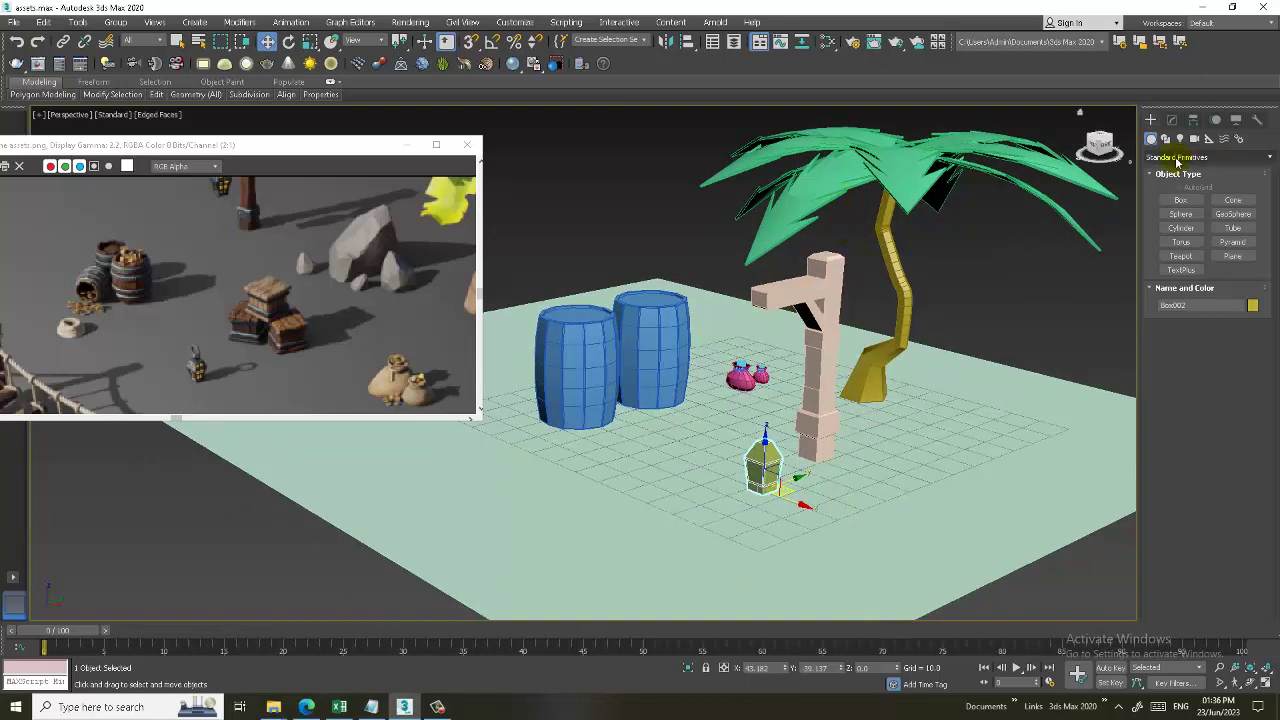
click(1165, 139)
click(1181, 224)
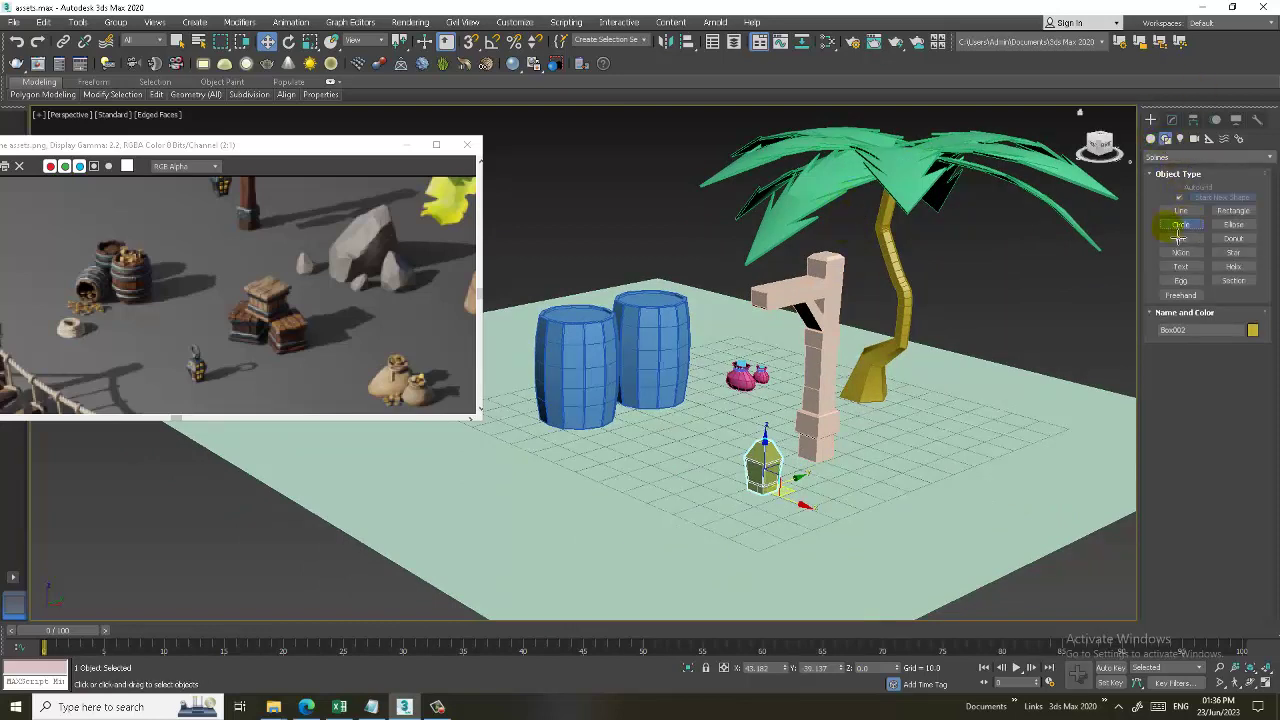
key(alt+w)
key(alt+w)
key(alt+w)
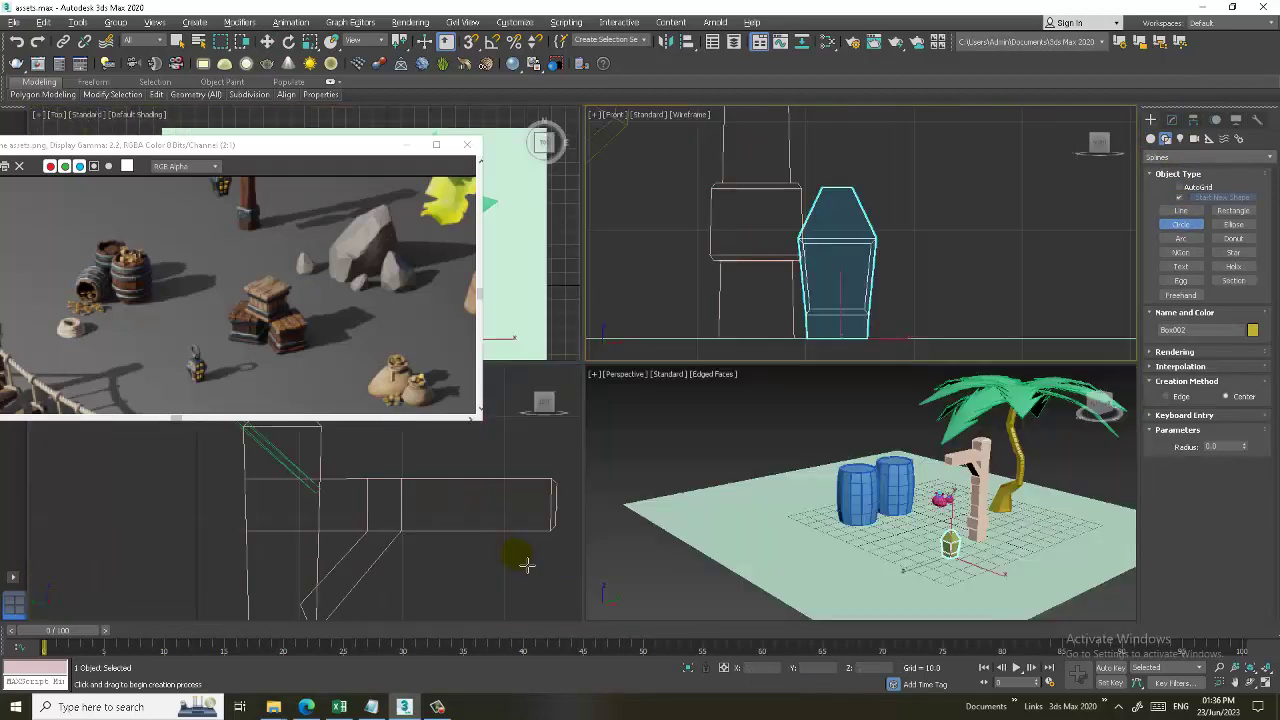
click(523, 560)
key(alt+w)
scroll(700, 480, up, 5)
middle_drag(708, 304, 710, 330)
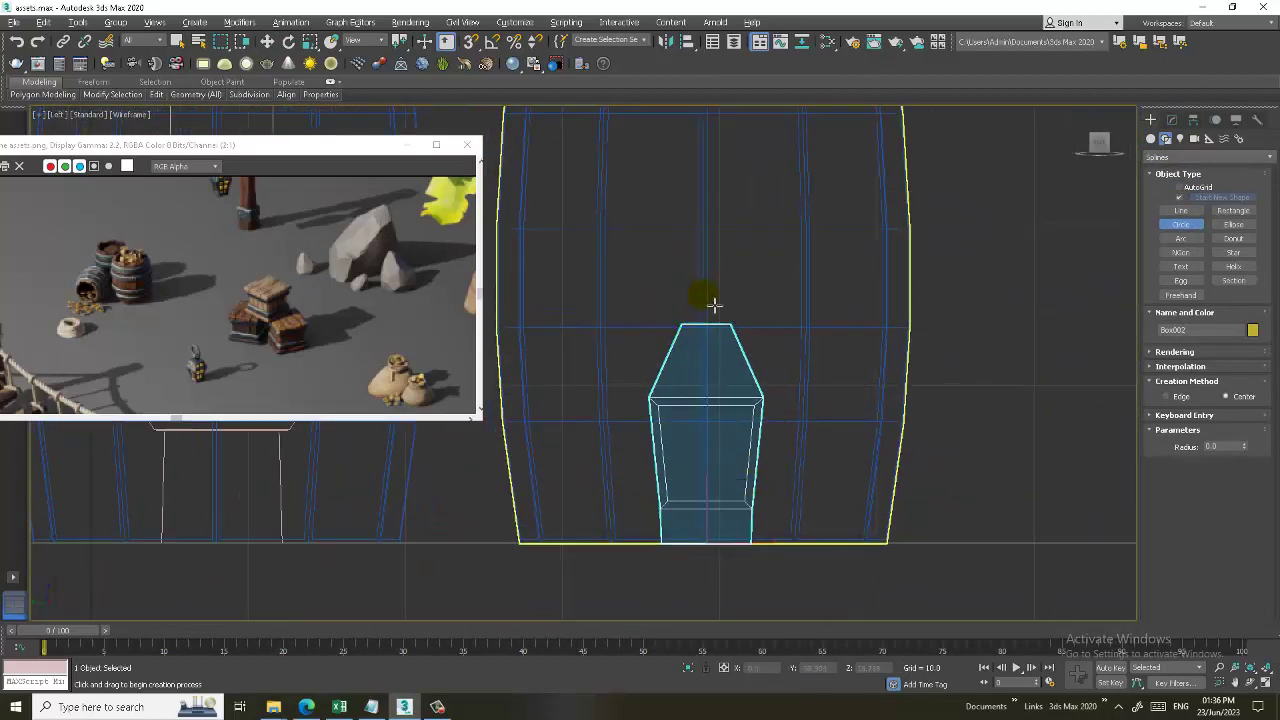
drag(714, 304, 729, 316)
Move the circle over beside the lamp post in the Perspective view.
key(w)
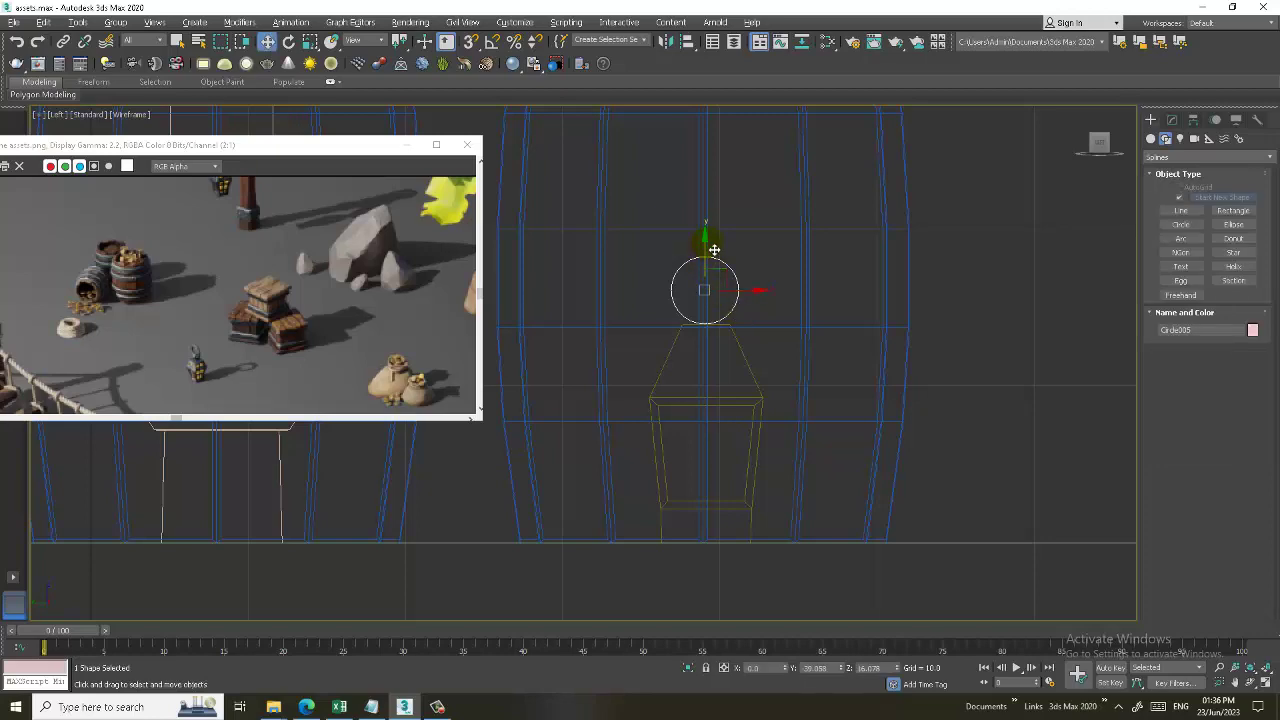
drag(714, 249, 714, 253)
key(alt+w)
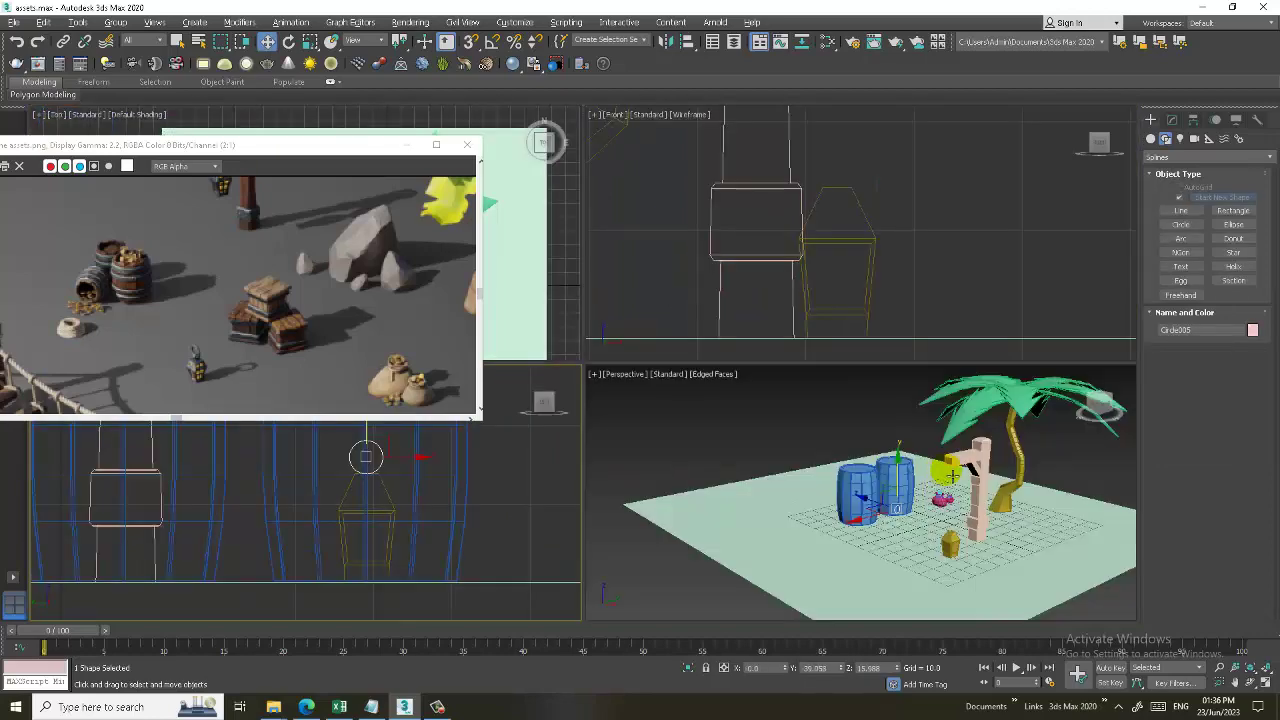
key(alt+w)
scroll(771, 491, up, 5)
scroll(793, 483, down, 3)
alt+middle_drag(793, 483, 866, 483)
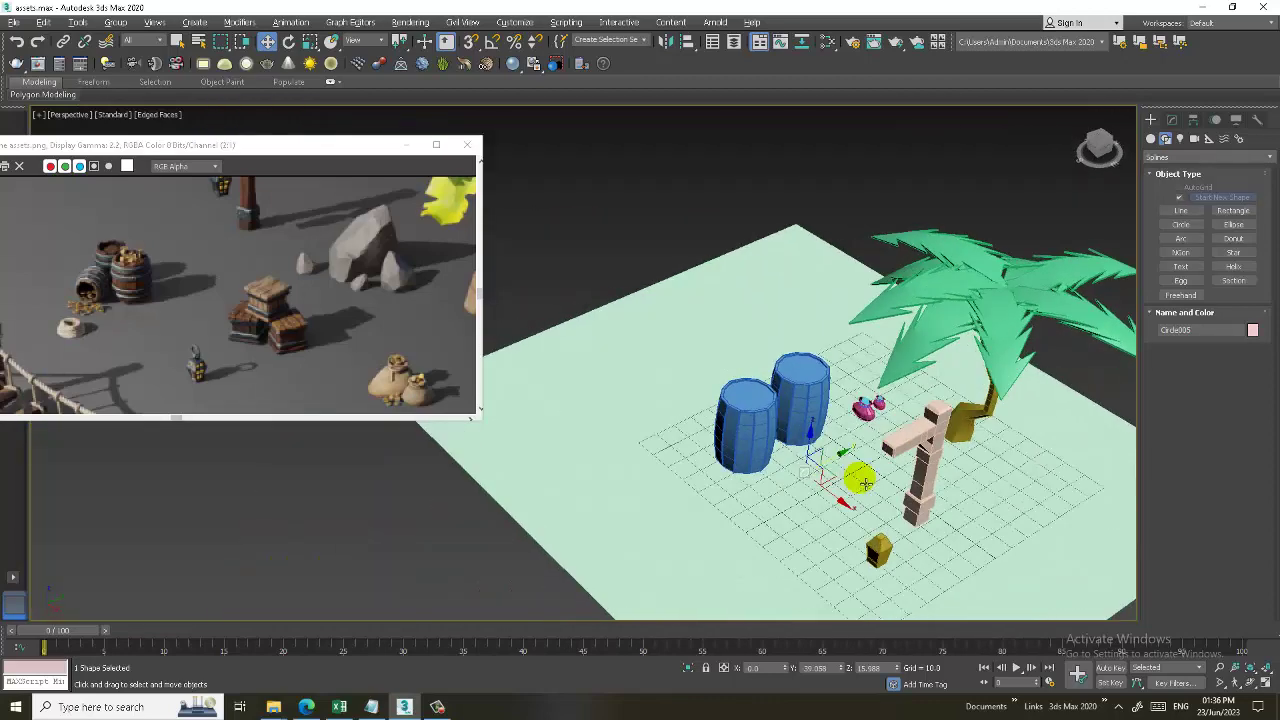
drag(843, 505, 945, 553)
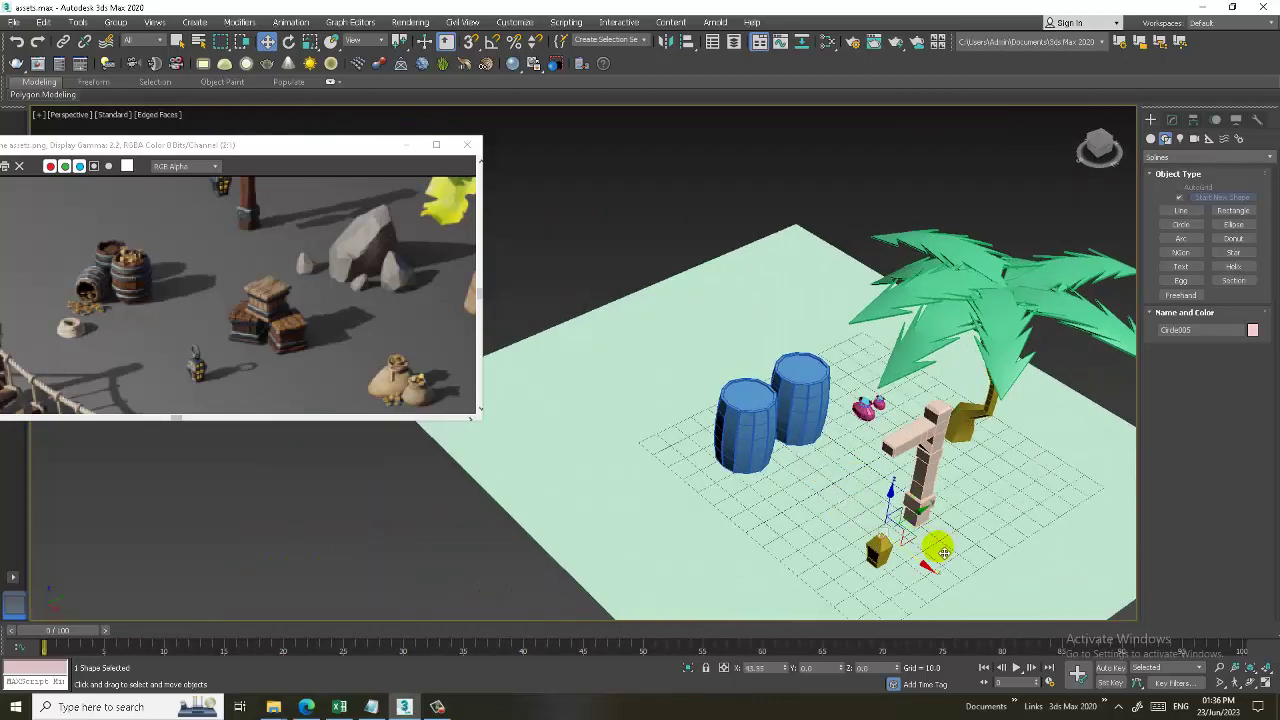
key(z)
scroll(914, 508, down, 3)
scroll(846, 486, down, 1)
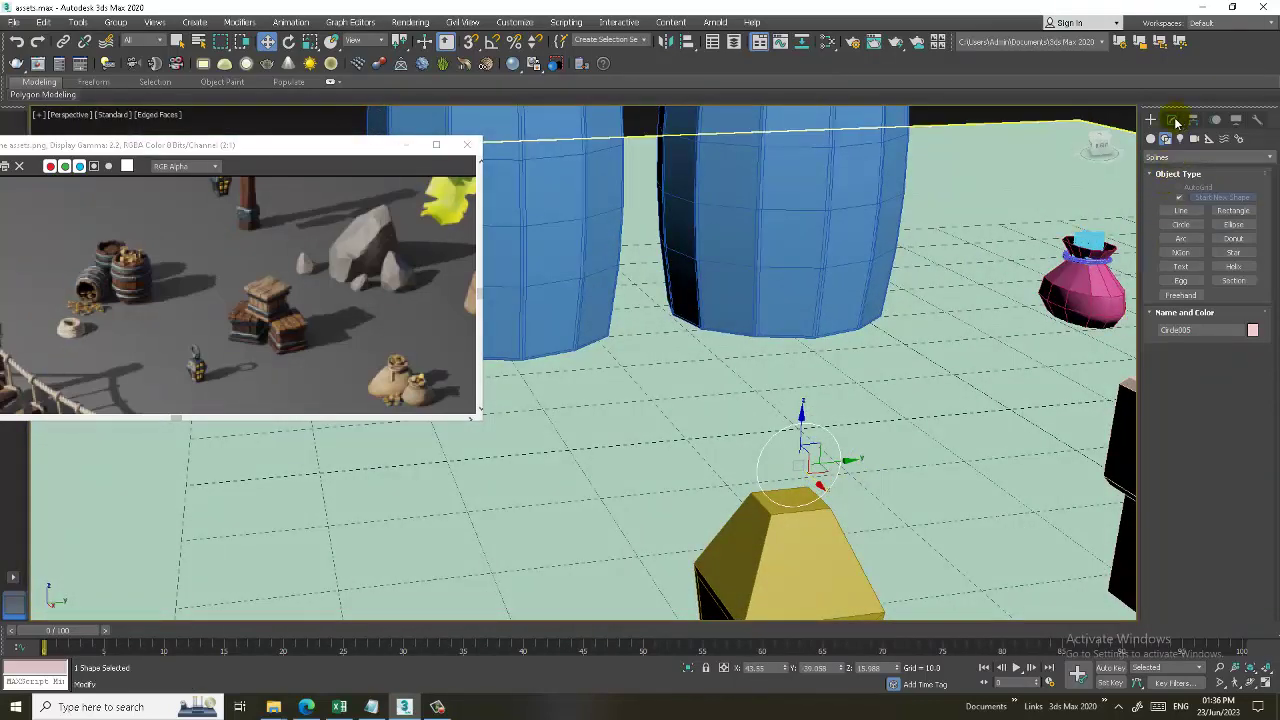
Turn on Enable In Viewport for Circle005 and set its Sides to 7.
click(1175, 121)
click(1170, 297)
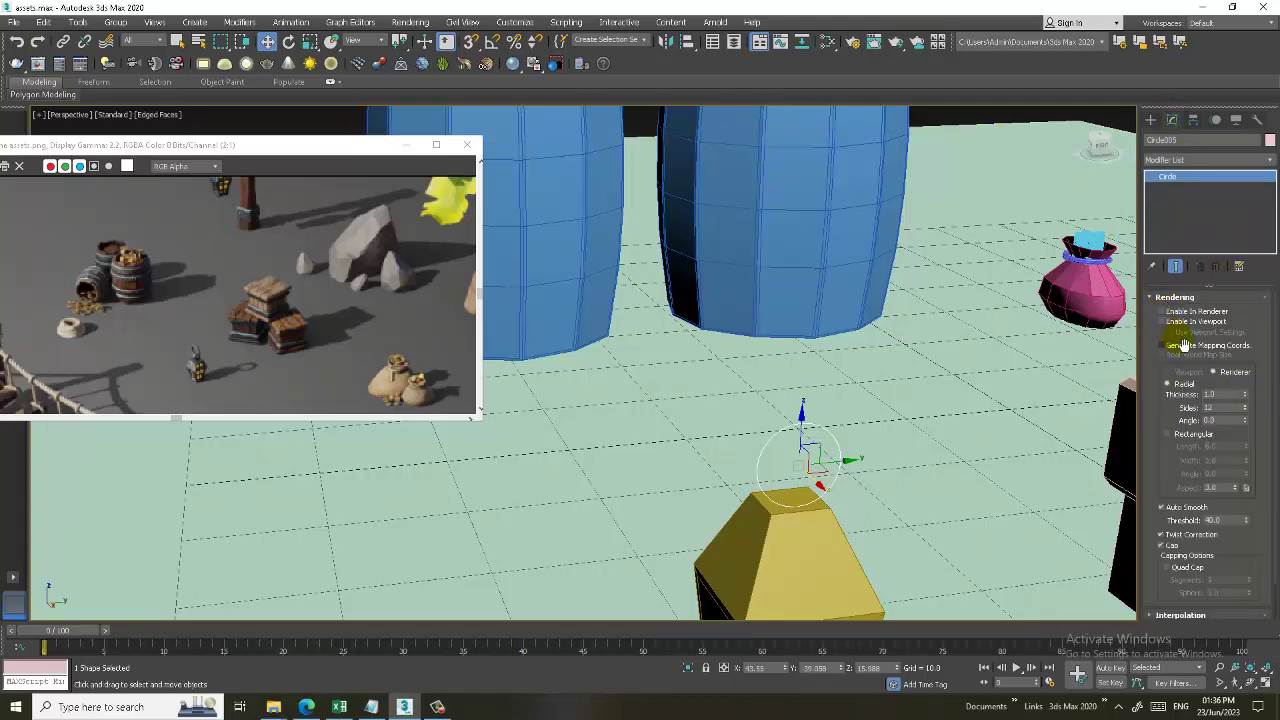
click(1178, 322)
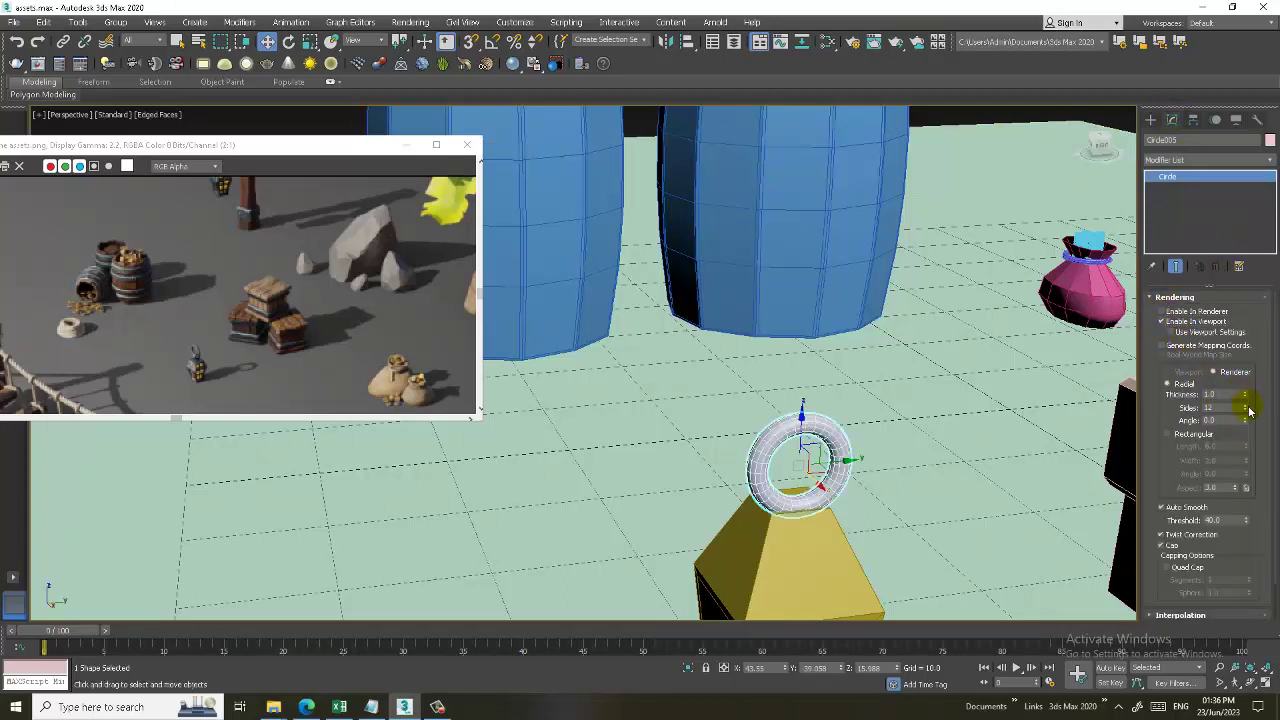
key(ctrl+z)
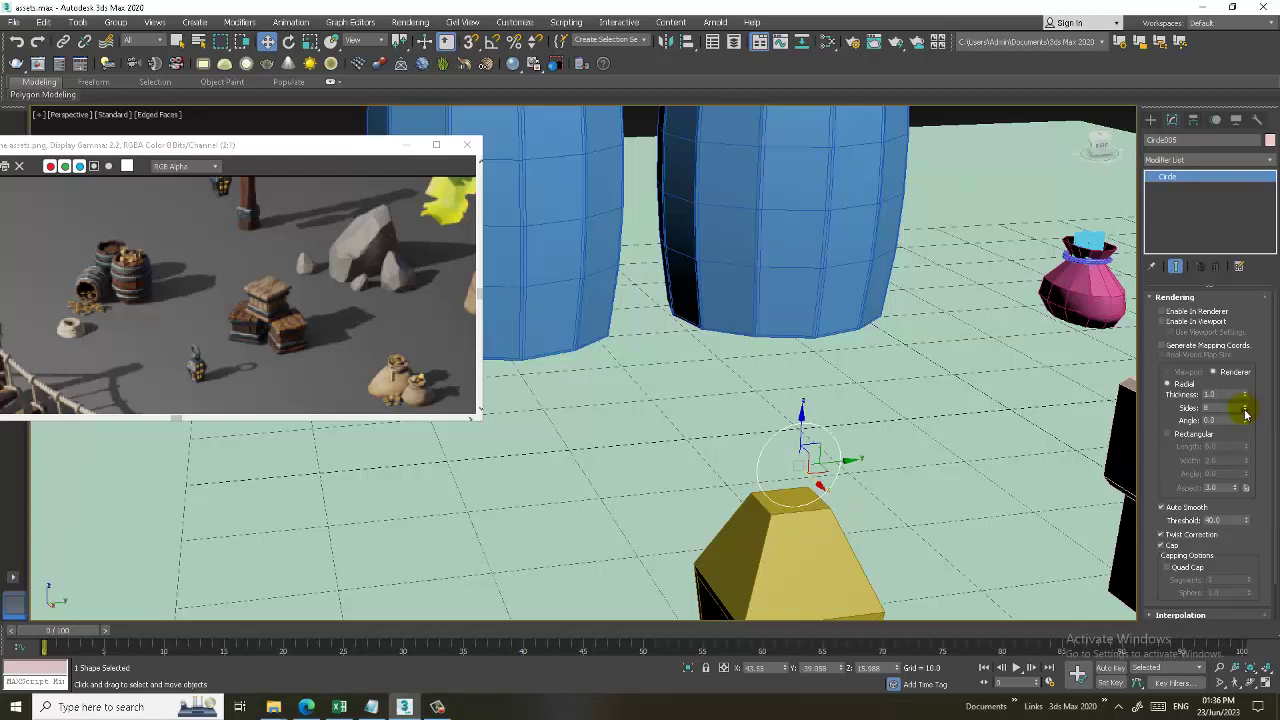
click(1163, 321)
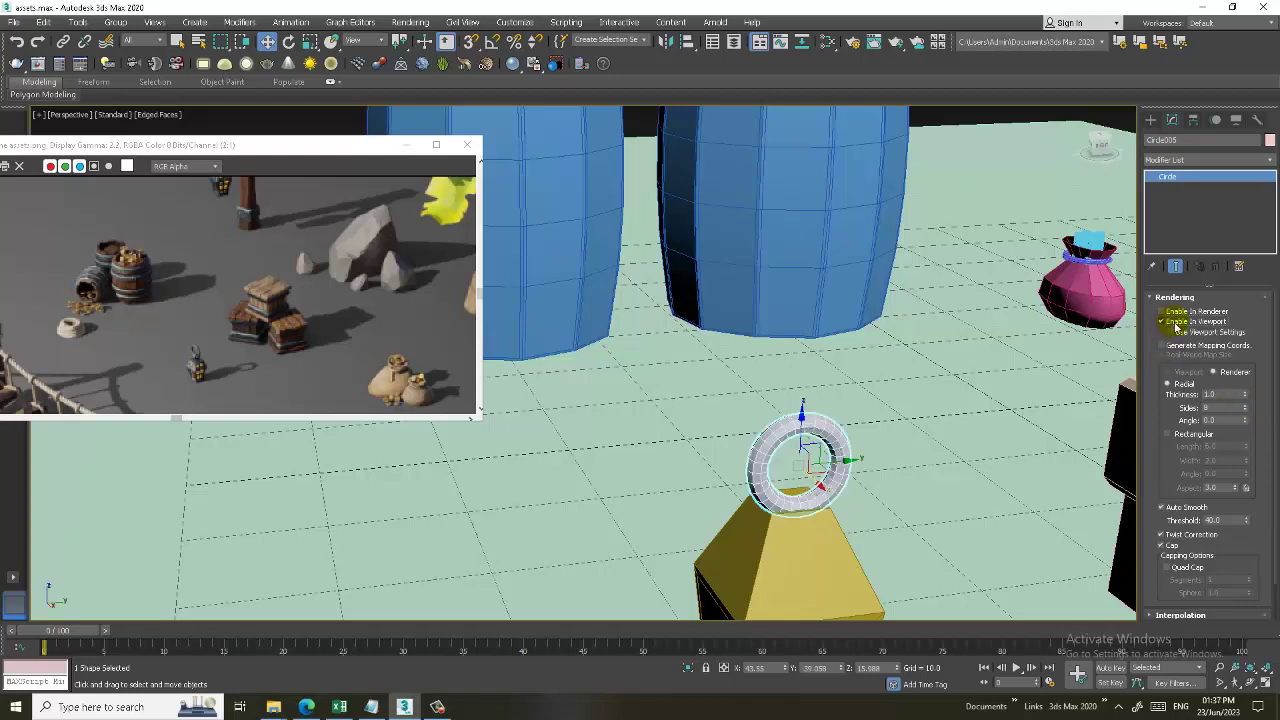
click(1246, 411)
click(1246, 411)
click(1246, 411)
click(1247, 410)
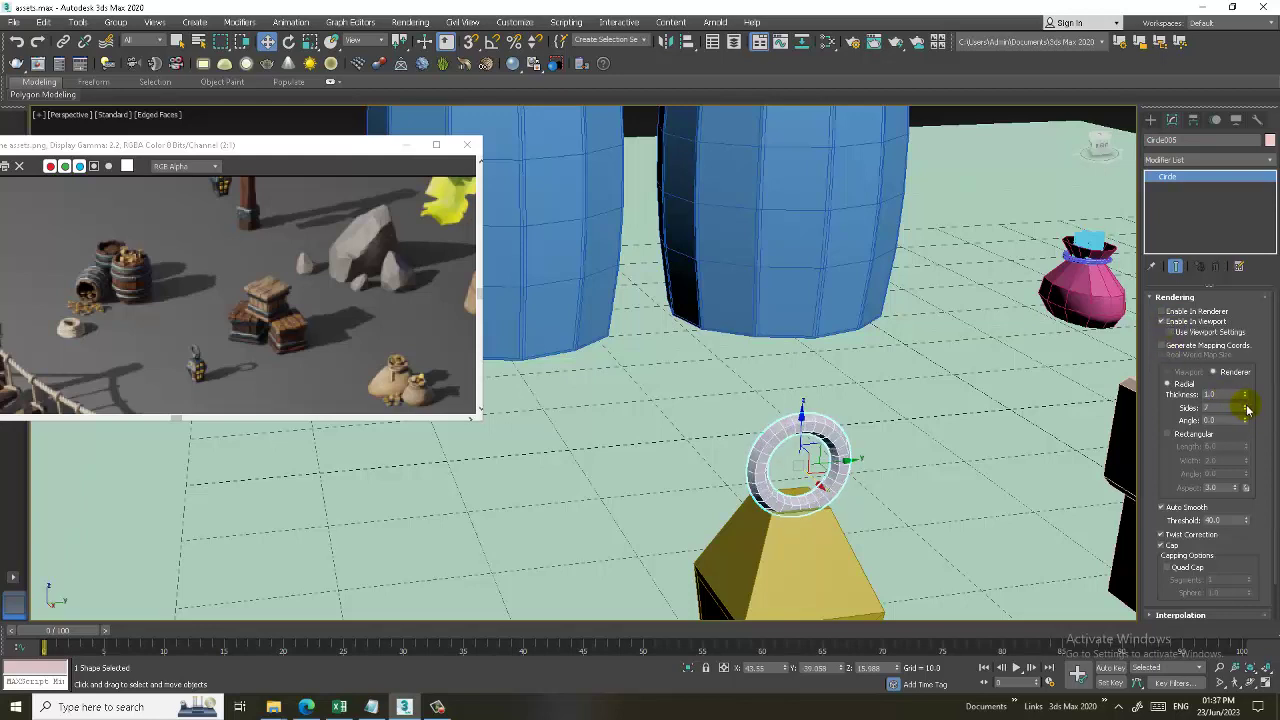
Set the ring's rendering thickness to about 0.29.
click(1245, 398)
drag(1250, 408, 1257, 455)
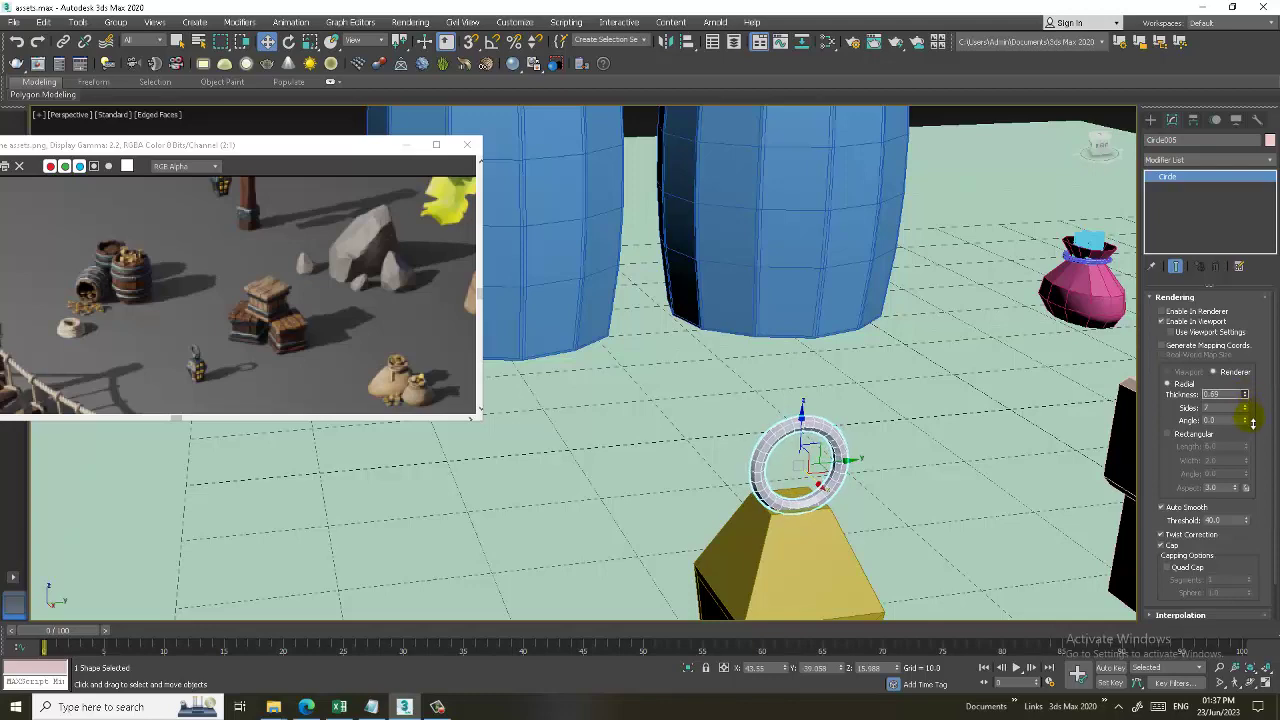
scroll(853, 475, up, 2)
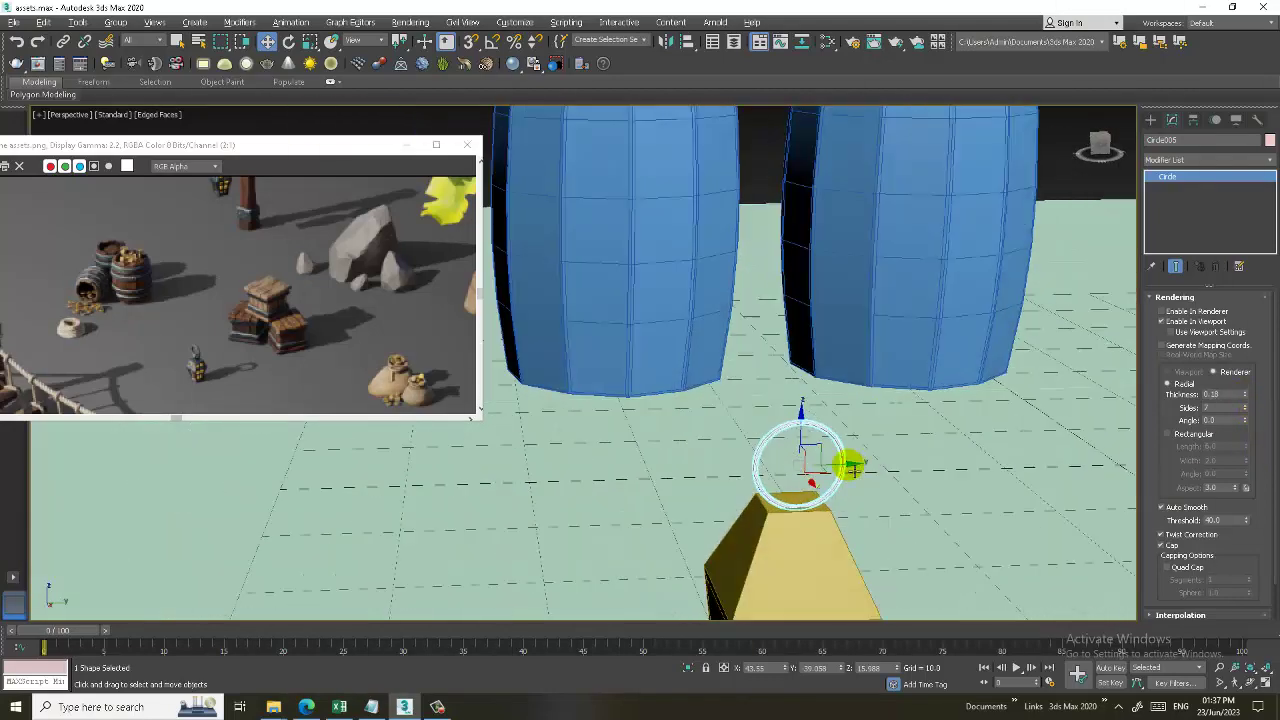
scroll(835, 426, up, 3)
scroll(820, 382, up, 3)
scroll(838, 391, up, 2)
scroll(853, 402, down, 1)
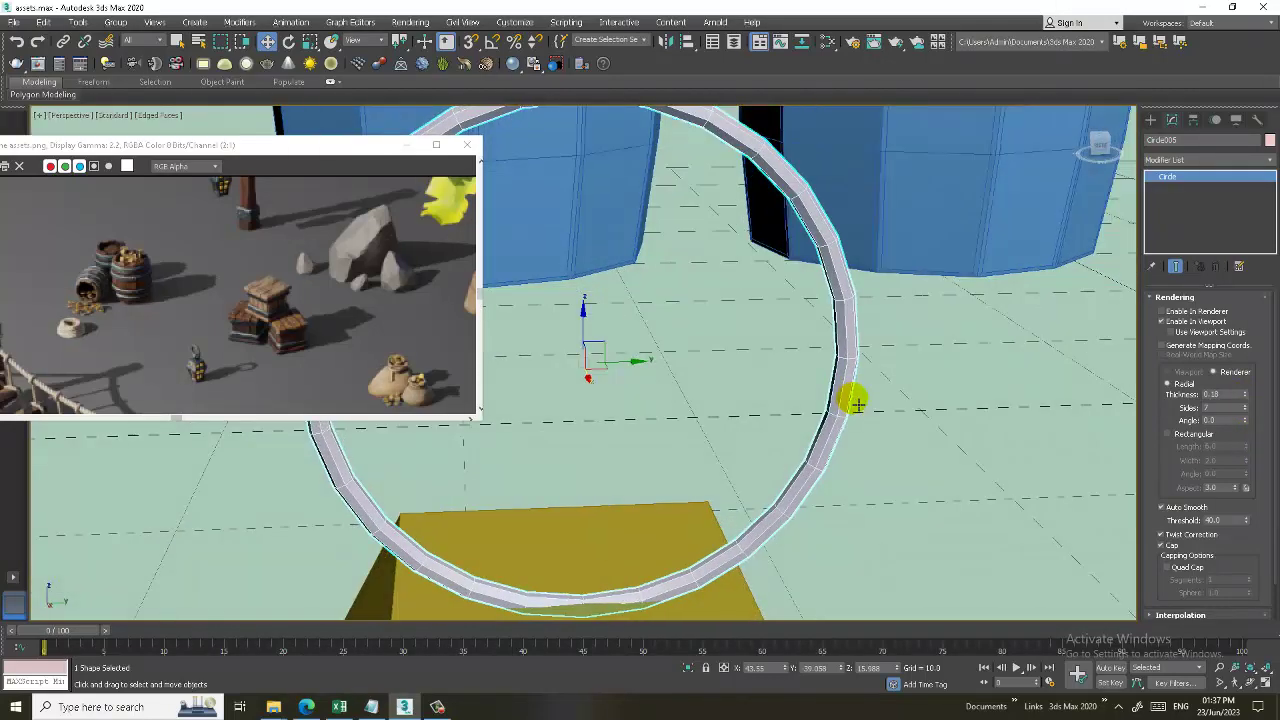
scroll(851, 403, down, 4)
drag(1248, 396, 1249, 388)
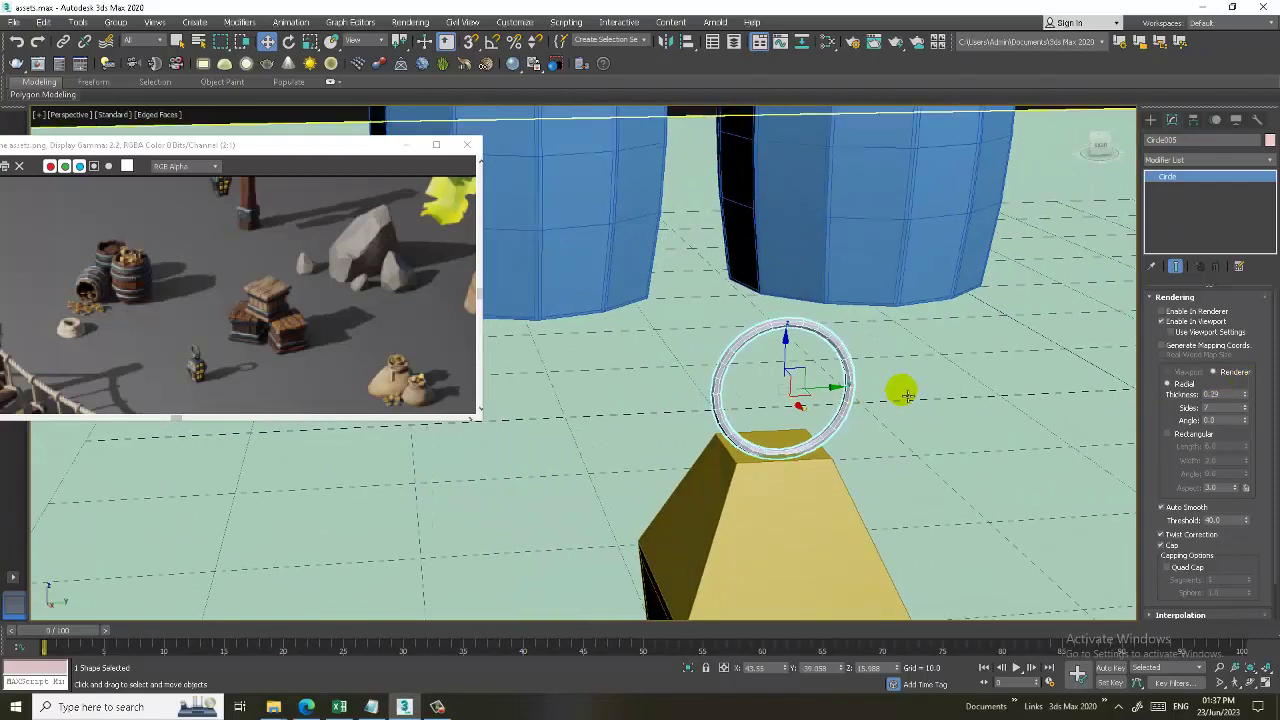
scroll(823, 383, down, 3)
scroll(820, 409, down, 4)
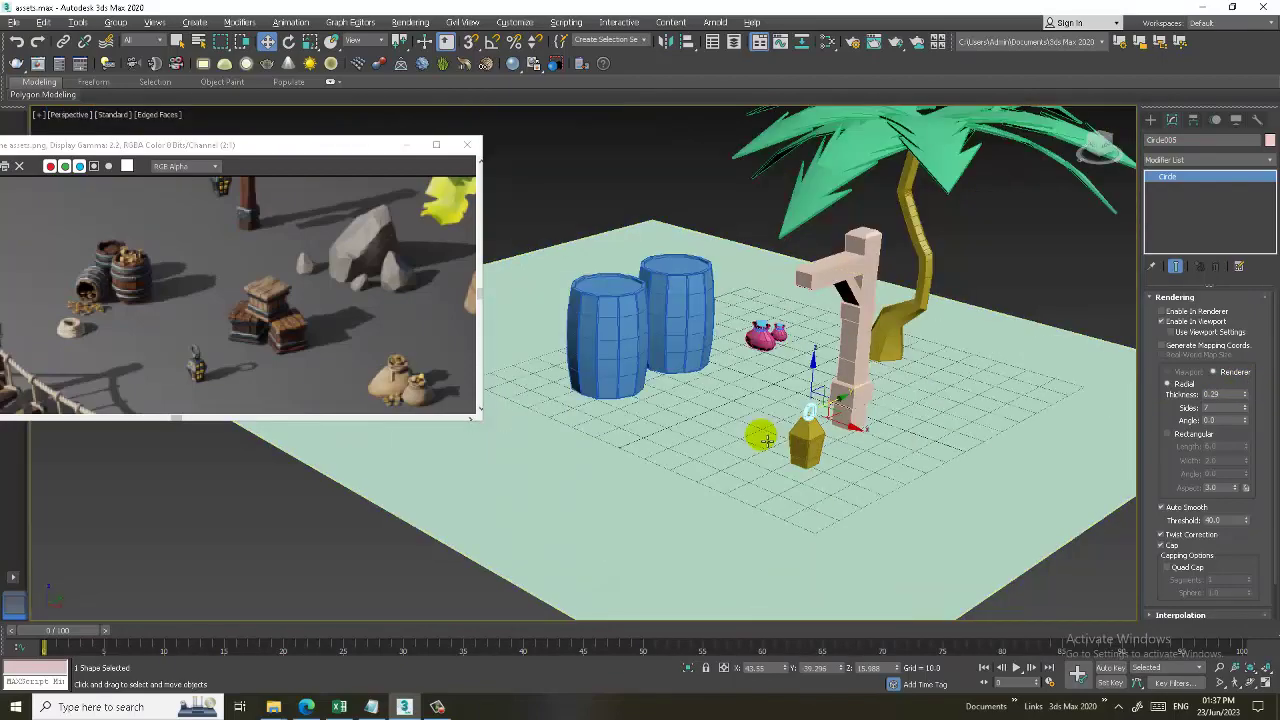
scroll(762, 438, up, 3)
scroll(762, 438, up, 3)
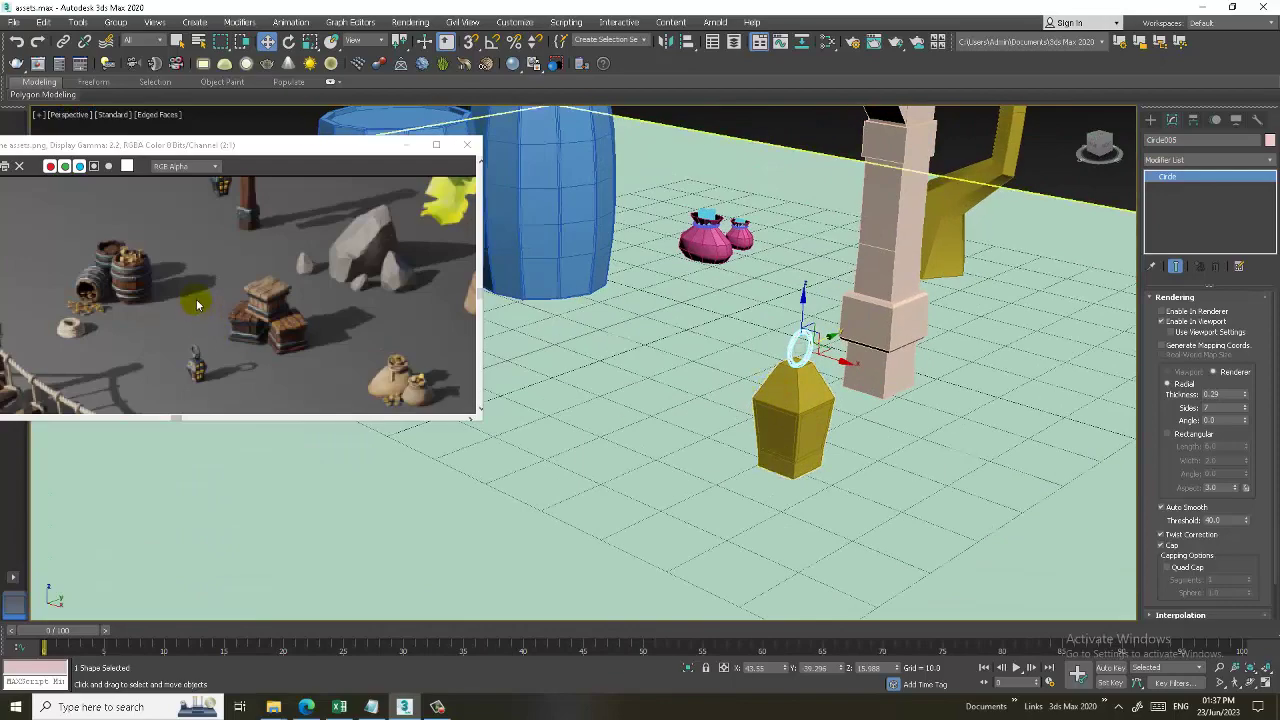
scroll(197, 305, up, 1)
scroll(738, 378, up, 2)
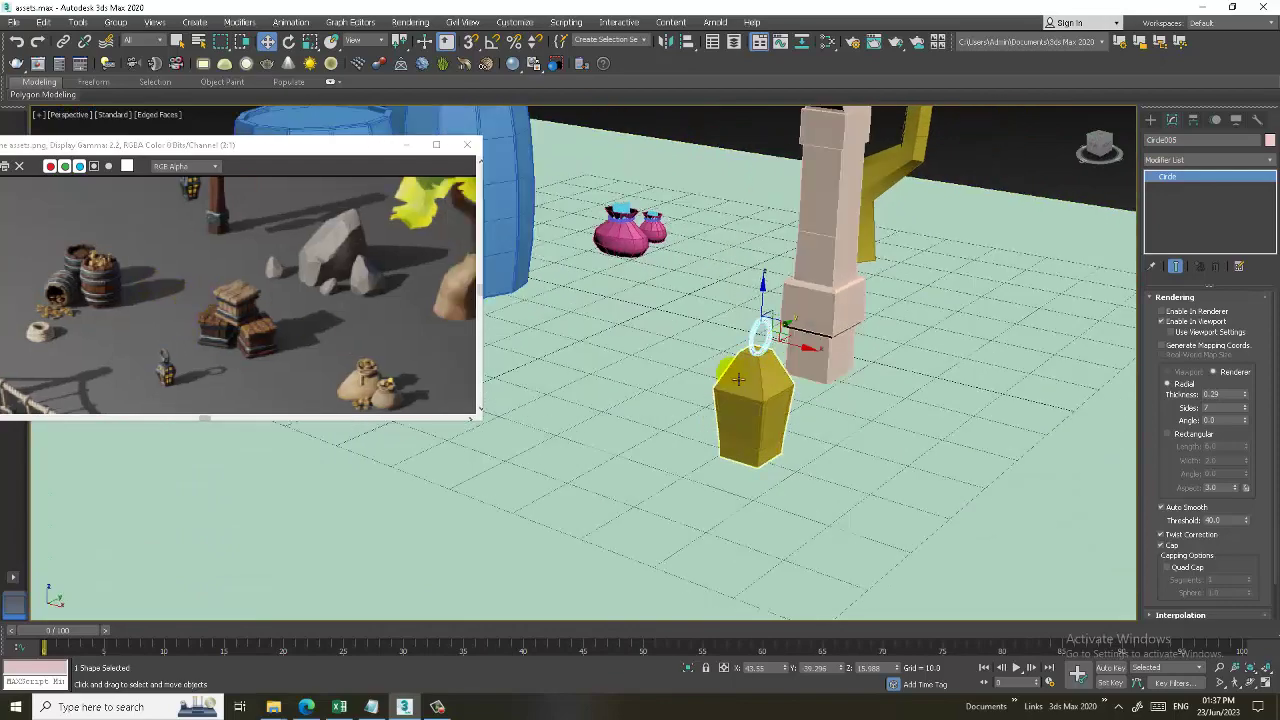
alt+middle_drag(738, 378, 645, 363)
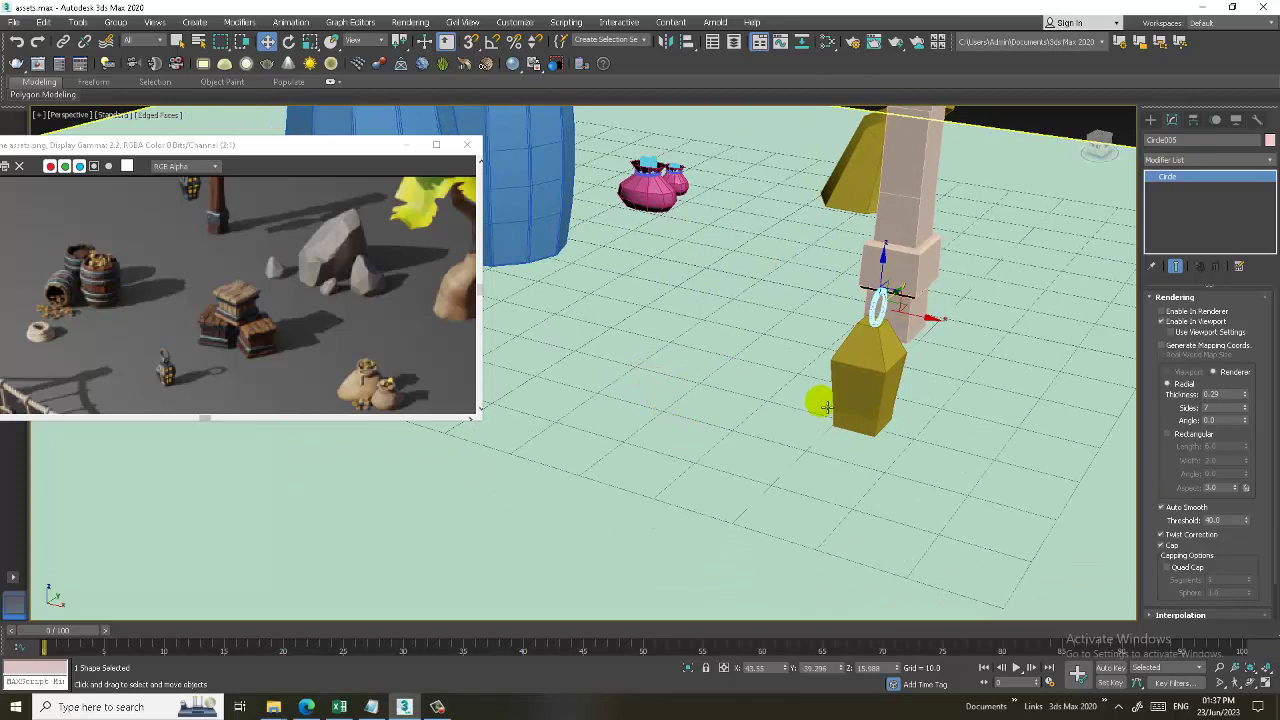
click(1150, 119)
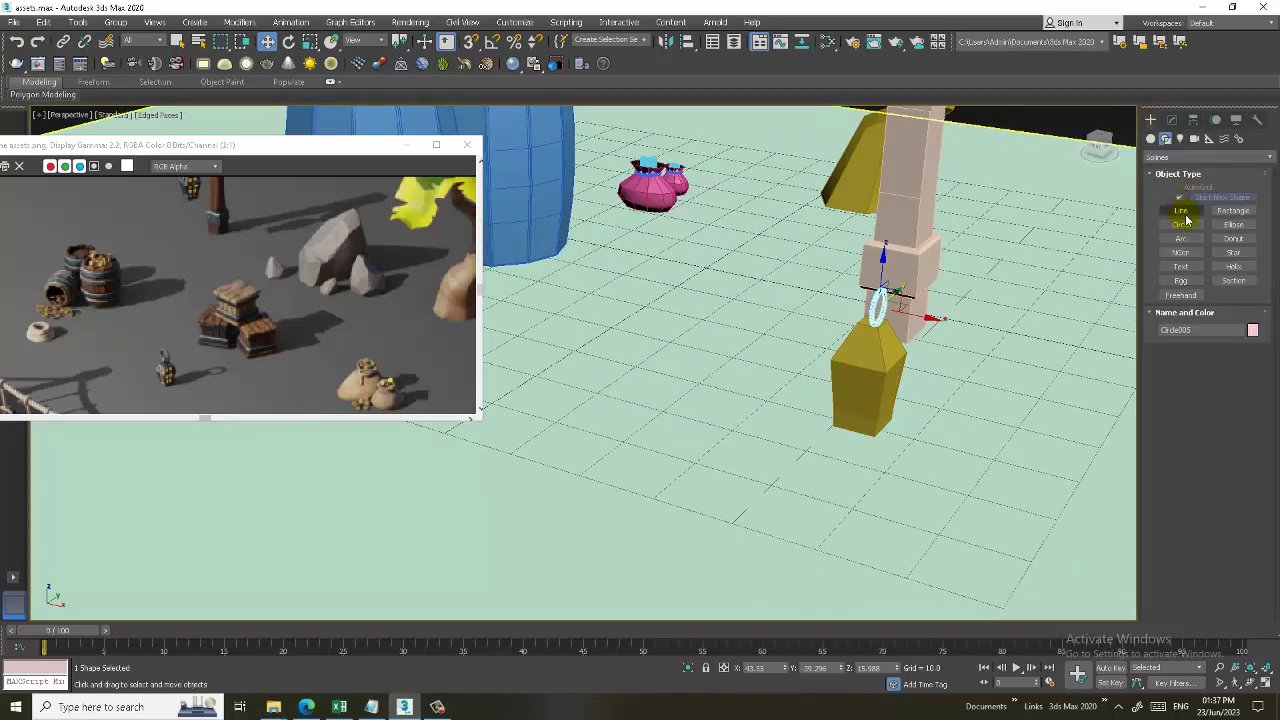
Draw a standard primitive Box on the ground near the lantern post.
click(1151, 139)
click(1180, 203)
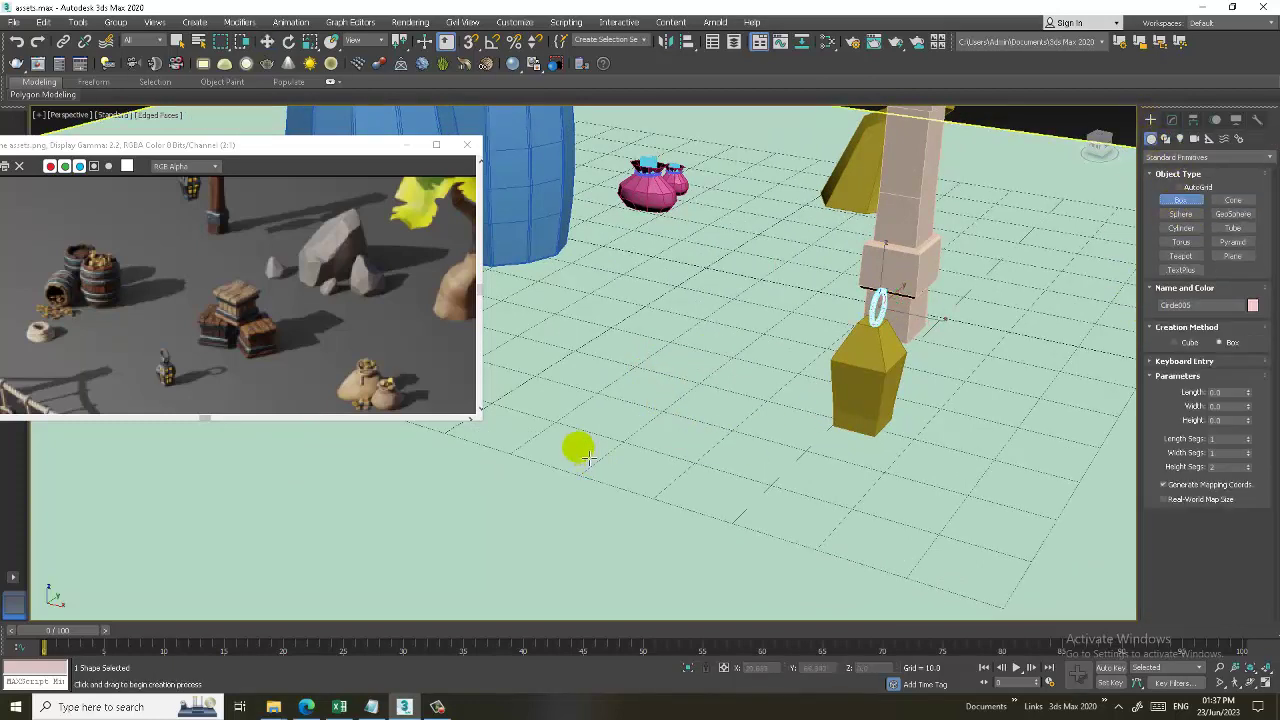
drag(571, 443, 614, 480)
click(628, 405)
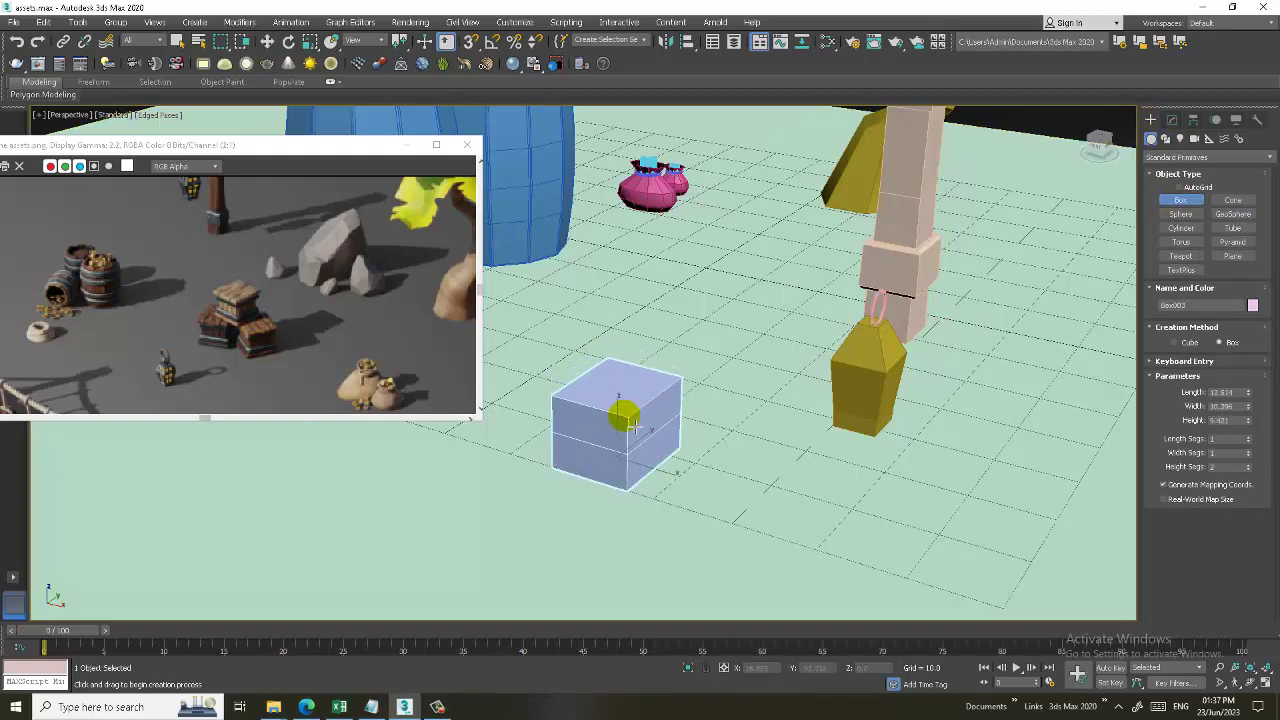
key(w)
Set the box's Length, Width and Height to 12.
scroll(646, 420, up, 3)
mouse_move(646, 420)
alt+middle_down()
mouse_move(762, 375)
mouse_move(703, 363)
alt+middle_up()
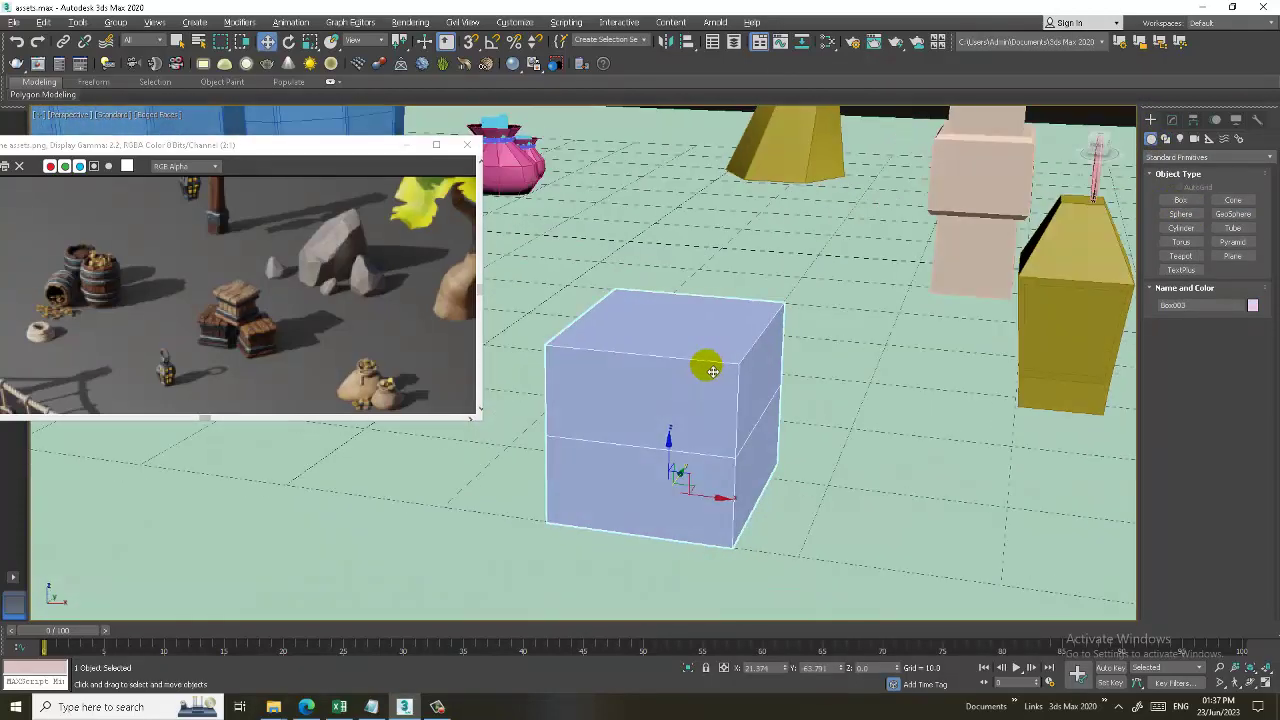
click(1172, 119)
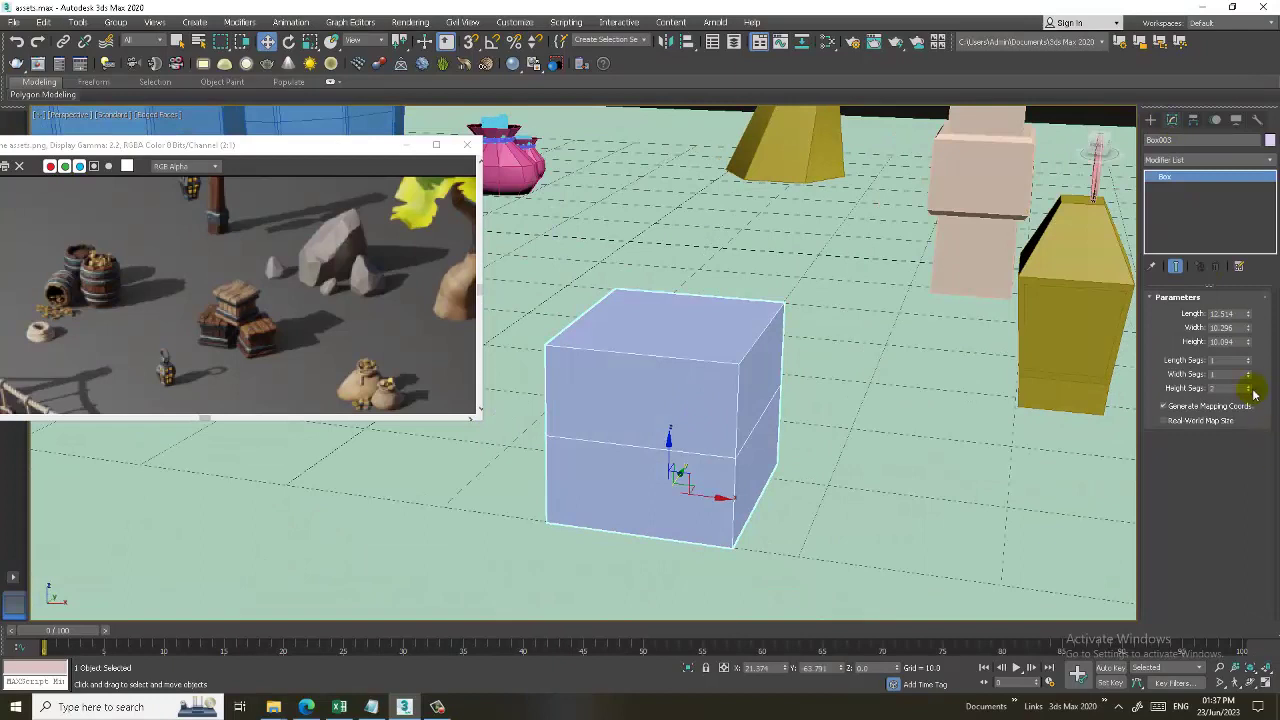
click(1238, 313)
key(Tab)
text(12)
key(Tab)
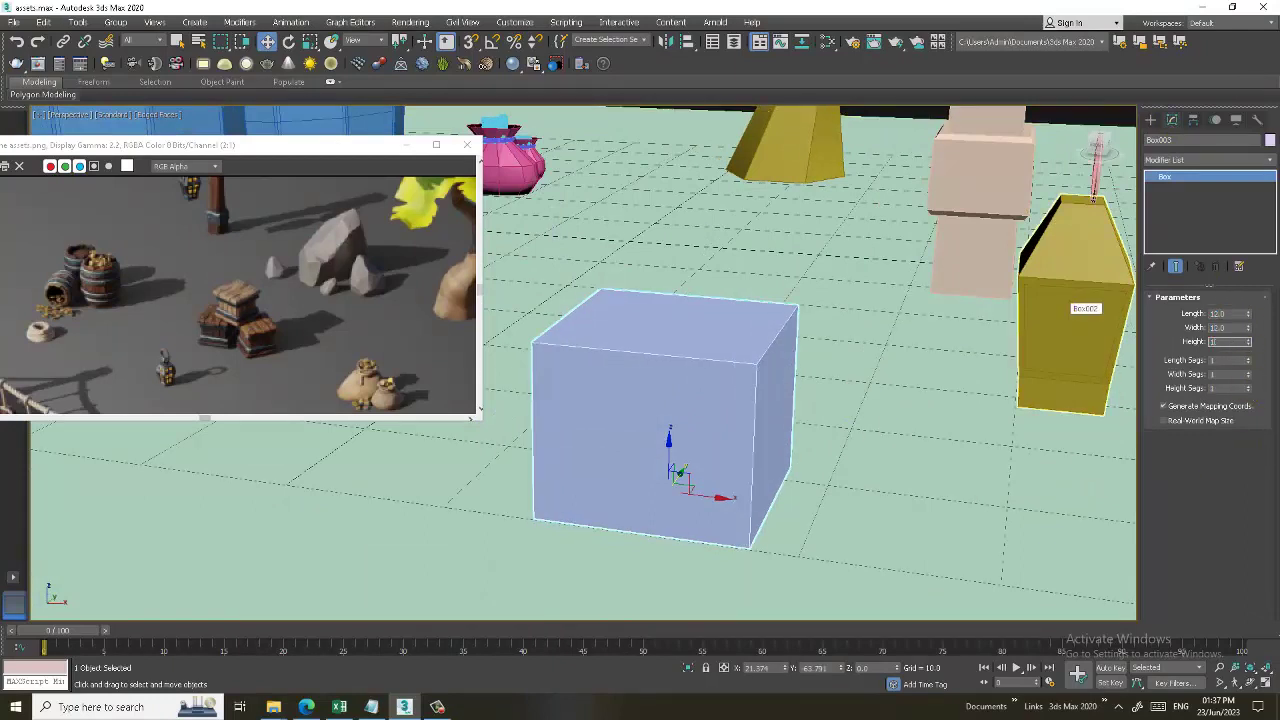
text(12)
key(Return)
Convert Box003 to an Editable Poly.
alt+middle_drag(894, 380, 645, 296)
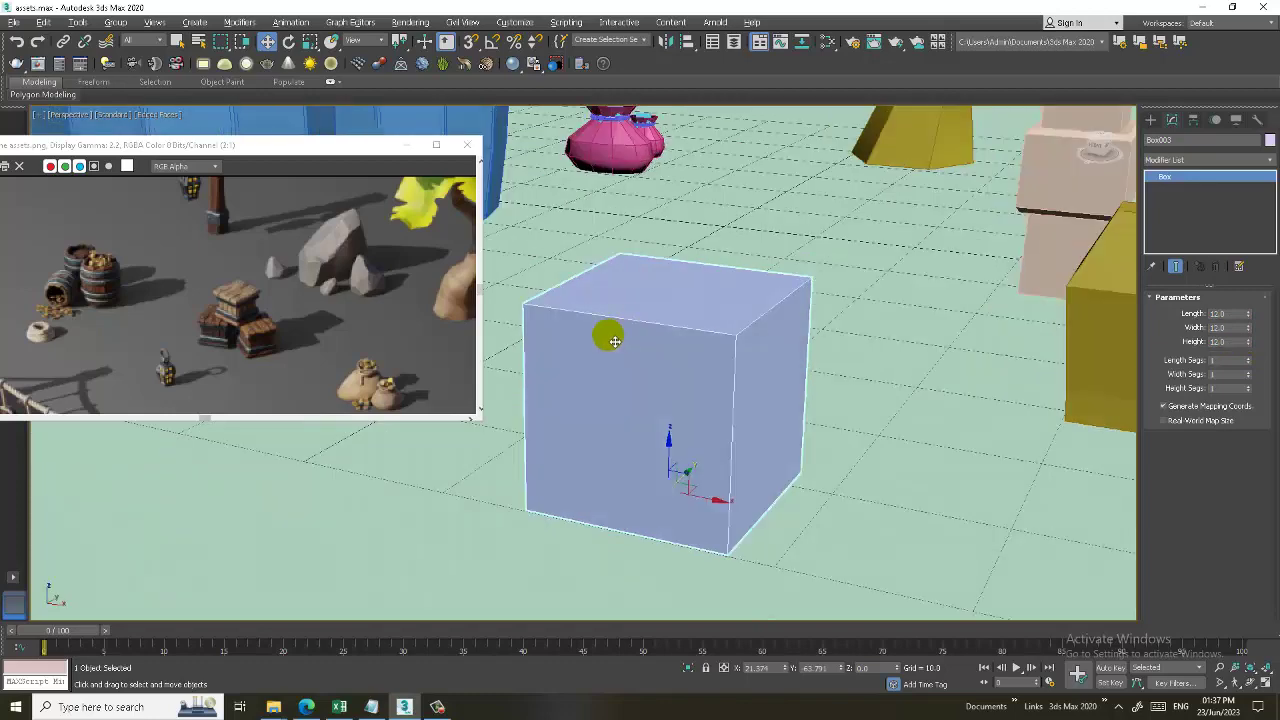
right_click(645, 296)
click(781, 441)
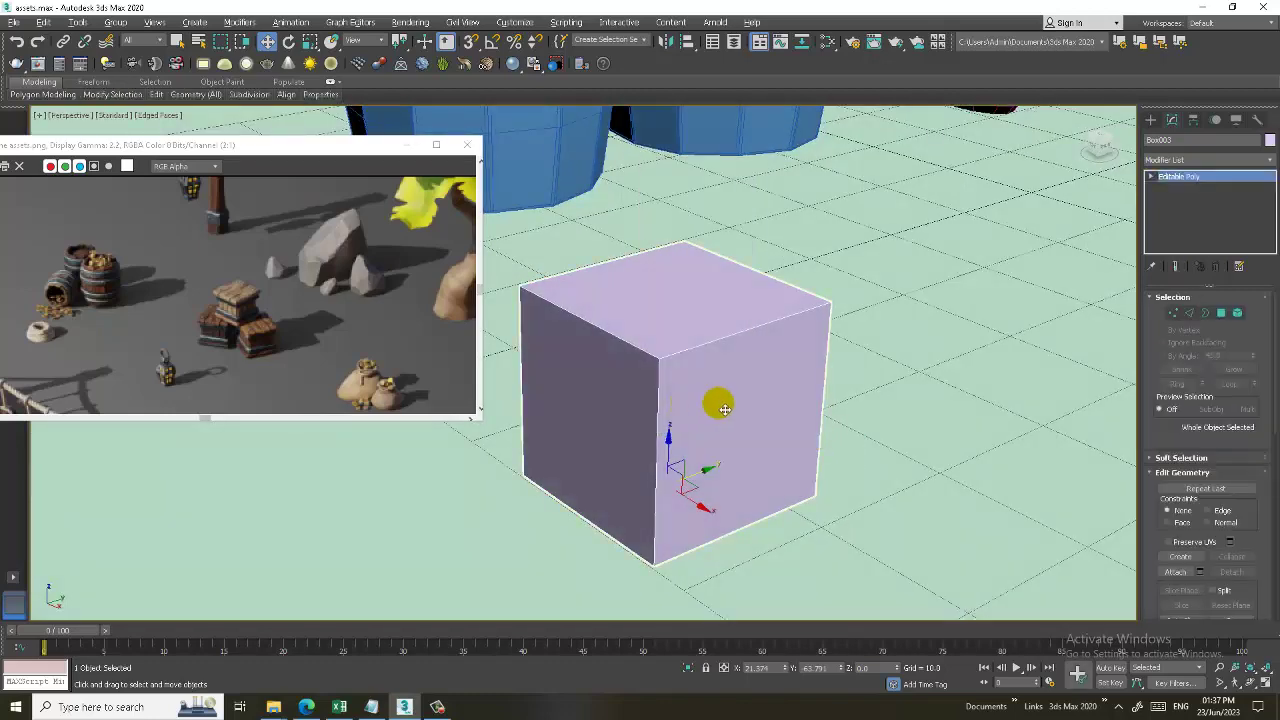
Connect the four ring edges around Box003 with 4 new vertical edge loops.
mouse_move(714, 409)
alt+middle_down()
mouse_move(751, 346)
mouse_move(761, 354)
alt+middle_up()
key(2)
drag(700, 203, 697, 570)
click(1251, 550)
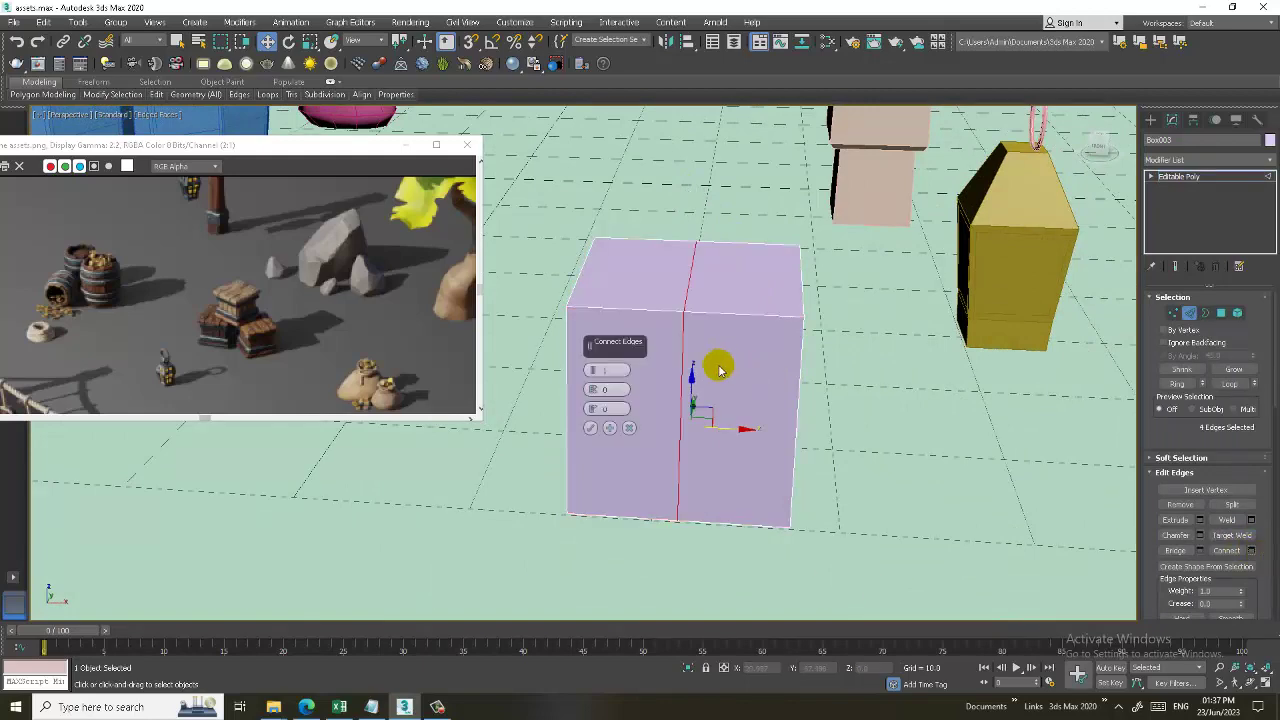
drag(592, 372, 598, 362)
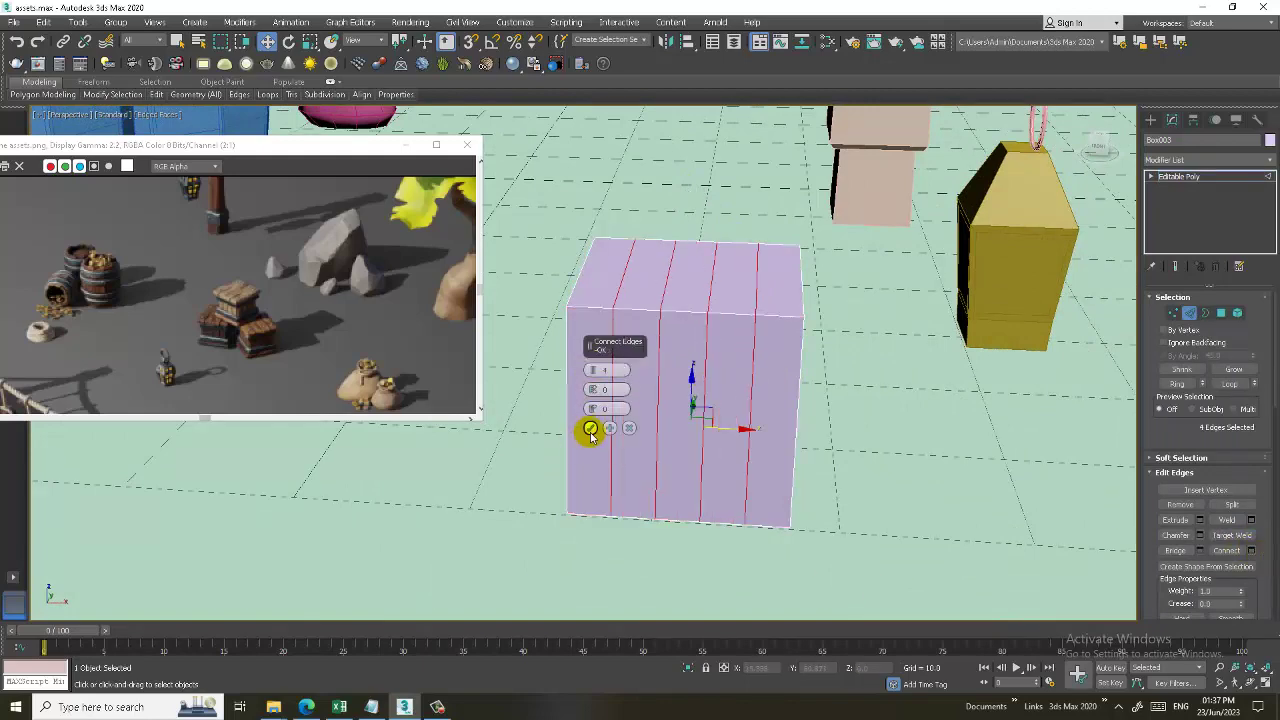
click(590, 430)
mouse_move(590, 430)
alt+middle_down()
mouse_move(669, 406)
mouse_move(600, 403)
alt+middle_up()
Select the five front plank strips in Polygon mode.
key(4)
click(570, 400)
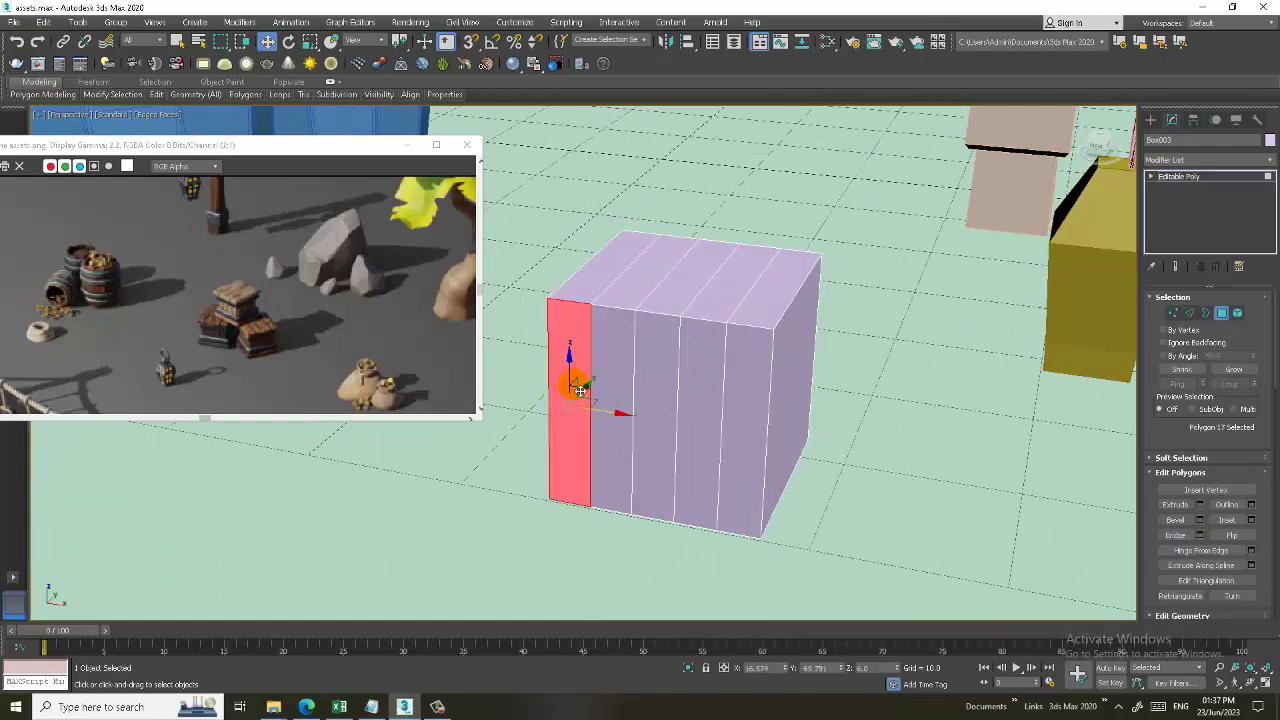
ctrl+click(612, 398)
ctrl+click(655, 390)
ctrl+click(700, 400)
ctrl+click(734, 407)
alt+middle_drag(734, 407, 940, 385)
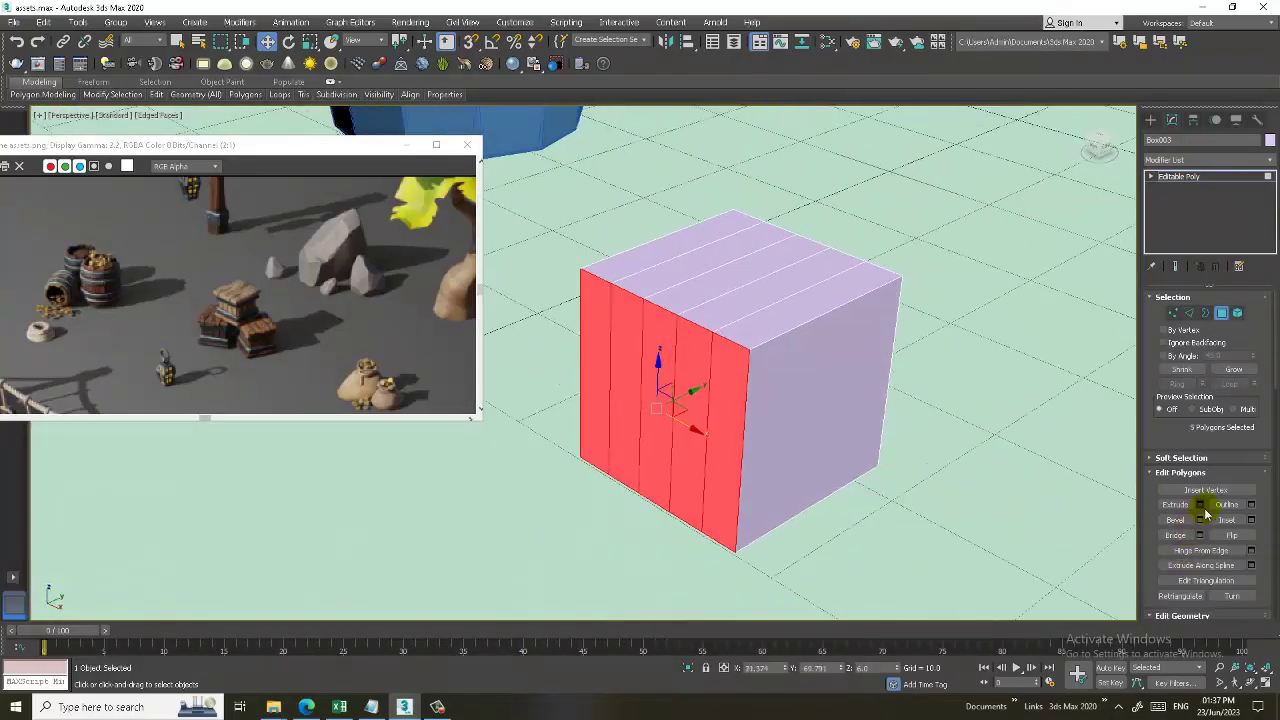
Try extruding the front strips with Local Normal, then reselect the leftmost front strip.
click(1199, 504)
click(598, 369)
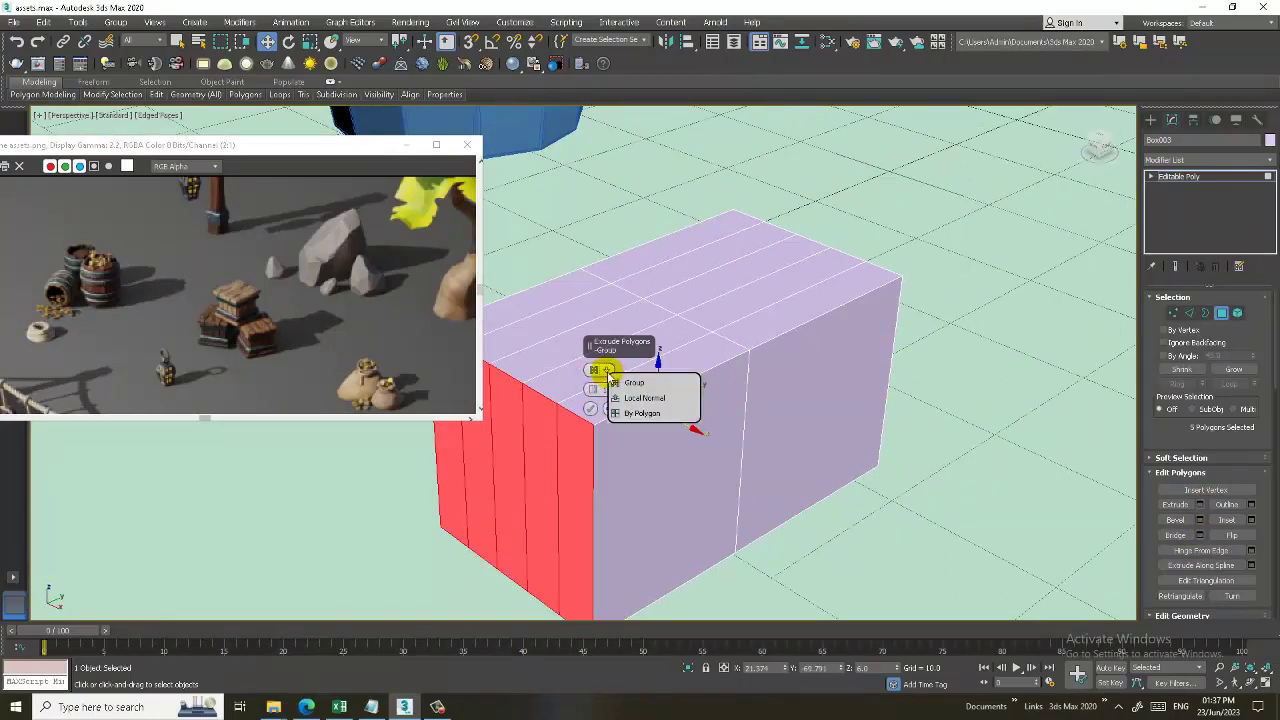
click(640, 398)
click(627, 430)
alt+middle_drag(627, 430, 651, 423)
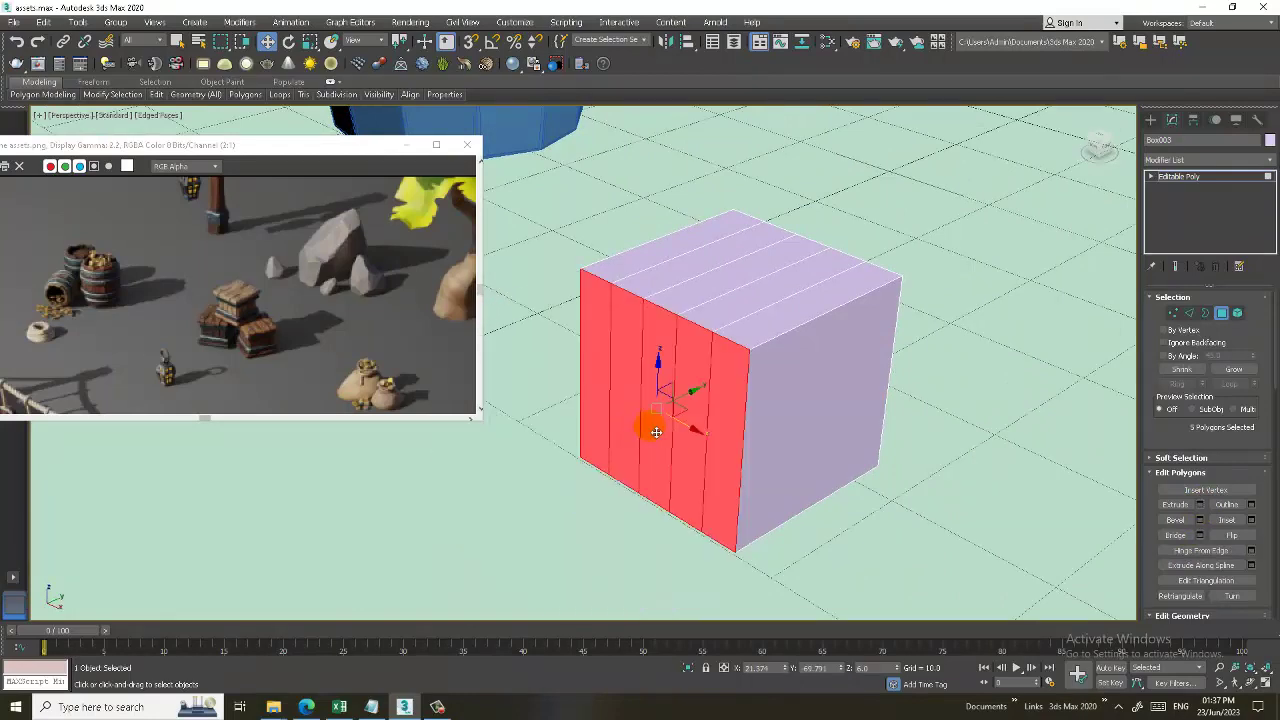
scroll(720, 410, down, 2)
scroll(720, 394, up, 2)
scroll(811, 398, up, 2)
alt+middle_drag(811, 398, 714, 377)
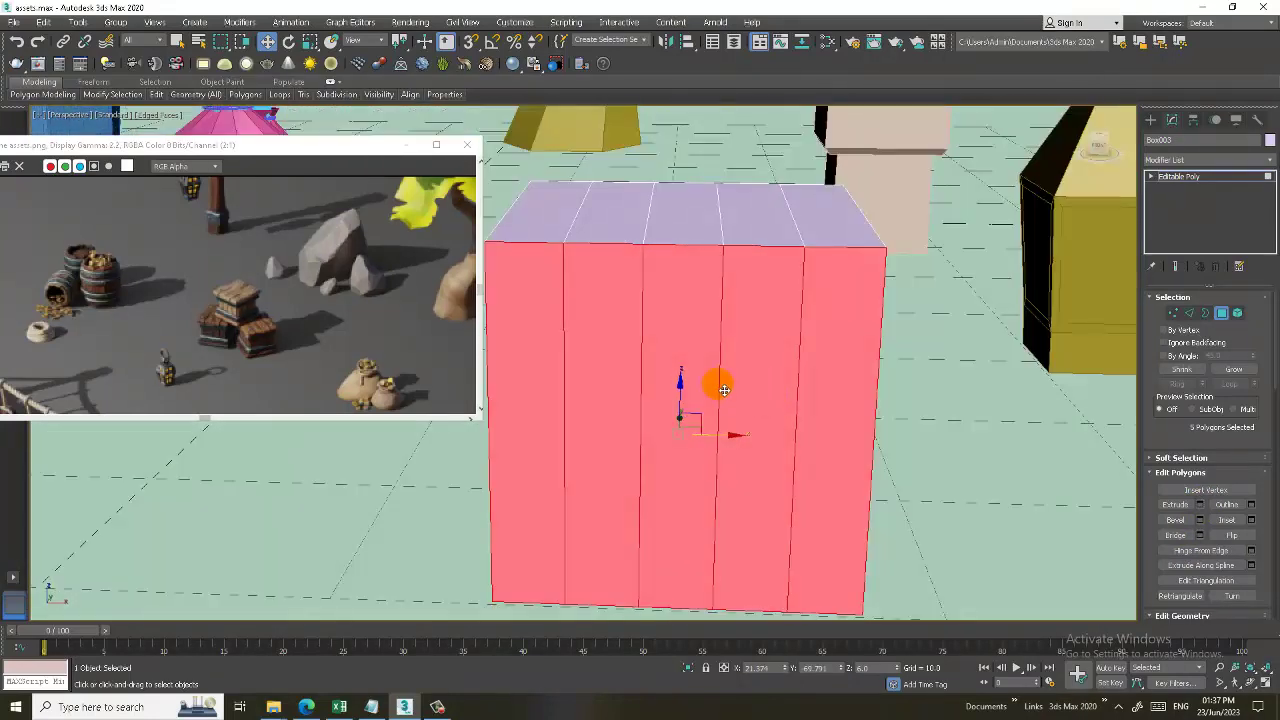
click(620, 316)
click(560, 322)
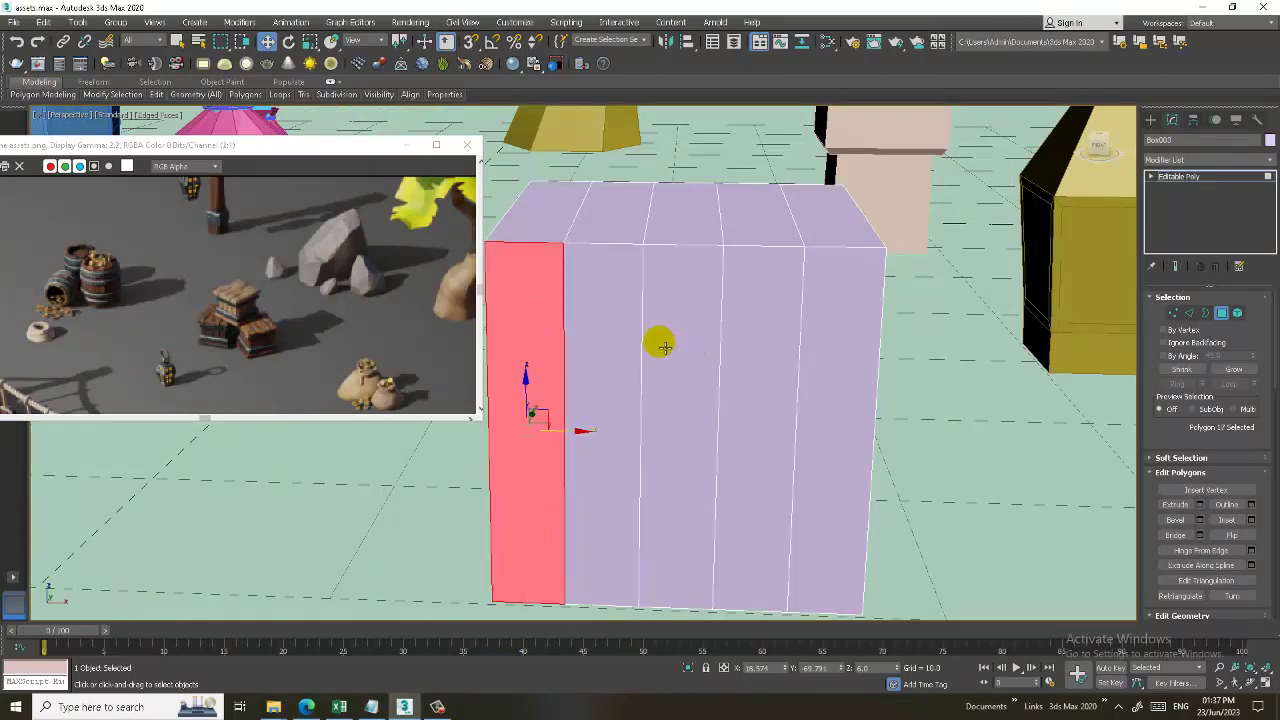
Select all five front strips and inset them By Polygon by a near-zero amount.
mouse_move(660, 340)
alt+middle_down()
mouse_move(694, 383)
mouse_move(700, 364)
alt+middle_up()
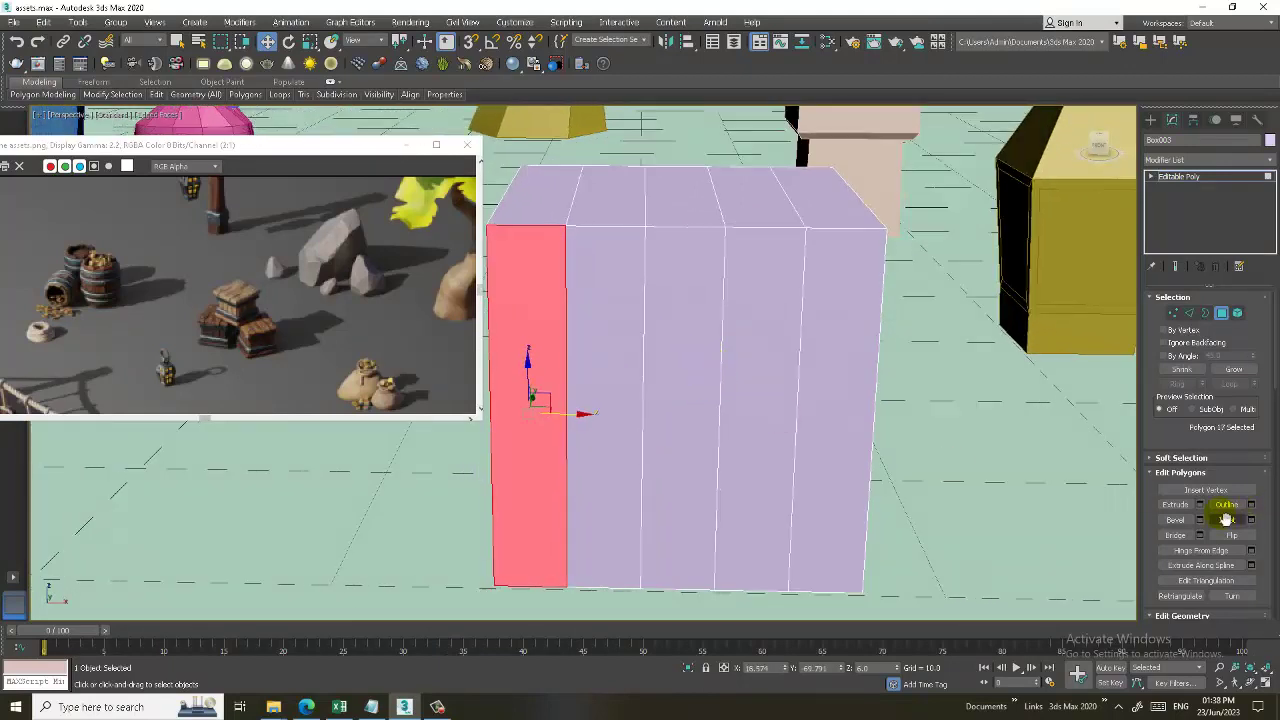
ctrl+click(635, 404)
ctrl+click(690, 398)
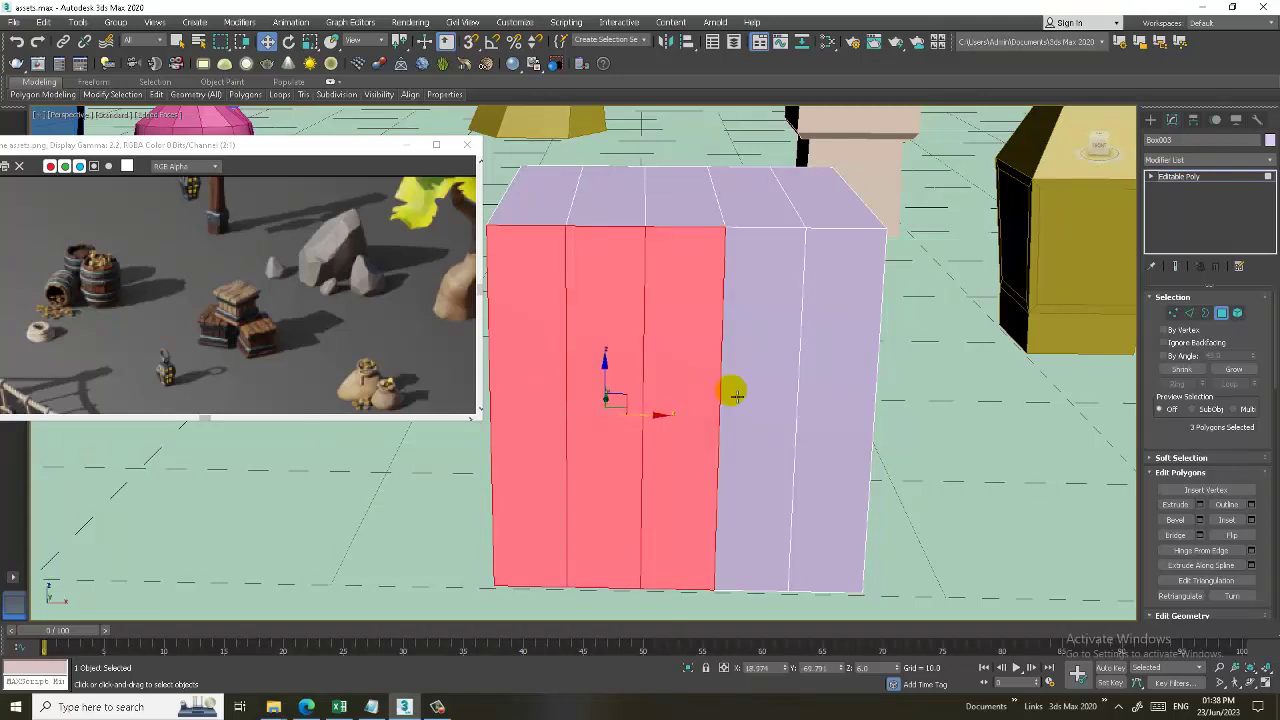
ctrl+click(765, 393)
ctrl+click(828, 391)
click(1251, 520)
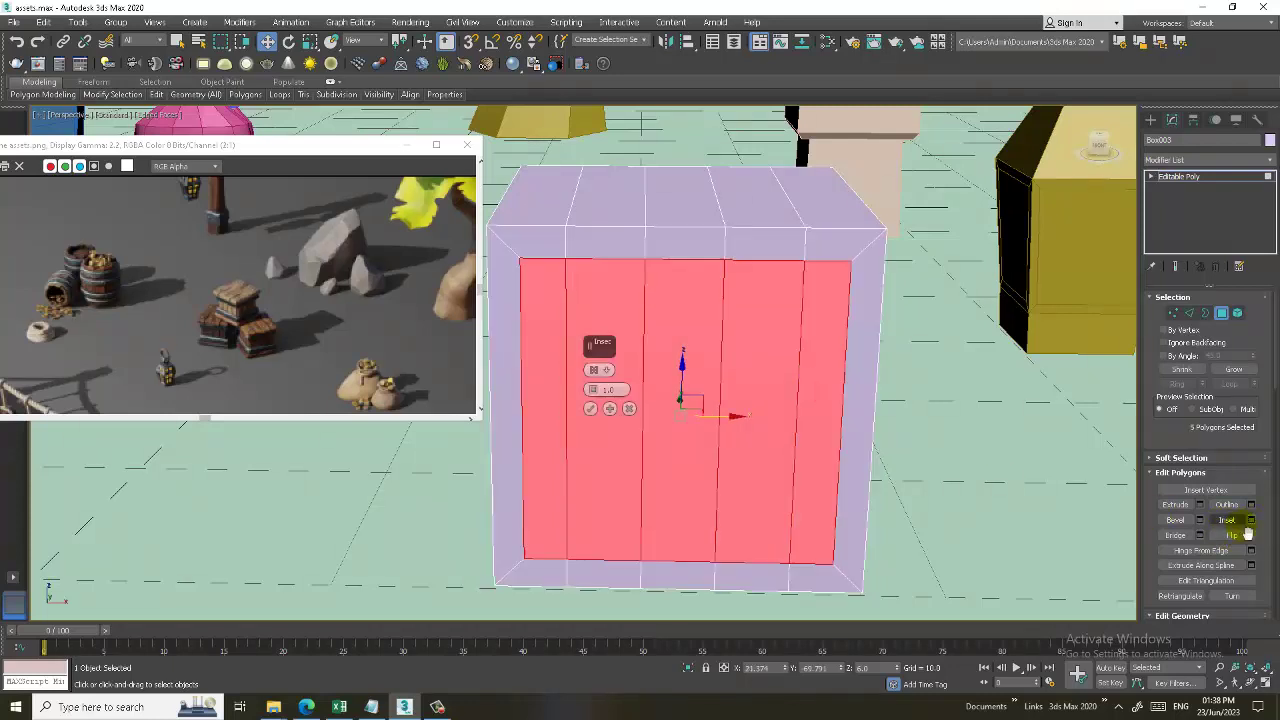
click(607, 370)
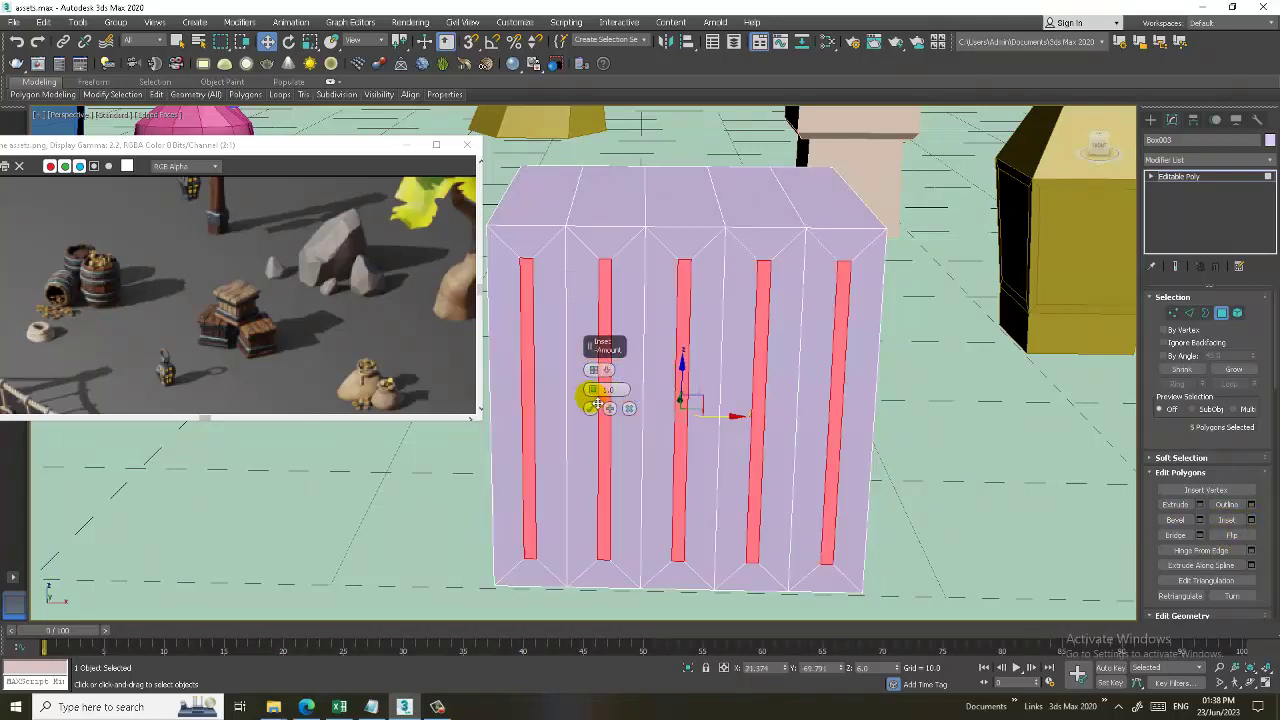
drag(591, 399, 592, 399)
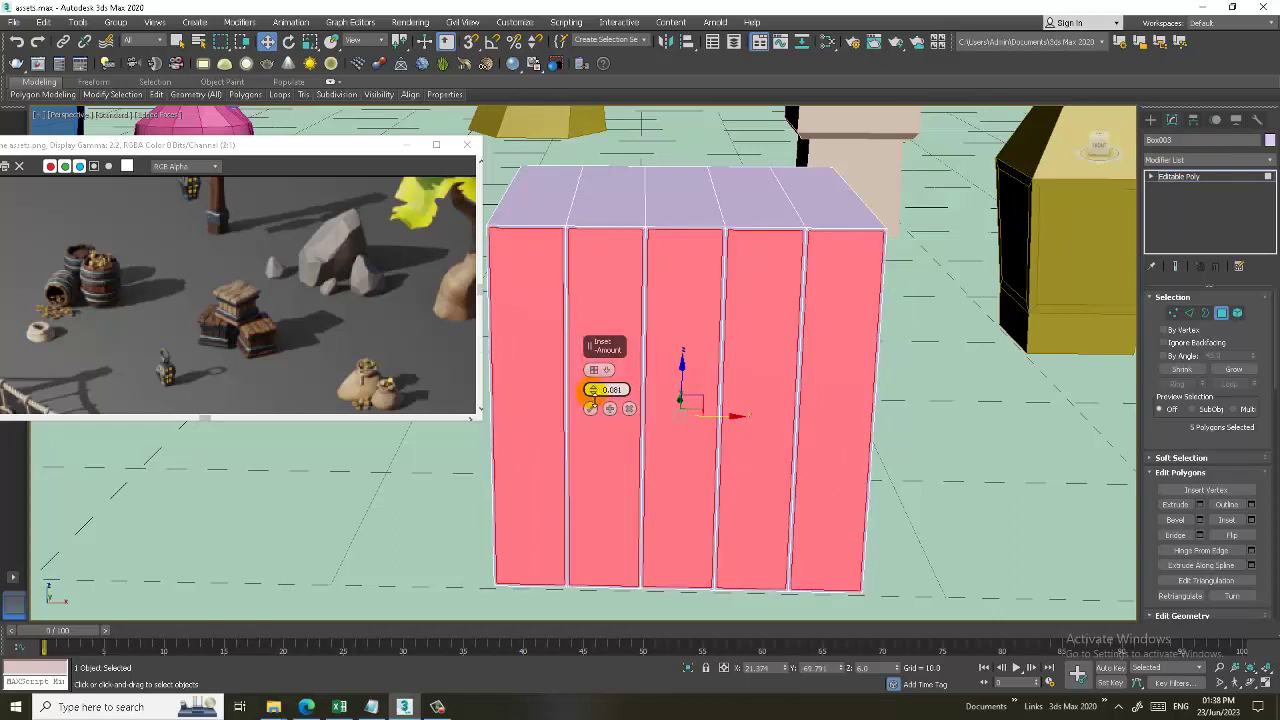
click(591, 409)
mouse_move(600, 405)
alt+middle_down()
mouse_move(774, 389)
mouse_move(720, 323)
mouse_move(726, 360)
alt+middle_up()
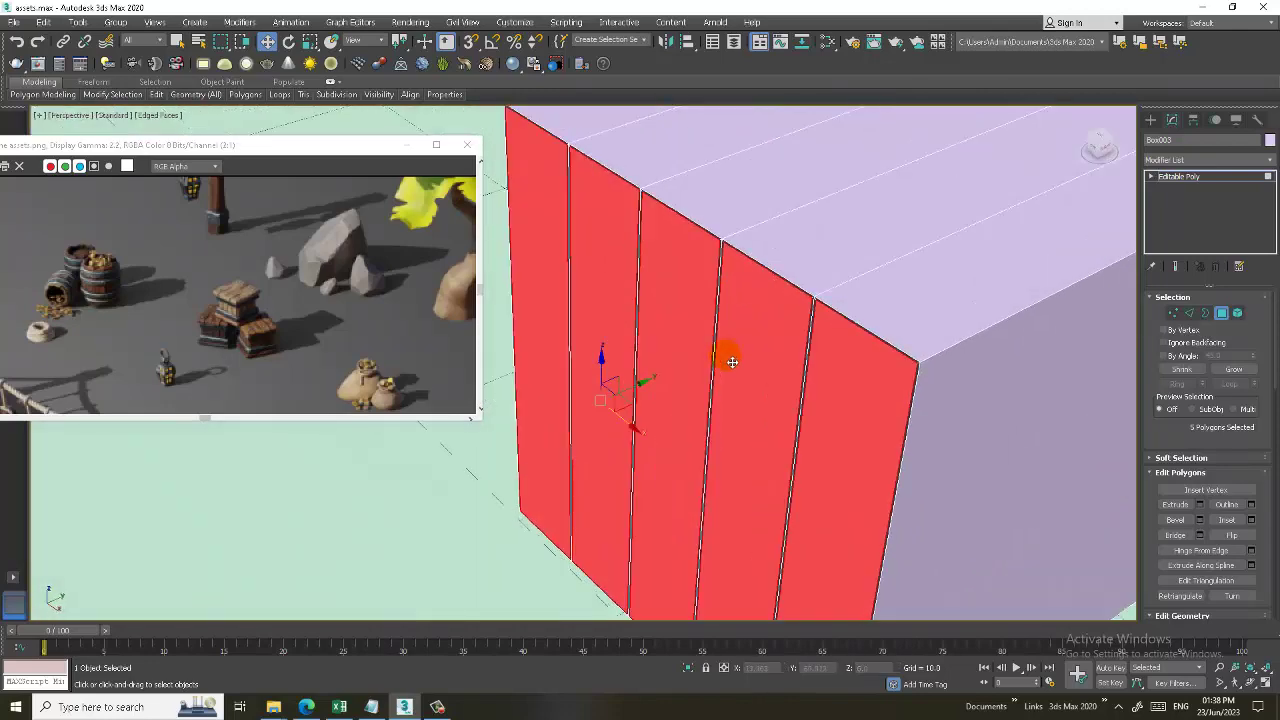
Extrude the inset strips outward, then clear the face selection.
click(1199, 505)
click(600, 423)
scroll(708, 427, down, 3)
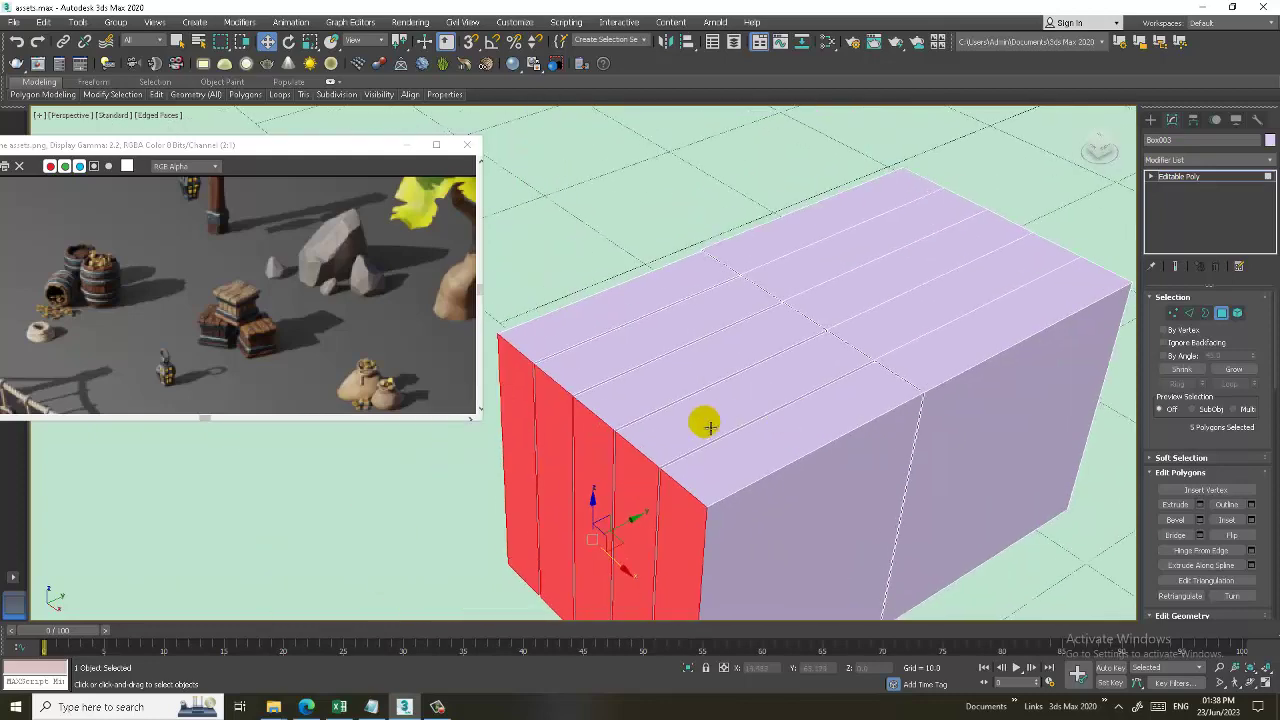
alt+middle_drag(635, 523, 889, 471)
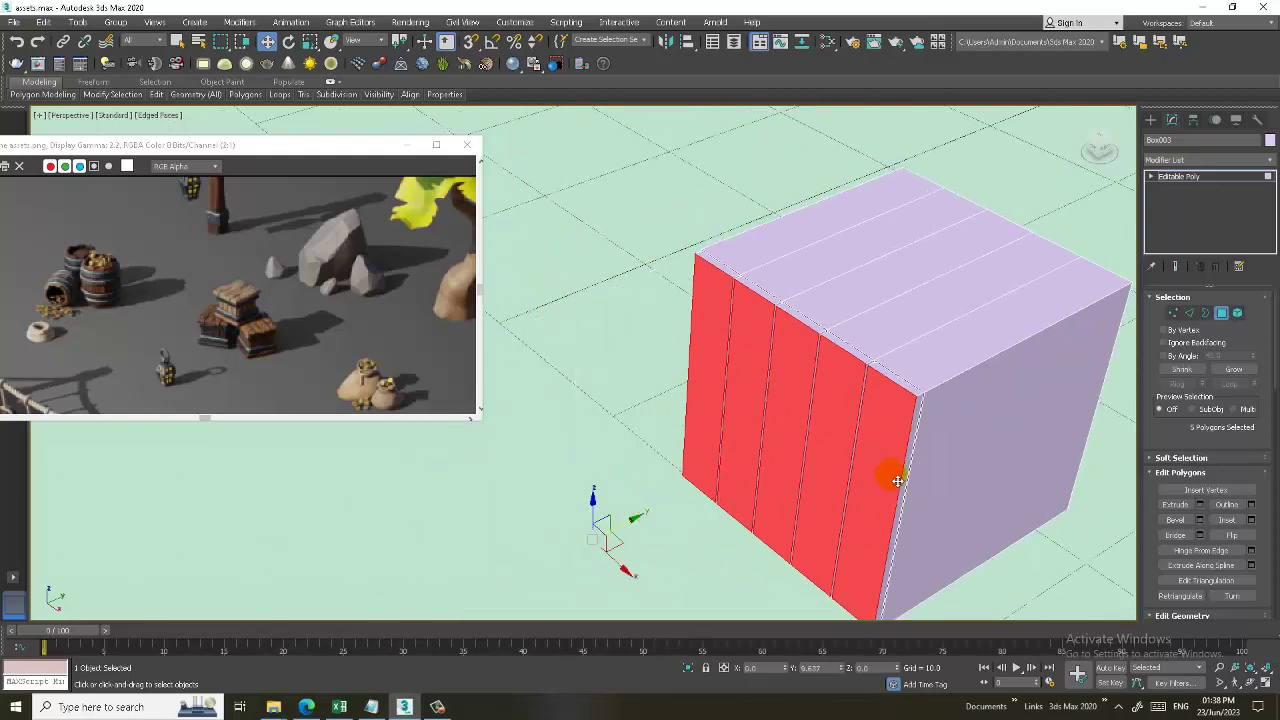
scroll(866, 421, down, 2)
alt+middle_drag(866, 421, 886, 406)
click(886, 406)
mouse_move(806, 403)
alt+middle_down()
mouse_move(851, 374)
mouse_move(840, 410)
mouse_move(731, 420)
alt+middle_up()
Select five strips on another face of the box and inset them by 0.051.
click(706, 412)
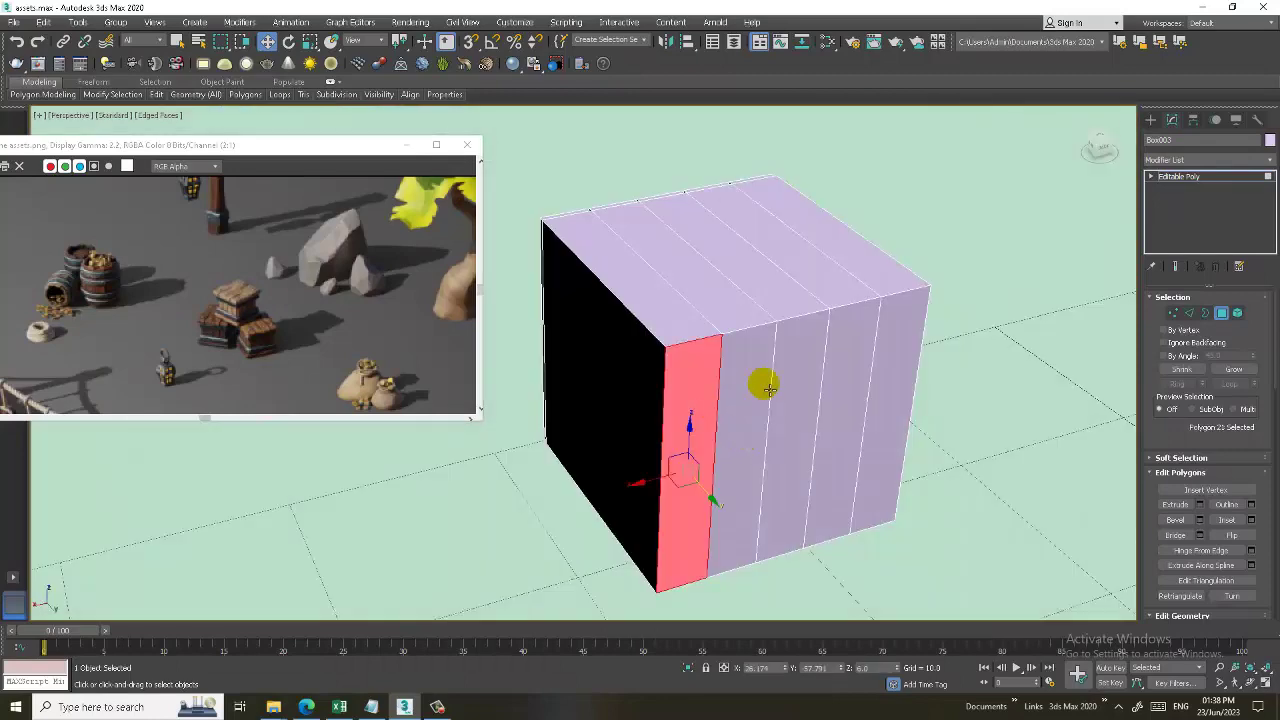
ctrl+click(764, 384)
ctrl+click(801, 376)
ctrl+click(867, 357)
ctrl+click(897, 356)
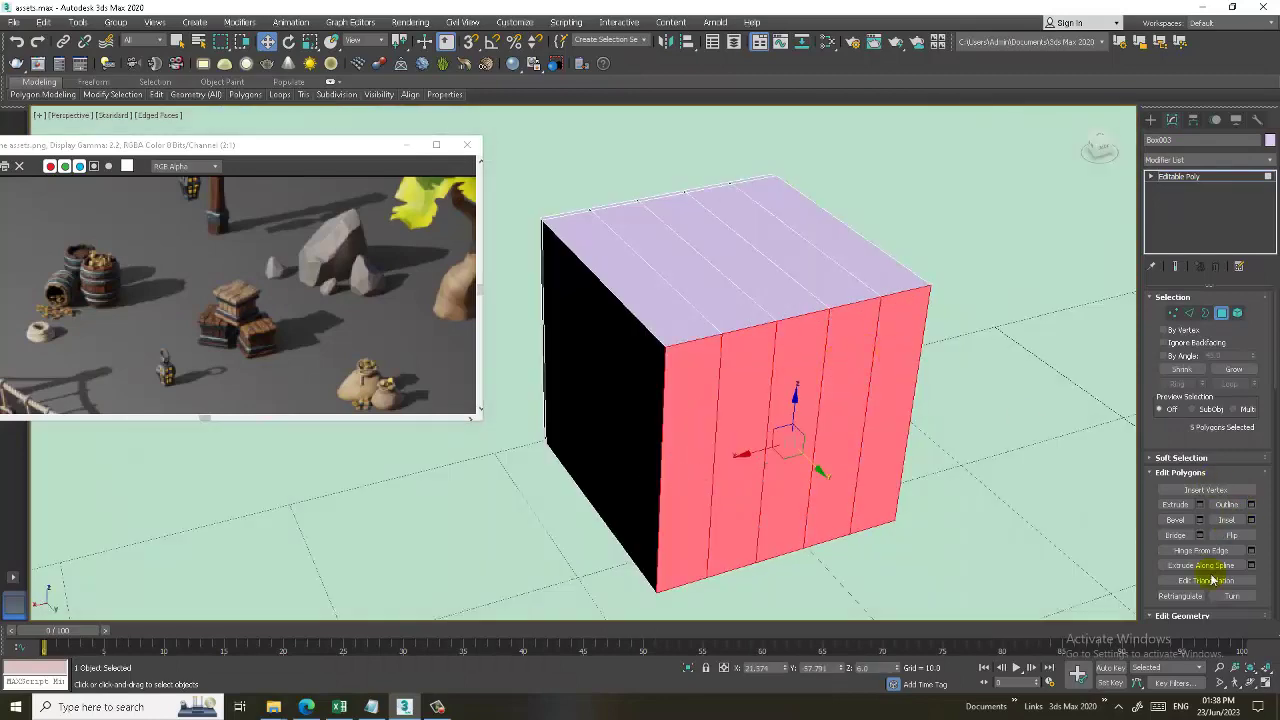
click(1251, 520)
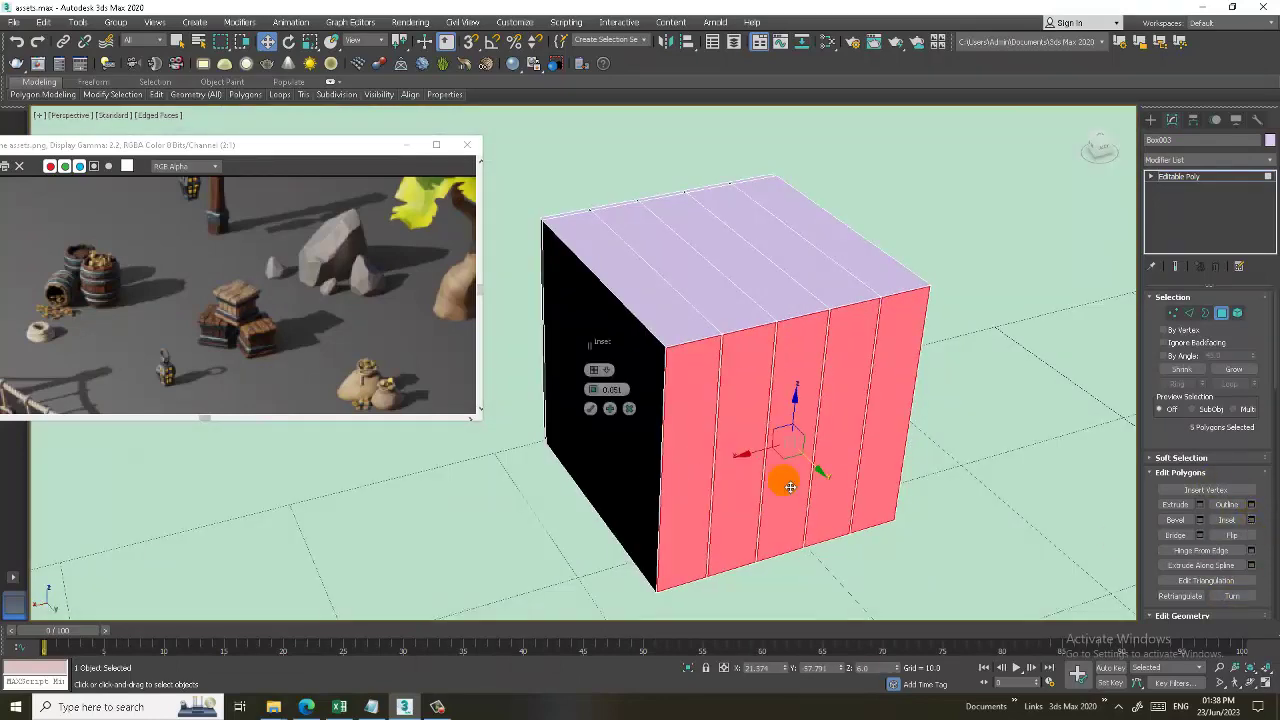
click(591, 410)
Extrude the five strips outward by 10.0.
click(1200, 505)
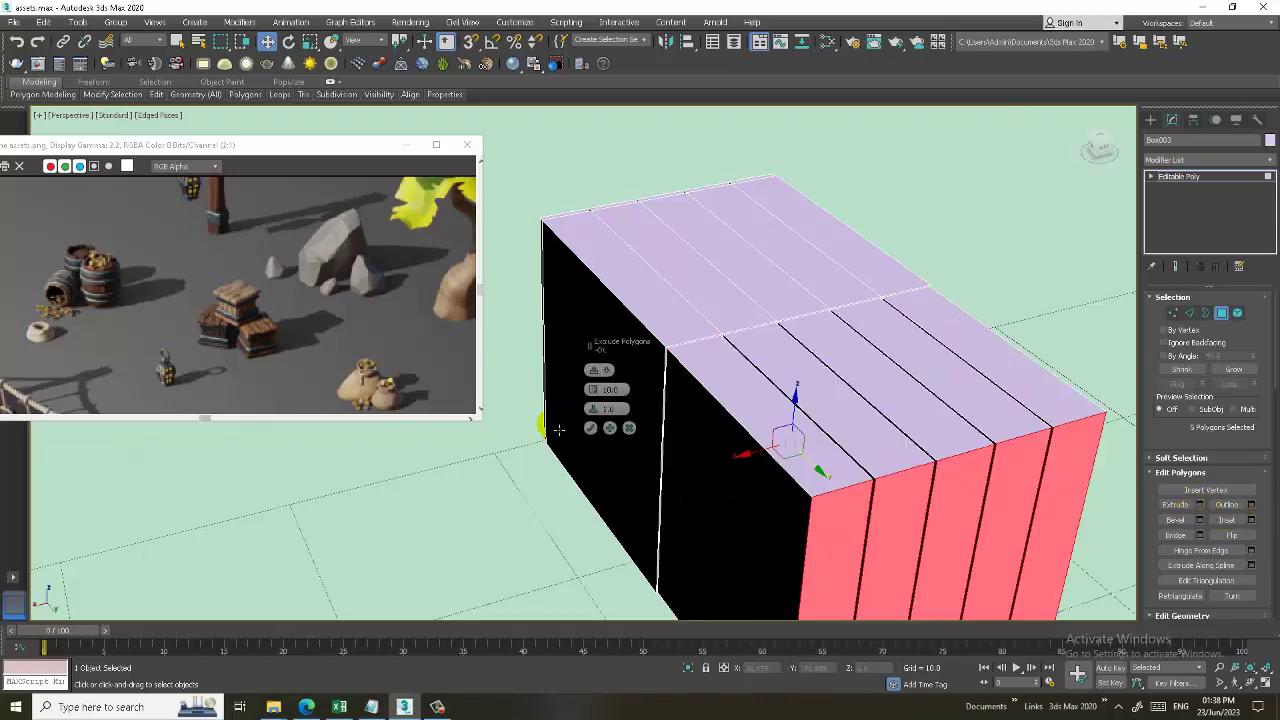
click(591, 428)
mouse_move(600, 430)
alt+middle_down()
mouse_move(843, 423)
mouse_move(886, 409)
mouse_move(929, 507)
mouse_move(786, 457)
alt+middle_up()
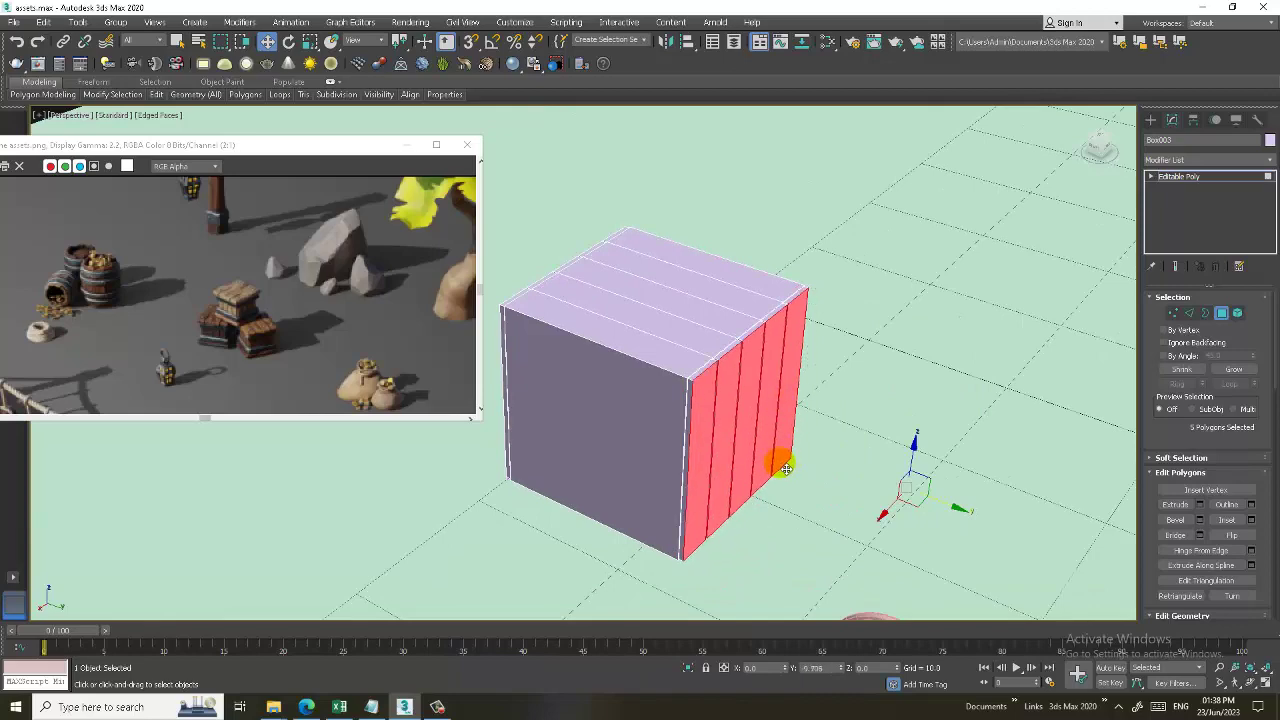
alt+middle_drag(586, 401, 608, 394)
scroll(743, 421, up, 3)
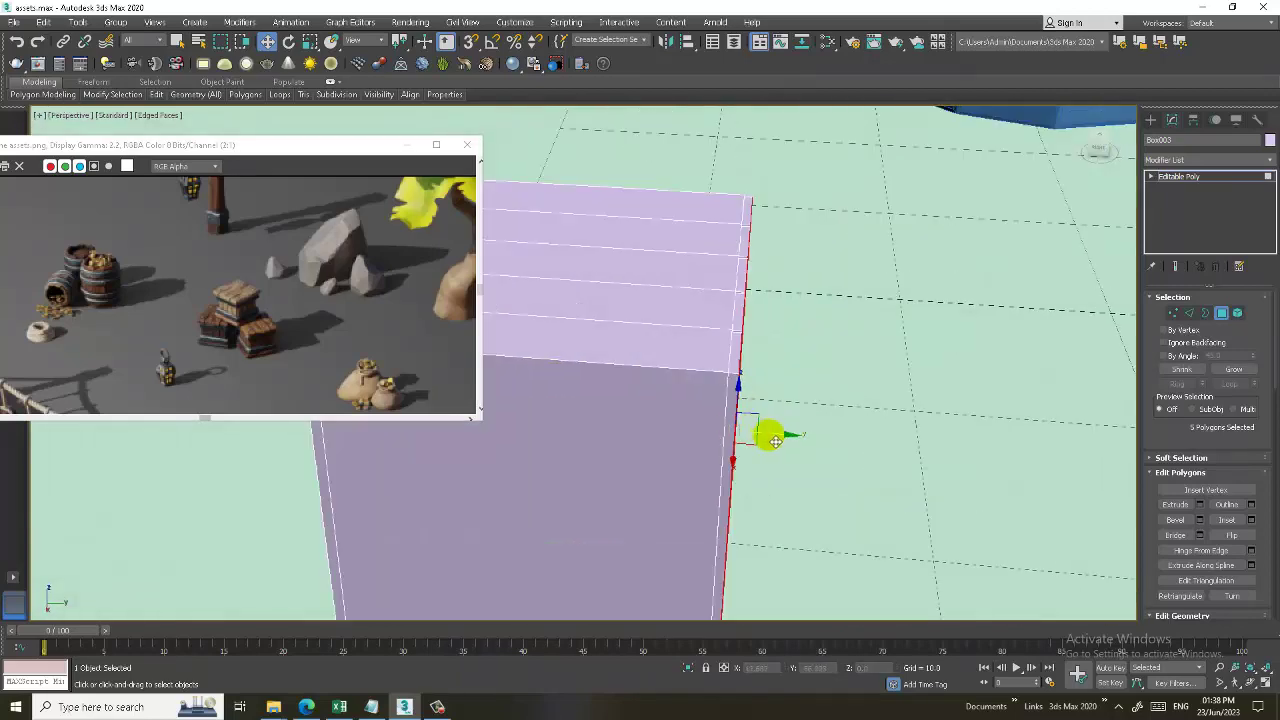
mouse_move(775, 441)
middle_down()
mouse_move(797, 402)
mouse_move(857, 400)
mouse_move(743, 386)
middle_up()
scroll(749, 400, down, 3)
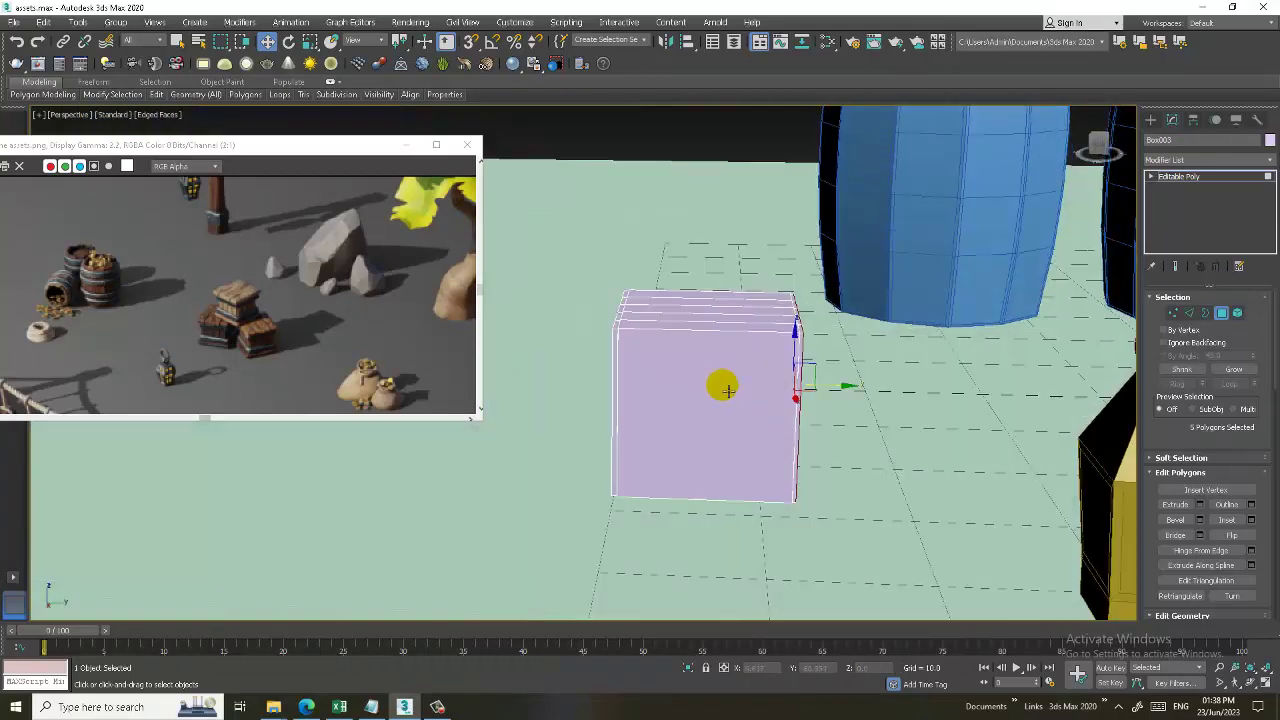
Connect the selected top edges to add vertical edge divisions around the box.
key(2)
scroll(766, 451, up, 2)
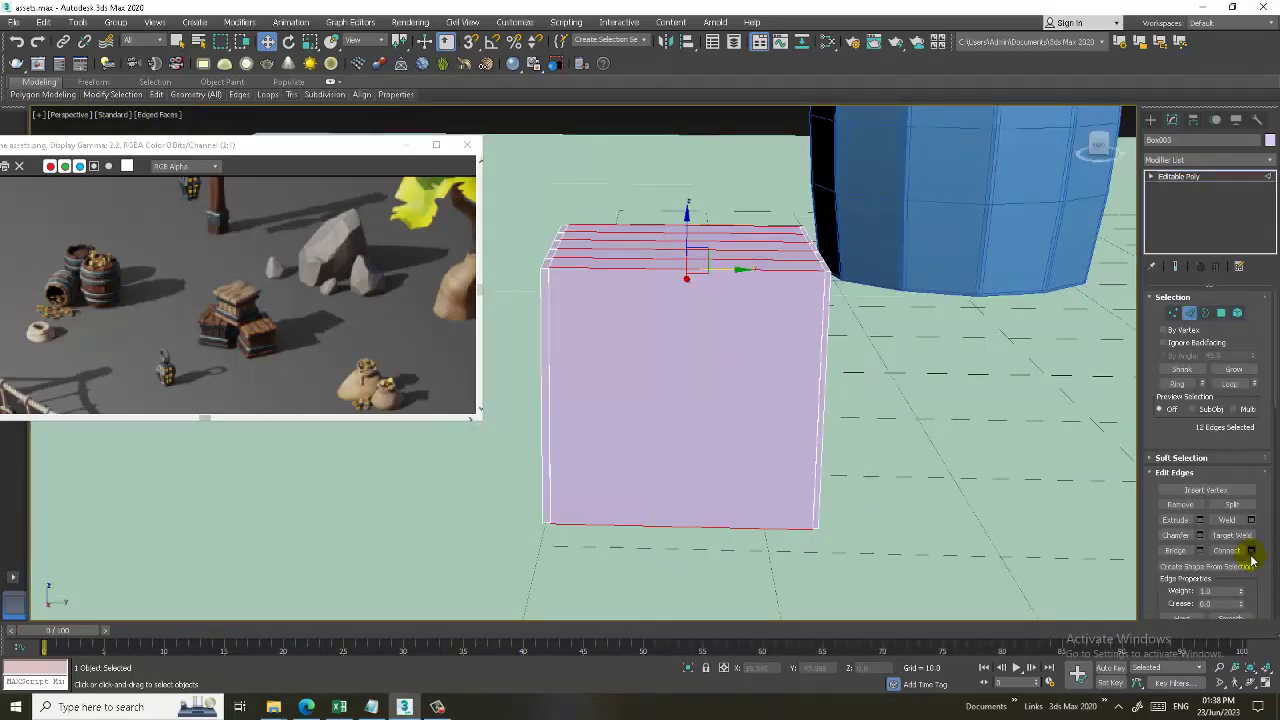
click(1250, 551)
click(591, 429)
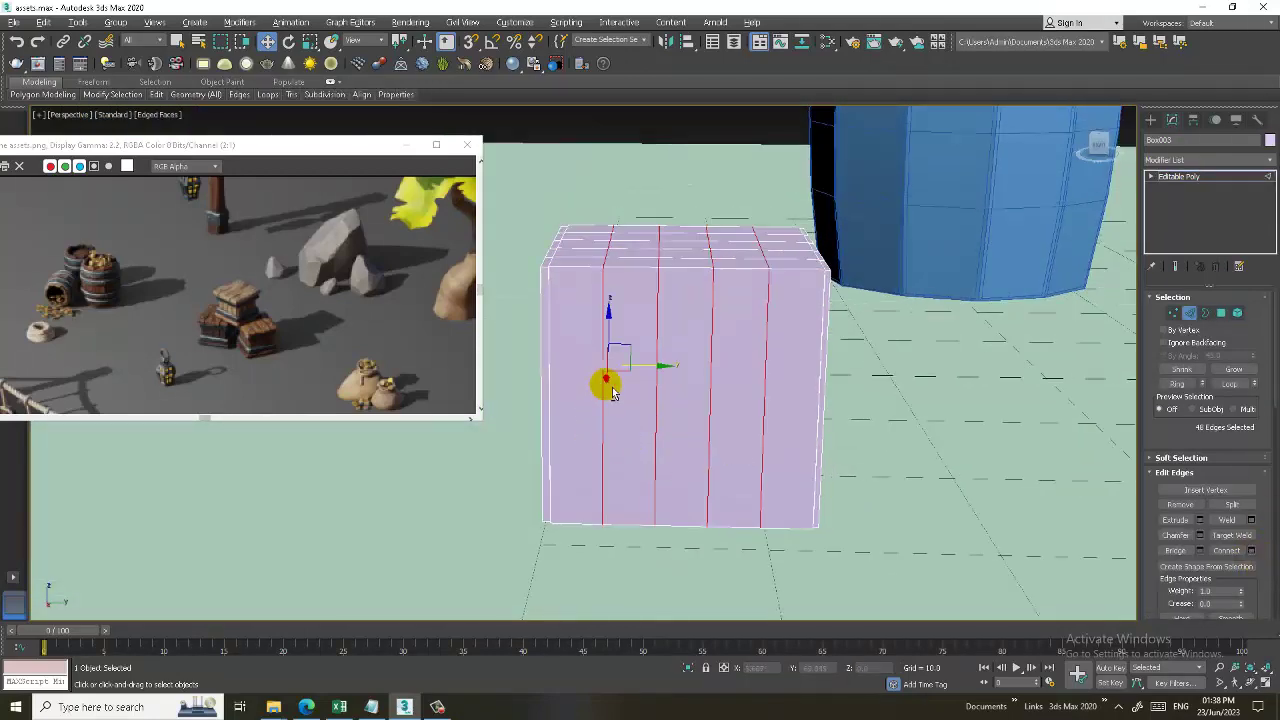
alt+middle_drag(612, 393, 623, 386)
Select five side faces and inset them by 0.051.
key(4)
click(623, 366)
mouse_move(843, 366)
alt+middle_down()
mouse_move(709, 364)
mouse_move(877, 366)
alt+middle_up()
ctrl+click(712, 340)
ctrl+click(763, 320)
ctrl+click(855, 313)
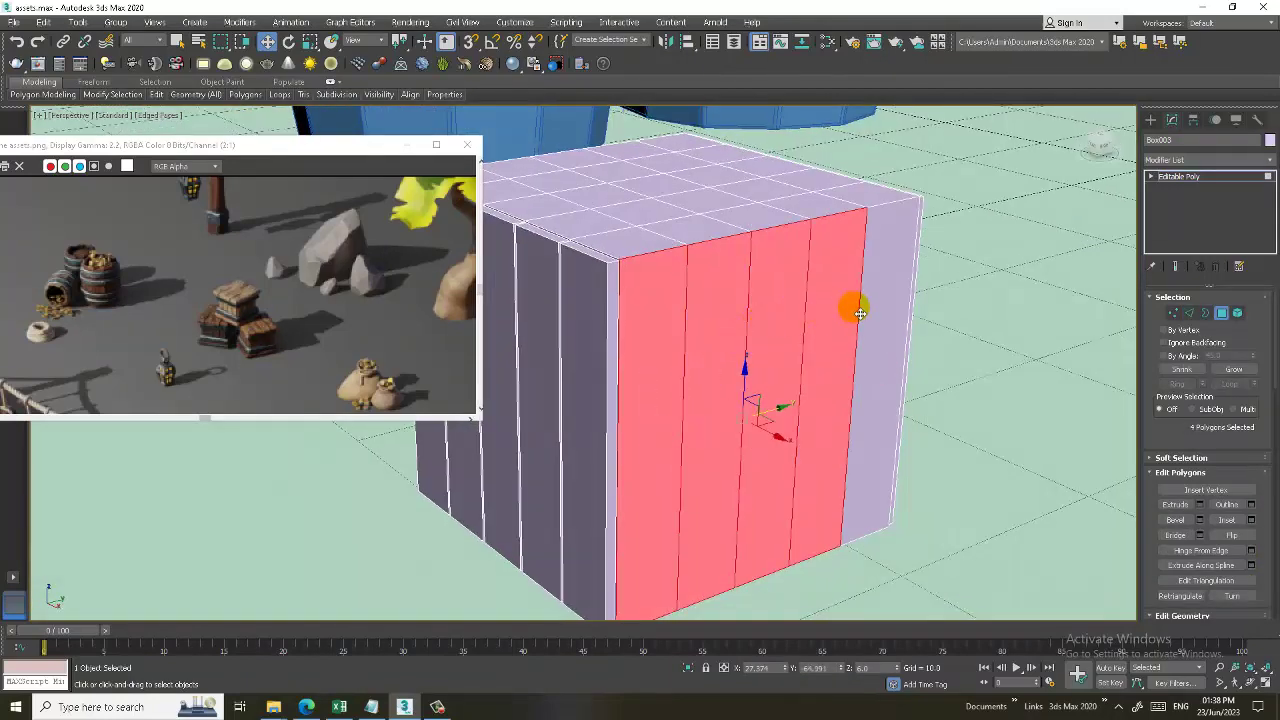
ctrl+click(872, 313)
click(1251, 520)
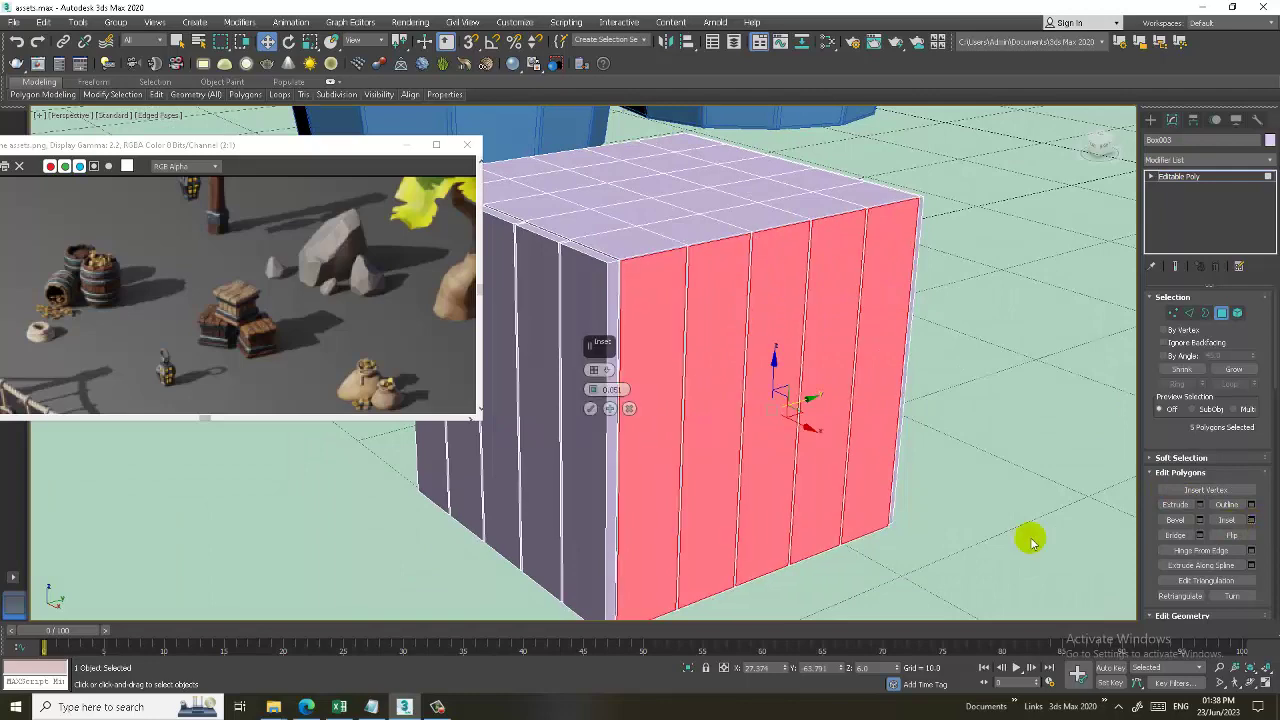
click(591, 410)
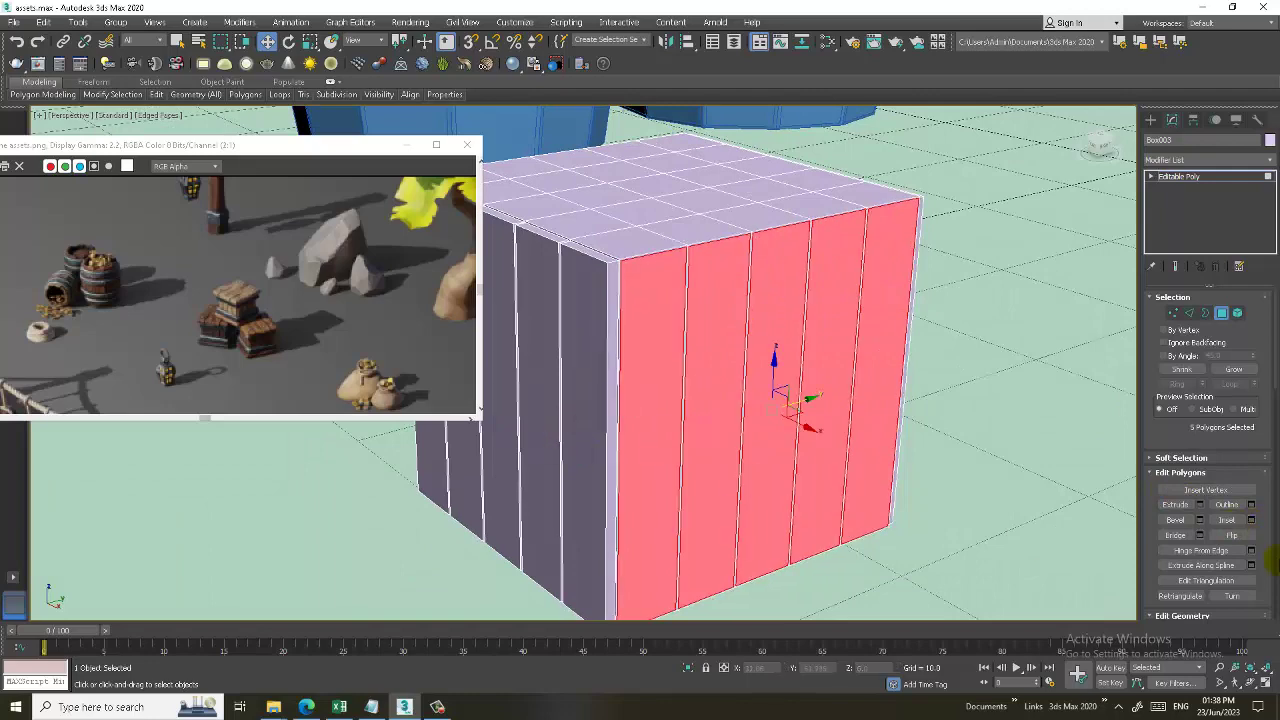
Extrude the side faces and move them along X to adjust the box's depth.
click(1200, 507)
click(592, 428)
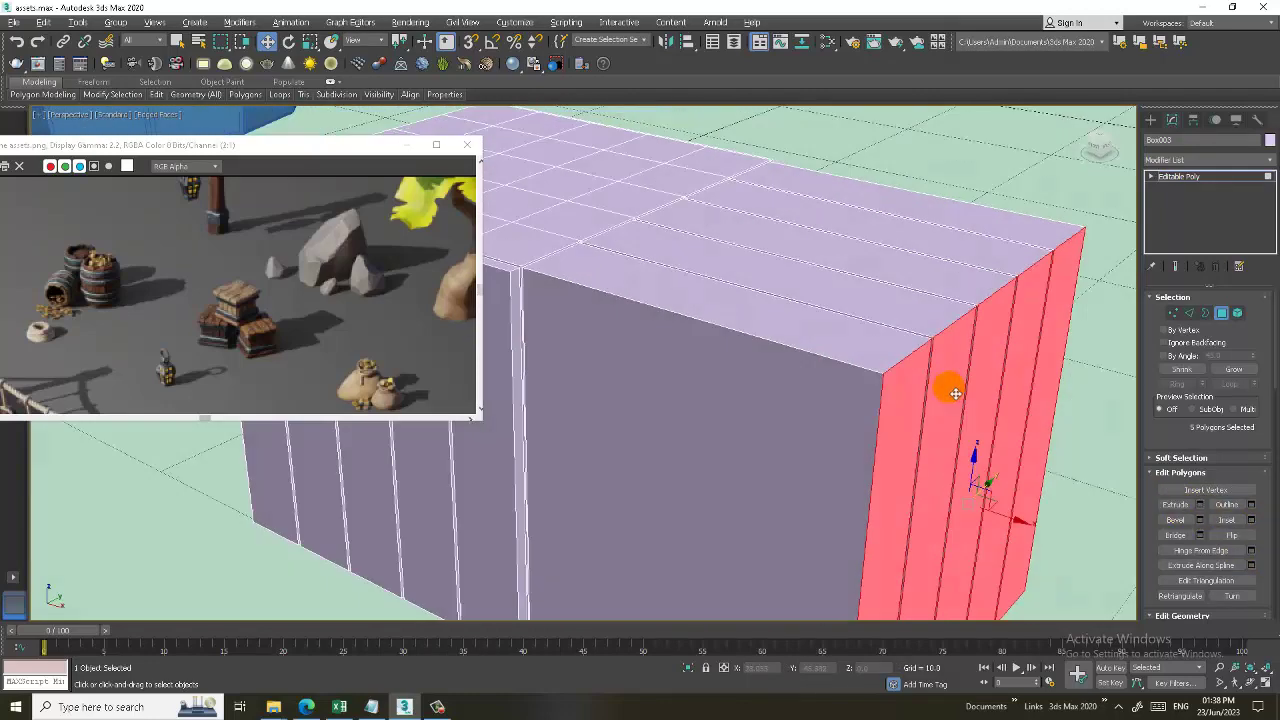
drag(955, 393, 1017, 523)
drag(1055, 485, 625, 358)
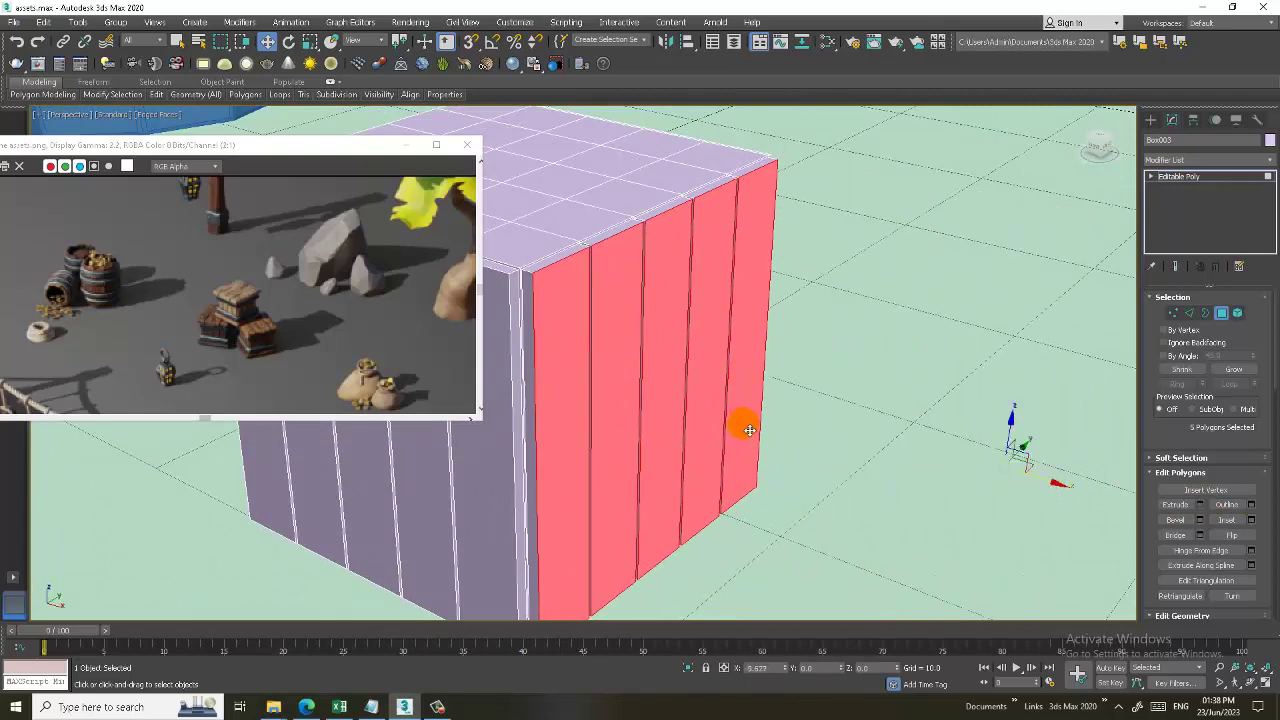
alt+middle_drag(694, 363, 531, 363)
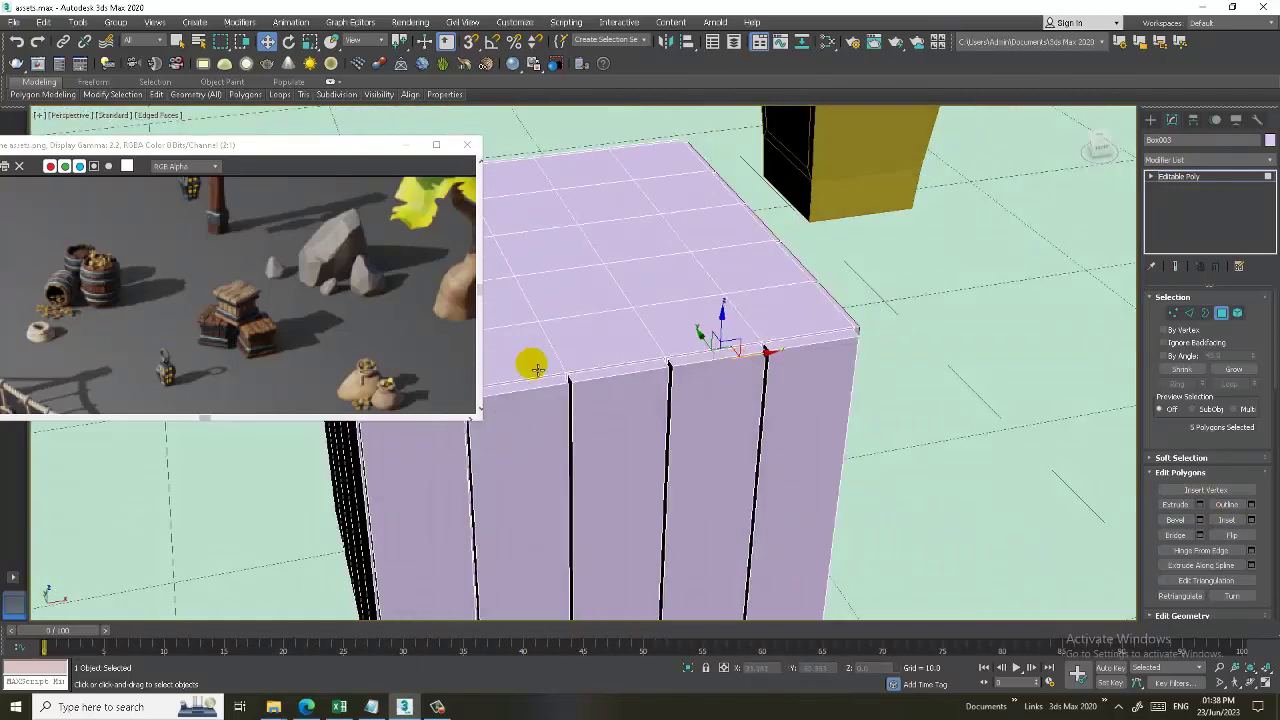
Inset and extrude five front faces, then slide them back into the box.
click(921, 409)
drag(921, 409, 523, 341)
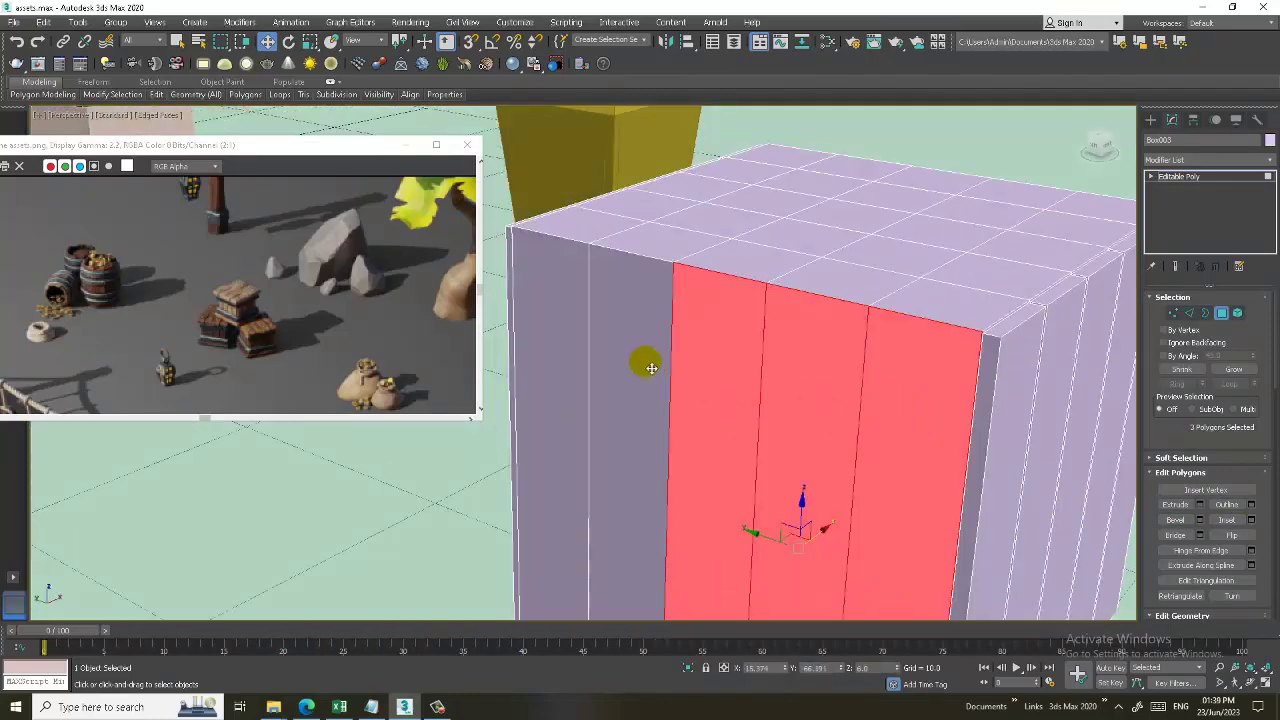
click(1251, 520)
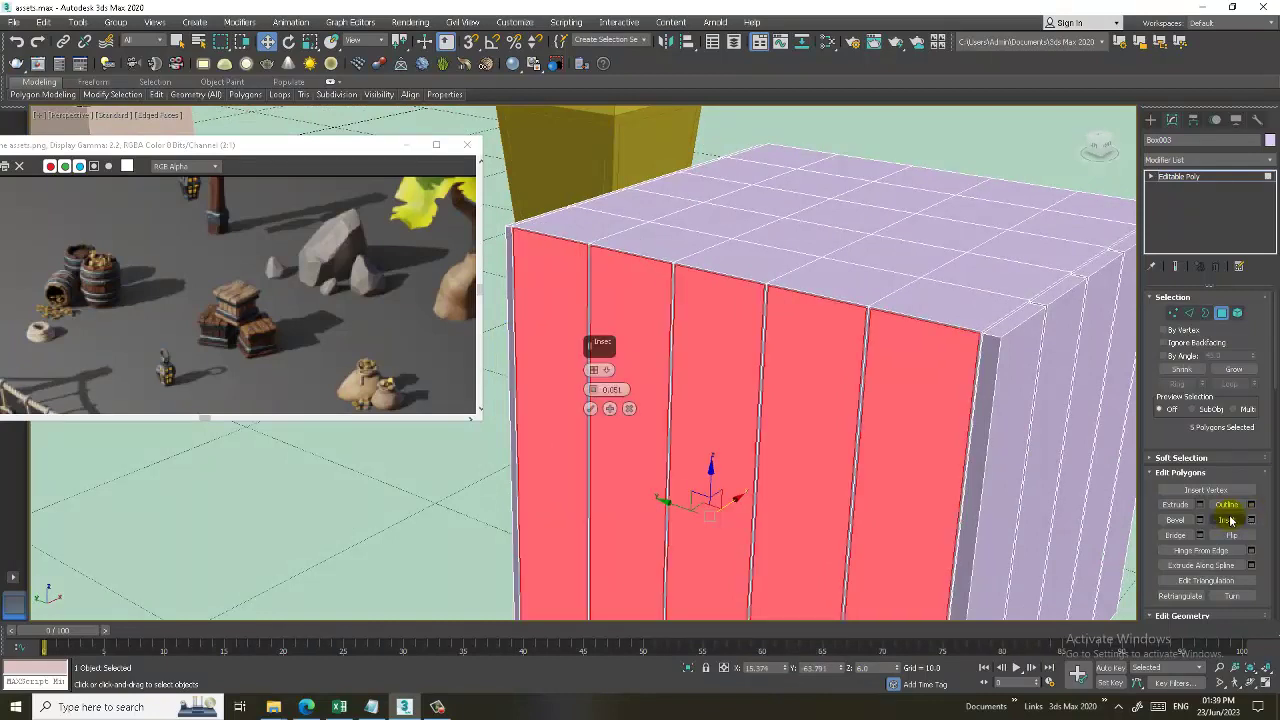
click(609, 423)
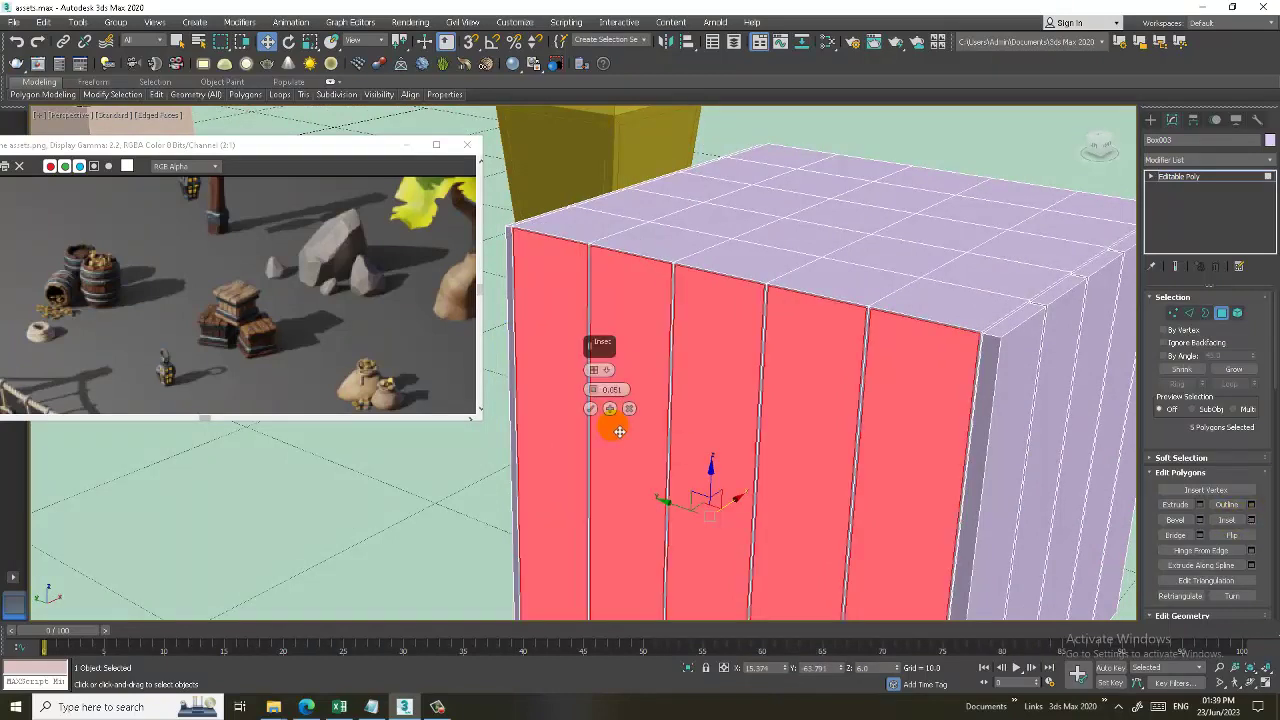
click(1201, 505)
click(588, 426)
alt+middle_drag(591, 428, 640, 443)
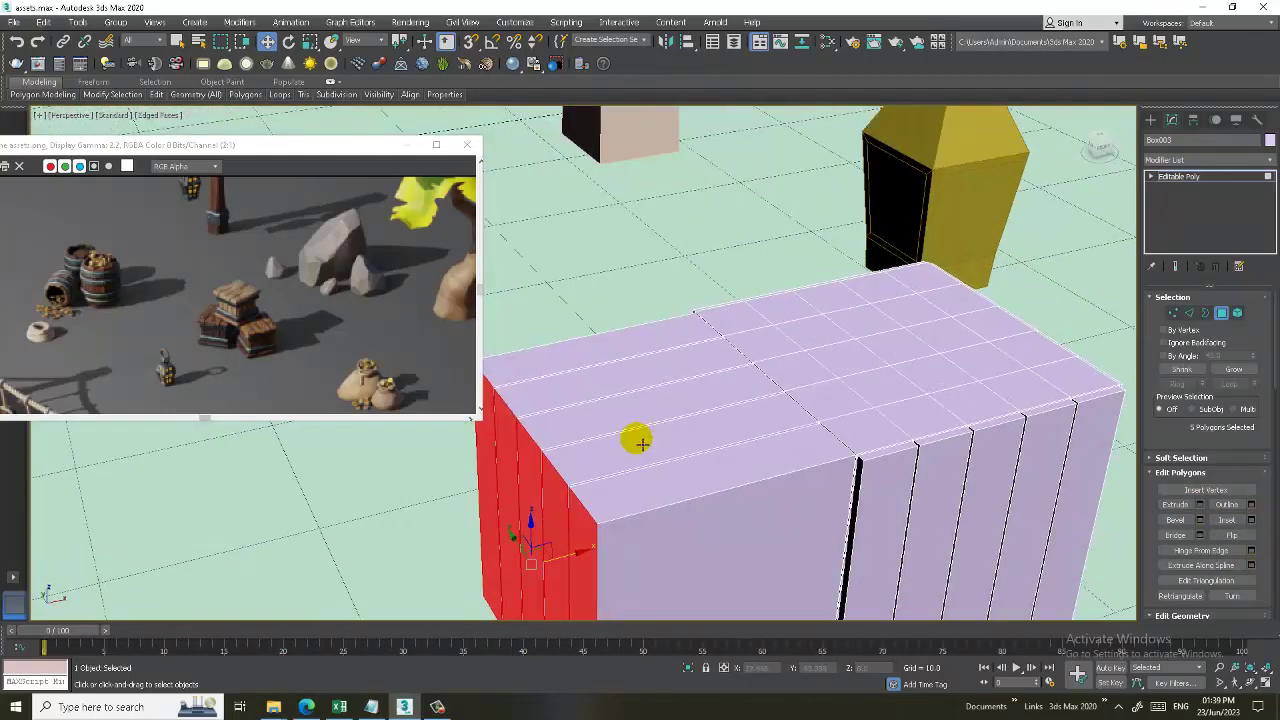
drag(579, 553, 800, 510)
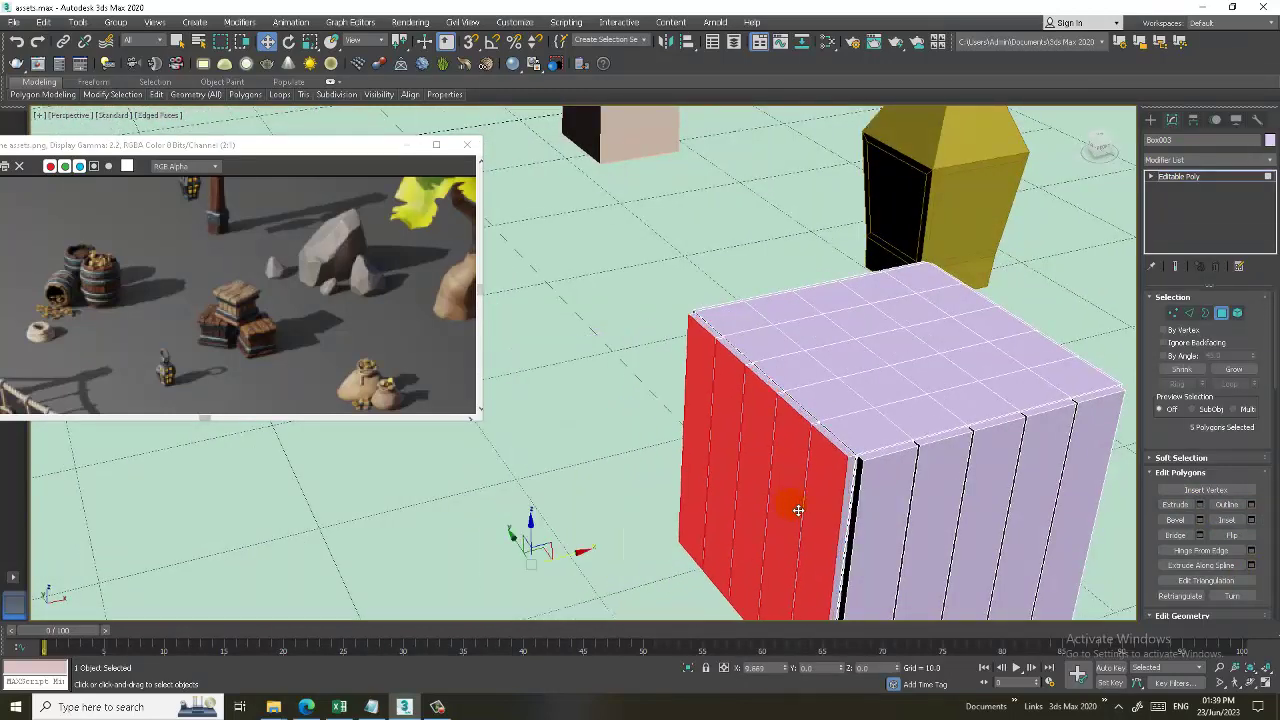
Paint-select four top faces along the box's front edge.
mouse_move(909, 449)
alt+middle_down()
mouse_move(703, 337)
mouse_move(823, 400)
mouse_move(760, 397)
mouse_move(628, 489)
alt+middle_up()
mouse_move(628, 489)
mouse_down()
mouse_move(720, 434)
mouse_move(831, 429)
mouse_move(854, 403)
mouse_move(942, 384)
mouse_move(877, 343)
mouse_move(661, 413)
mouse_move(554, 422)
mouse_up()
drag(837, 303, 637, 370)
drag(958, 398, 595, 478)
Reselect a five-face strip running front to back on the top and inset it by 0.051.
click(1251, 520)
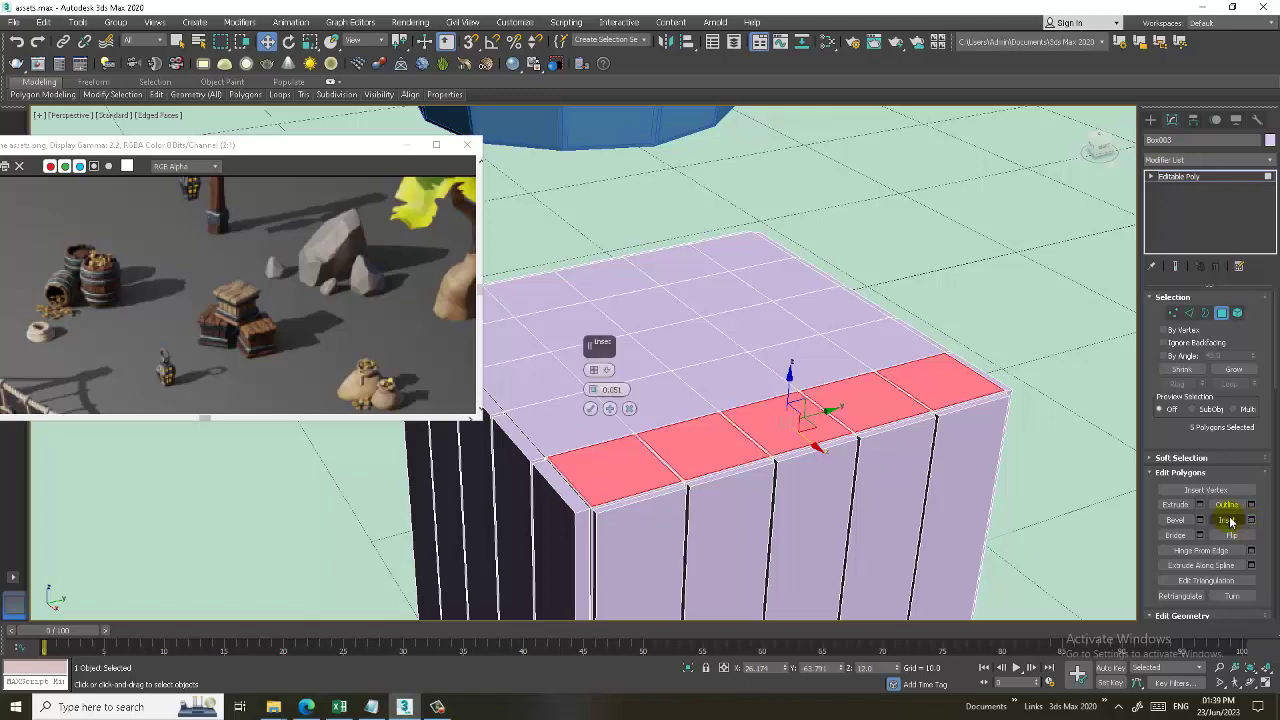
mouse_move(647, 385)
alt+middle_down()
mouse_move(914, 471)
mouse_move(734, 471)
alt+middle_up()
click(590, 408)
mouse_move(780, 325)
mouse_down()
mouse_move(640, 482)
mouse_move(537, 476)
mouse_up()
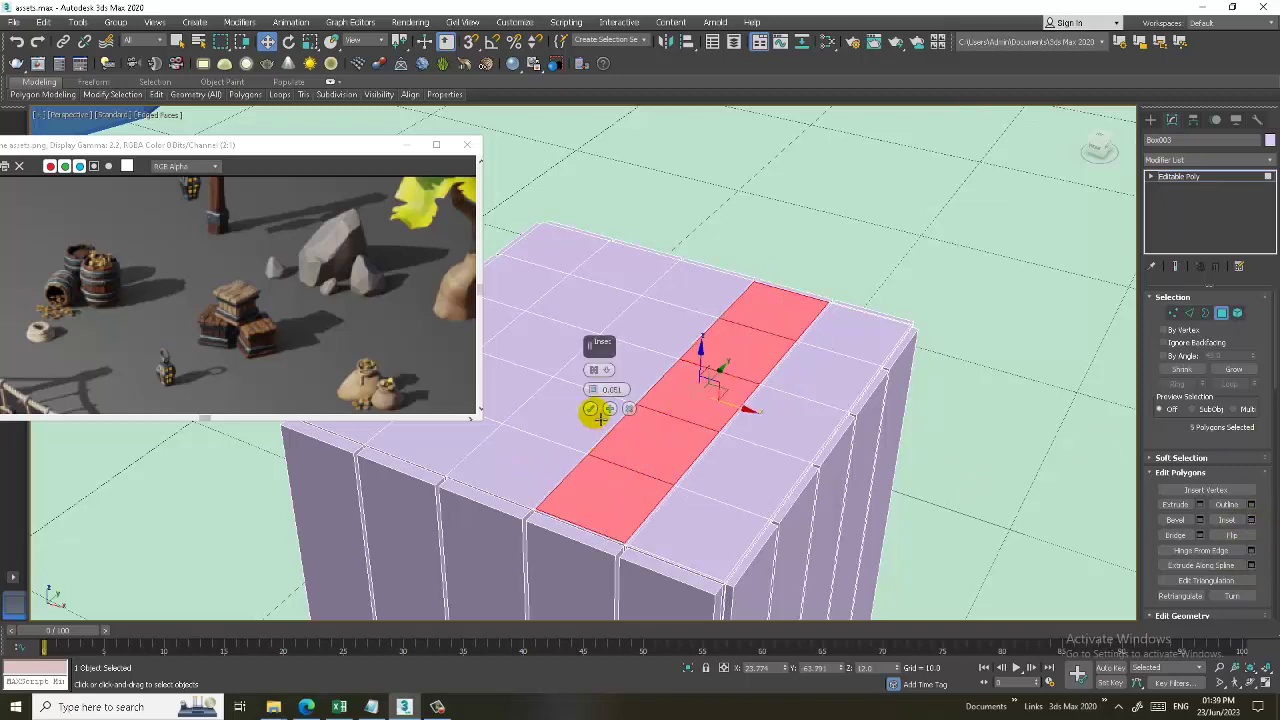
click(534, 451)
ctrl+drag(592, 411, 712, 288)
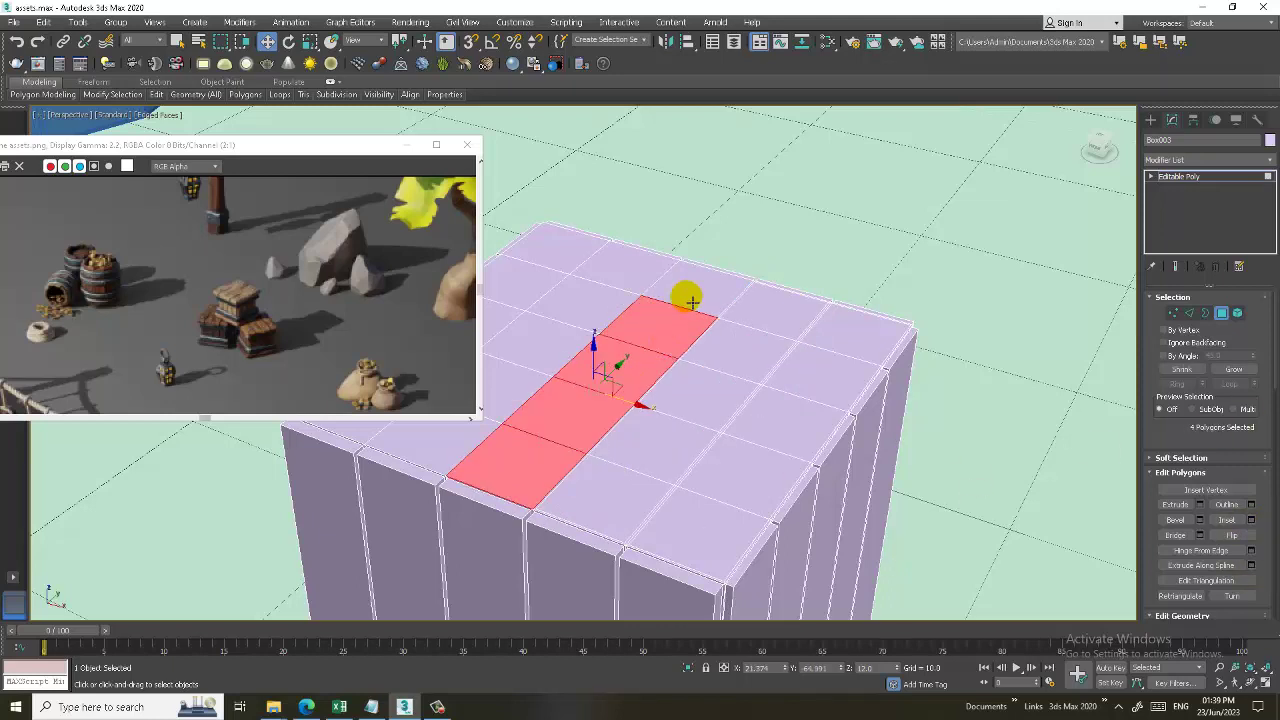
click(1251, 520)
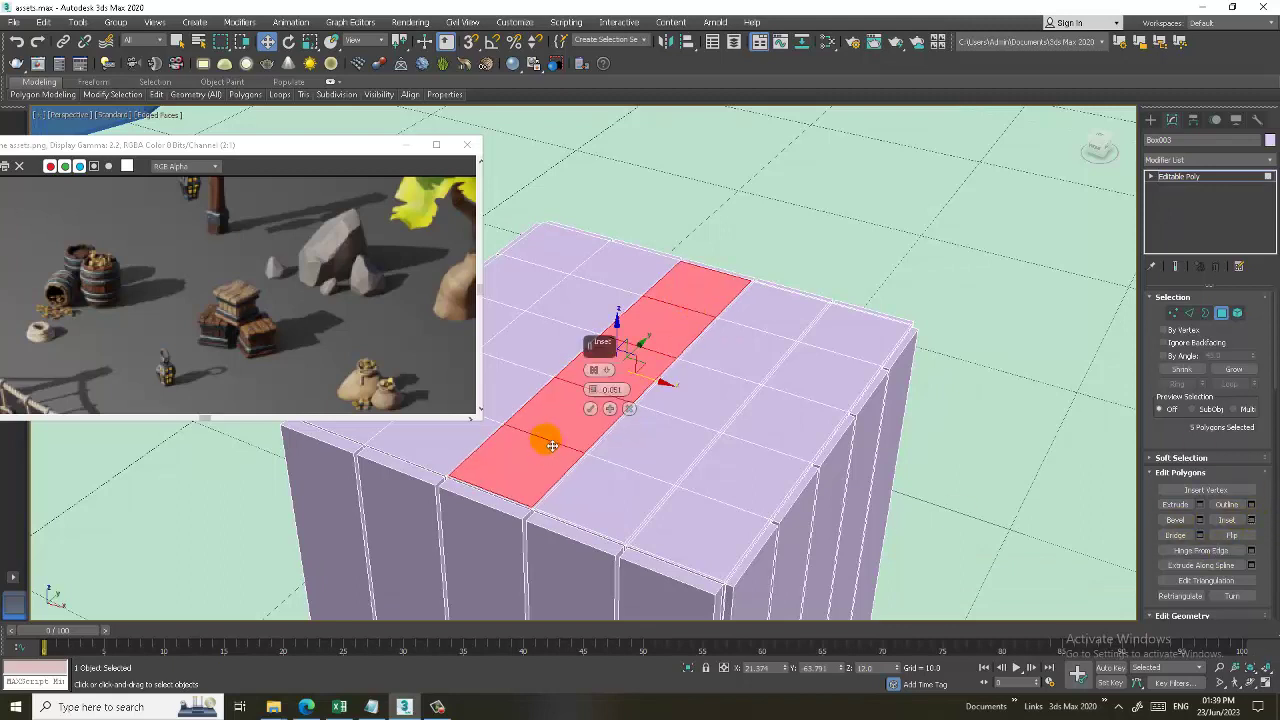
click(591, 409)
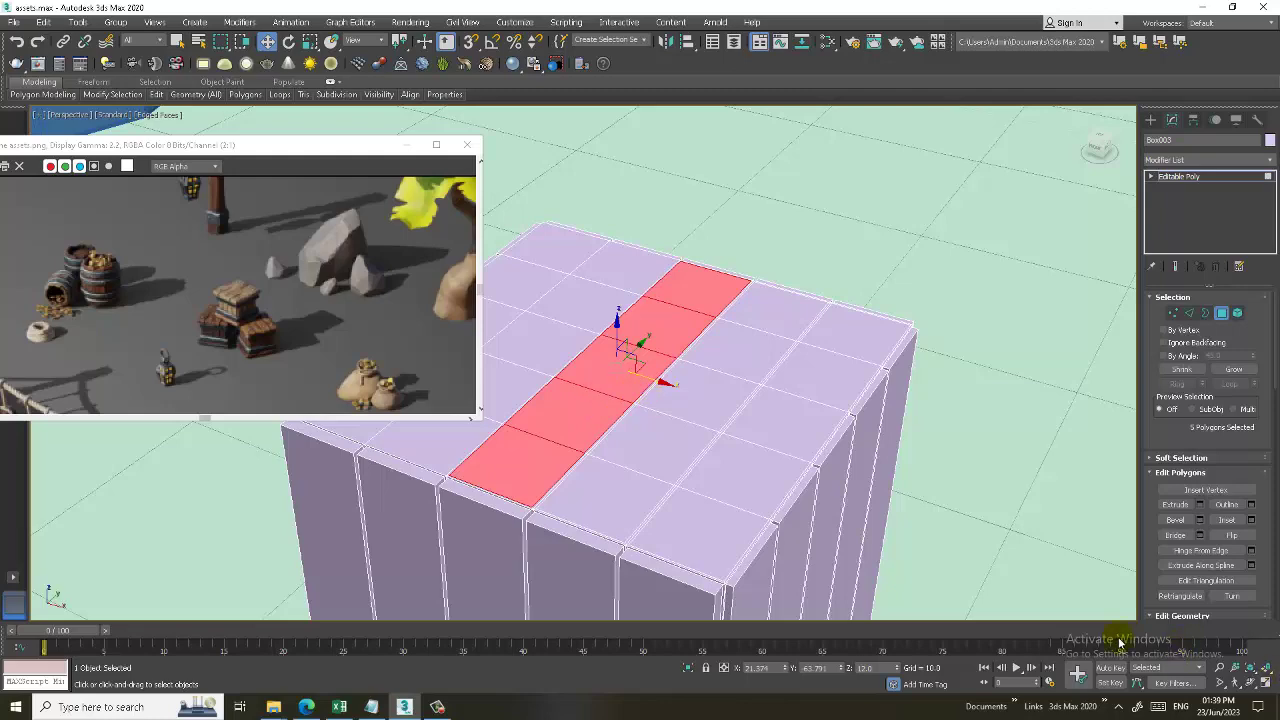
Inset the strip of five top faces running to the front edge.
middle_drag(705, 504, 894, 439)
click(797, 261)
ctrl+click(745, 285)
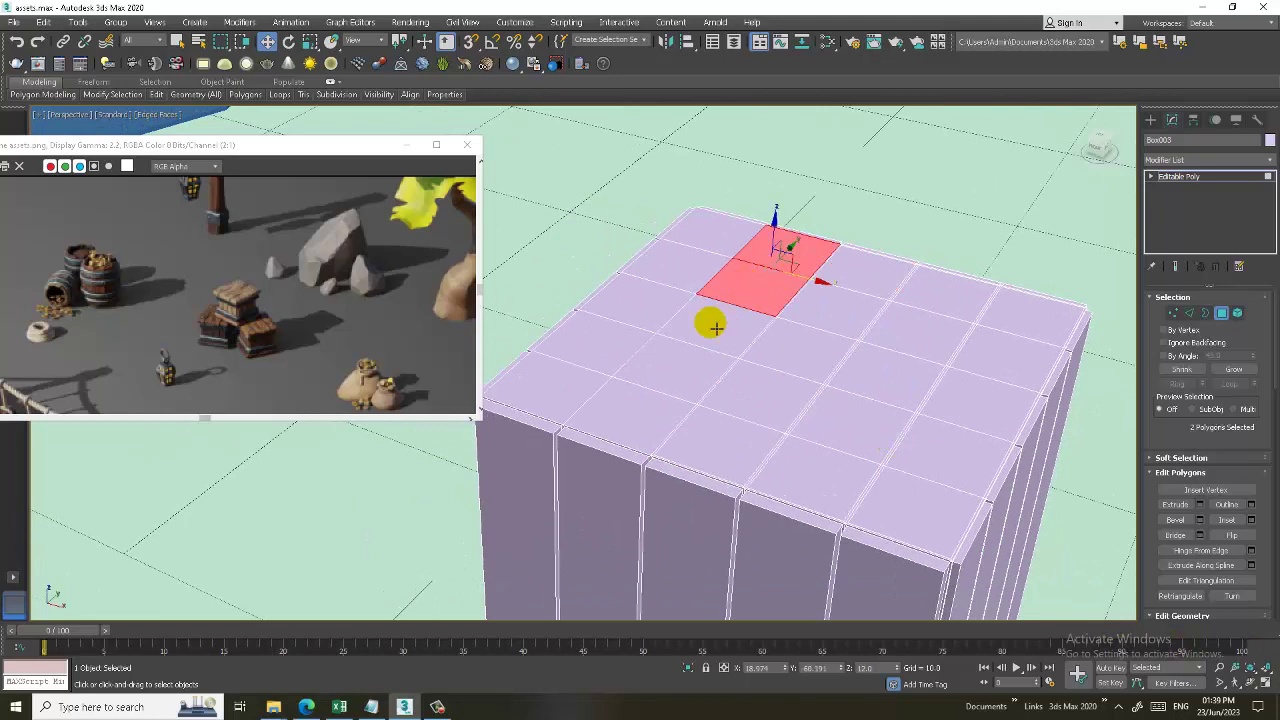
ctrl+click(712, 330)
ctrl+click(668, 378)
ctrl+click(628, 420)
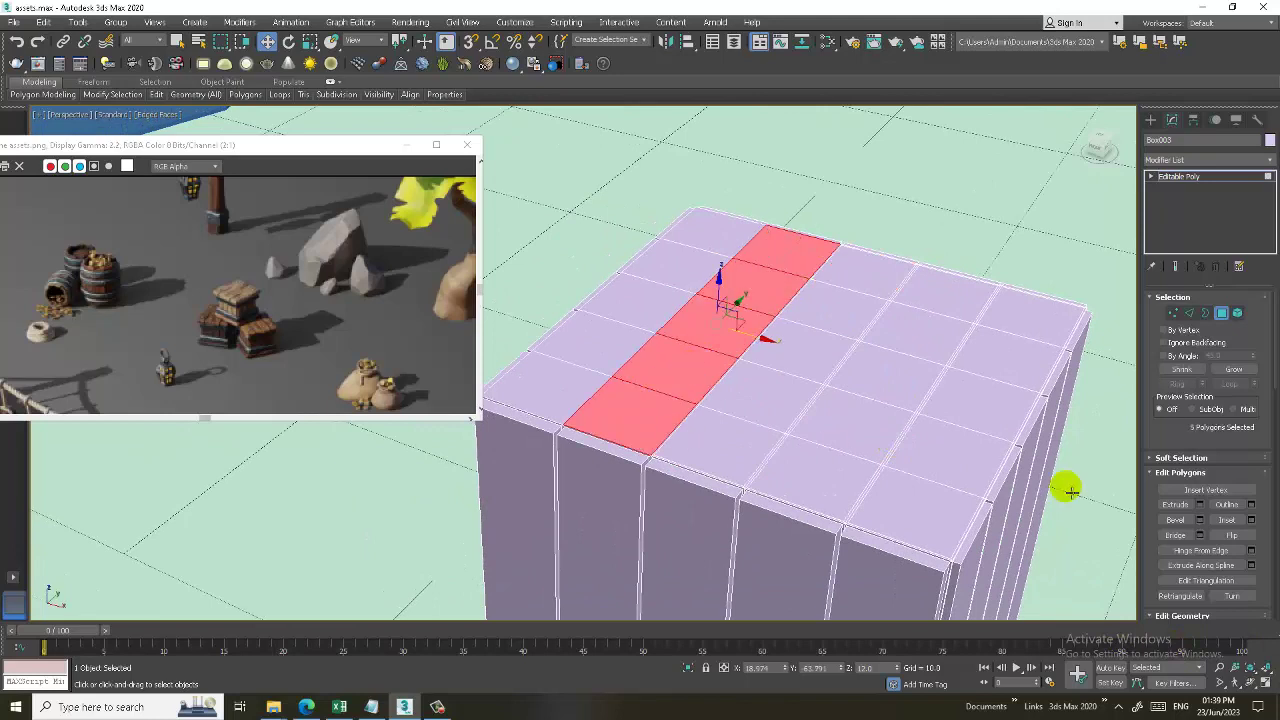
click(1250, 522)
click(587, 408)
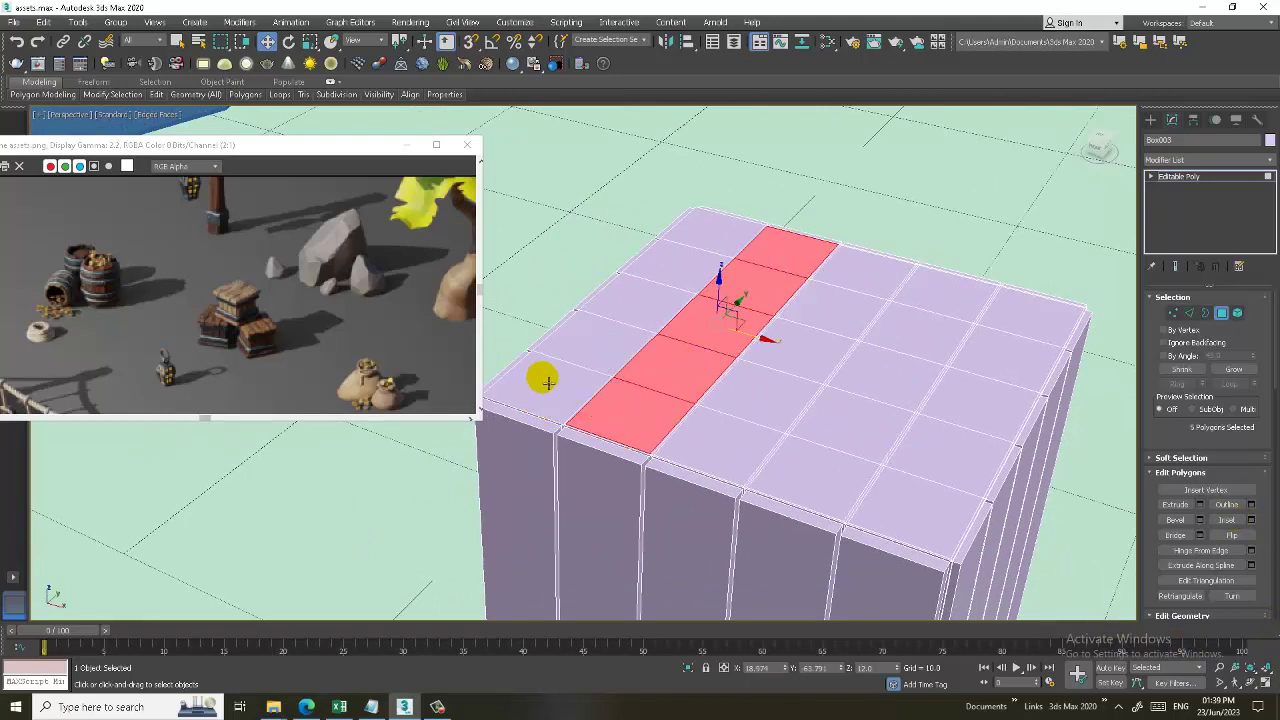
Inset the left-edge column of five top faces.
click(548, 383)
ctrl+click(590, 342)
ctrl+click(625, 305)
ctrl+click(662, 270)
ctrl+click(715, 230)
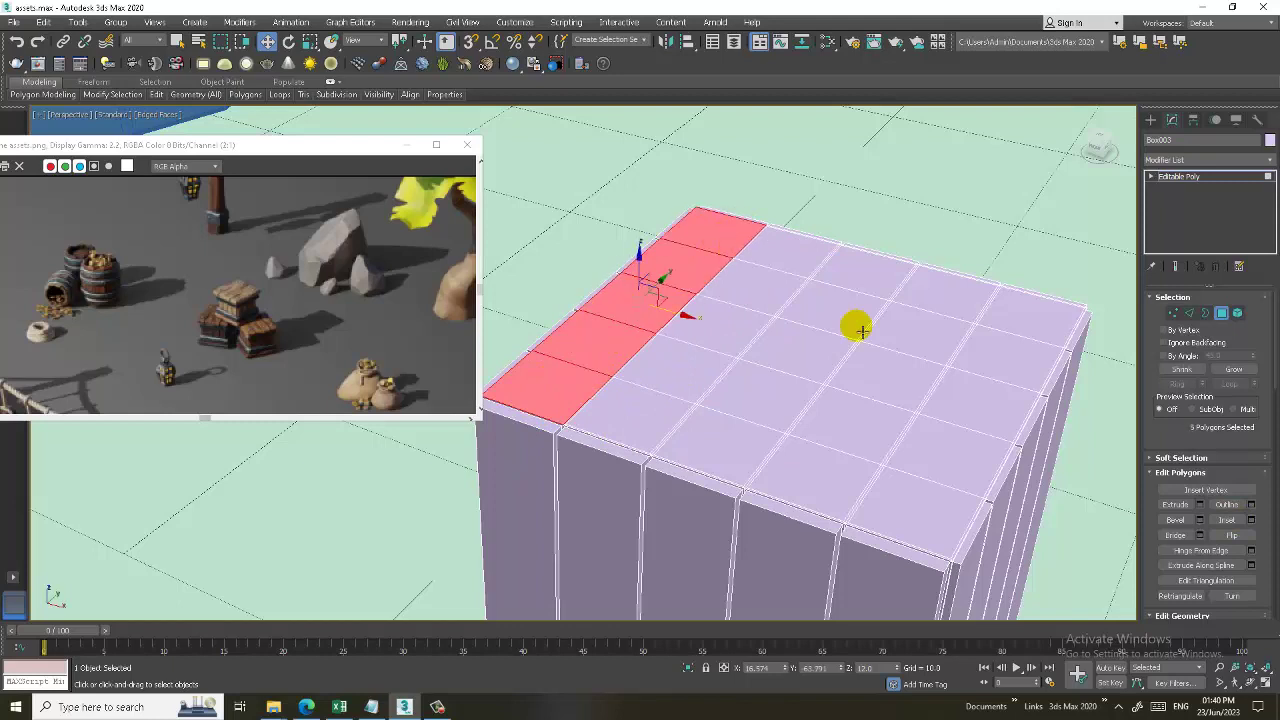
click(1252, 525)
click(596, 408)
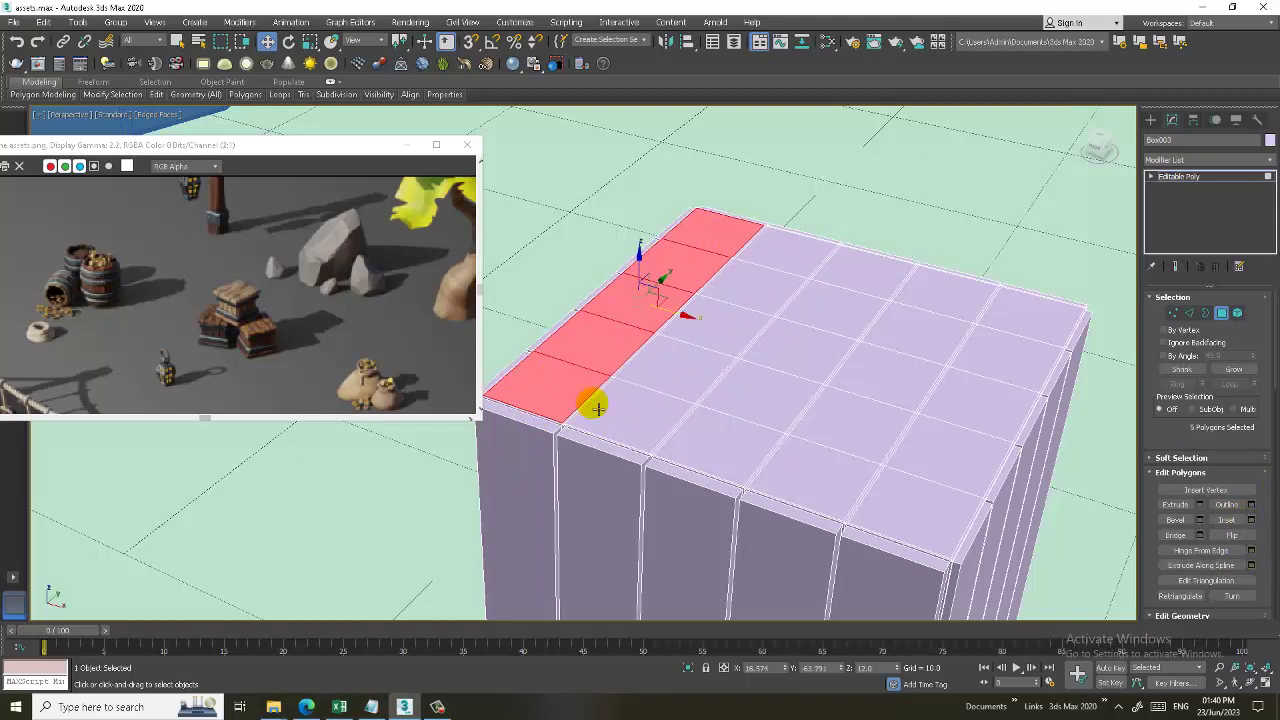
Cancel the extrude preview and start selecting the top faces column by column.
click(1203, 504)
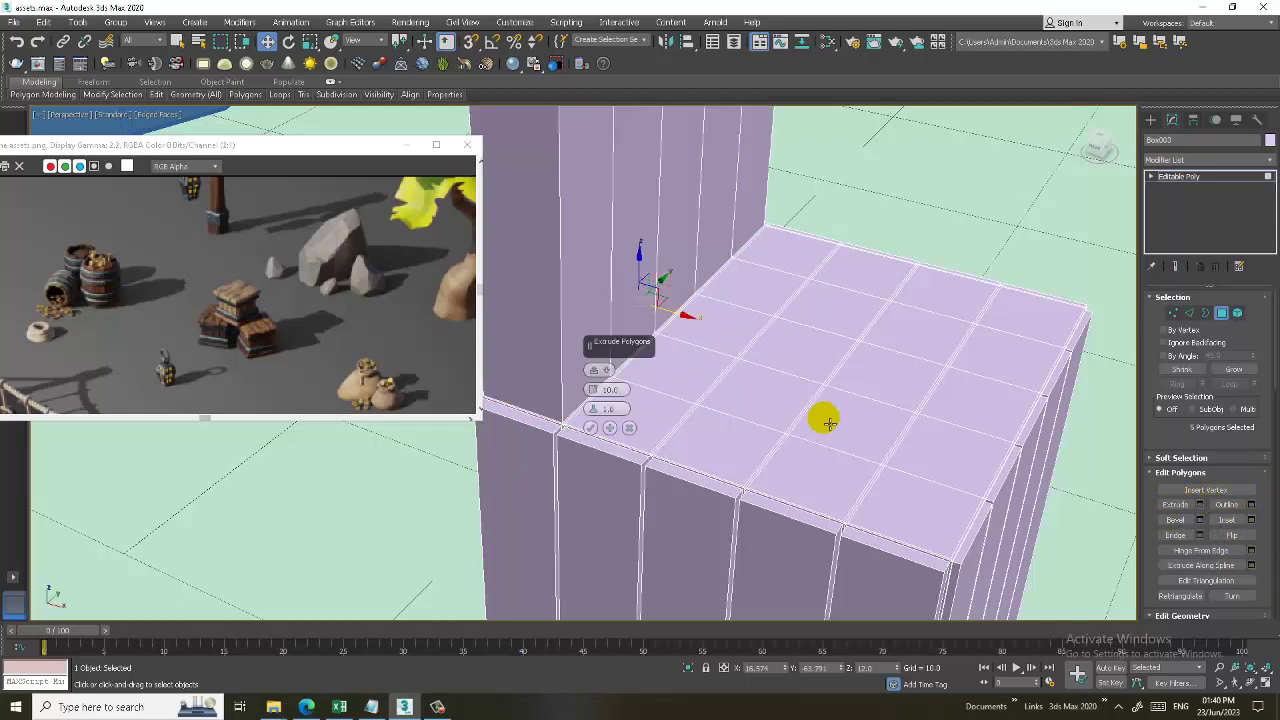
click(631, 426)
ctrl+click(692, 376)
ctrl+click(714, 337)
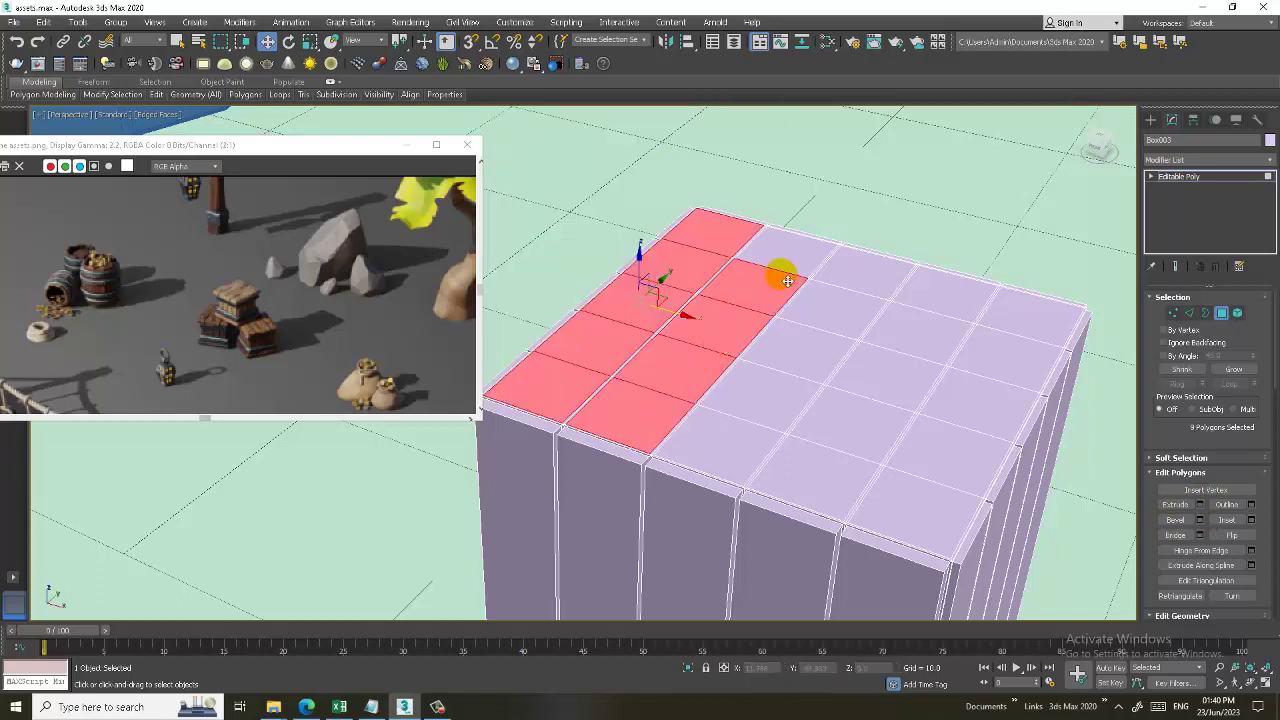
ctrl+click(770, 275)
ctrl+click(785, 260)
ctrl+click(860, 278)
ctrl+click(836, 308)
ctrl+click(800, 345)
ctrl+click(771, 386)
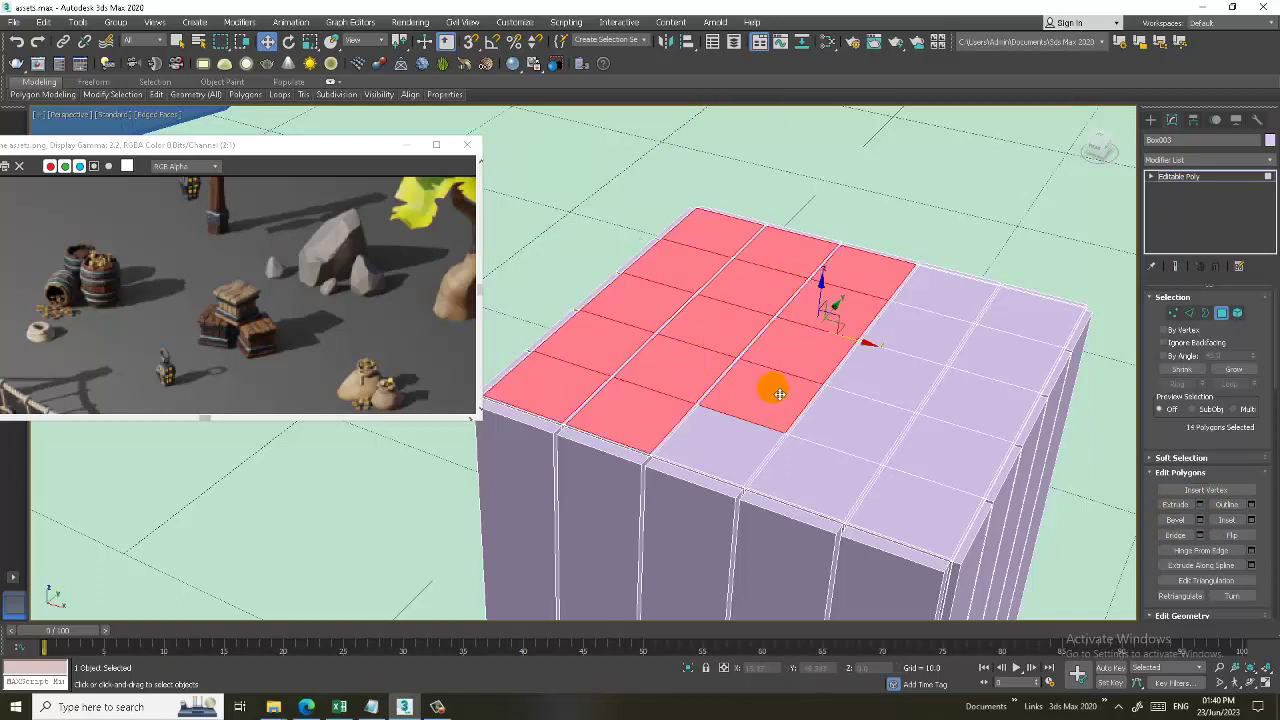
ctrl+click(736, 442)
ctrl+click(823, 466)
ctrl+click(888, 418)
Finish selecting all 25 top faces and extrude them 0.502 upward.
ctrl+click(915, 365)
ctrl+click(950, 300)
ctrl+click(1014, 323)
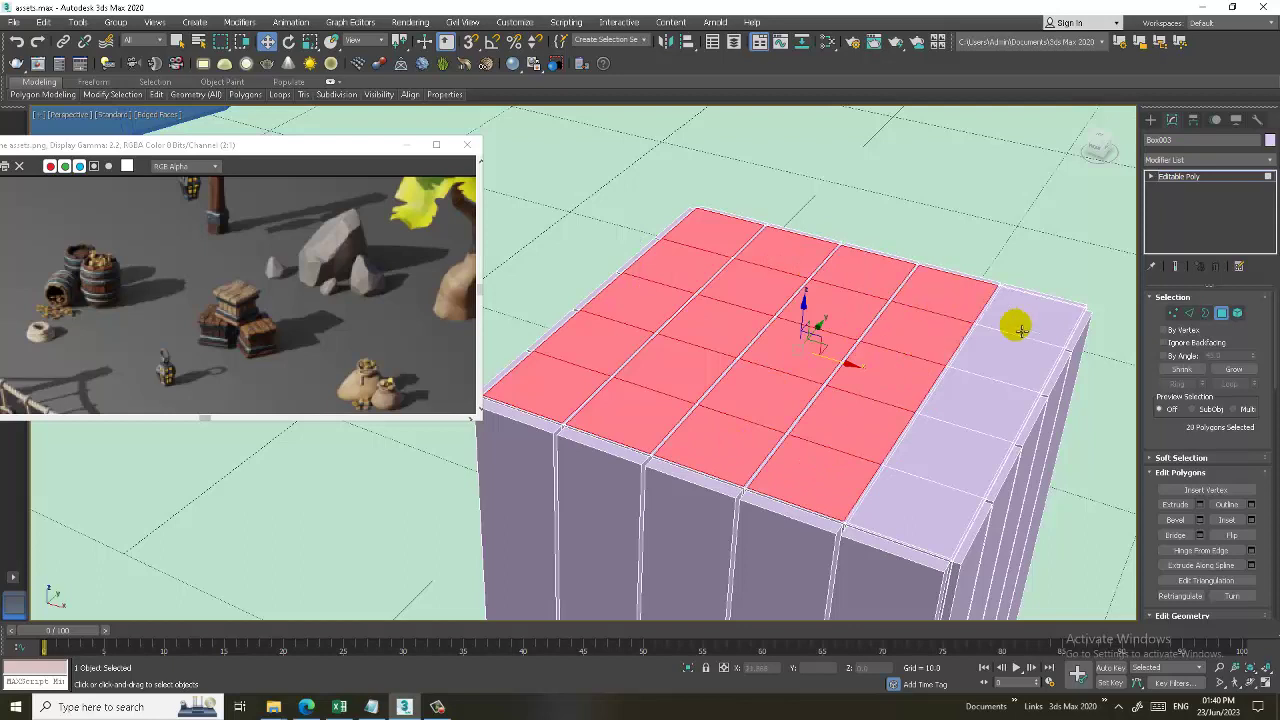
ctrl+click(1030, 317)
ctrl+click(1000, 355)
ctrl+click(975, 393)
ctrl+click(968, 436)
ctrl+click(920, 508)
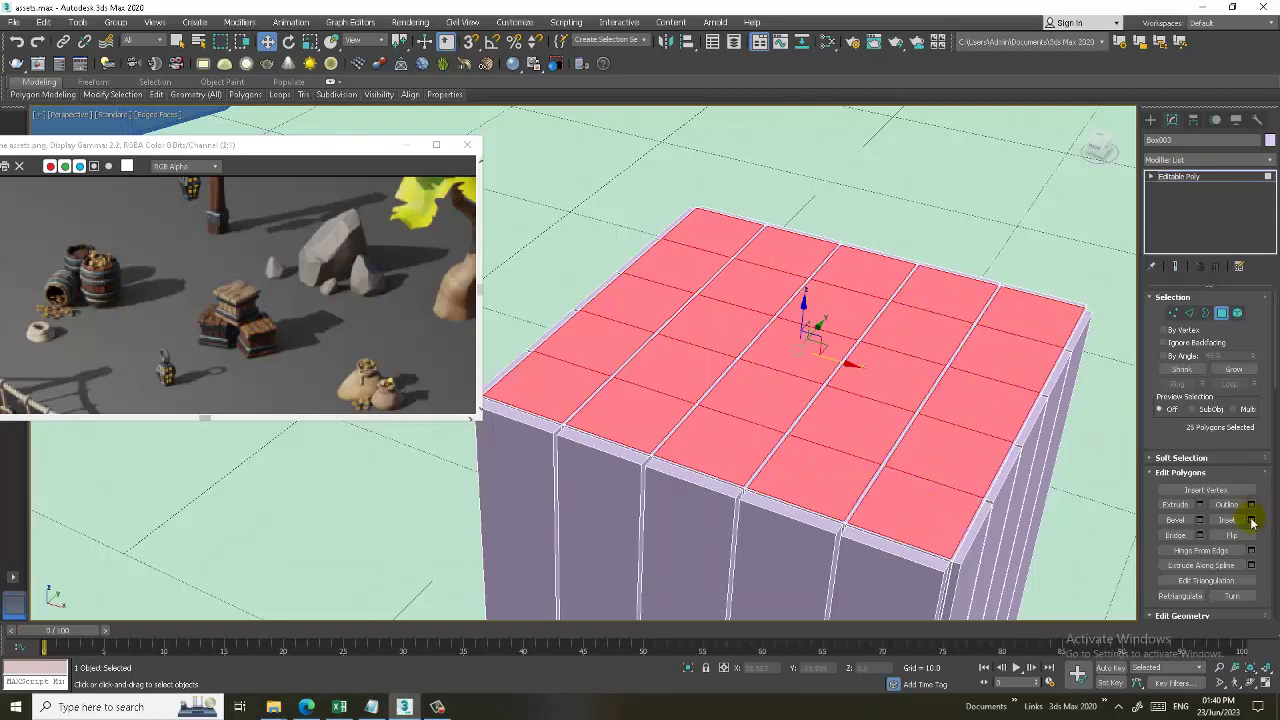
click(1200, 505)
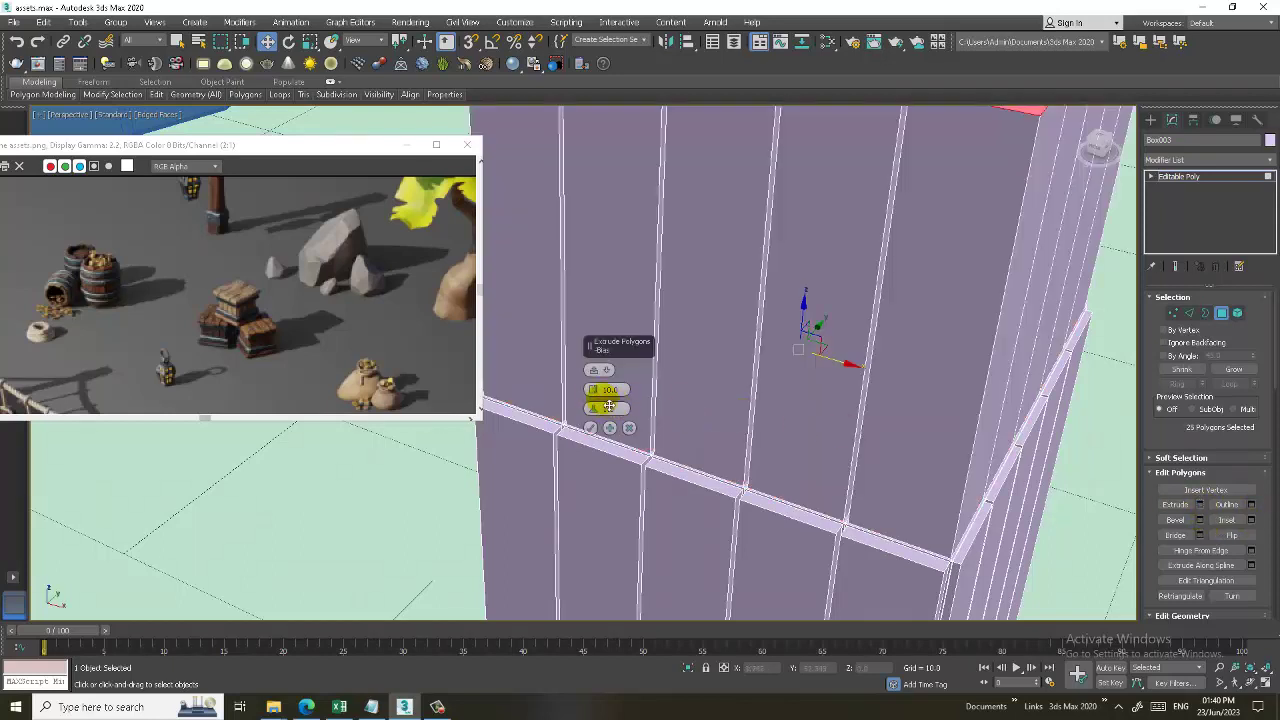
drag(597, 398, 638, 466)
Confirm the plank extrusion and select the five thin rim strips on the front border.
click(590, 427)
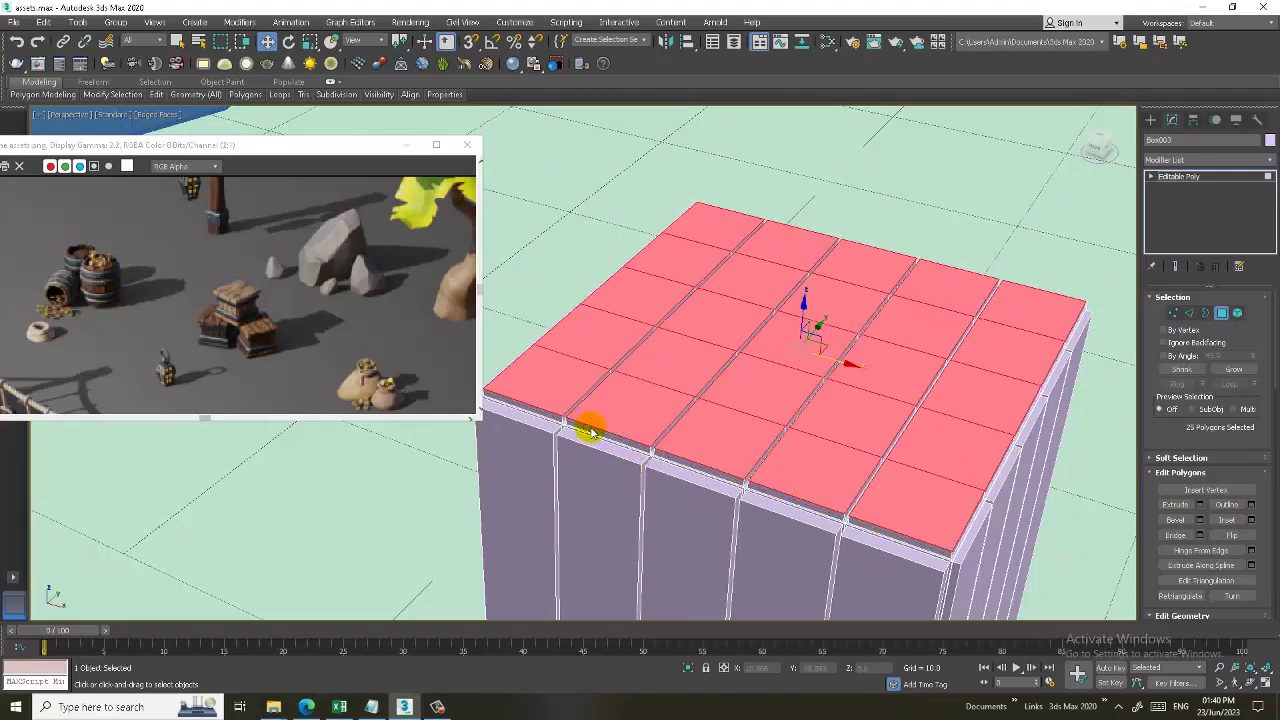
scroll(600, 423, up, 2)
scroll(615, 412, up, 2)
click(571, 414)
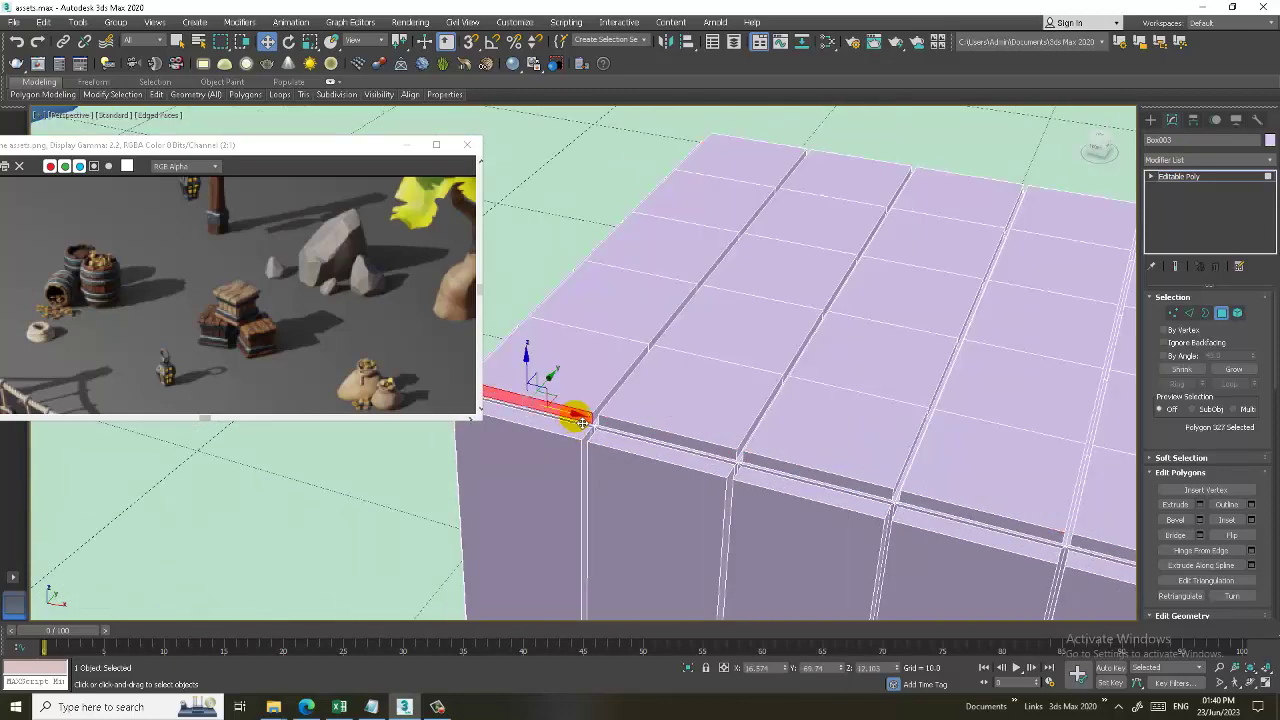
ctrl+click(686, 442)
ctrl+click(808, 477)
ctrl+click(943, 514)
middle_drag(943, 514, 855, 452)
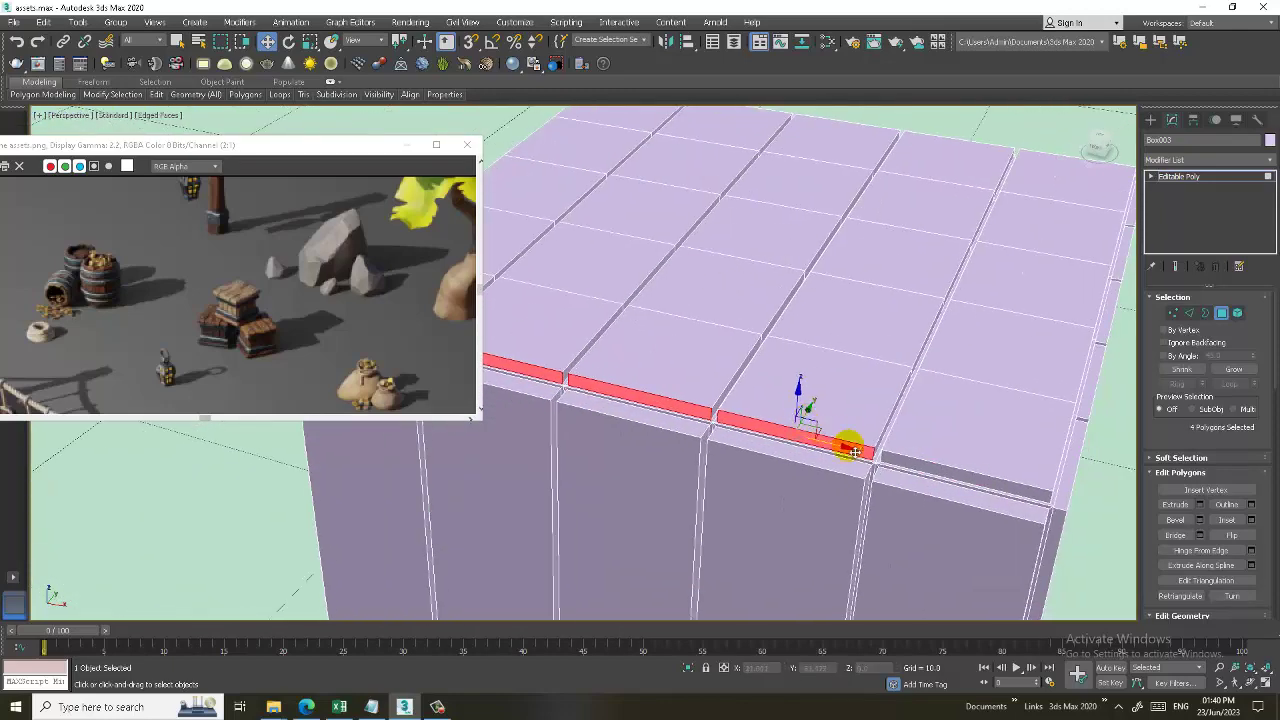
ctrl+click(902, 466)
scroll(960, 475, down, 2)
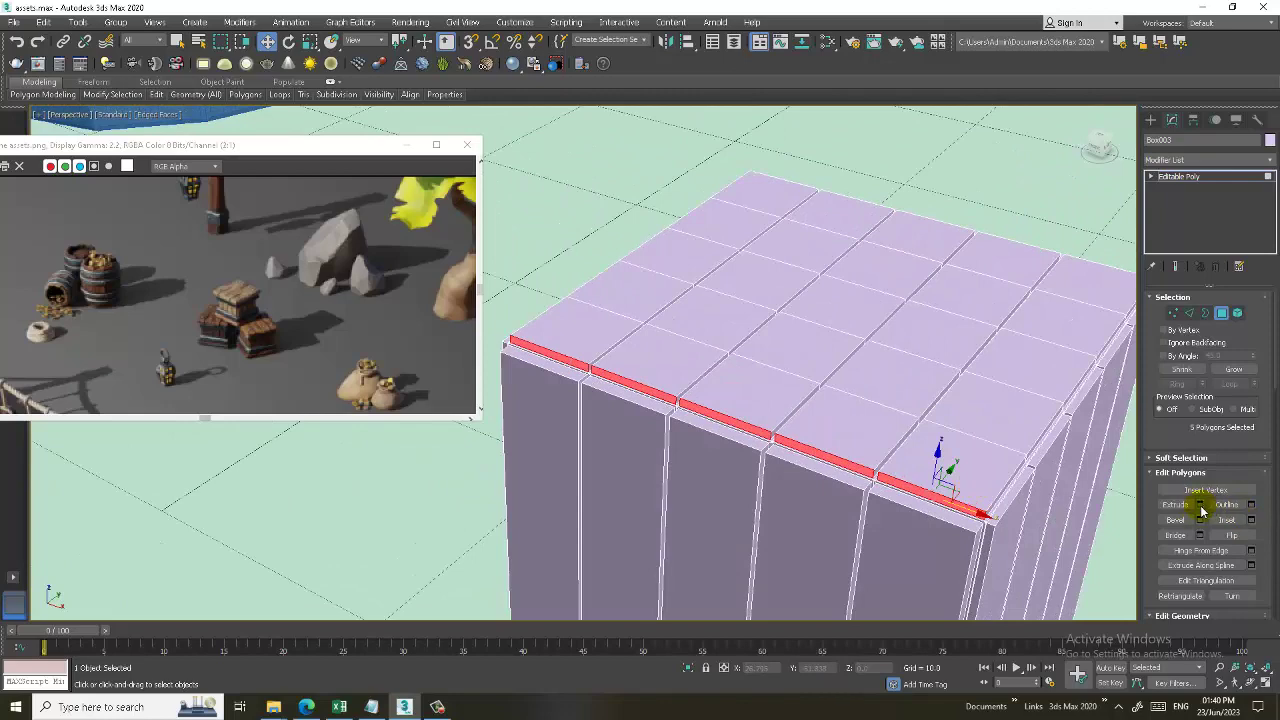
Extrude the front rim strips slightly upward.
click(1200, 505)
drag(598, 394, 590, 386)
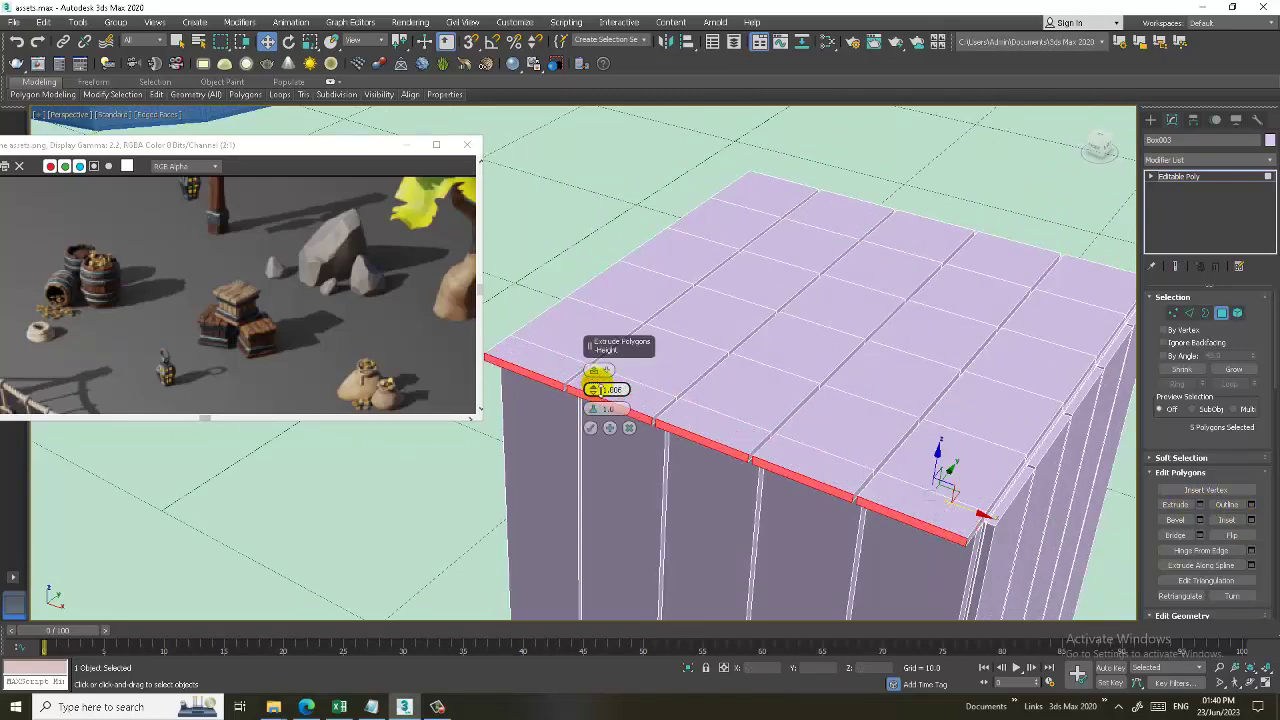
click(590, 427)
Select the rim faces along the other top edge and extrude them.
mouse_move(765, 388)
alt+middle_down()
mouse_move(937, 414)
mouse_move(771, 286)
mouse_move(666, 394)
alt+middle_up()
click(681, 380)
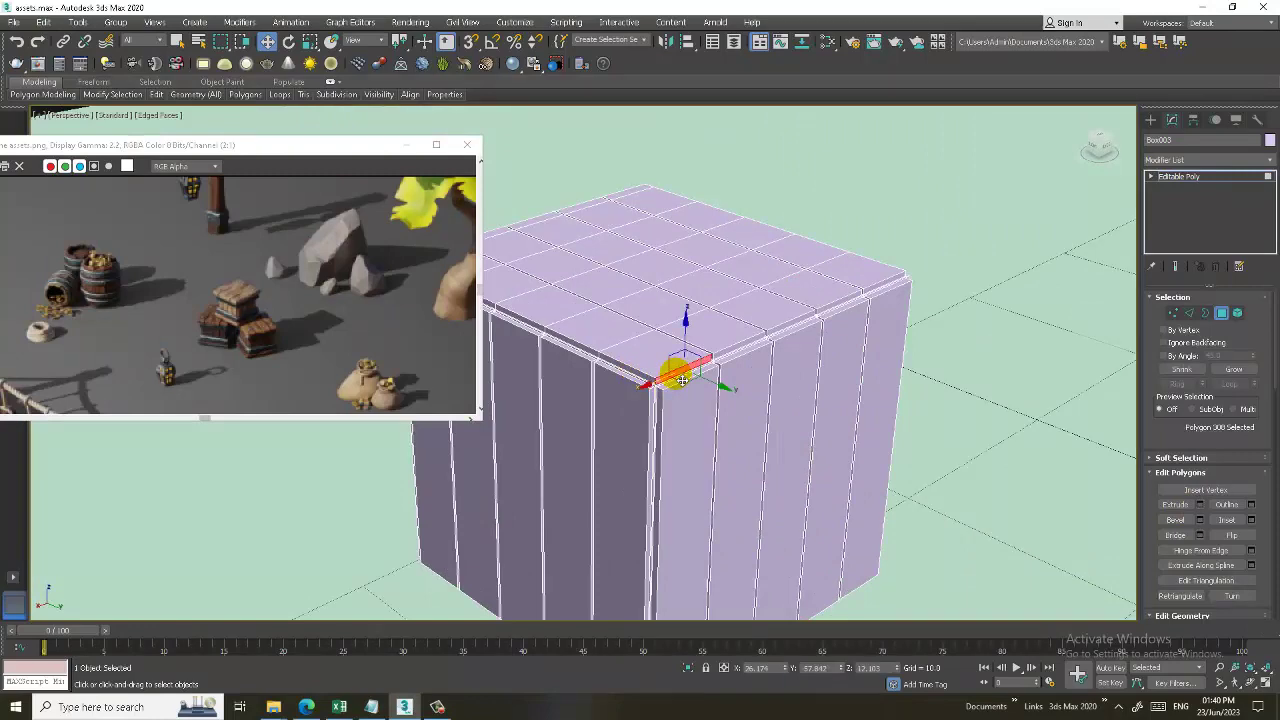
ctrl+click(737, 350)
scroll(760, 345, up, 4)
ctrl+click(835, 300)
ctrl+click(958, 270)
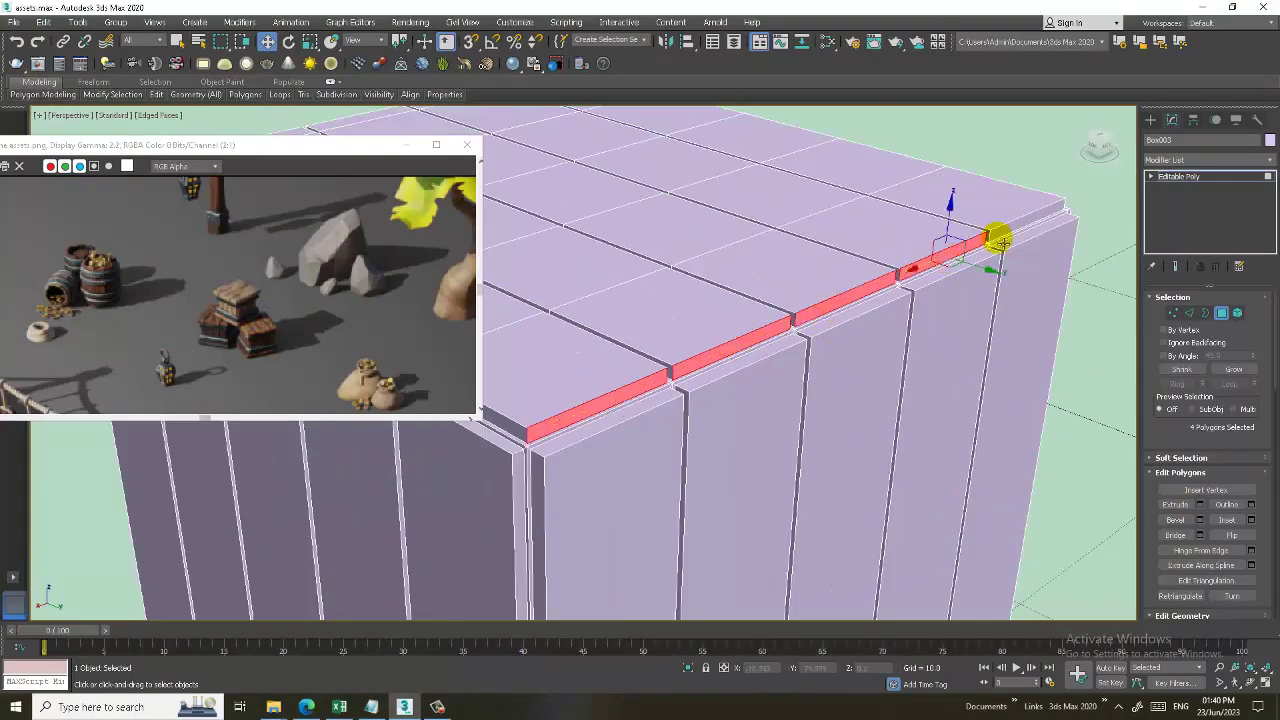
ctrl+click(991, 246)
click(1200, 504)
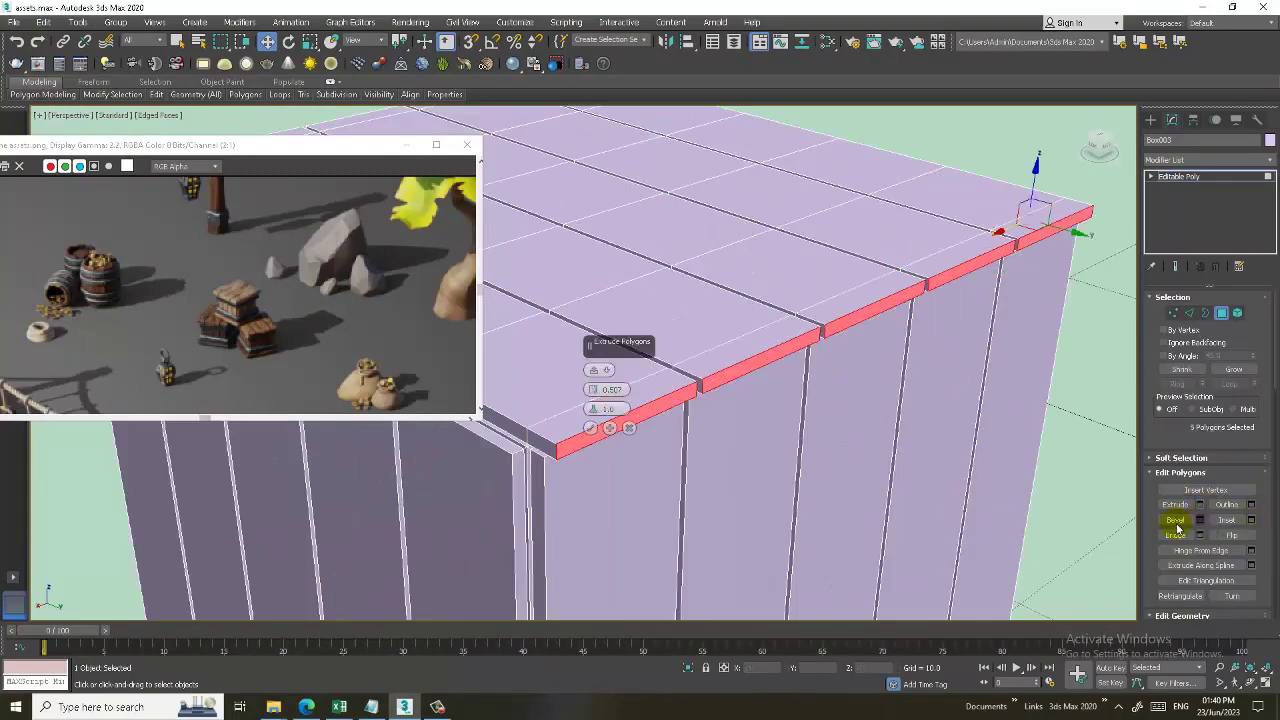
click(590, 432)
Check the box top and return to whole-object Editable Poly editing.
scroll(590, 432, down, 5)
scroll(720, 406, up, 2)
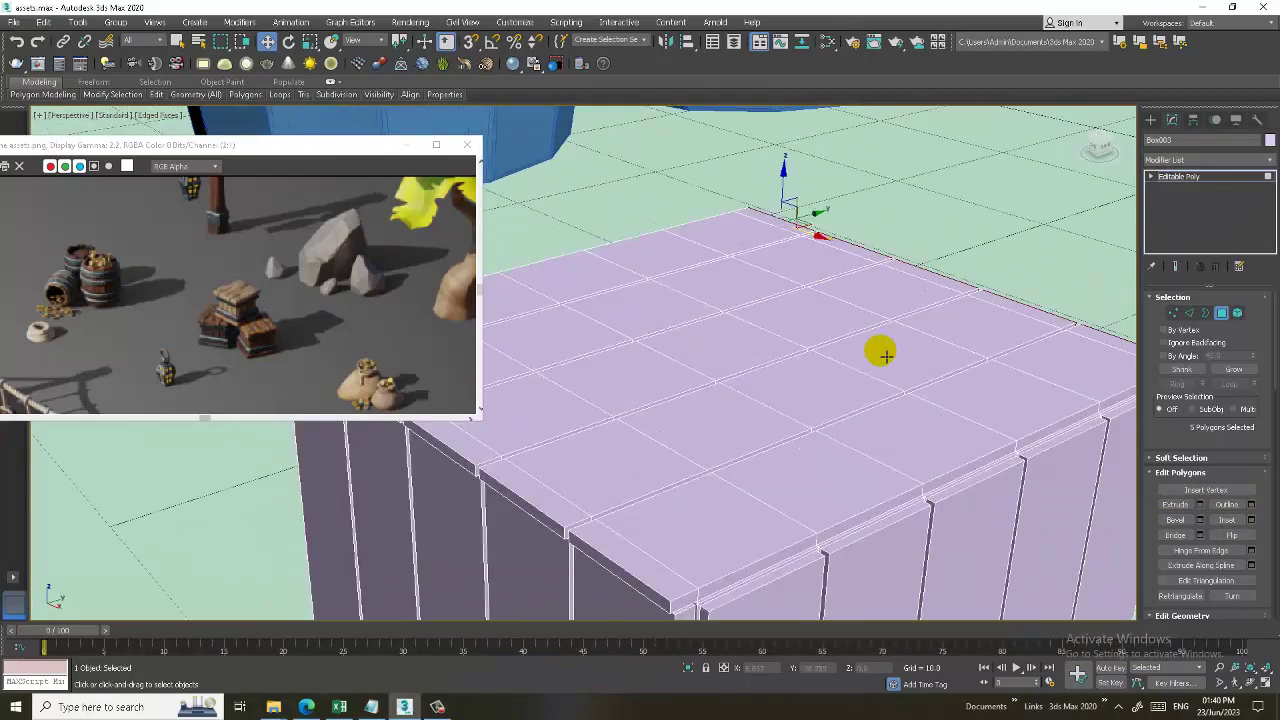
scroll(880, 351, down, 4)
scroll(820, 298, down, 1)
mouse_move(731, 300)
alt+middle_down()
mouse_move(777, 308)
mouse_move(720, 289)
mouse_move(794, 360)
mouse_move(845, 385)
alt+middle_up()
scroll(777, 308, up, 5)
click(1228, 181)
scroll(731, 337, down, 3)
scroll(794, 360, up, 3)
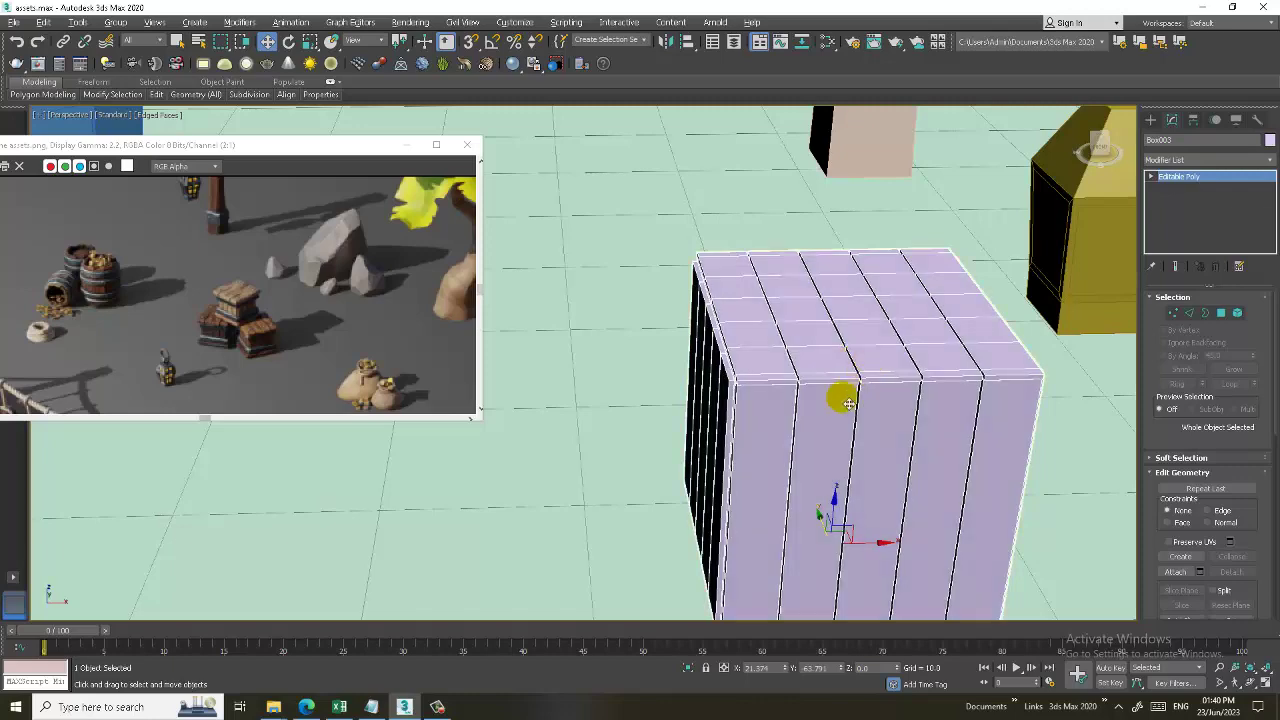
In the front view, connect the crate's vertical edges with two new horizontal loops.
alt+middle_drag(848, 381, 791, 354)
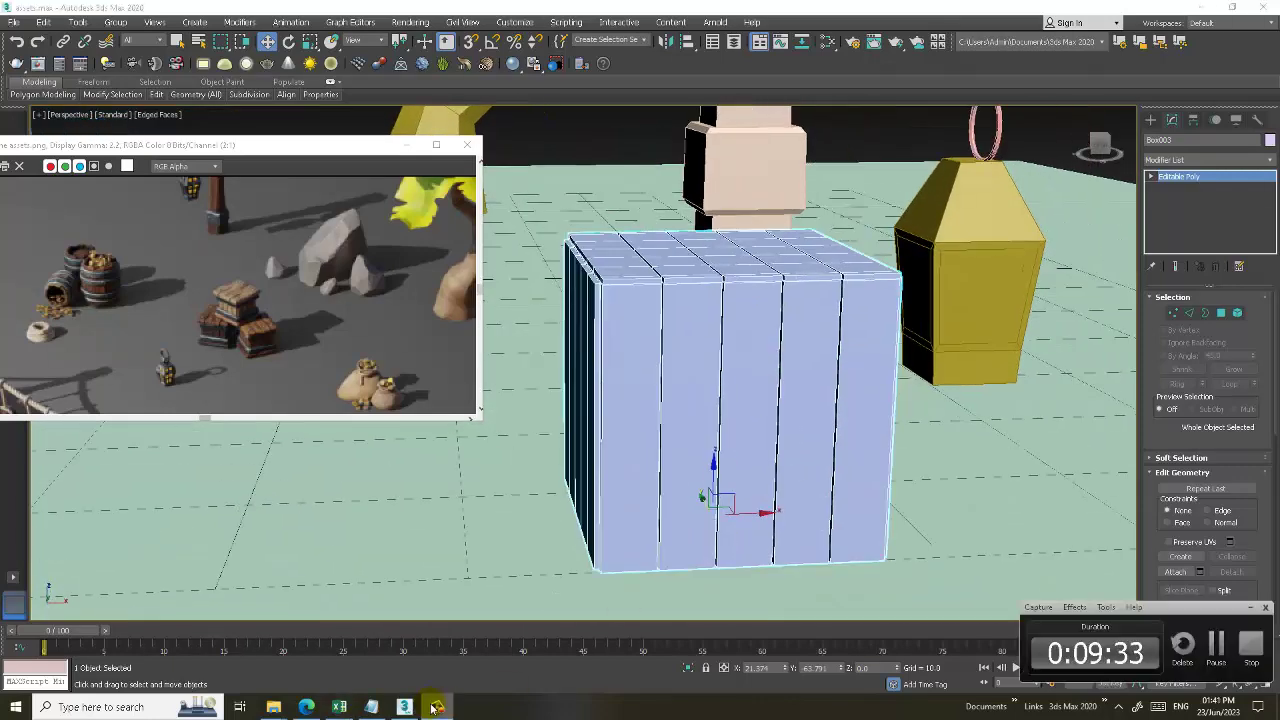
key(alt+w)
key(alt+w)
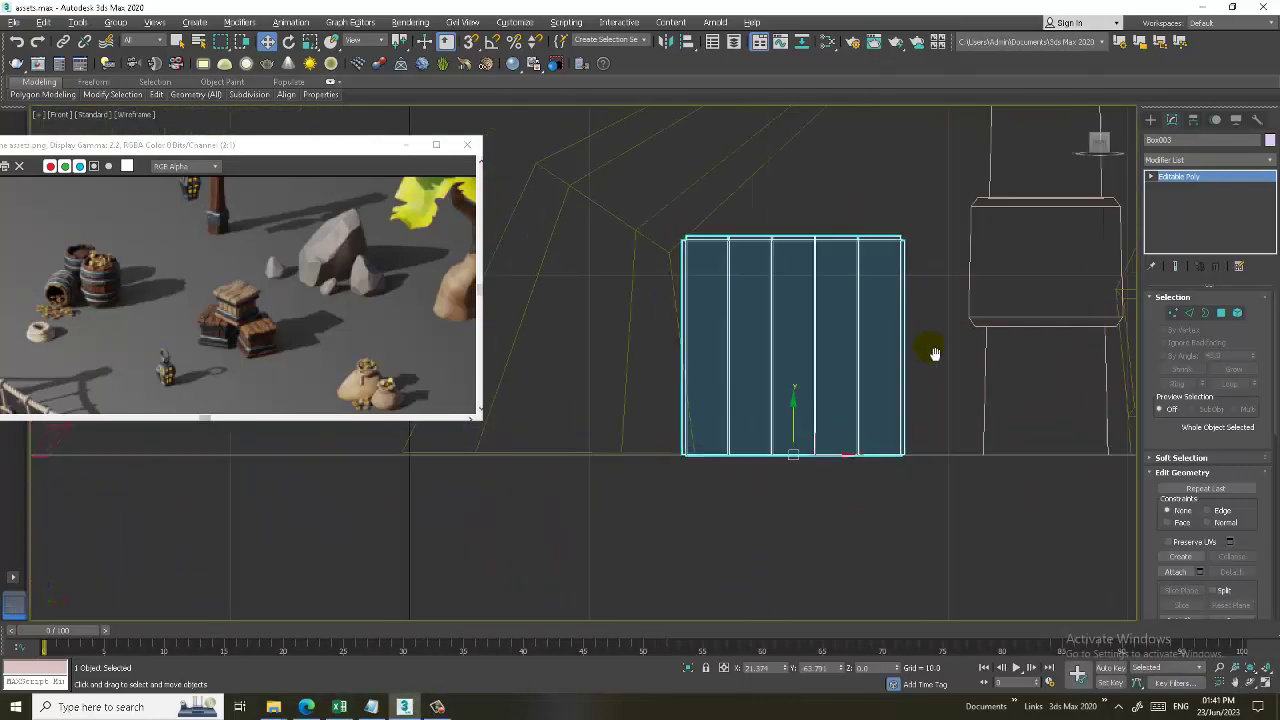
key(2)
drag(586, 363, 940, 430)
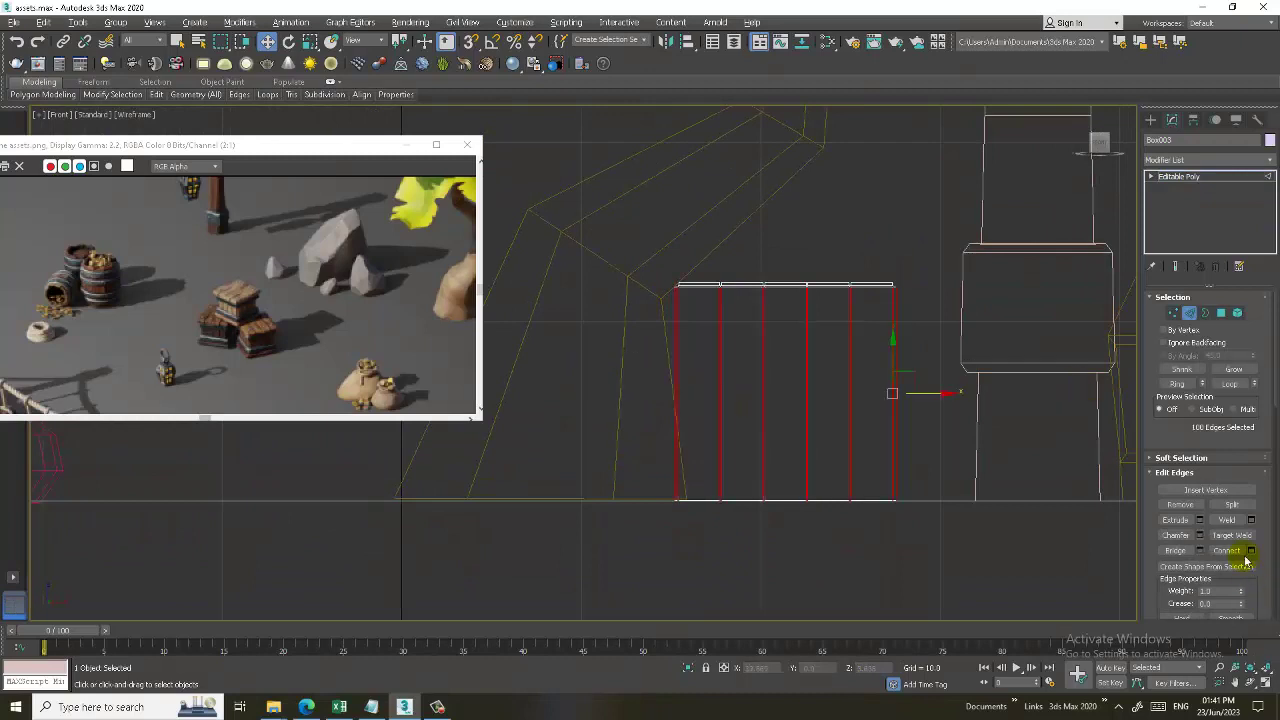
click(1251, 551)
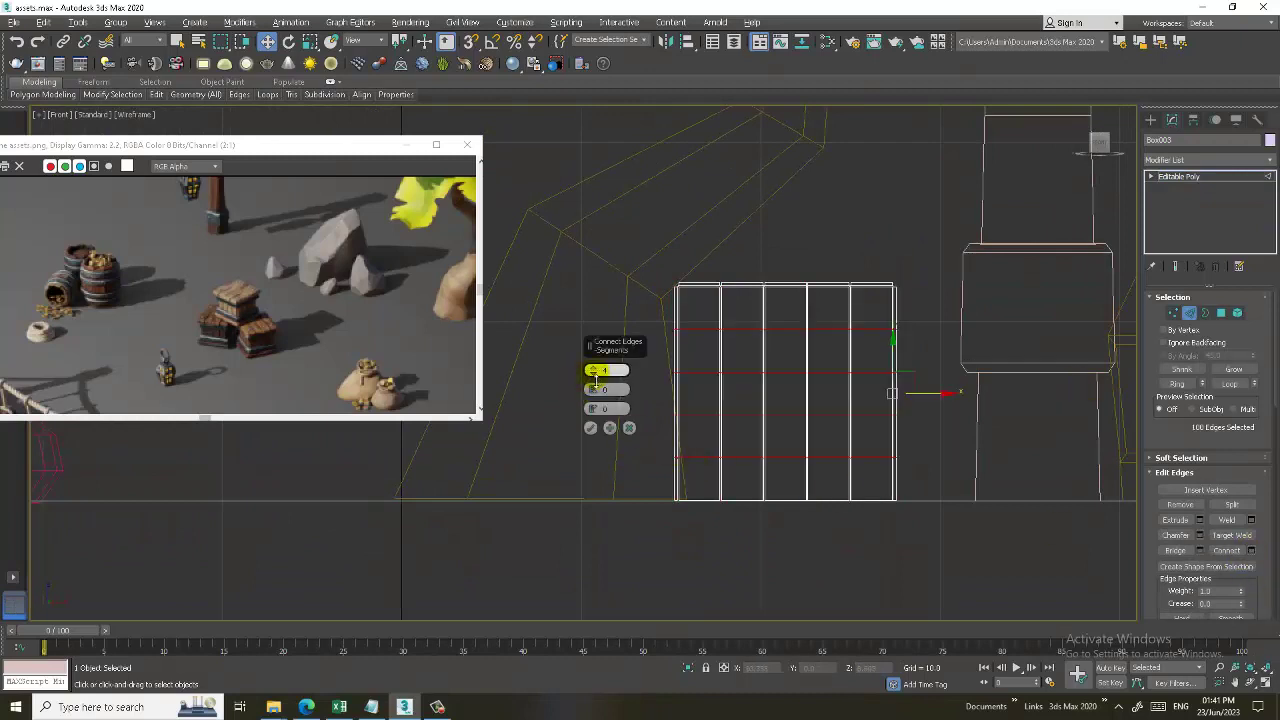
click(590, 427)
Move the new vertex rows up toward the crate top.
key(1)
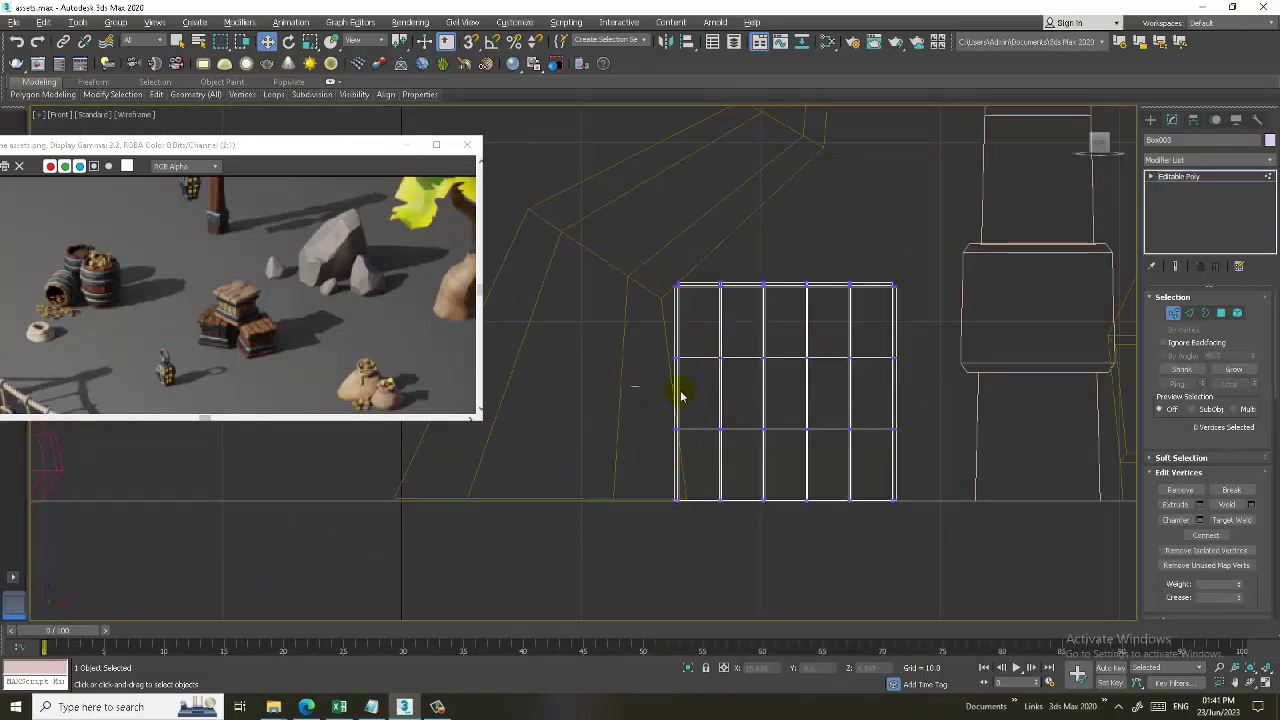
drag(979, 451, 979, 450)
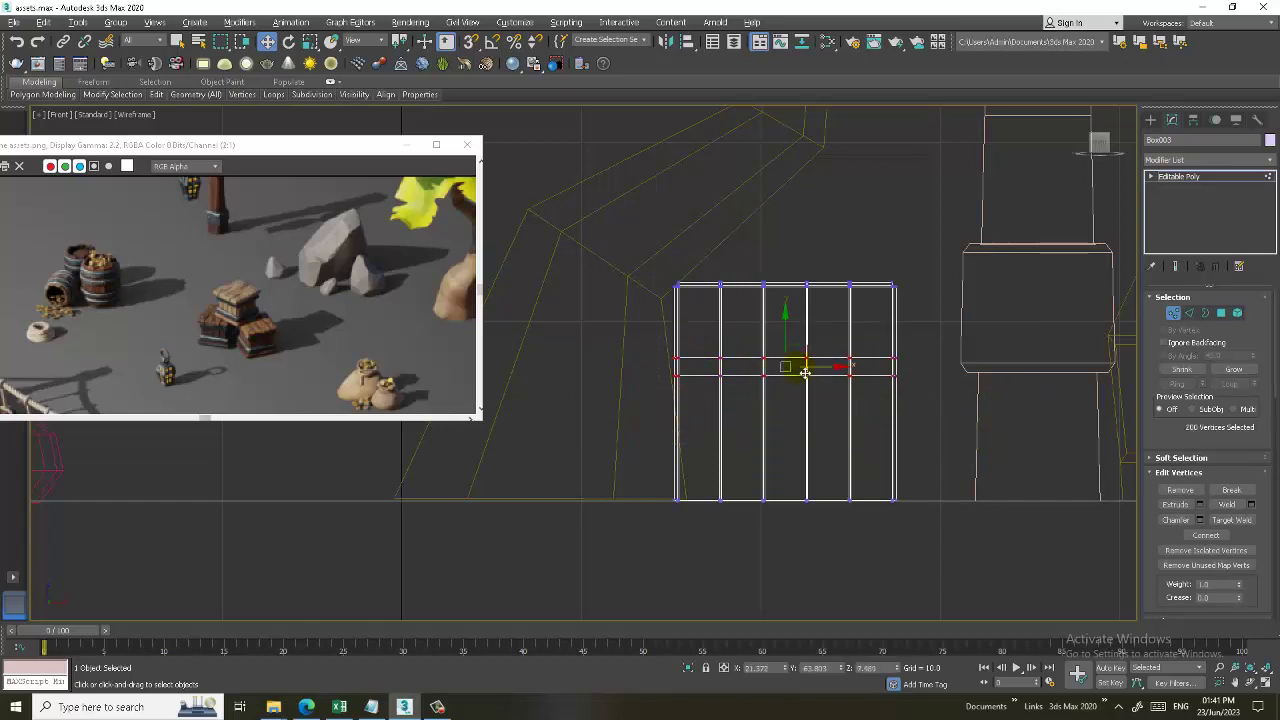
drag(791, 341, 793, 311)
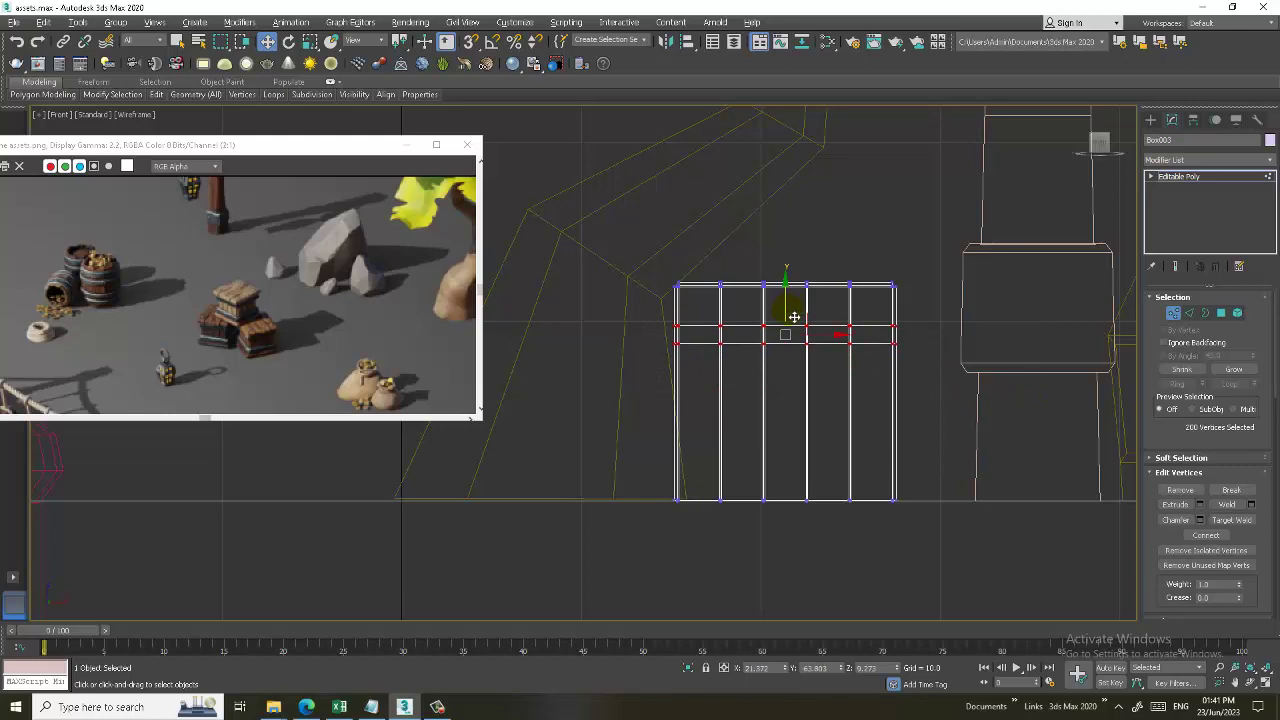
Loop-select the band polygons between the new loops and start an extrude.
key(4)
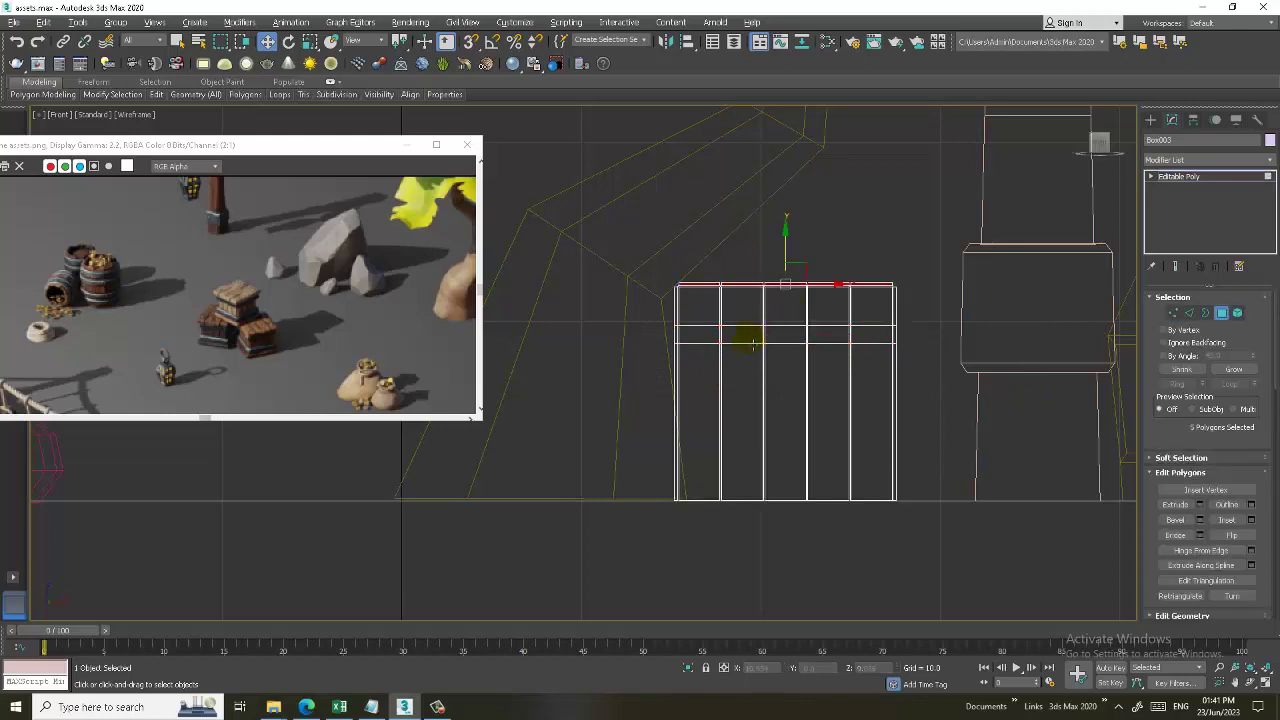
key(alt+l)
key(alt+w)
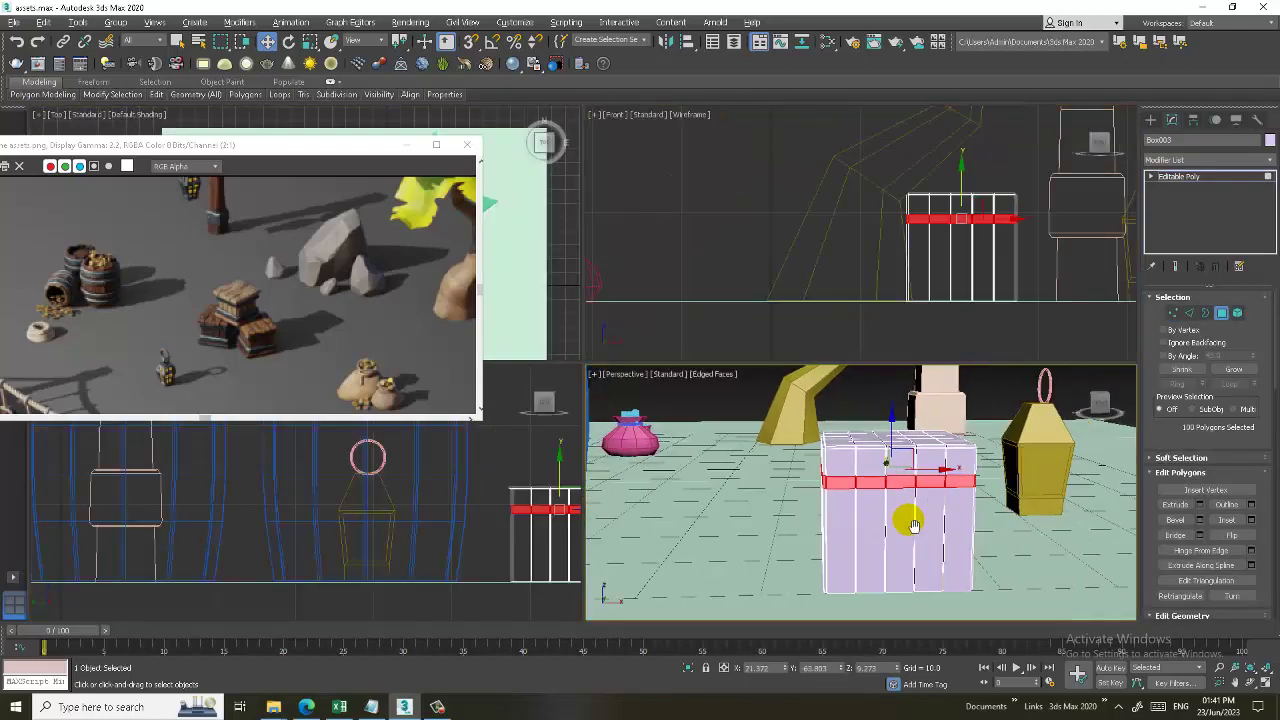
key(alt+w)
alt+middle_drag(774, 443, 833, 434)
scroll(830, 433, up, 3)
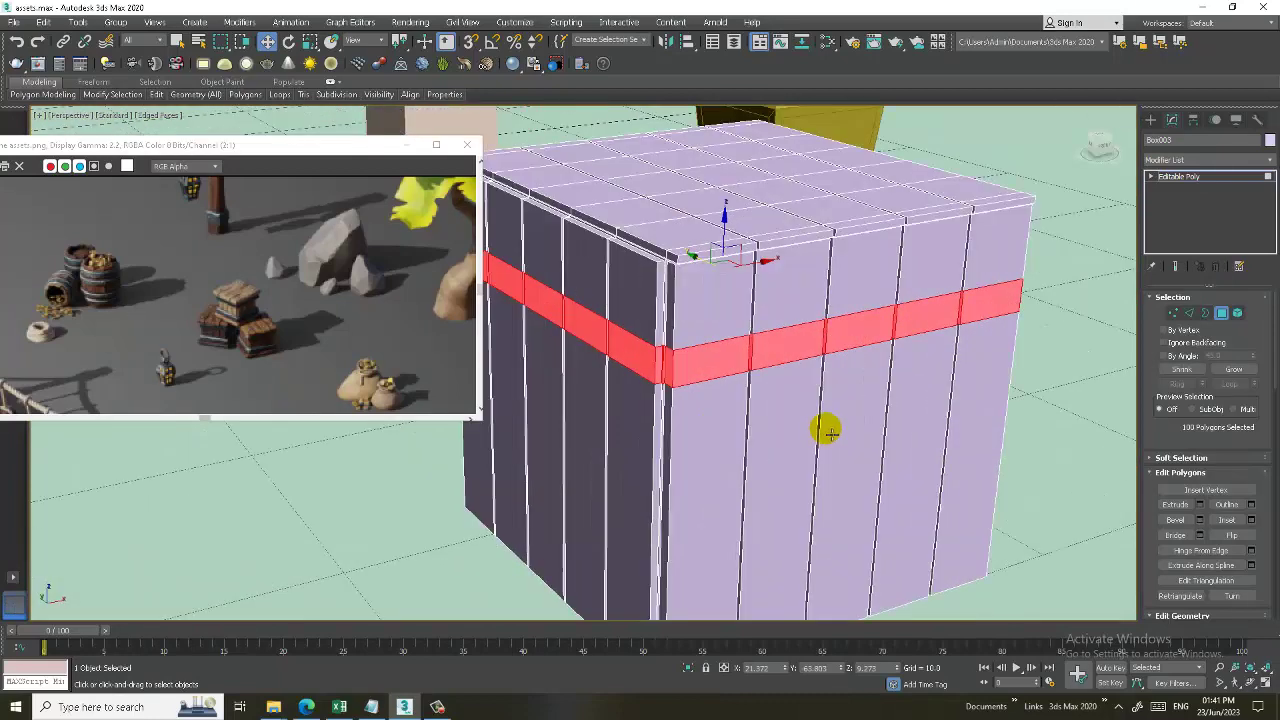
click(1200, 505)
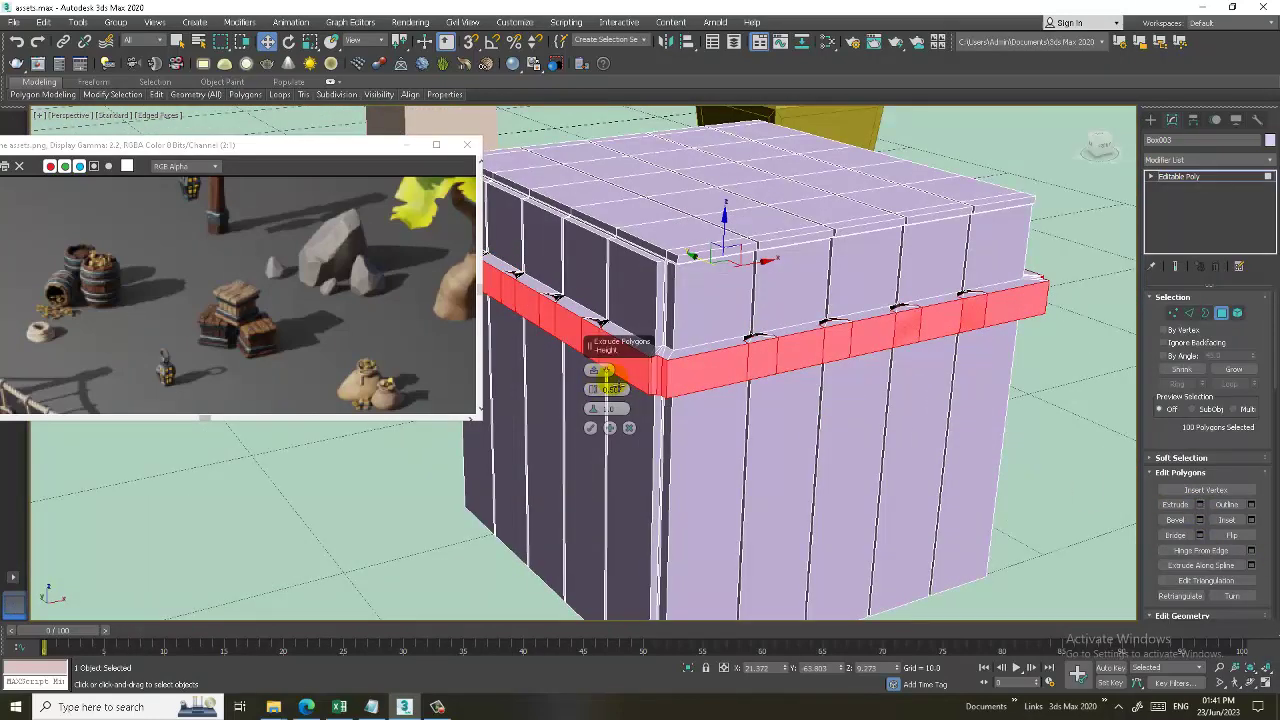
Extrude the upper band outward with a height of 0.107.
click(612, 376)
click(646, 395)
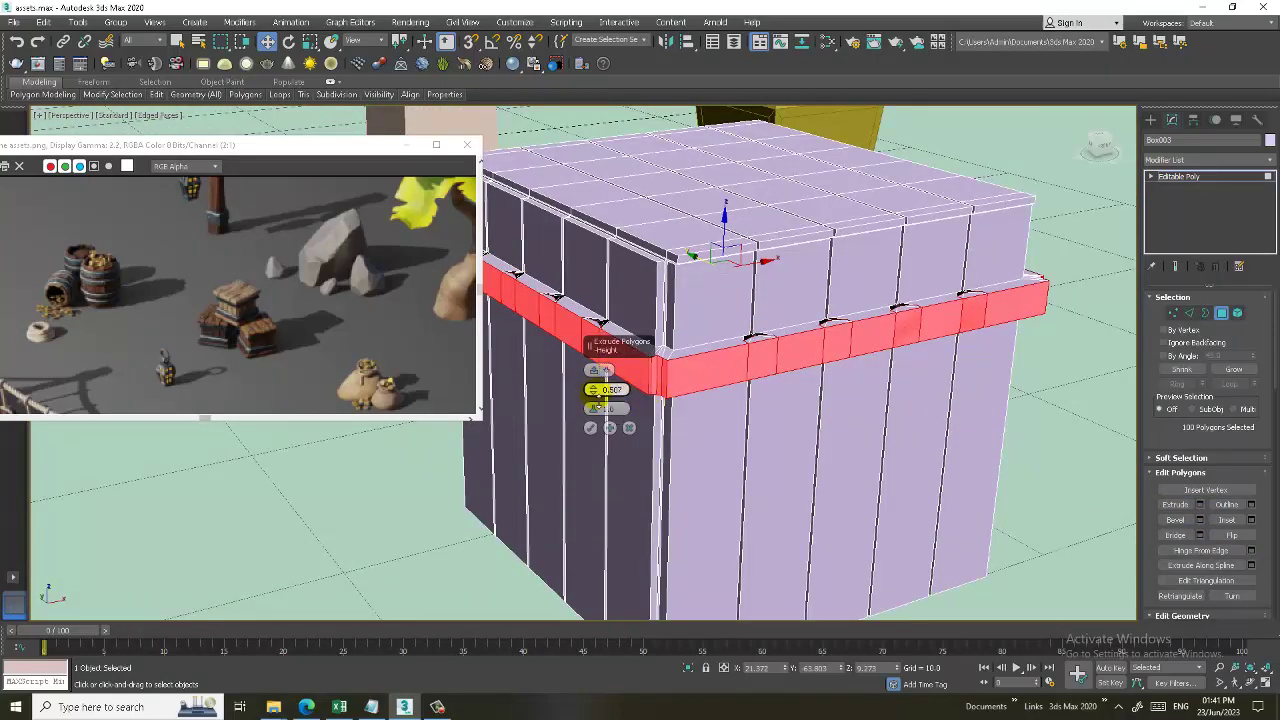
drag(597, 396, 606, 400)
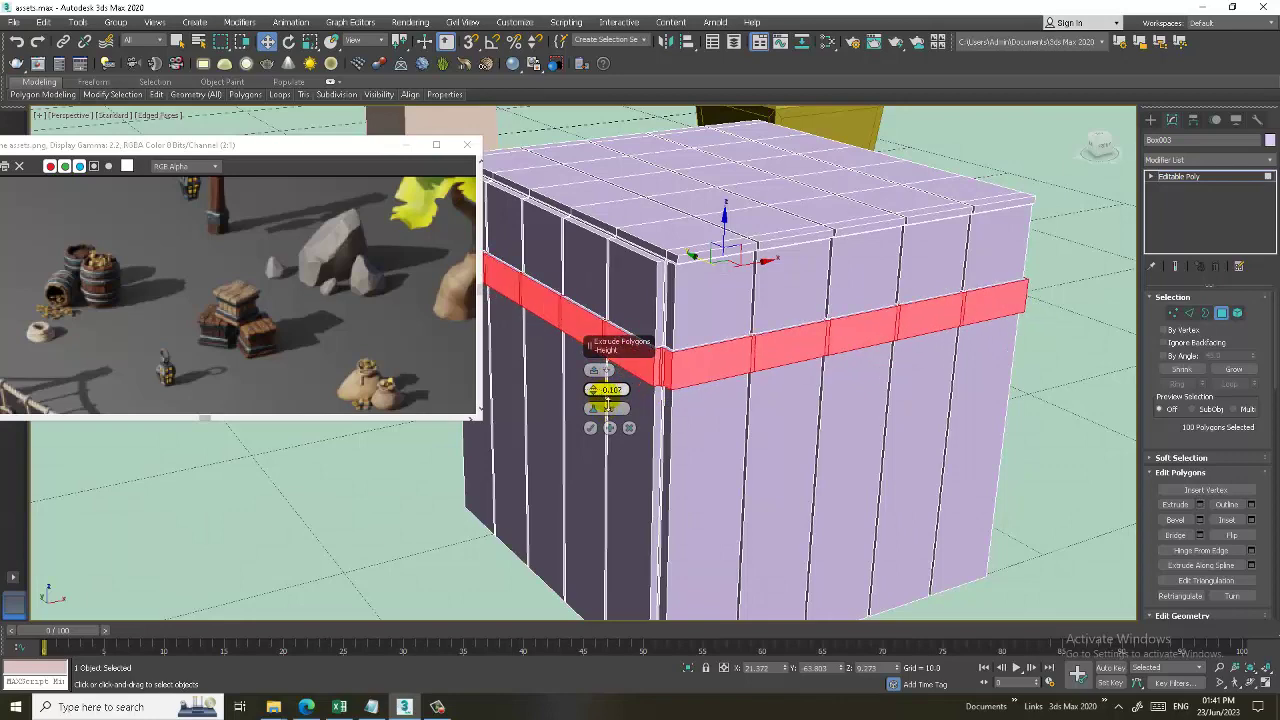
click(590, 427)
Clear the selection and connect the lower vertical edges with two new loops.
key(alt+w)
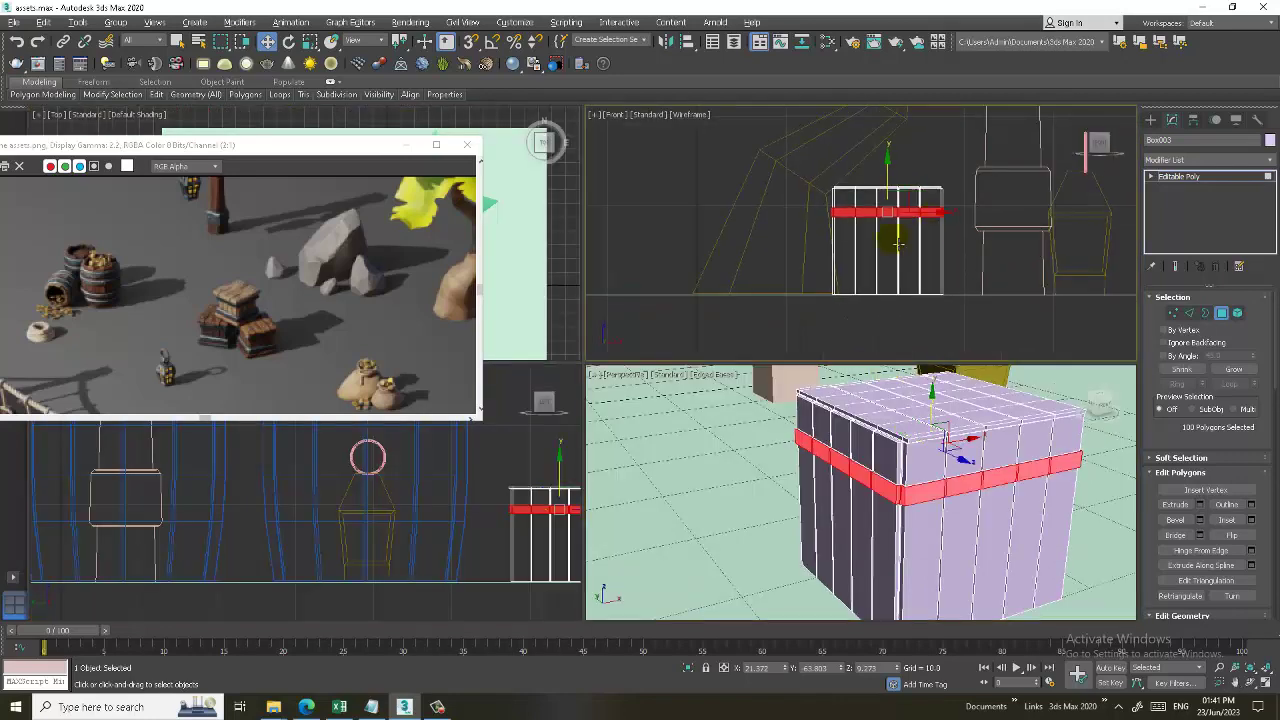
key(alt+w)
middle_drag(912, 278, 909, 278)
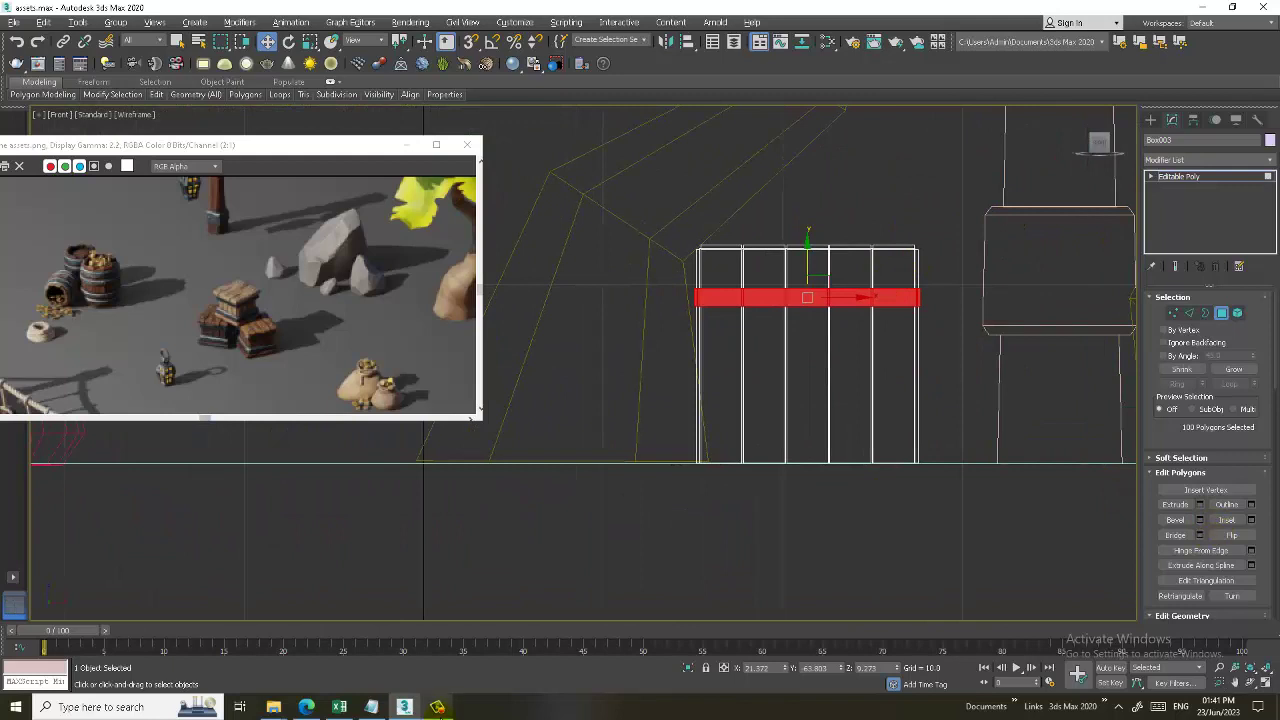
click(1214, 650)
middle_drag(884, 383, 838, 377)
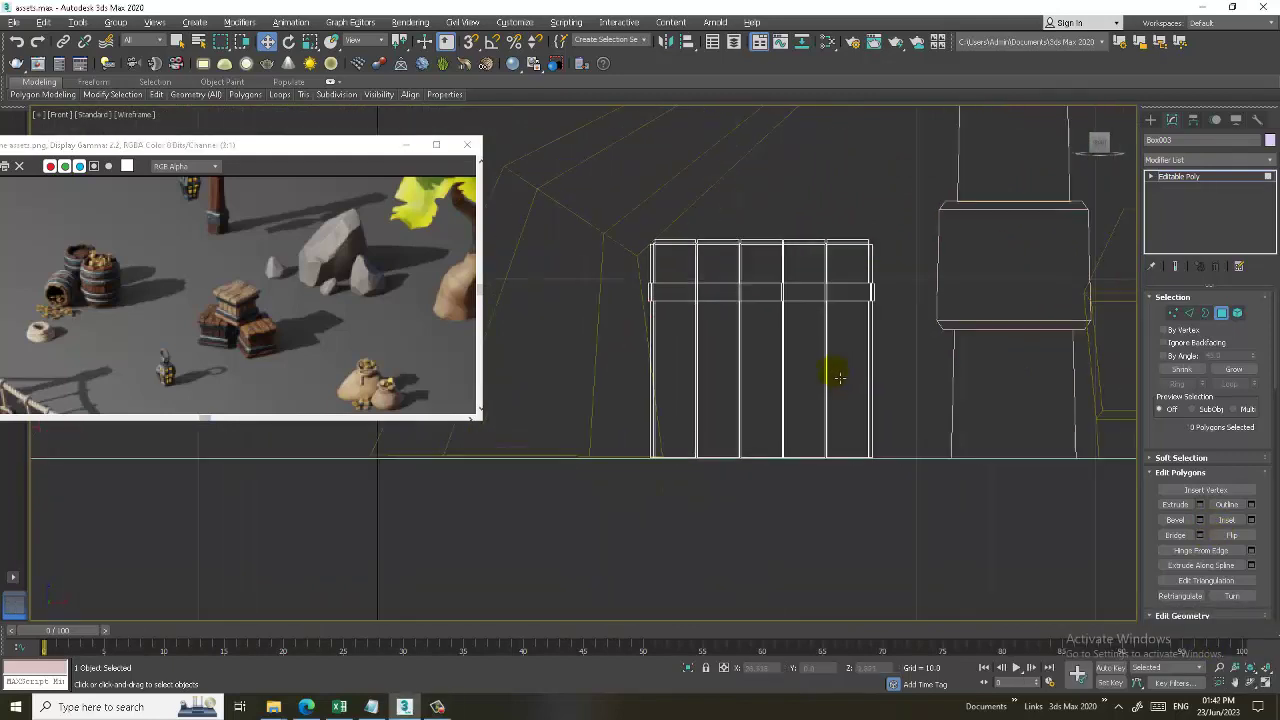
key(2)
drag(571, 383, 885, 412)
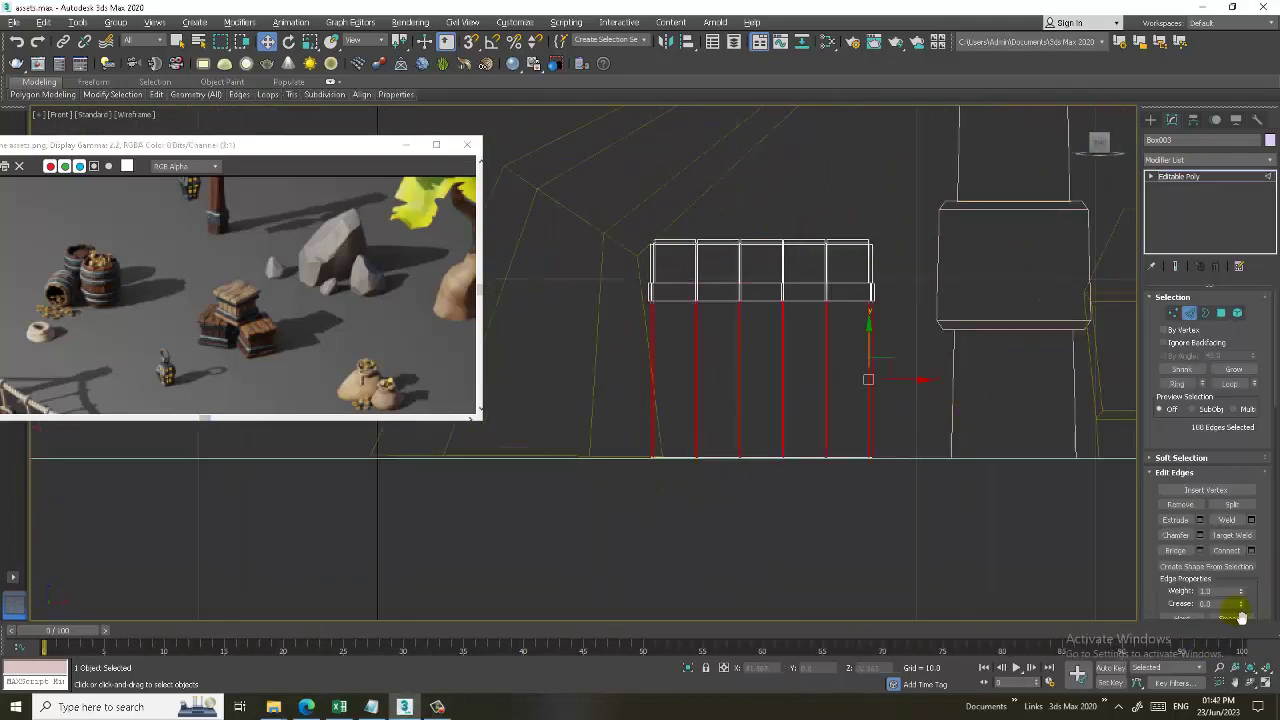
click(1251, 550)
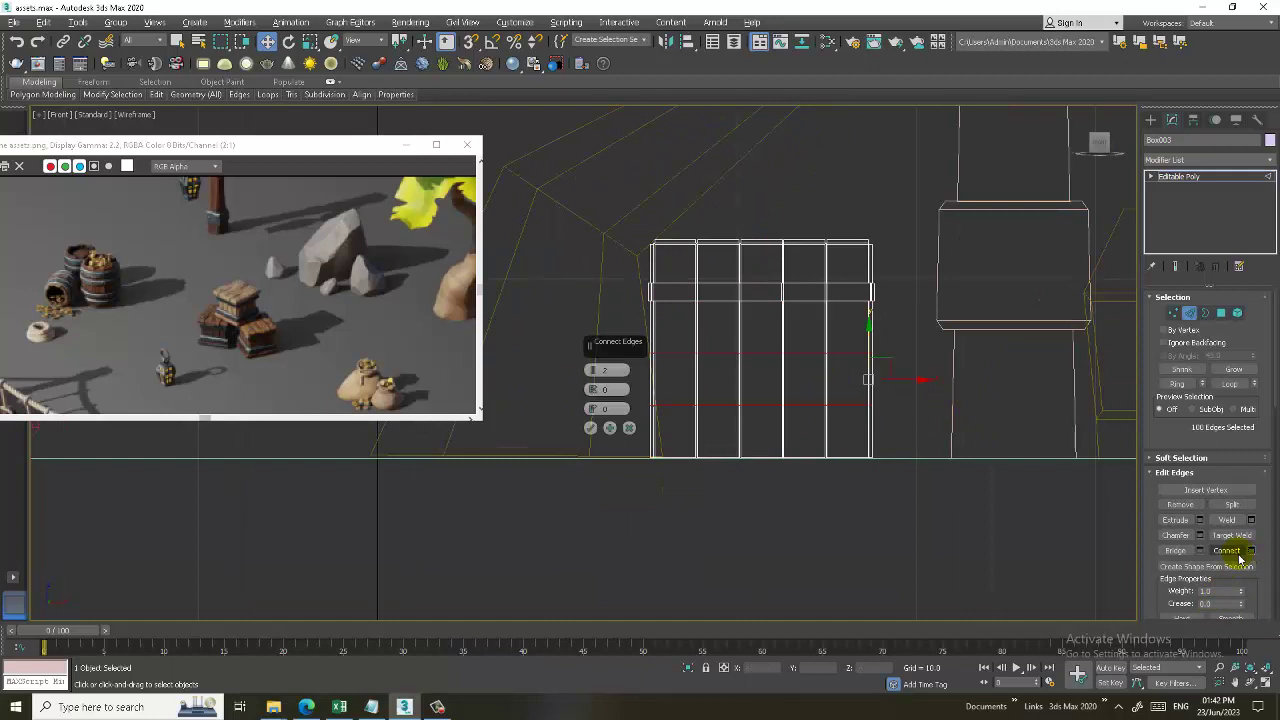
click(590, 428)
Select the lower band polygons and extrude them into a second strap.
key(1)
drag(587, 340, 884, 352)
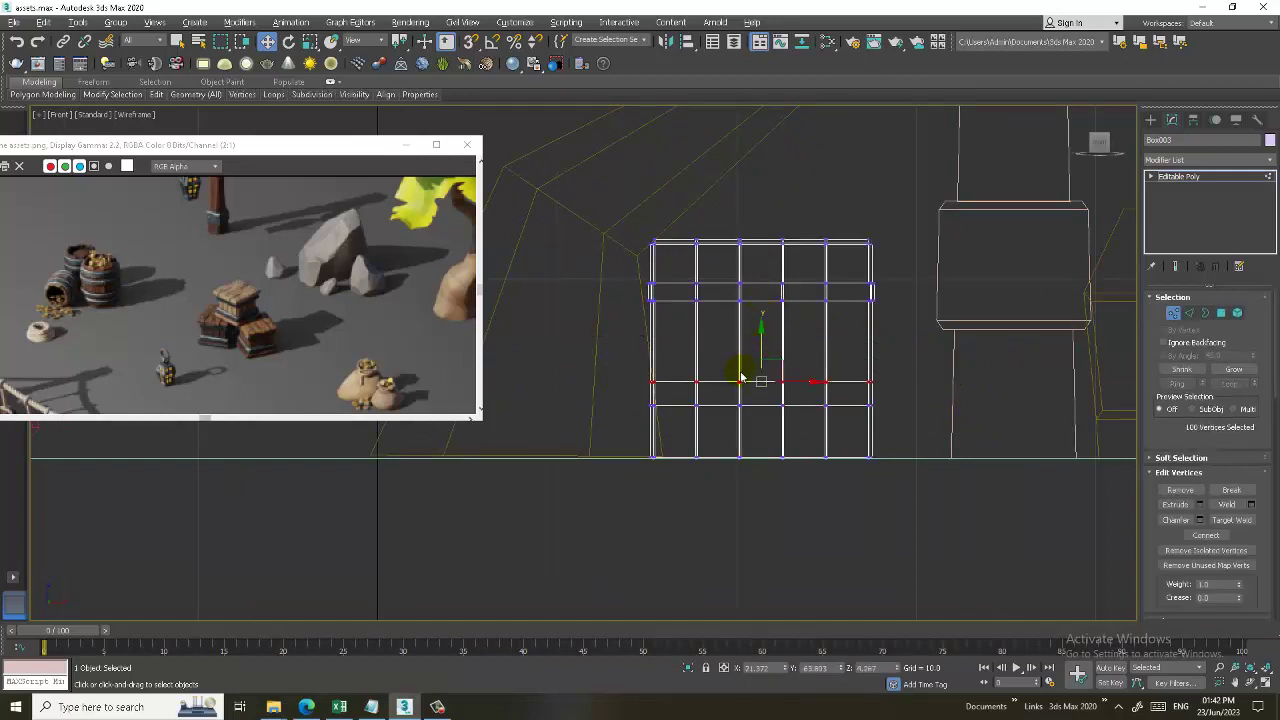
key(4)
drag(935, 390, 935, 393)
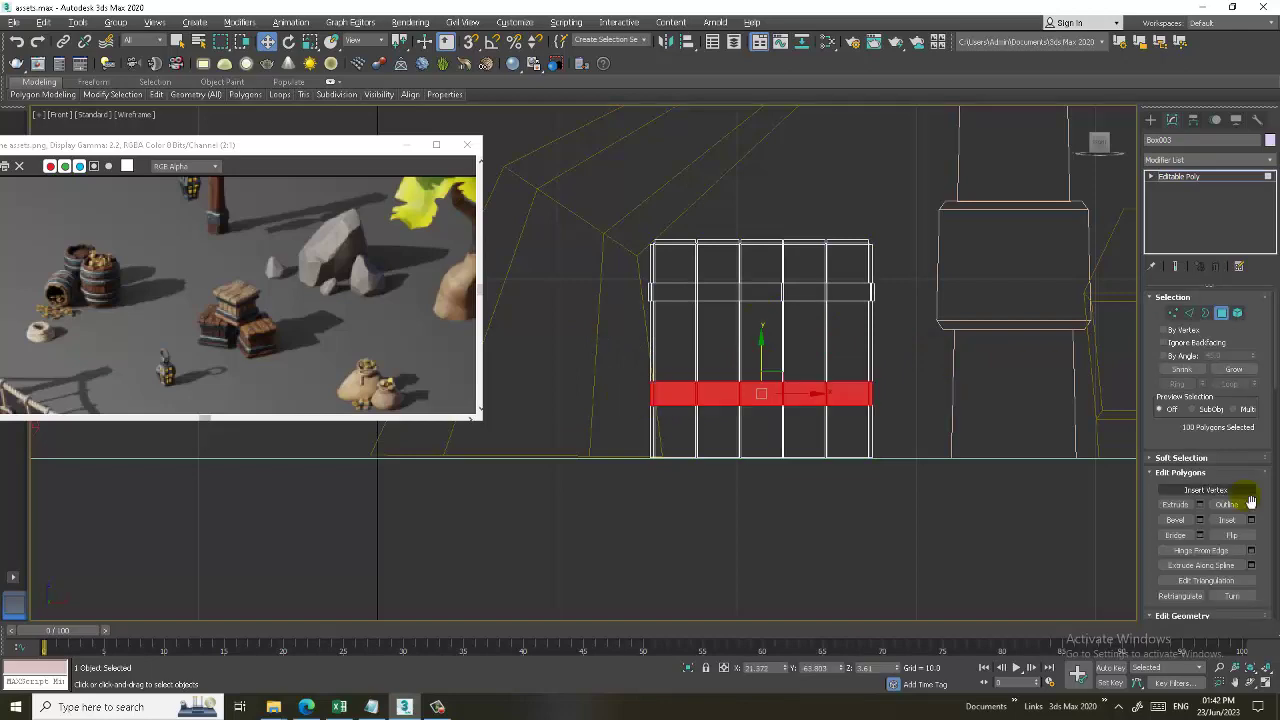
click(1199, 505)
click(591, 428)
Exit sub-object mode and Shift-drag a copy of the crate beside the original.
key(alt+w)
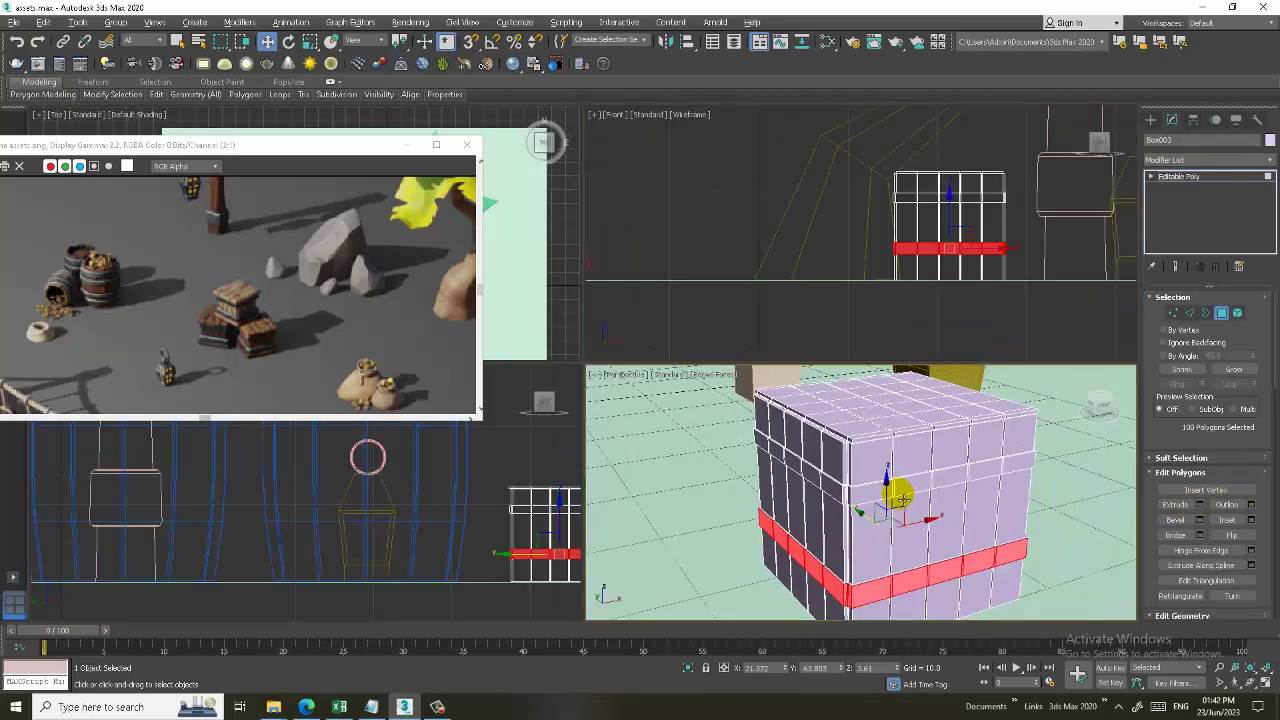
key(alt+w)
click(1180, 176)
mouse_move(1023, 323)
alt+middle_down()
mouse_move(800, 409)
mouse_move(803, 432)
alt+middle_up()
mouse_move(803, 432)
shift+mouse_down()
mouse_move(922, 405)
mouse_move(889, 408)
shift+mouse_up()
click(641, 416)
key(e)
Turn the first crate copy at an angle beside the original.
key(w)
alt+middle_drag(889, 408, 888, 422)
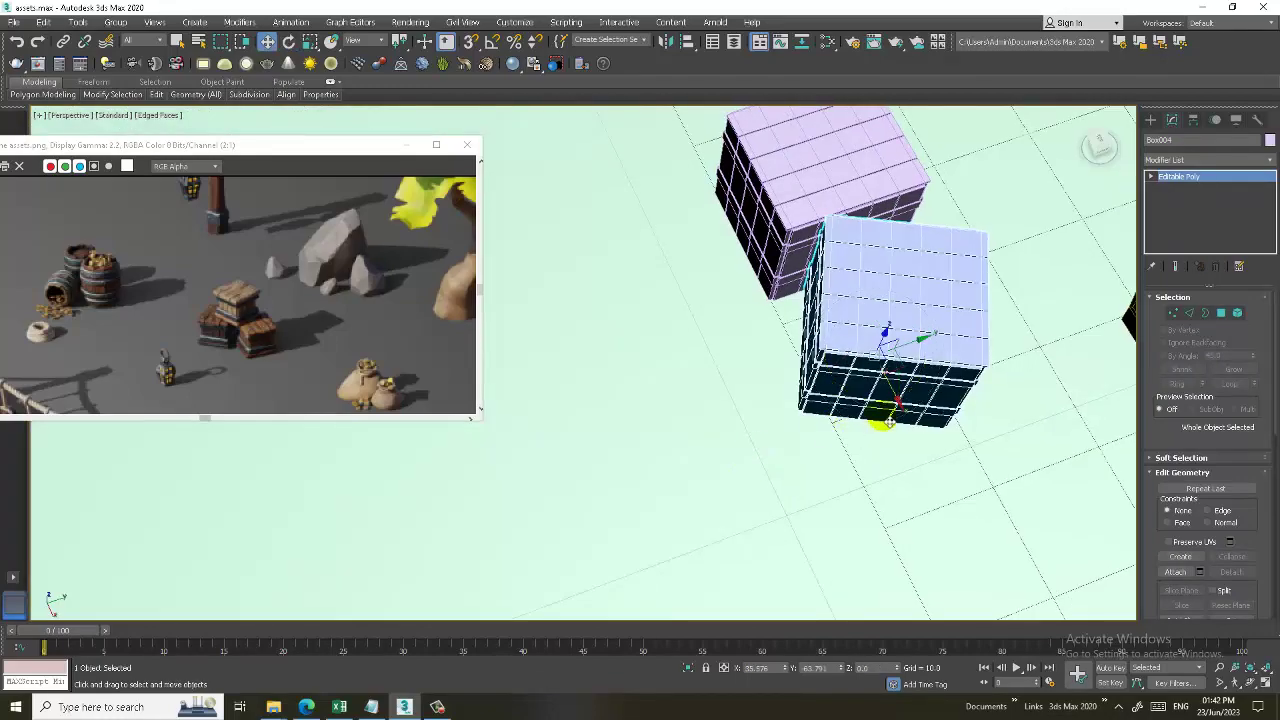
alt+middle_drag(905, 355, 986, 323)
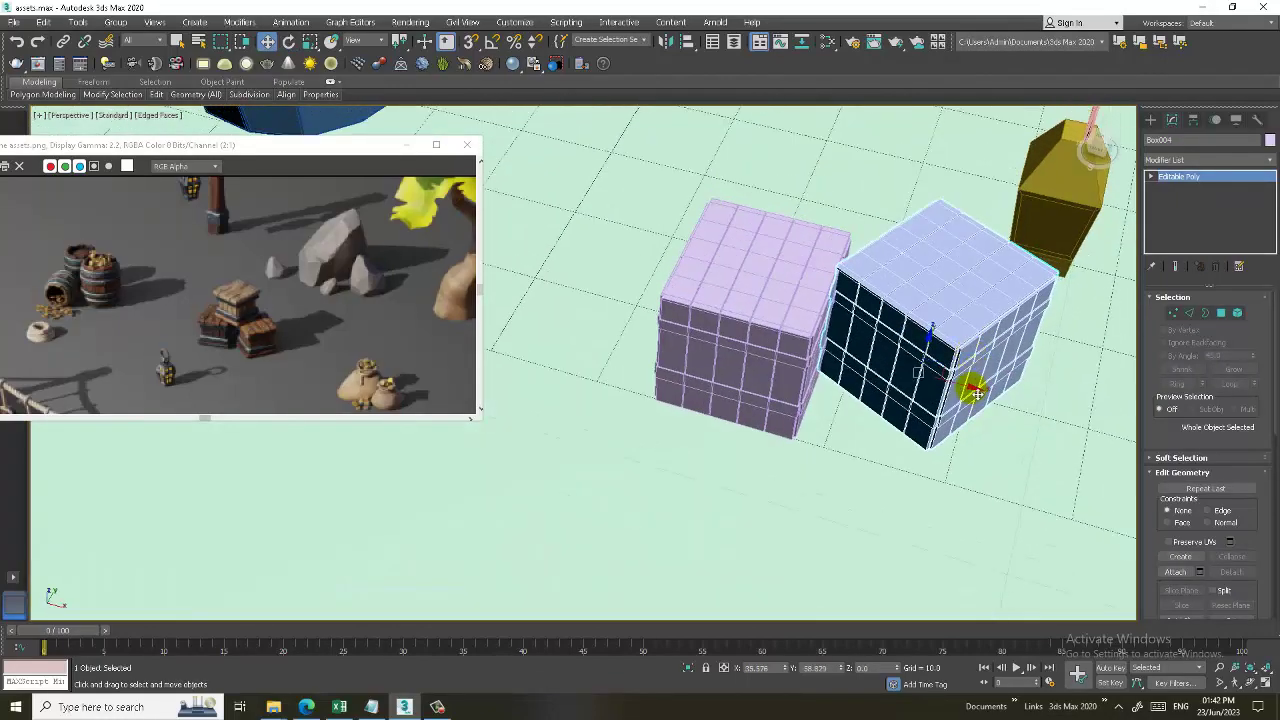
mouse_move(975, 385)
alt+middle_down()
mouse_move(1008, 395)
mouse_move(960, 373)
mouse_move(1007, 383)
alt+middle_up()
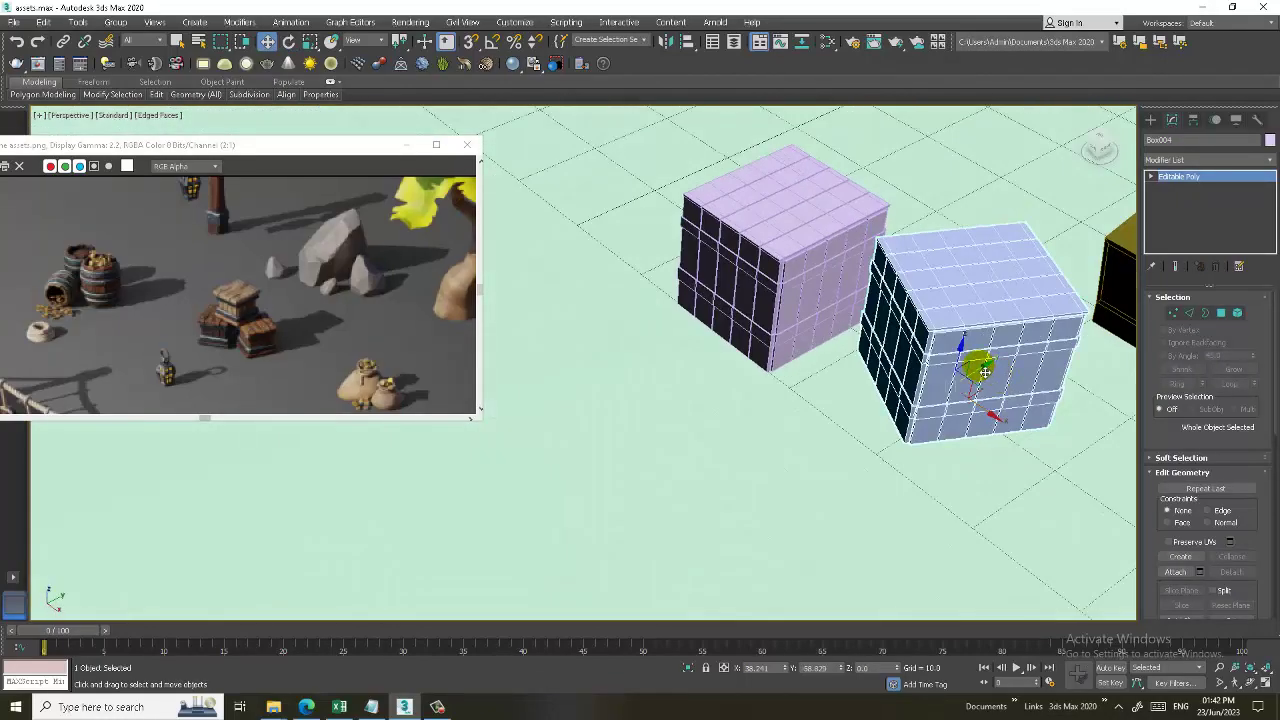
Clone another crate, rotate it, and lift it onto the two crates.
mouse_move(985, 372)
shift+mouse_down()
mouse_move(880, 442)
mouse_move(809, 448)
shift+mouse_up()
click(663, 416)
key(e)
alt+middle_drag(809, 448, 922, 457)
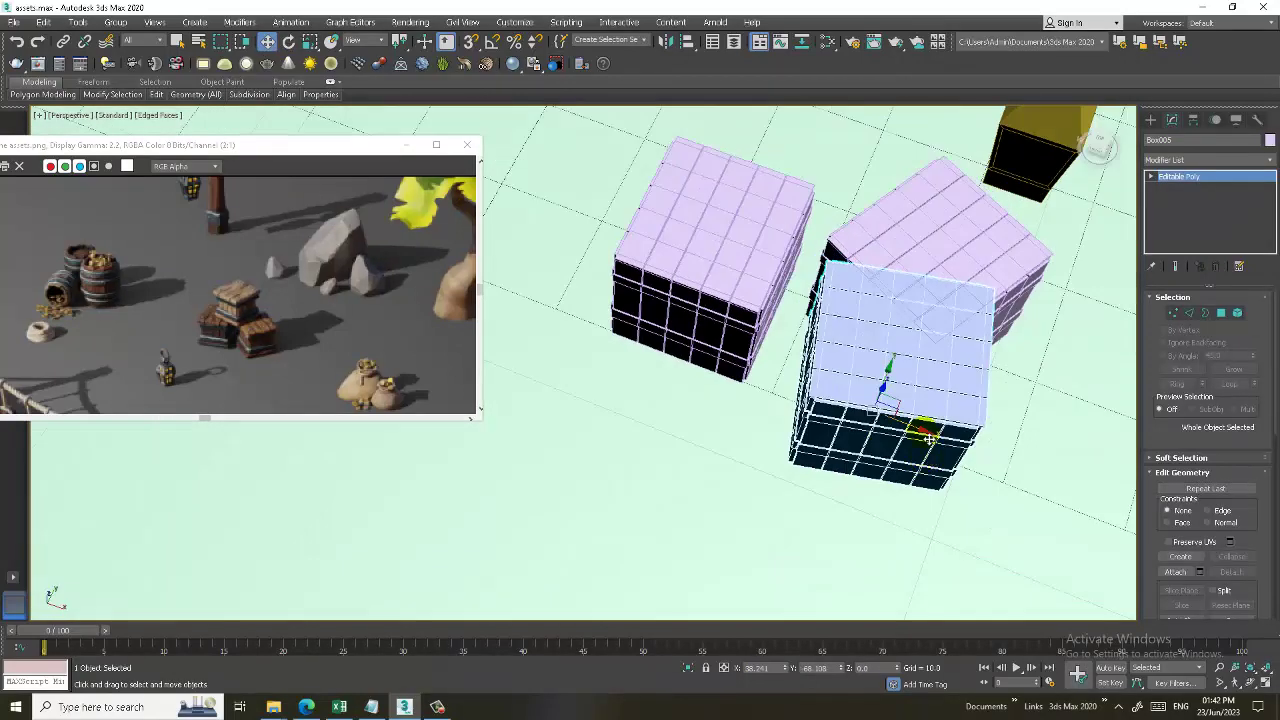
key(w)
drag(849, 410, 829, 402)
alt+middle_drag(829, 402, 829, 417)
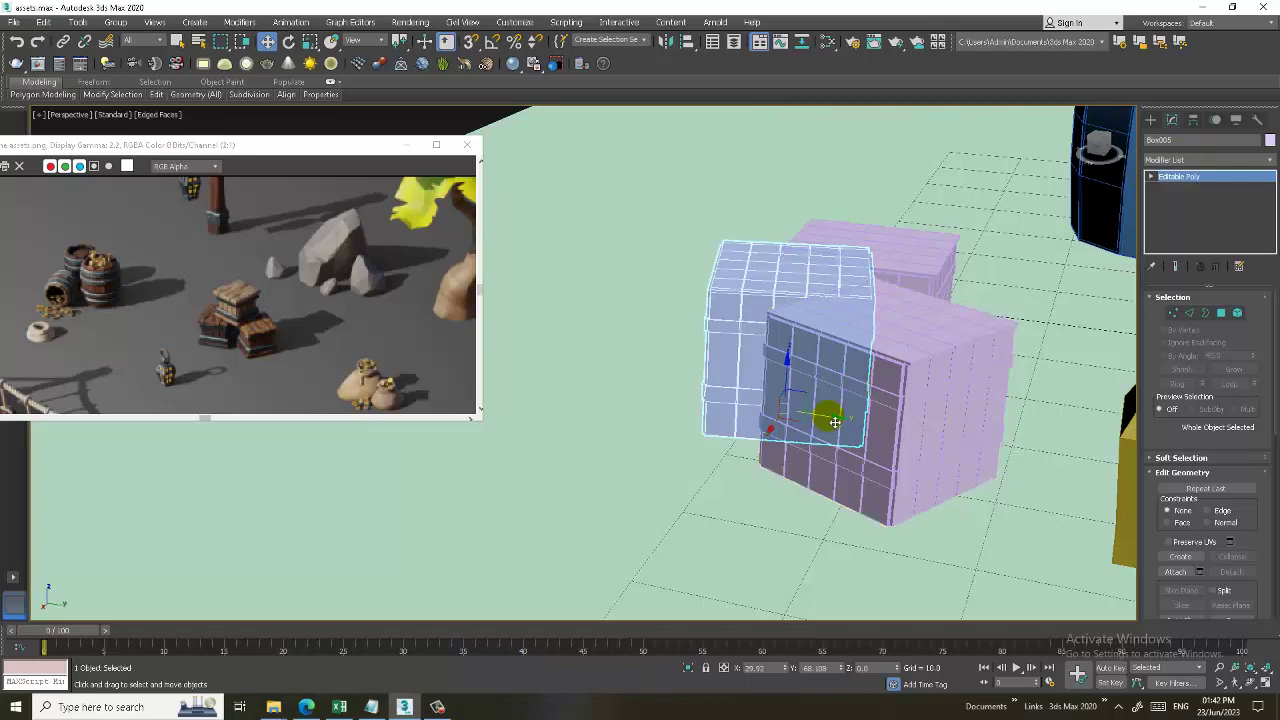
drag(829, 417, 897, 421)
drag(850, 375, 865, 241)
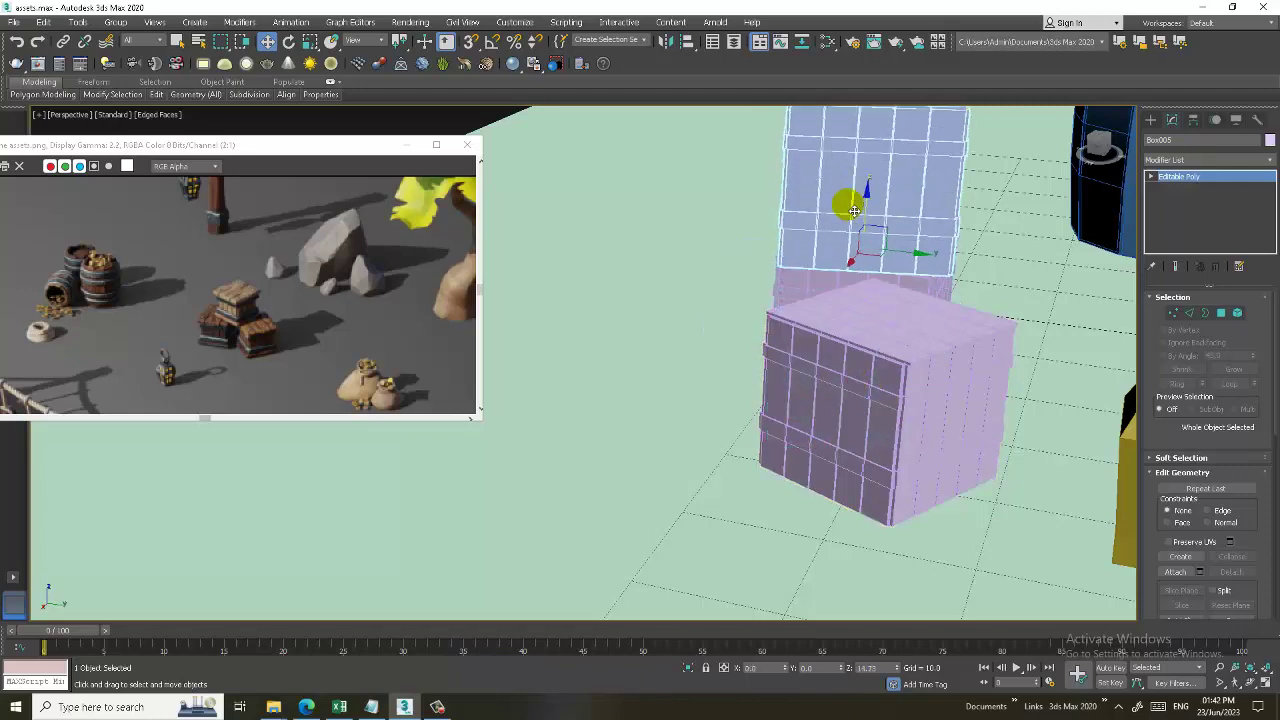
Nudge the top crate flush and view the finished crate pile from above.
alt+middle_drag(865, 241, 886, 323)
scroll(891, 323, up, 3)
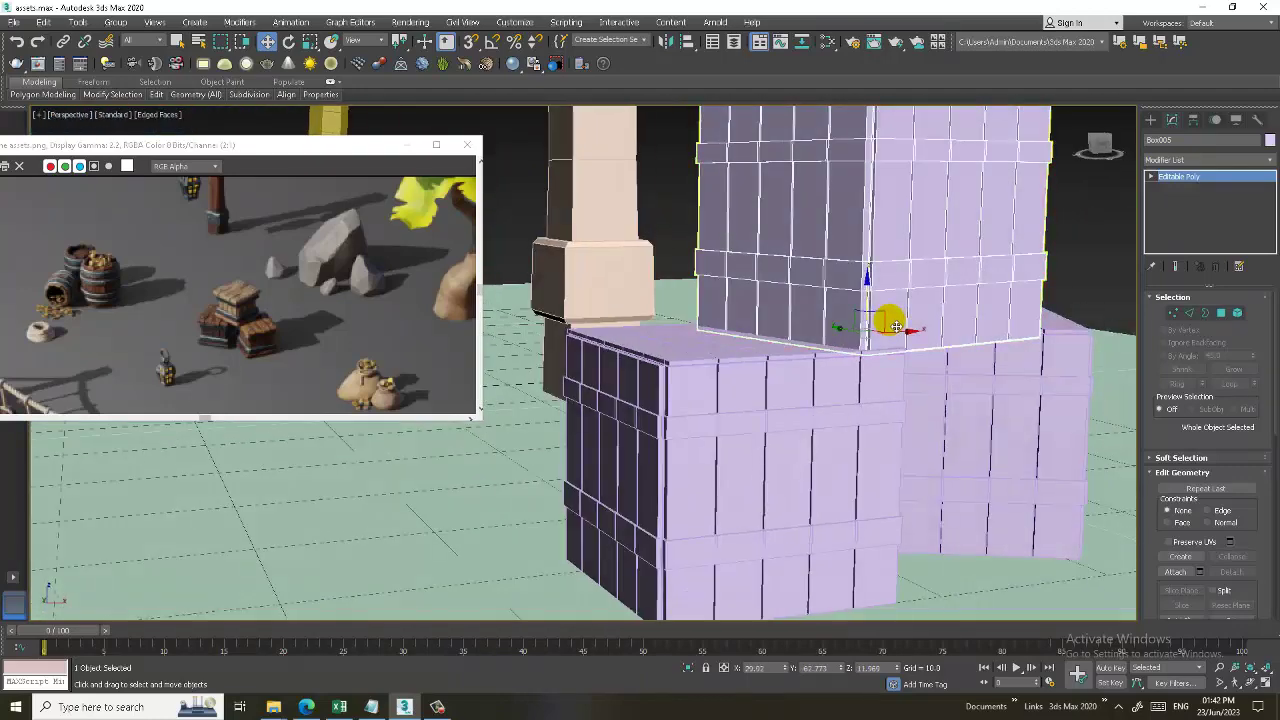
scroll(882, 318, up, 2)
drag(858, 313, 857, 296)
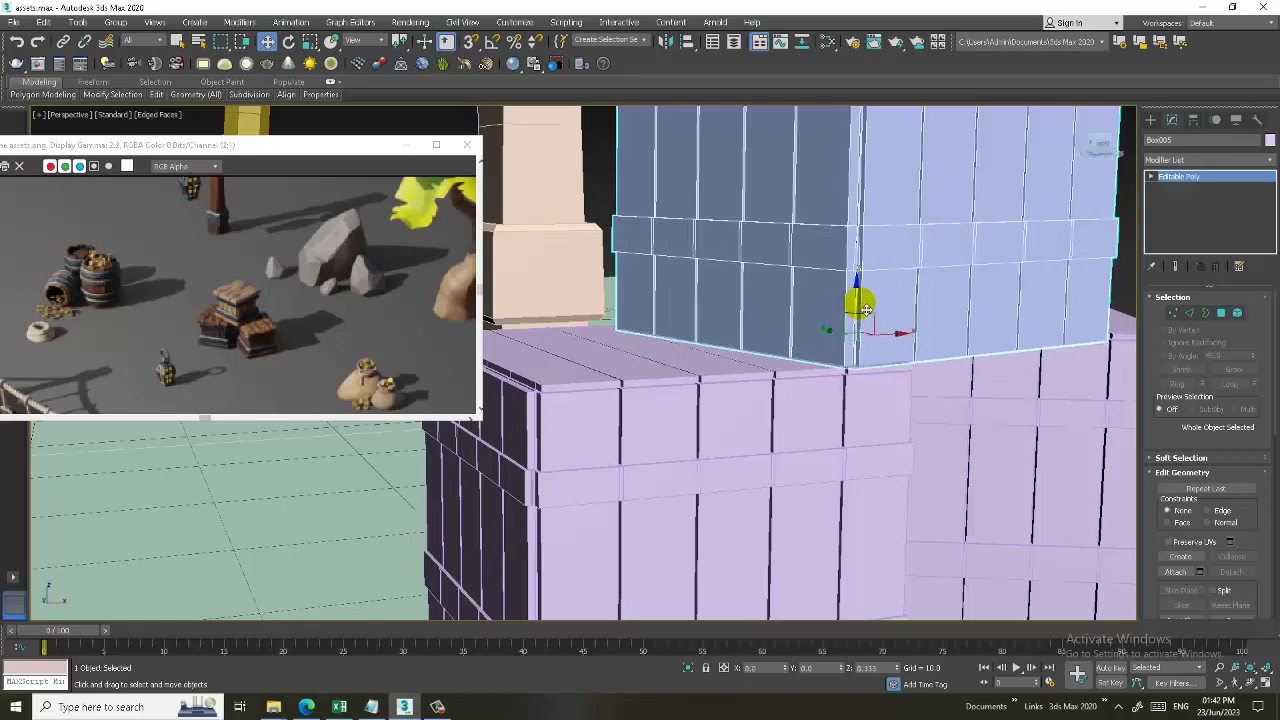
scroll(927, 356, down, 5)
mouse_move(927, 356)
alt+middle_down()
mouse_move(808, 408)
mouse_move(848, 457)
mouse_move(834, 449)
mouse_move(830, 497)
alt+middle_up()
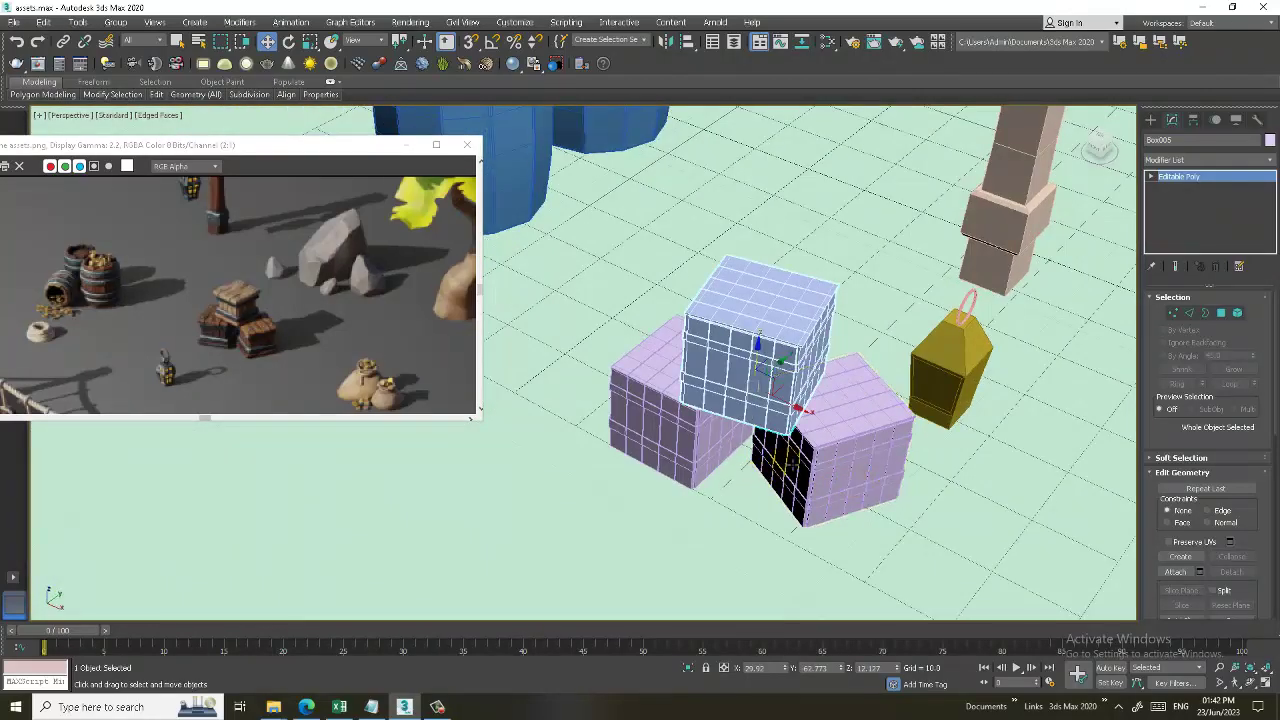
scroll(888, 408, down, 5)
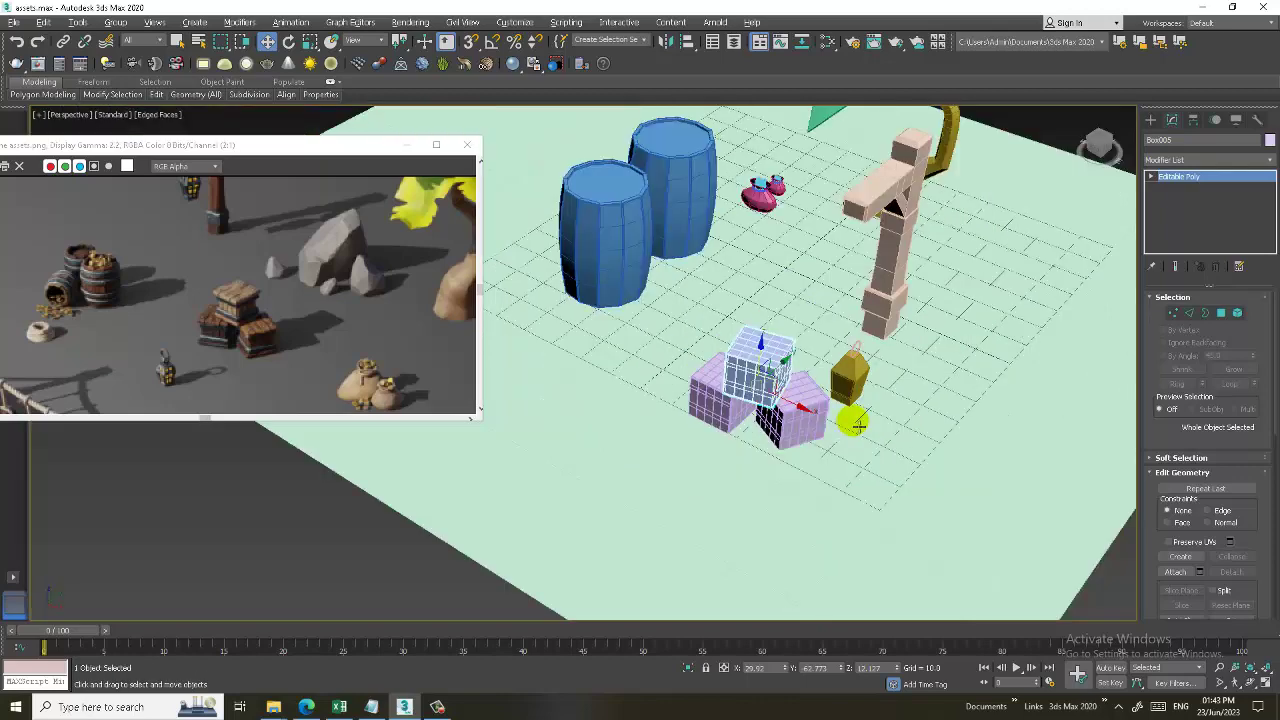
alt+middle_drag(888, 408, 900, 420)
click(1151, 118)
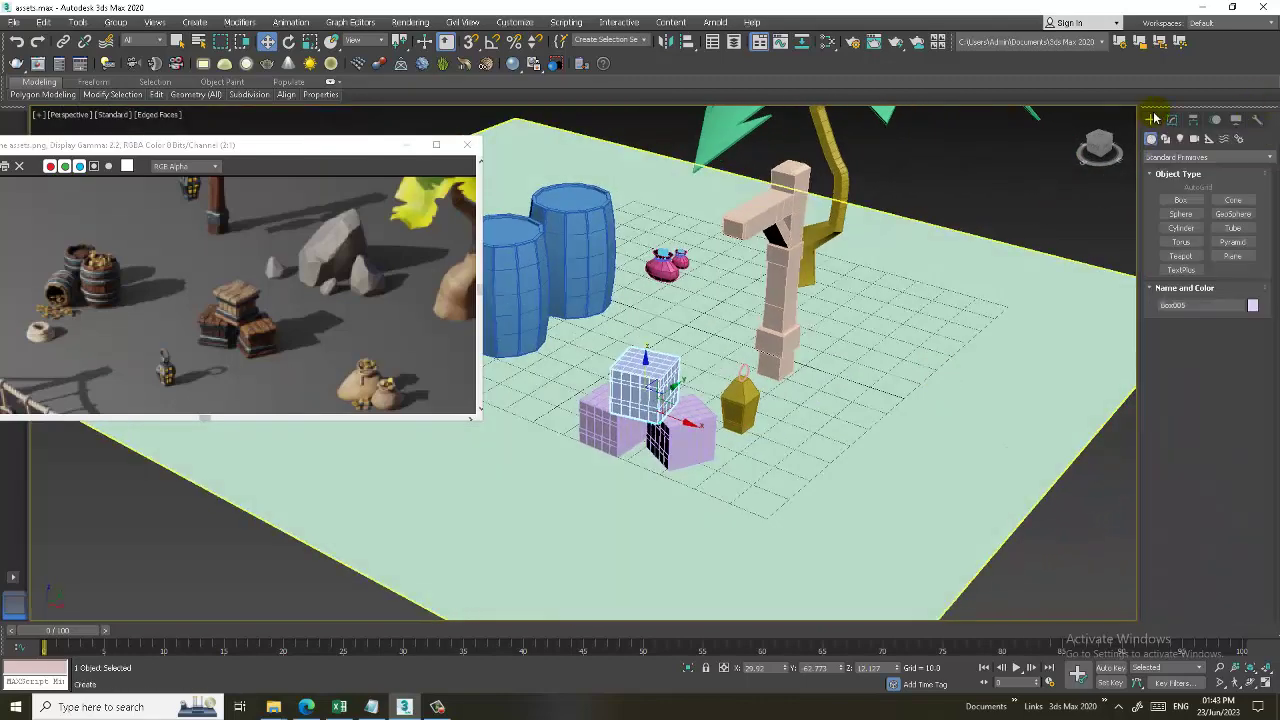
Draw a new box on the grid and raise its Height Segs to 4.
click(1191, 205)
drag(868, 447, 900, 470)
click(905, 433)
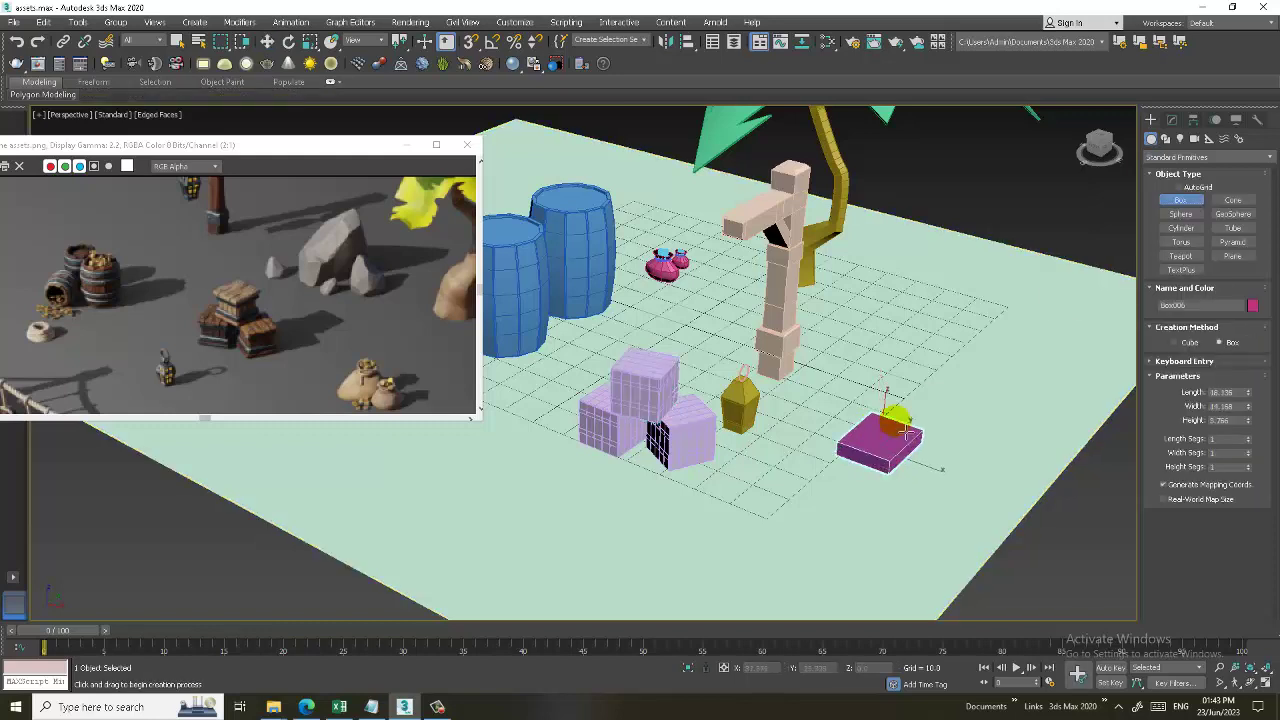
click(903, 370)
click(1171, 119)
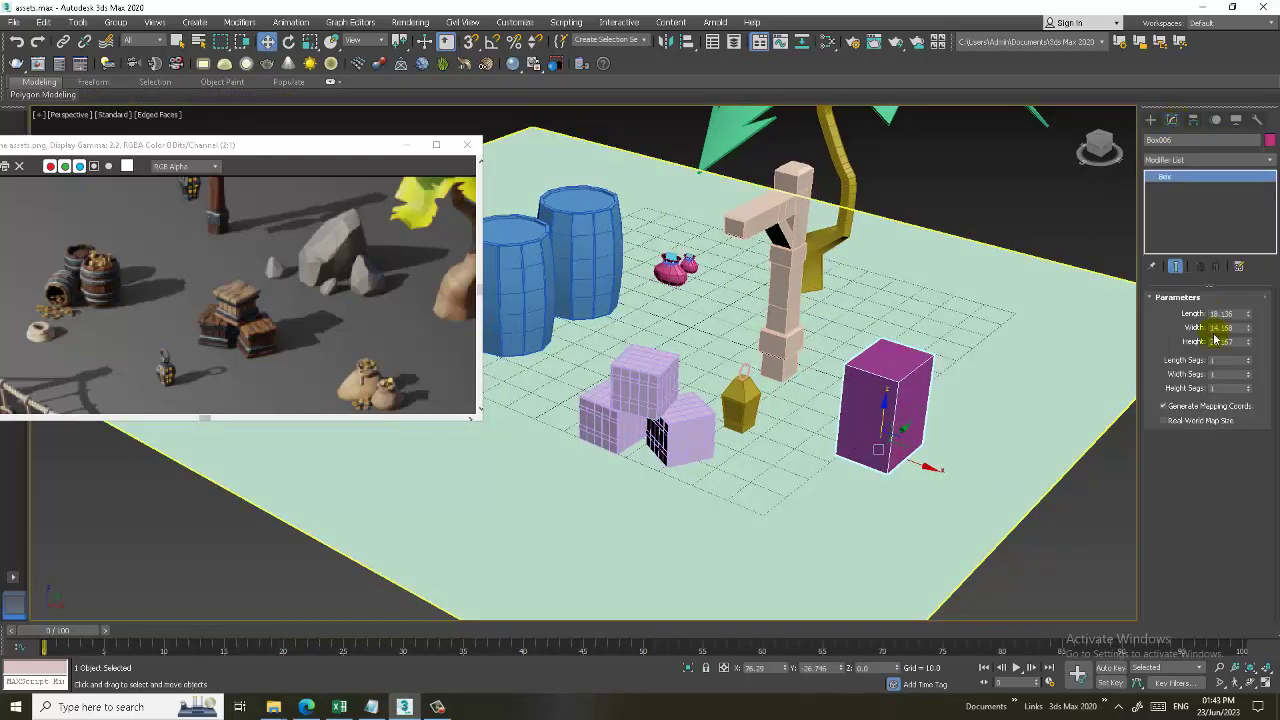
click(1248, 387)
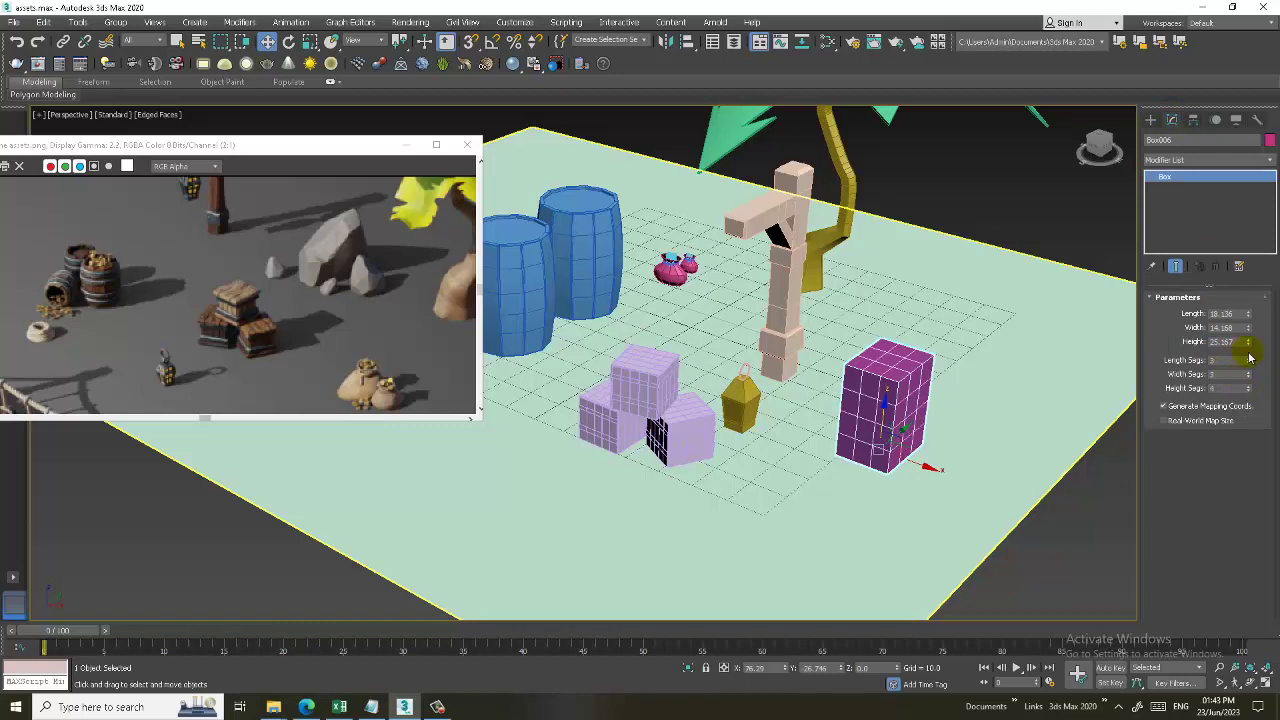
Add a Noise modifier with Strength X 27.4, Y 21.82, Z -21.13.
click(1225, 159)
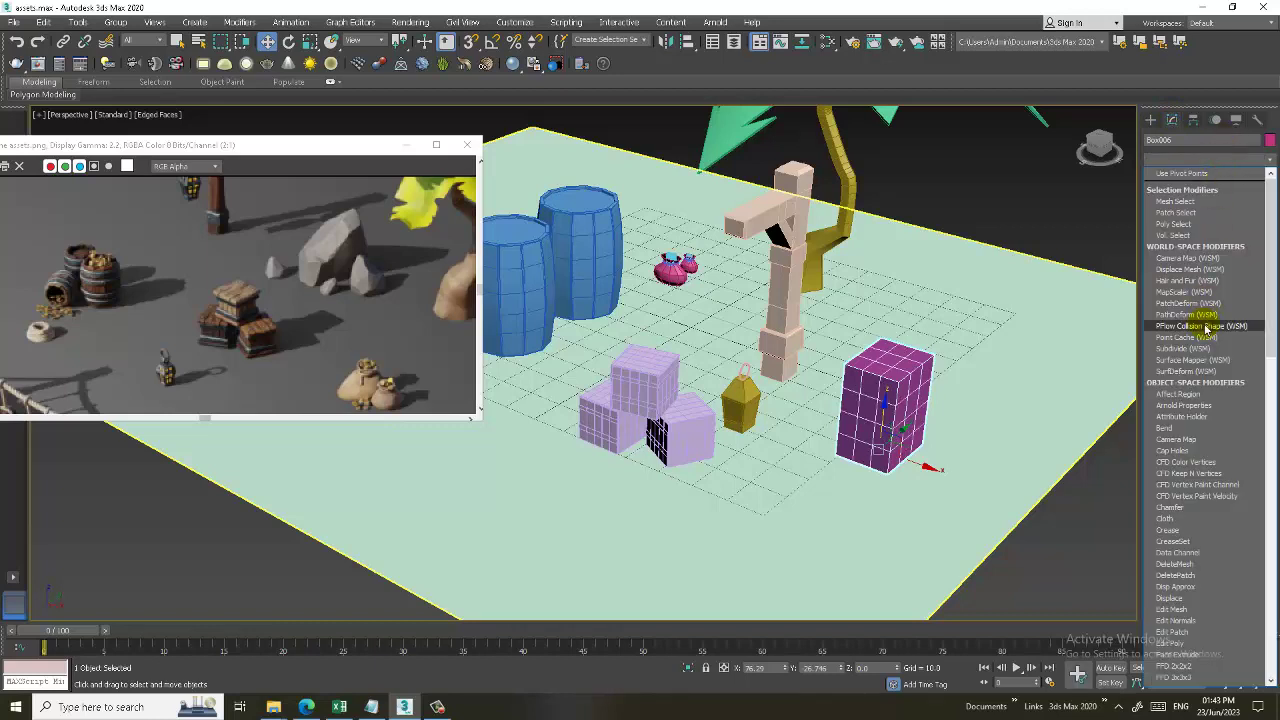
text(n)
click(1209, 174)
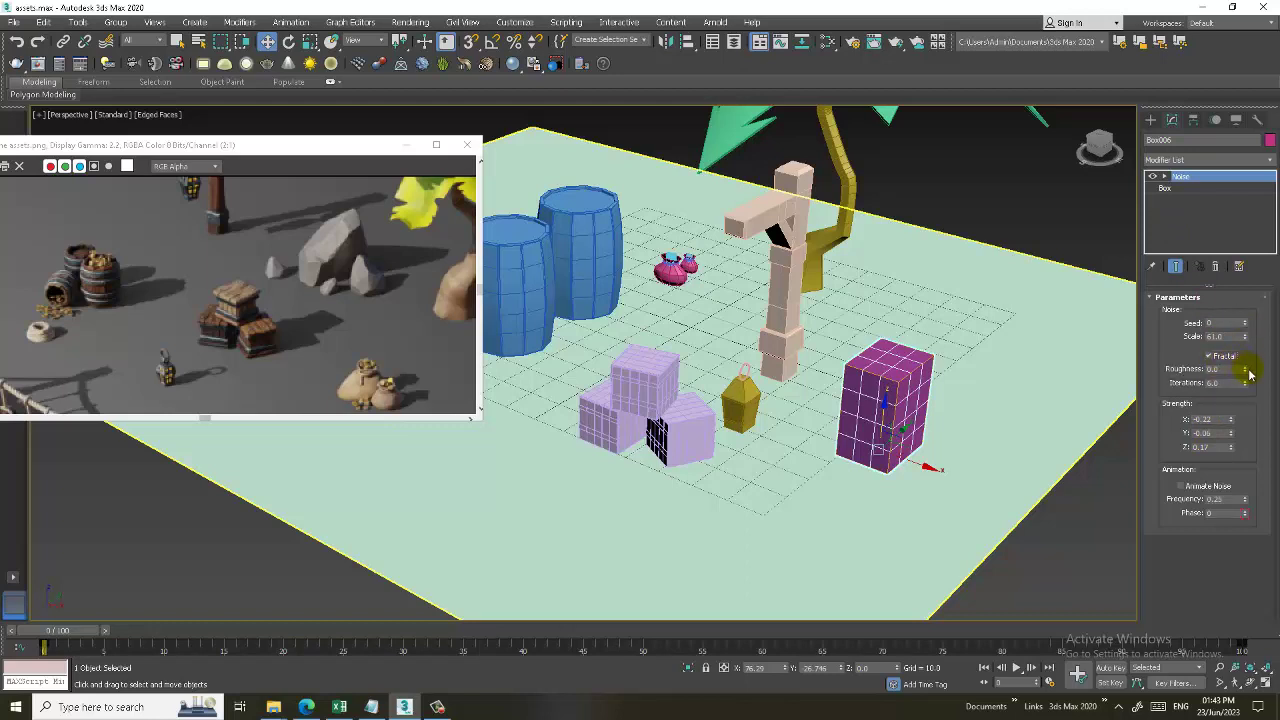
mouse_move(1239, 431)
mouse_down()
mouse_move(1248, 86)
mouse_move(1199, 648)
mouse_up()
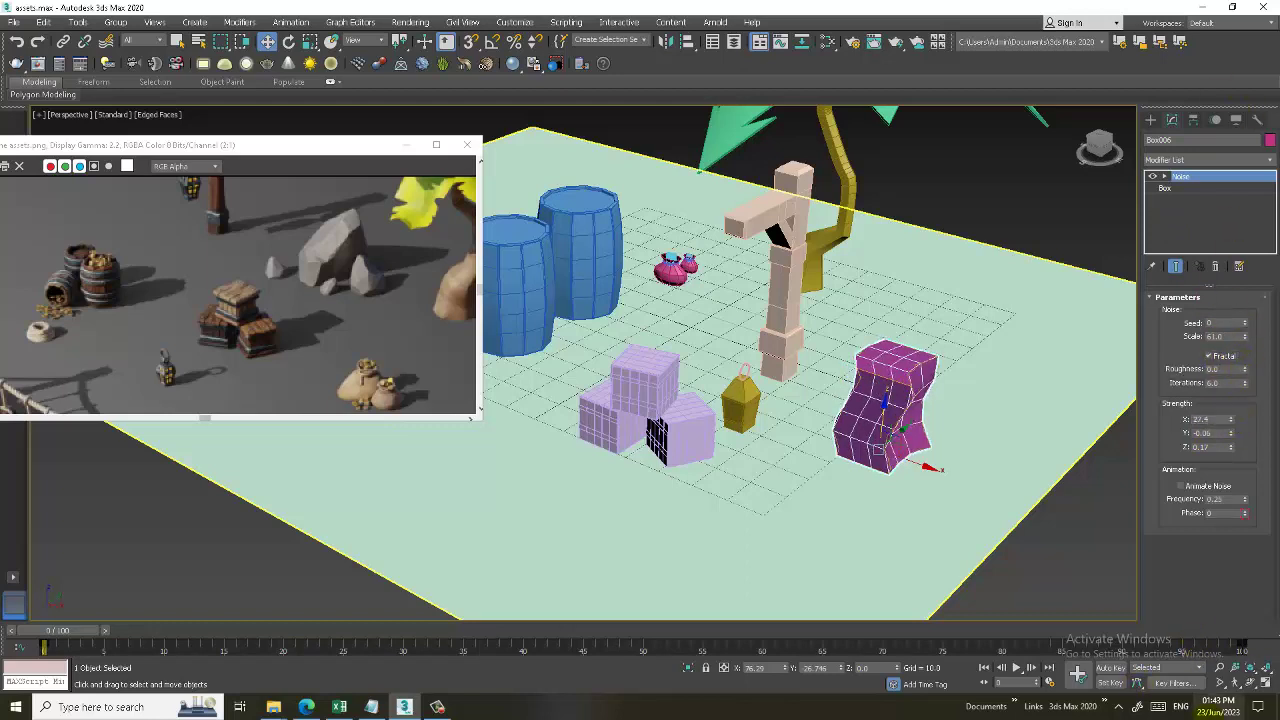
drag(1228, 425, 42, 253)
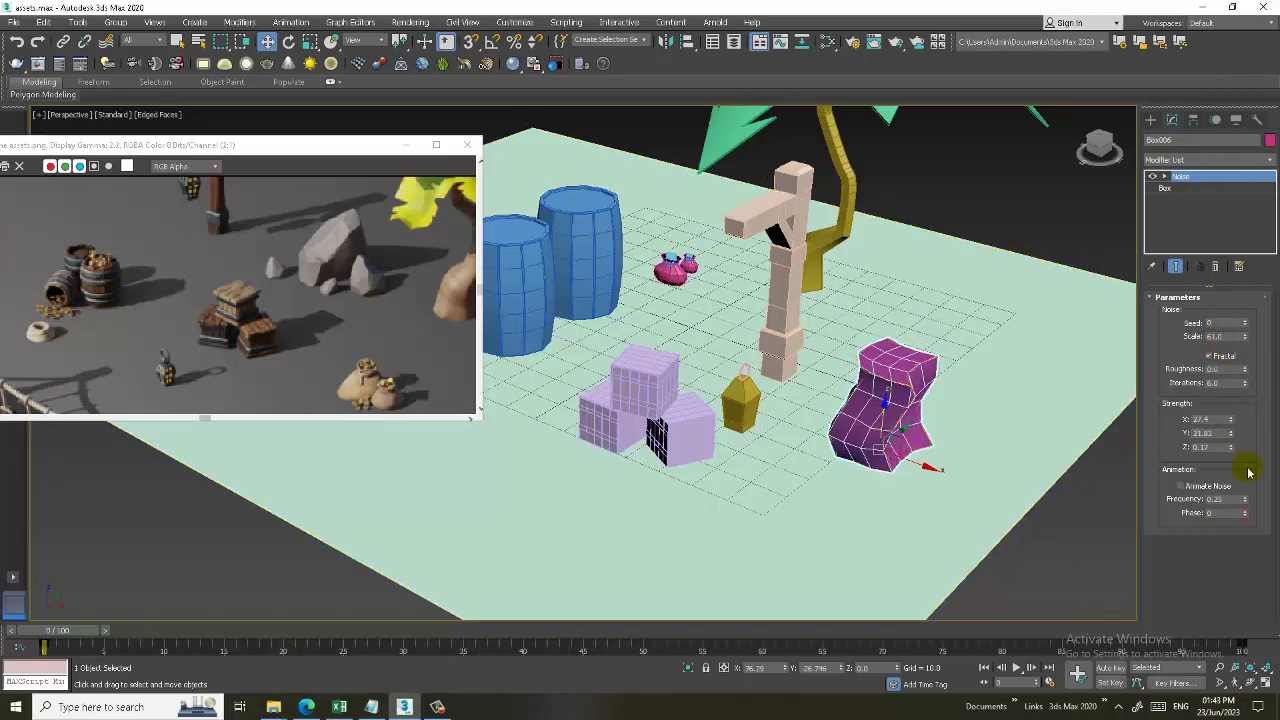
drag(1232, 449, 1234, 340)
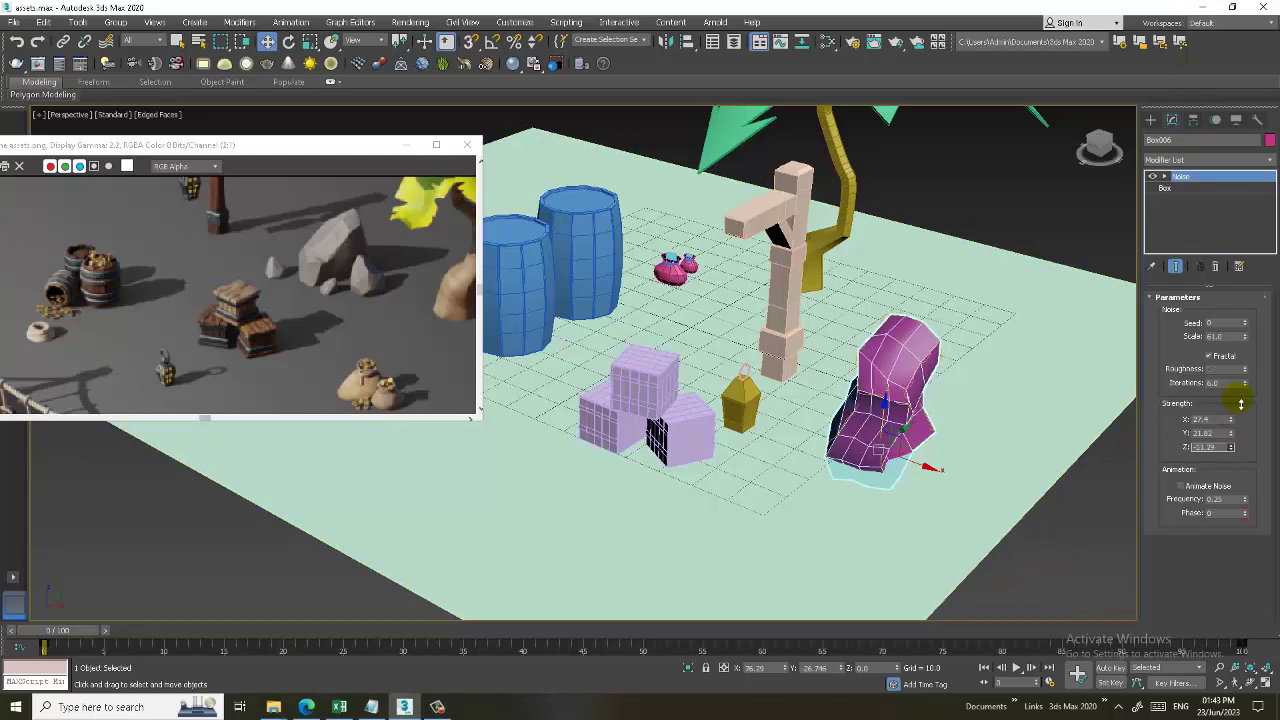
alt+middle_drag(957, 408, 1010, 380)
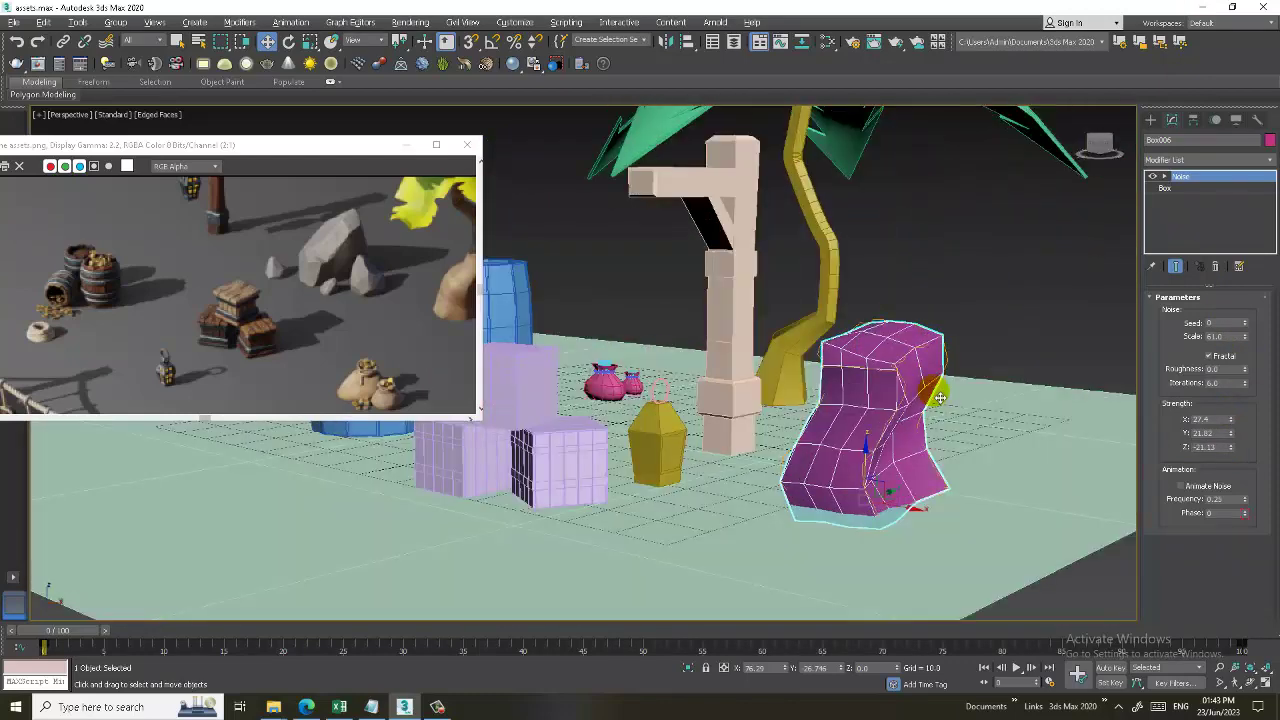
Try a MeshSmooth modifier on the rock, then delete it.
click(1224, 158)
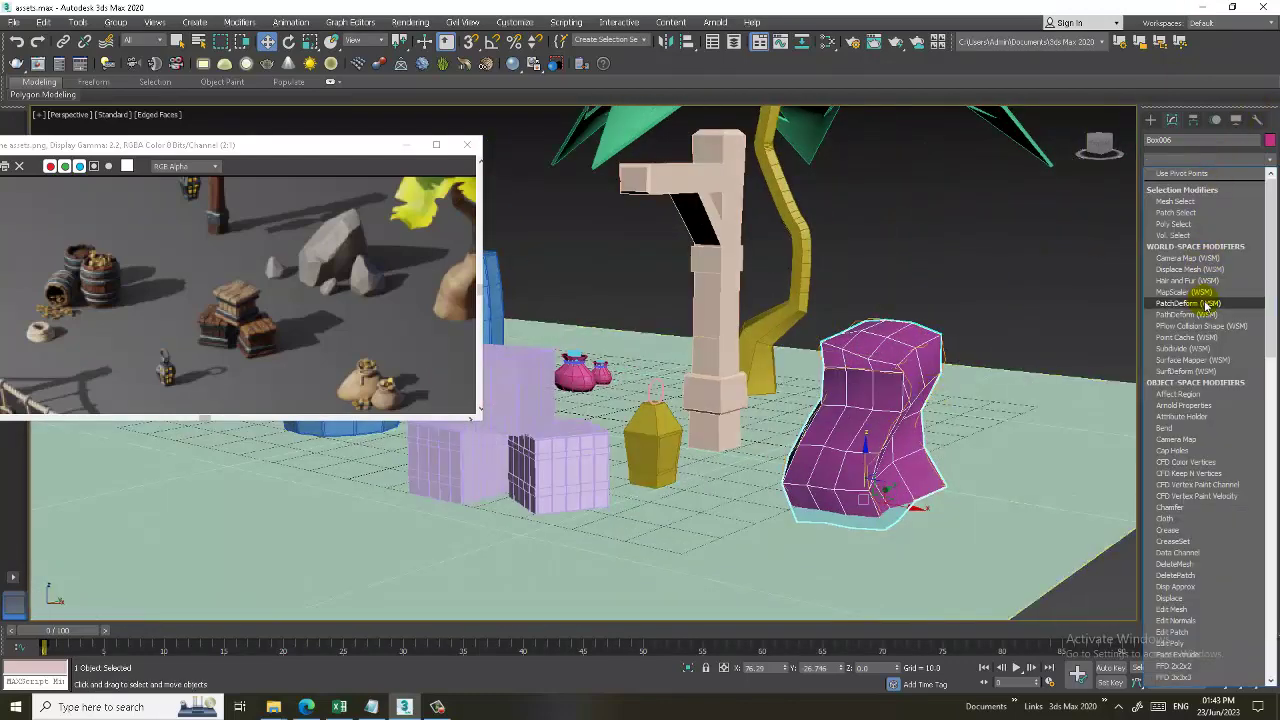
scroll(1205, 306, down, 5)
click(1188, 178)
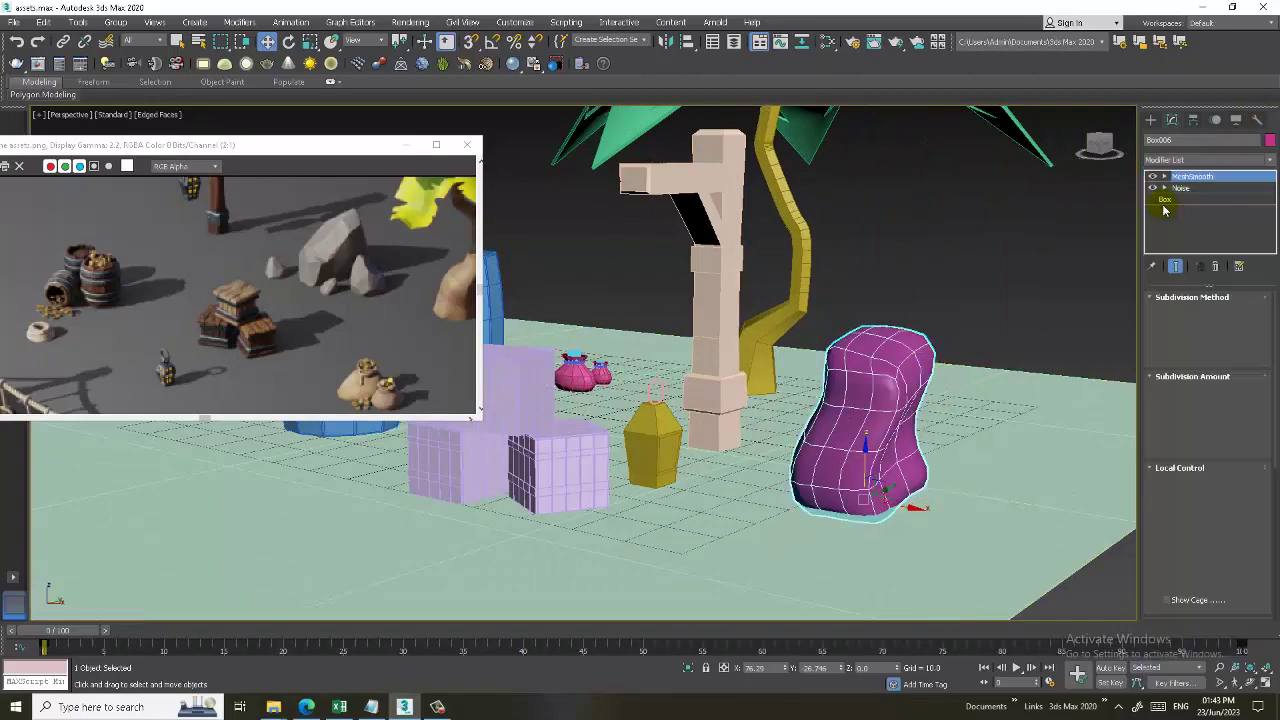
mouse_move(1015, 385)
alt+middle_down()
mouse_move(826, 435)
mouse_move(780, 430)
alt+middle_up()
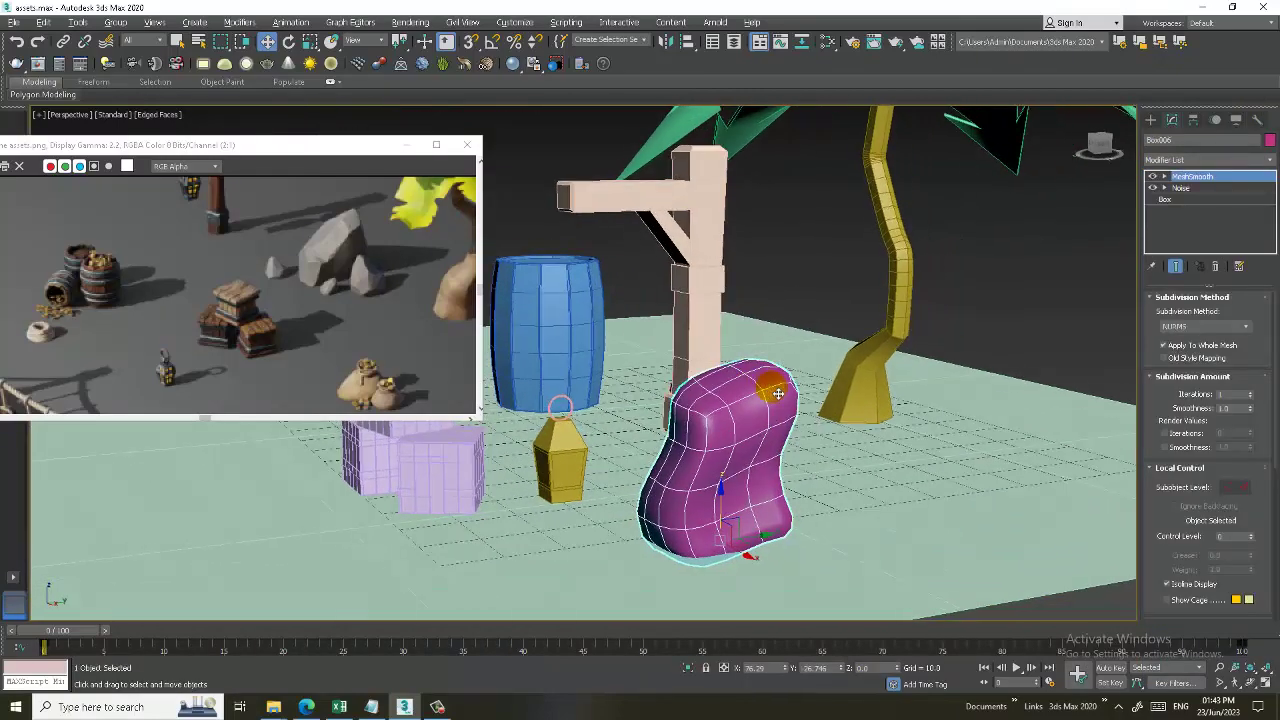
click(1211, 268)
scroll(937, 464, up, 5)
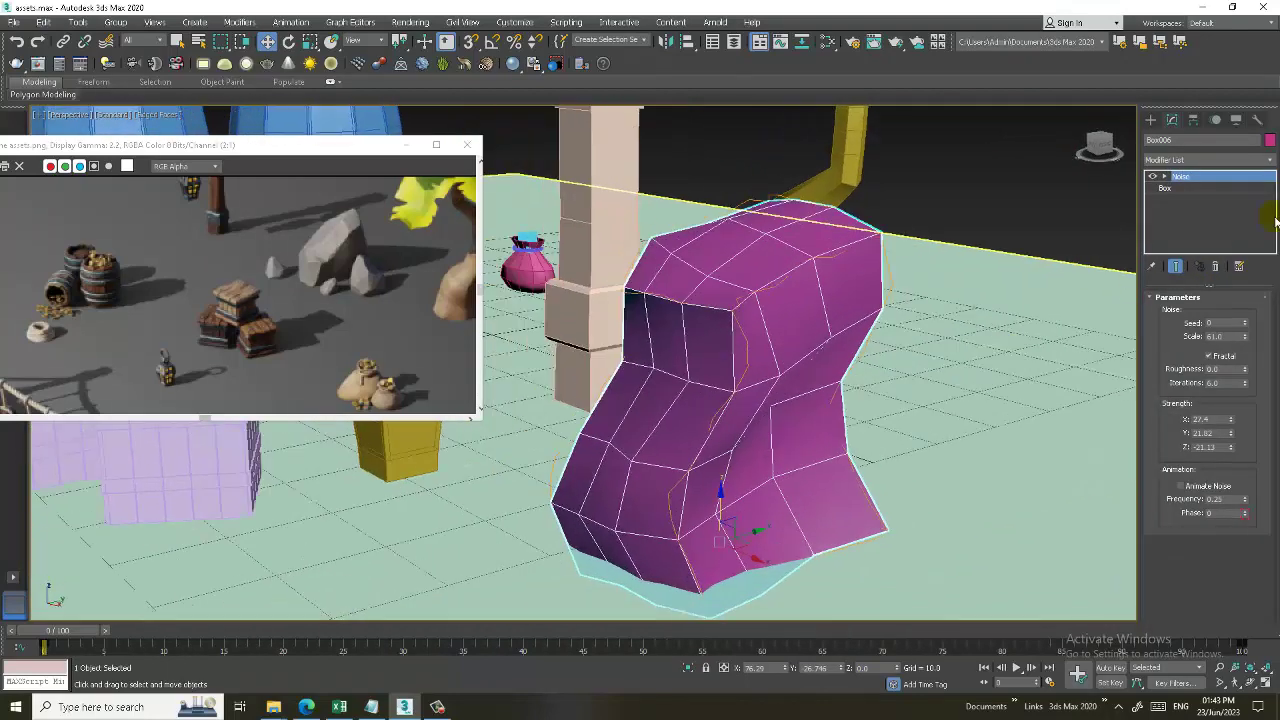
Add an FFD (box) 4x4x4 modifier and reshape its top control points in the Front view.
click(1194, 163)
scroll(1190, 280, down, 10)
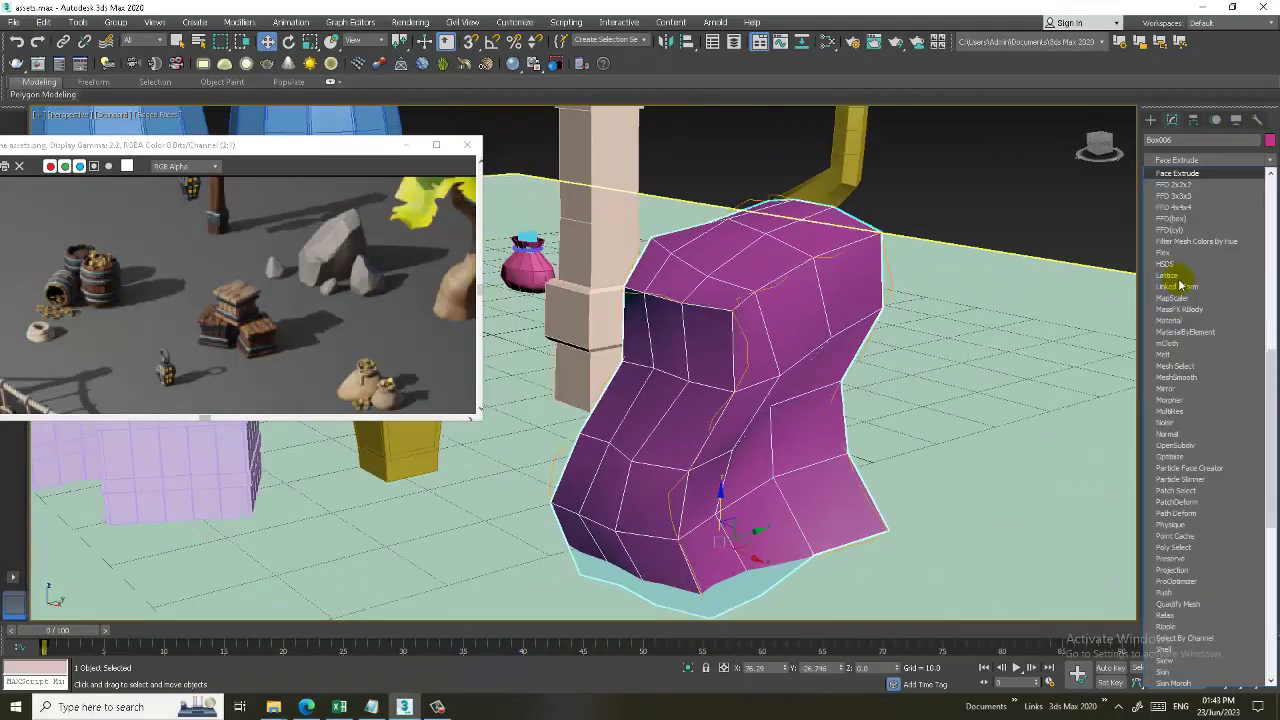
click(1190, 213)
key(alt+w)
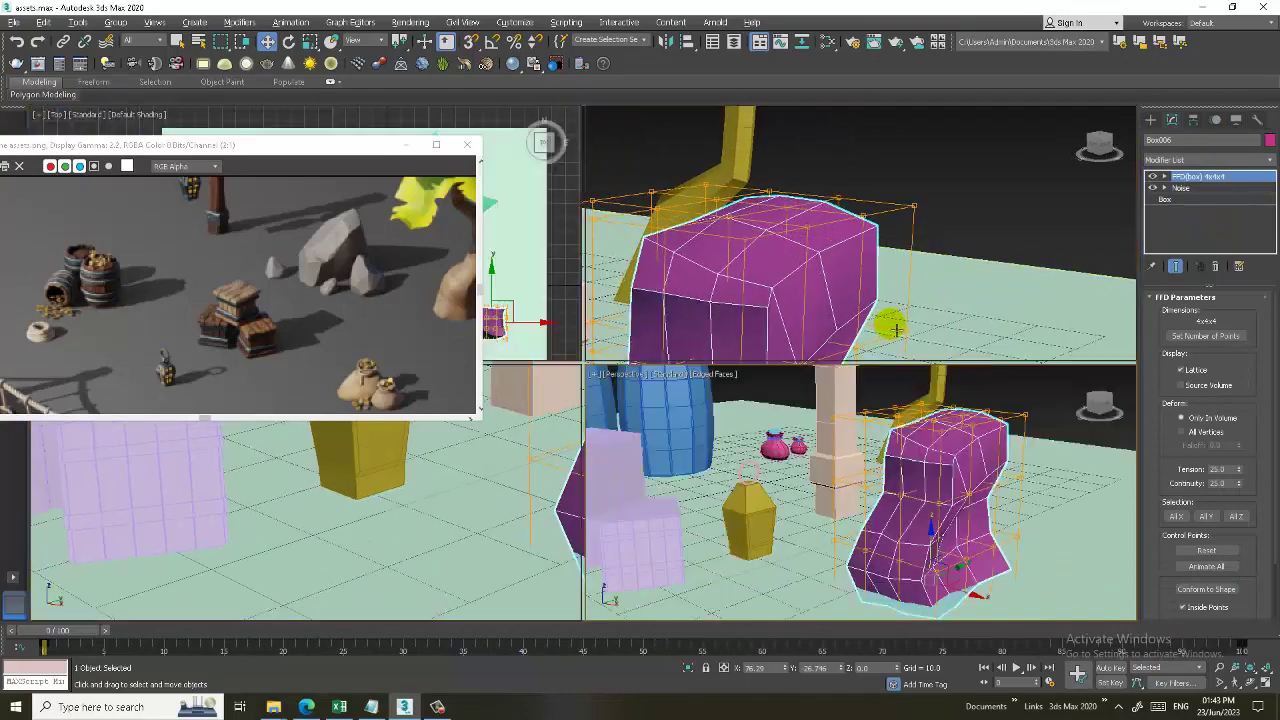
key(alt+w)
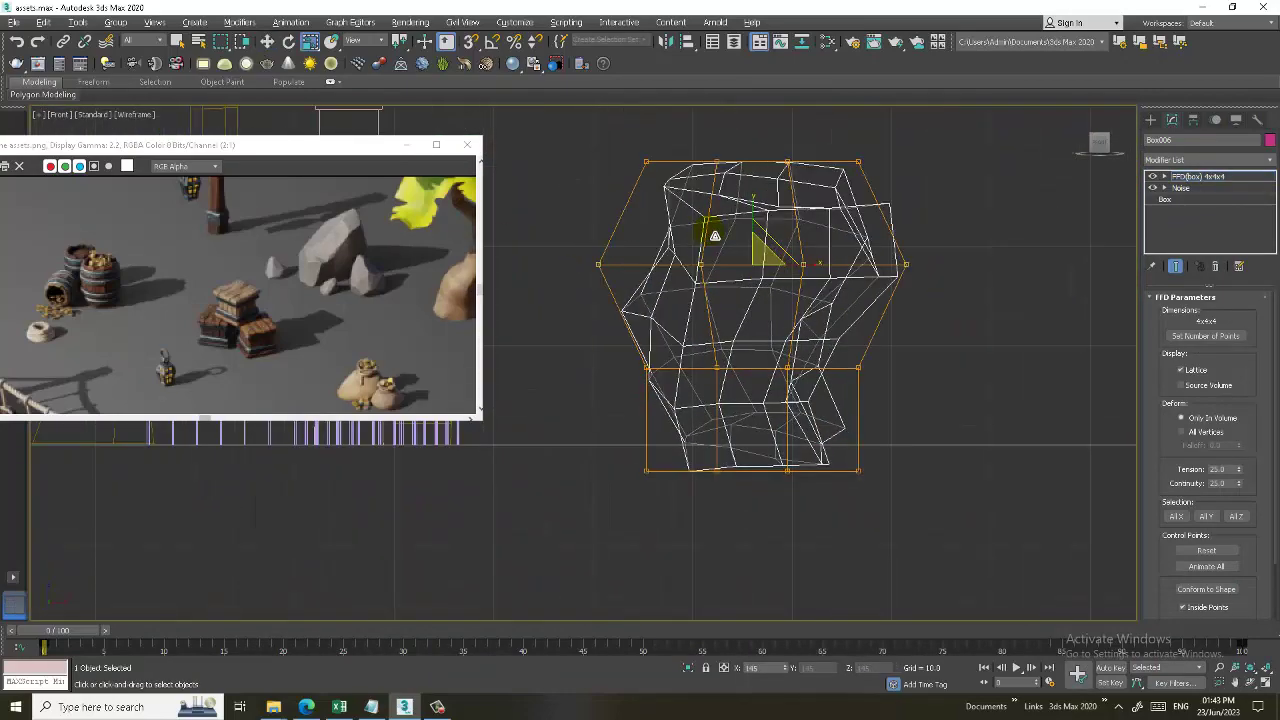
middle_drag(773, 272, 792, 388)
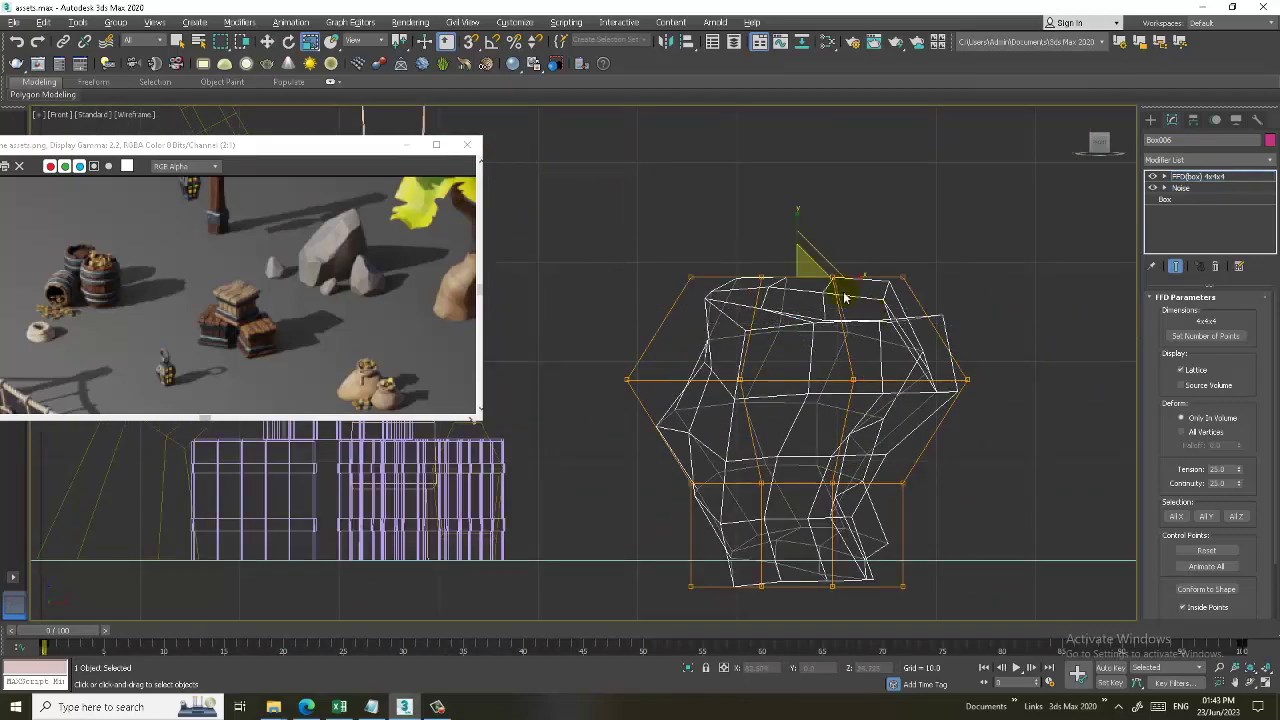
mouse_move(821, 296)
mouse_down()
mouse_move(771, 234)
mouse_move(862, 346)
mouse_up()
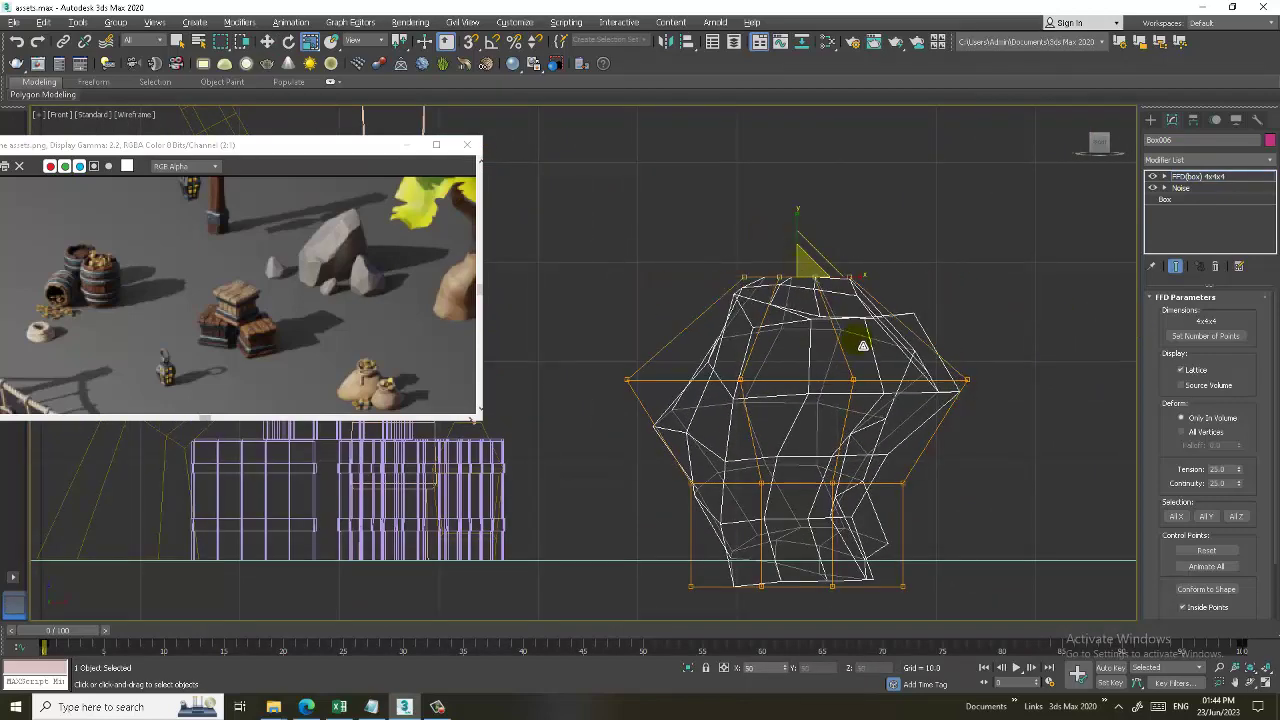
middle_drag(833, 335, 825, 347)
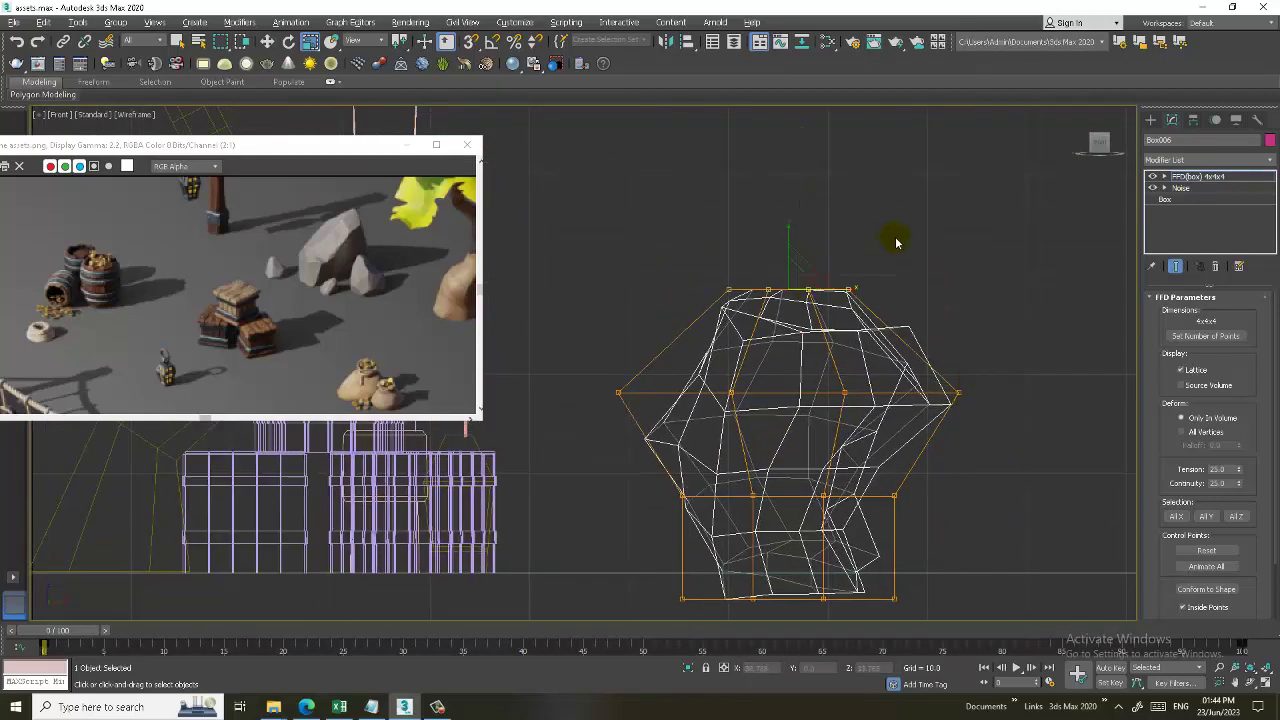
mouse_move(834, 264)
mouse_down()
mouse_move(823, 206)
mouse_move(837, 171)
mouse_up()
Orbit and zoom the Perspective view to inspect the reshaped rock.
key(w)
key(alt+w)
key(alt+w)
mouse_move(923, 423)
alt+middle_down()
mouse_move(971, 409)
mouse_move(988, 428)
mouse_move(943, 420)
mouse_move(1000, 414)
alt+middle_up()
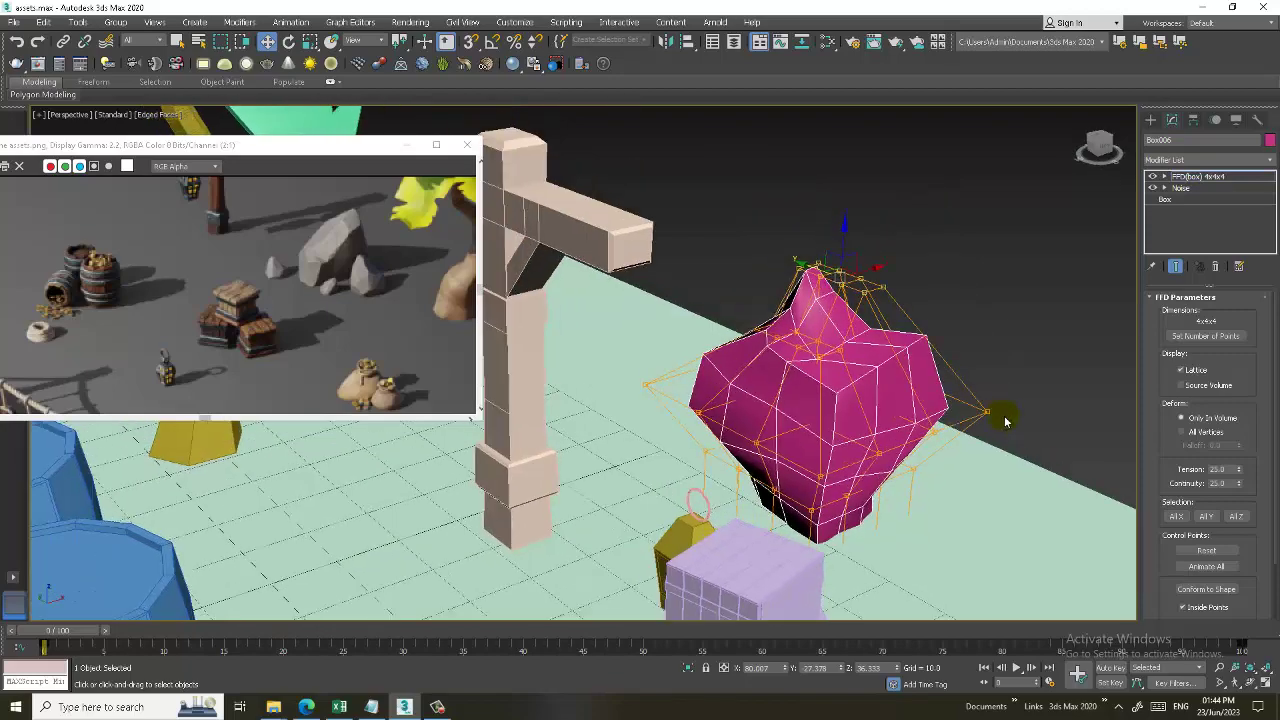
scroll(945, 420, up, 3)
scroll(950, 383, up, 2)
scroll(950, 383, down, 3)
mouse_move(871, 420)
alt+middle_down()
mouse_move(851, 420)
mouse_move(914, 406)
alt+middle_up()
key(alt+w)
Frame the rock in the Front and Perspective views, zoom out to the scene, and deselect.
key(alt+w)
key(z)
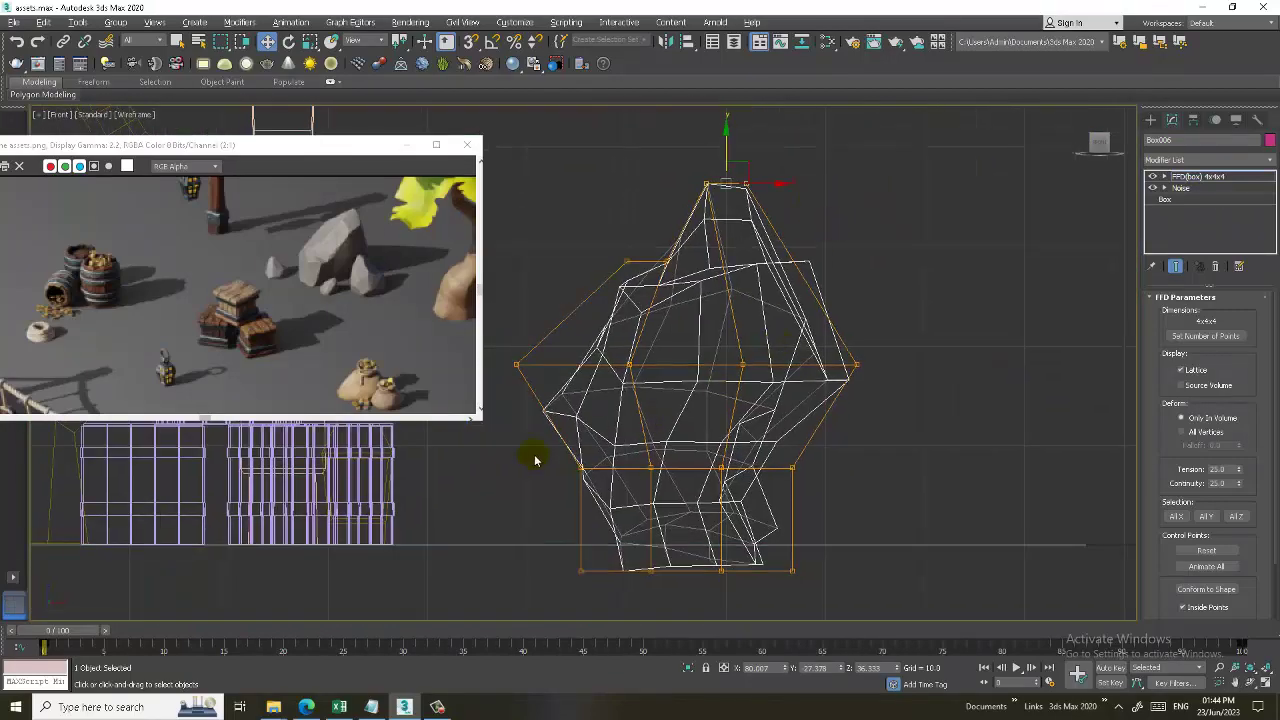
key(alt+w)
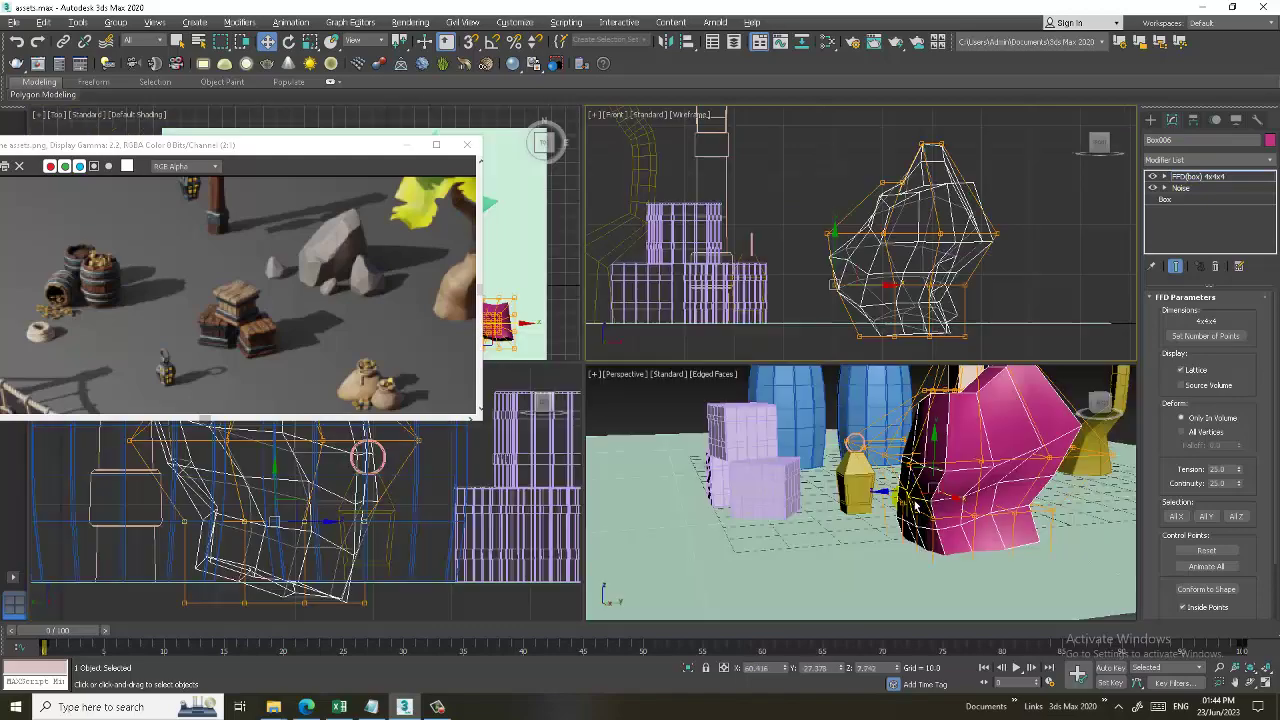
key(alt+w)
key(z)
scroll(700, 360, down, 5)
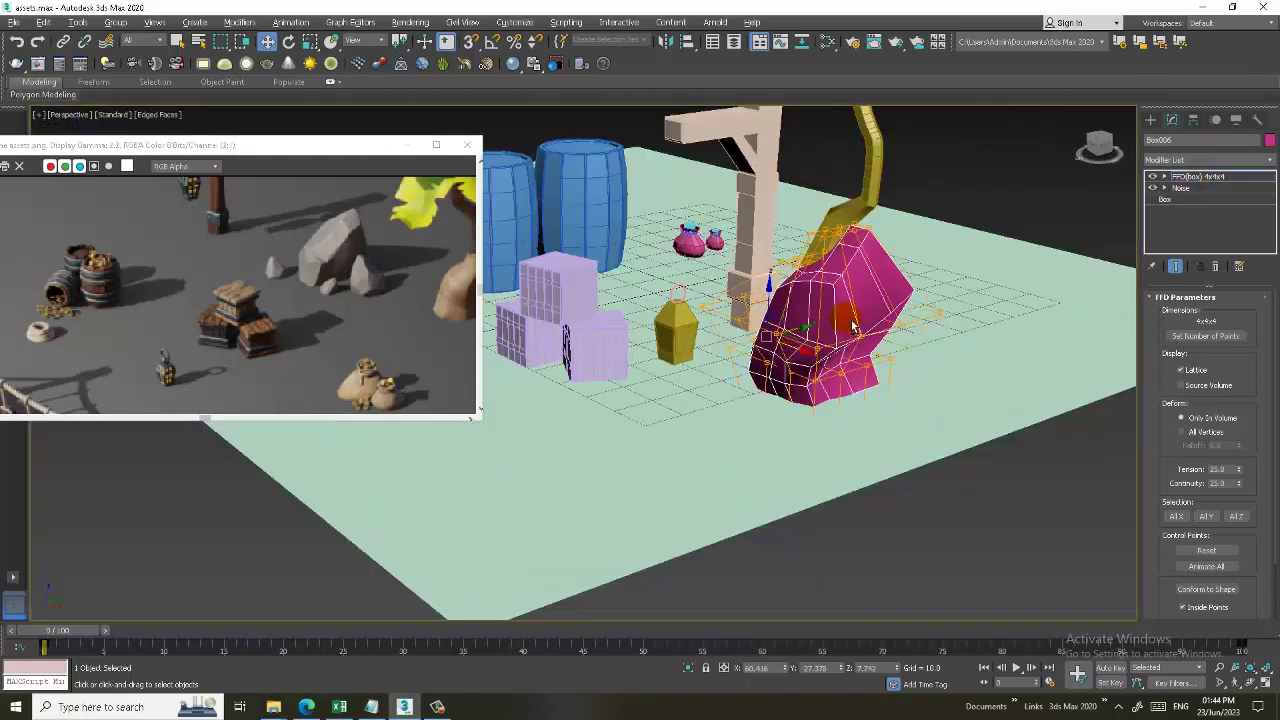
alt+middle_drag(700, 360, 720, 350)
scroll(700, 360, down, 4)
scroll(700, 360, up, 3)
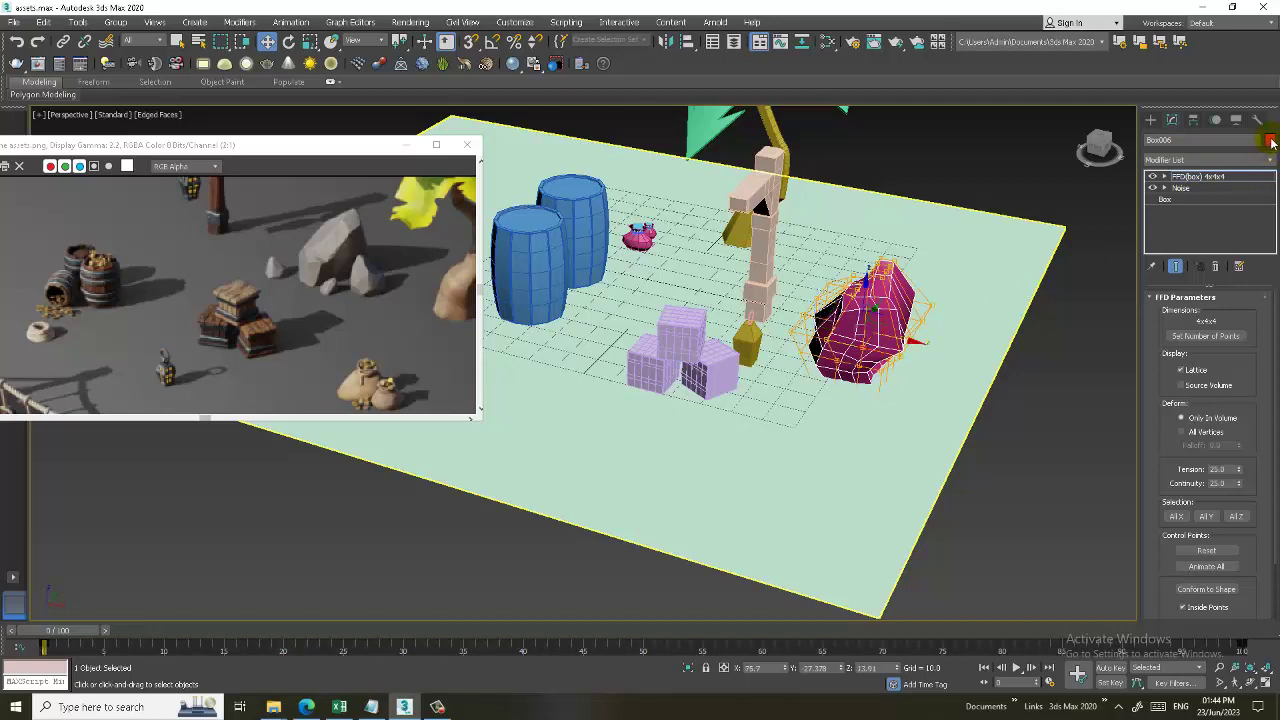
key(ctrl+d)
Give every object in the scene a uniform grey colour.
key(ctrl+a)
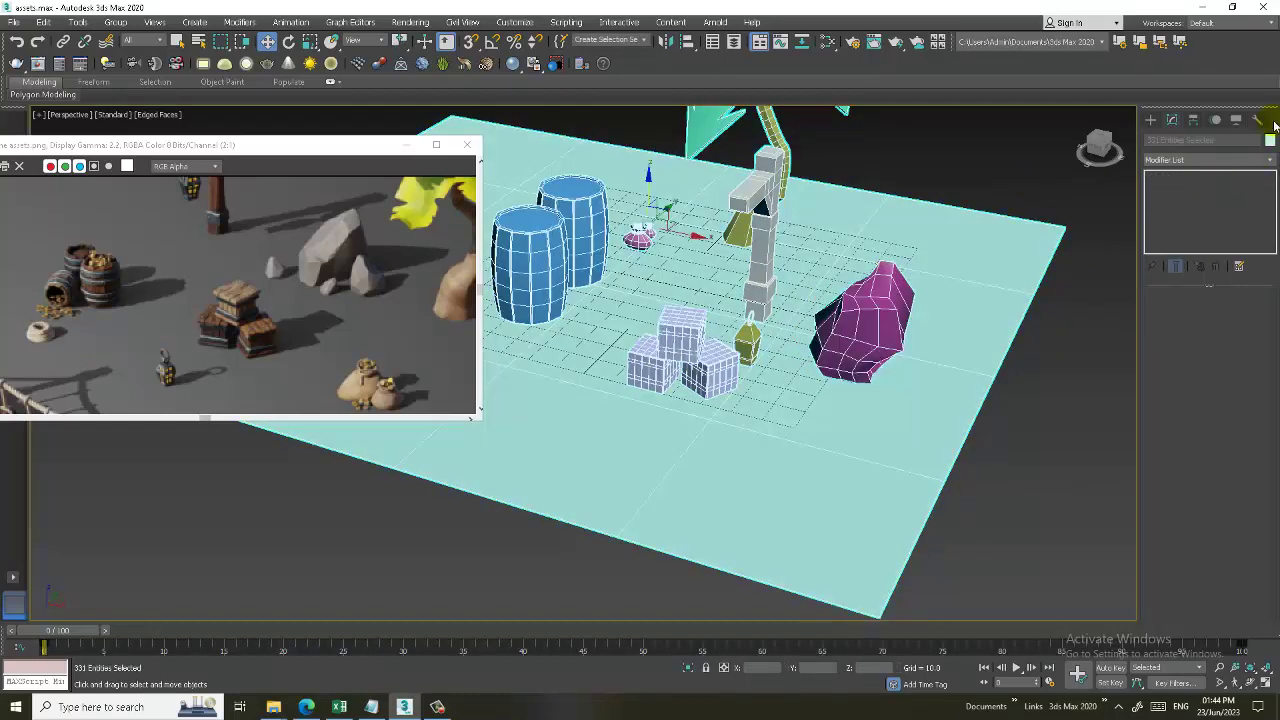
click(1269, 143)
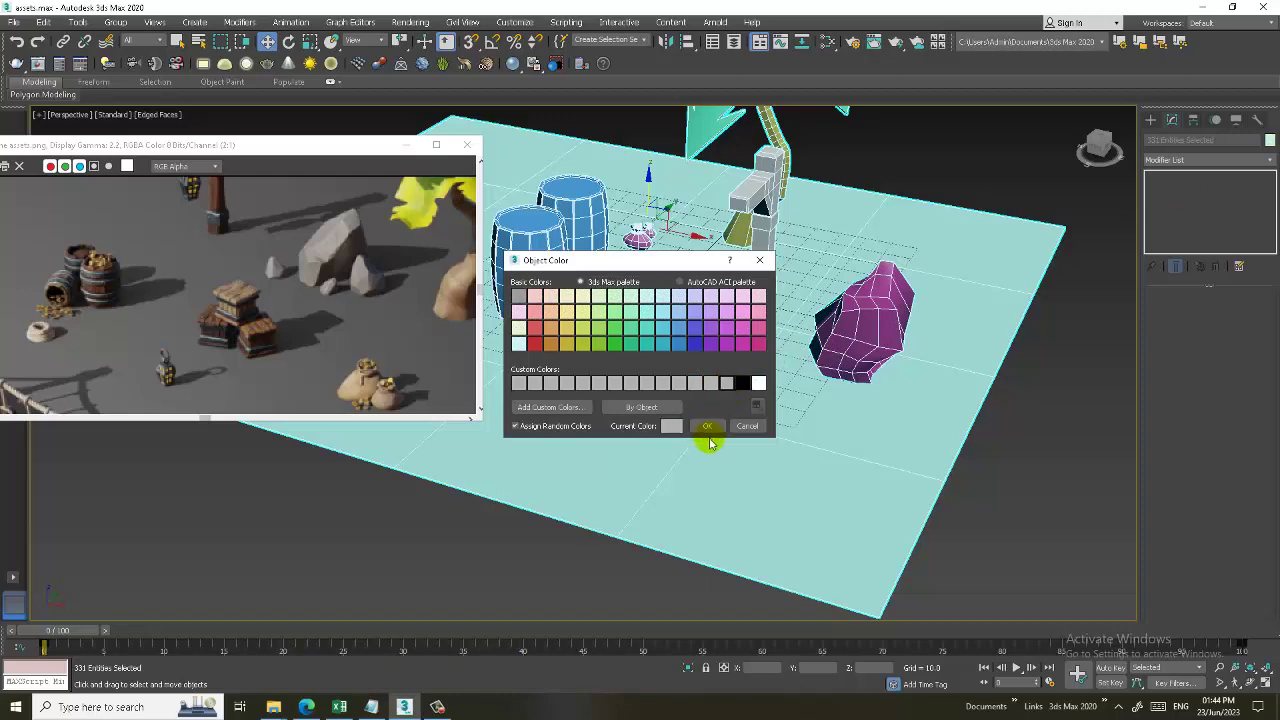
click(707, 427)
Move the rock so it stands behind the barrels.
click(905, 395)
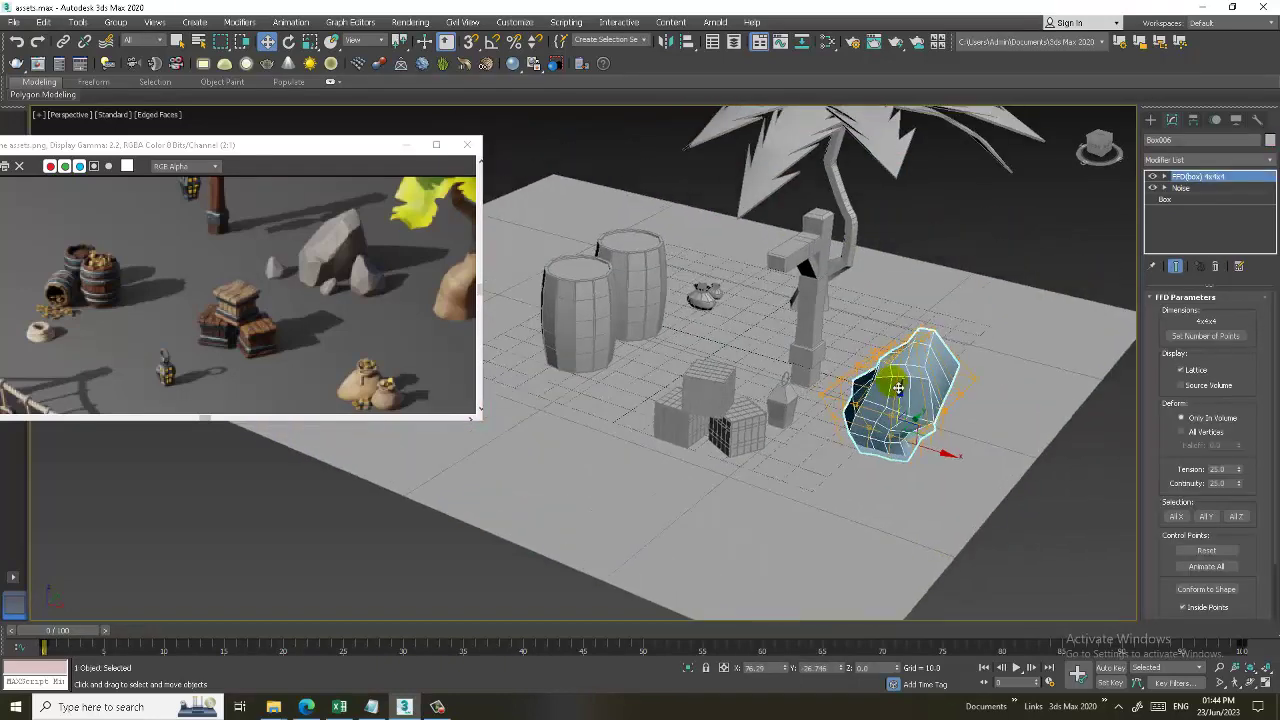
drag(898, 388, 490, 280)
middle_drag(605, 328, 720, 370)
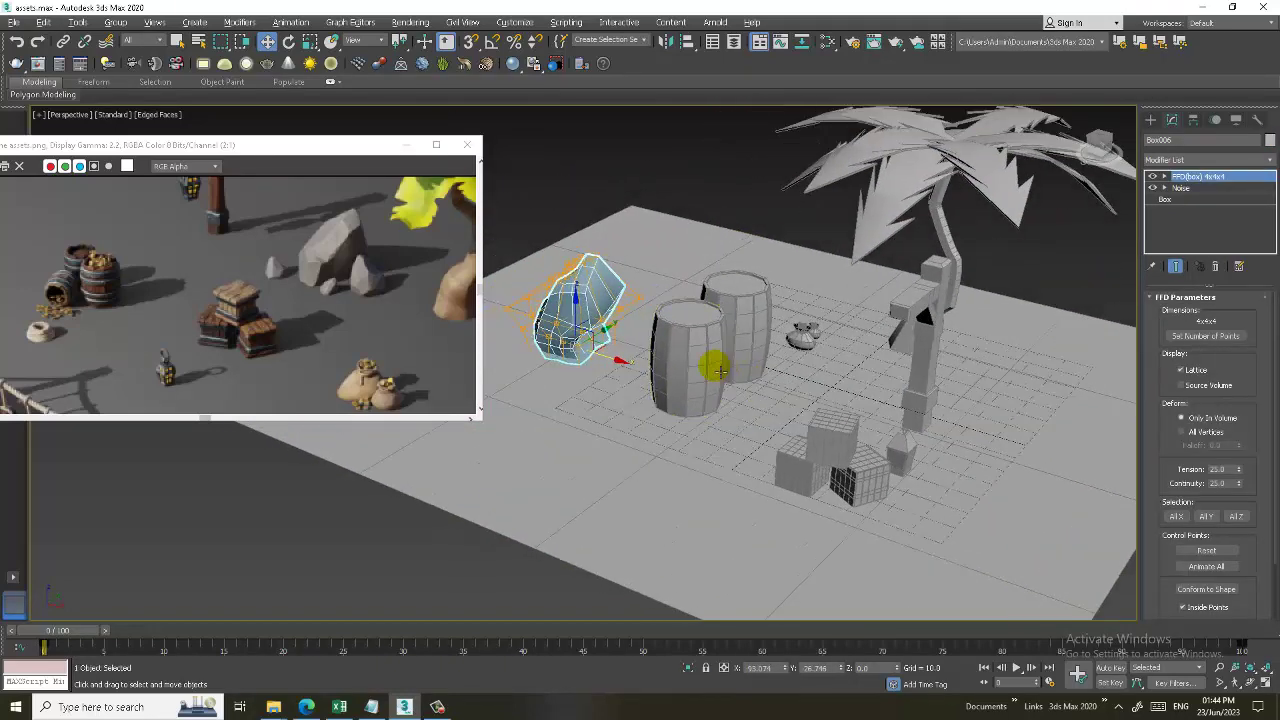
drag(595, 320, 760, 300)
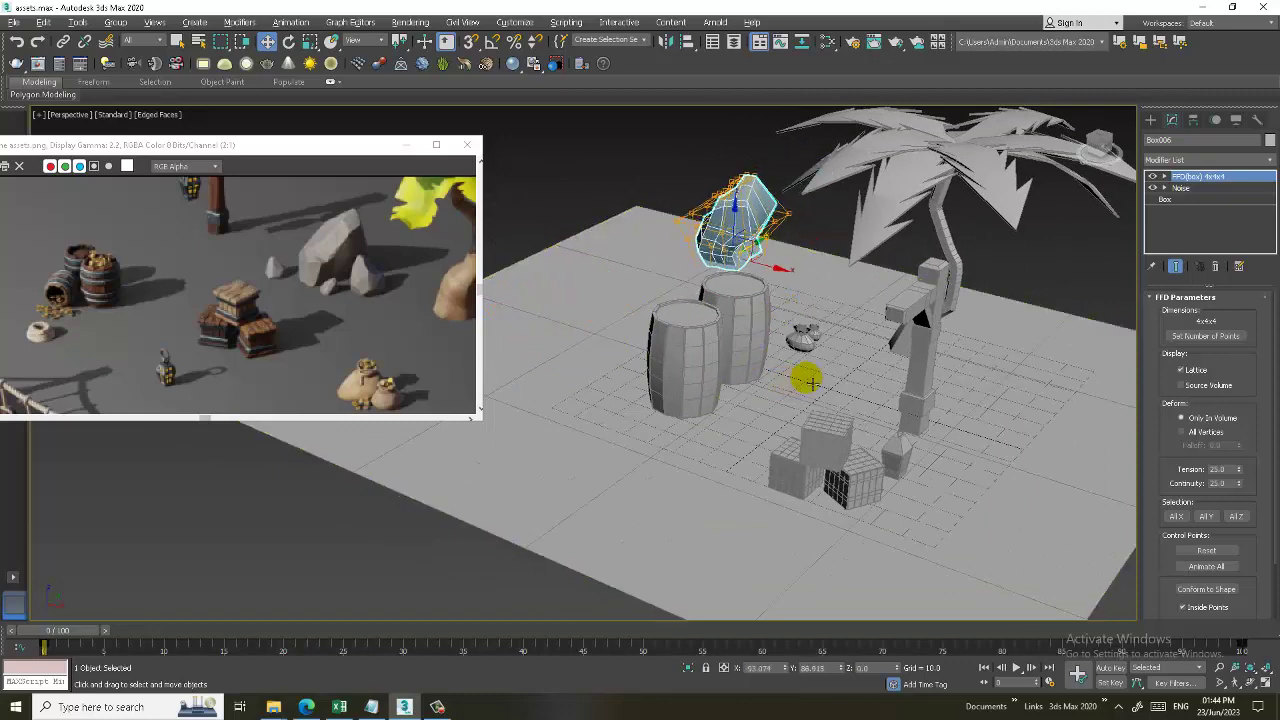
alt+middle_drag(810, 380, 865, 262)
Convert the rock to an Editable Poly and deselect it.
right_click(662, 192)
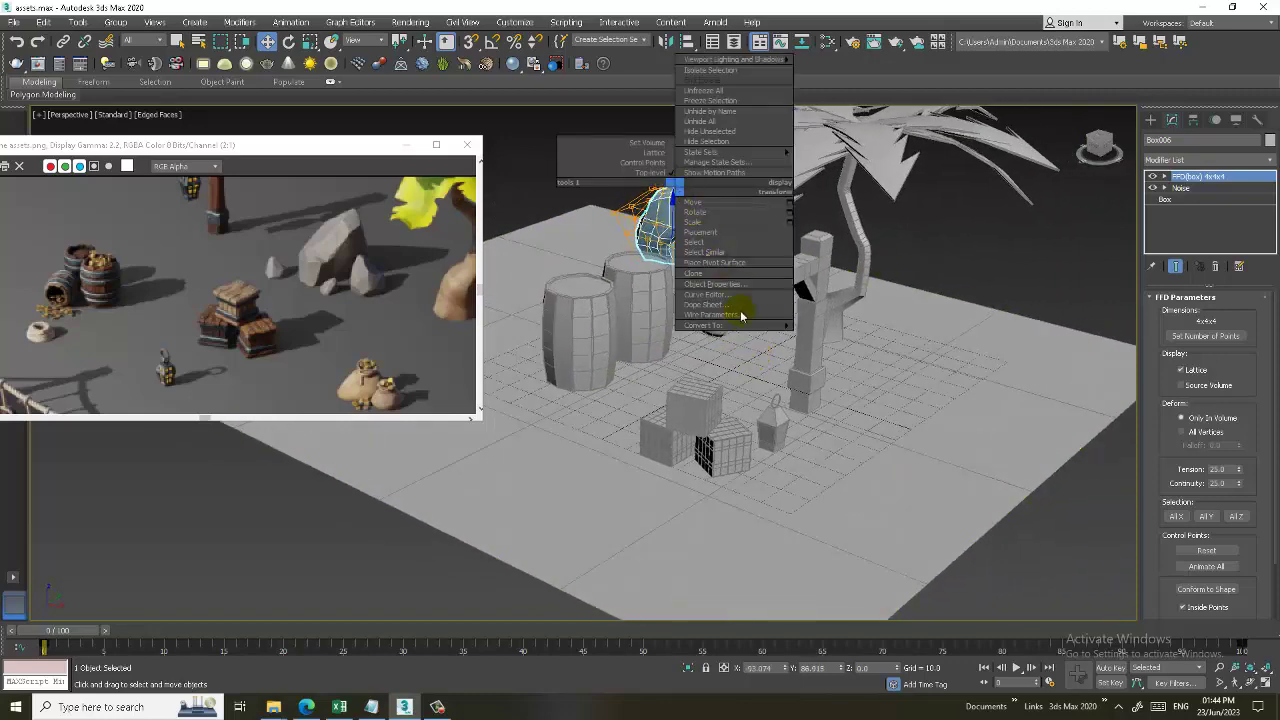
click(835, 333)
click(868, 300)
alt+middle_drag(868, 300, 849, 305)
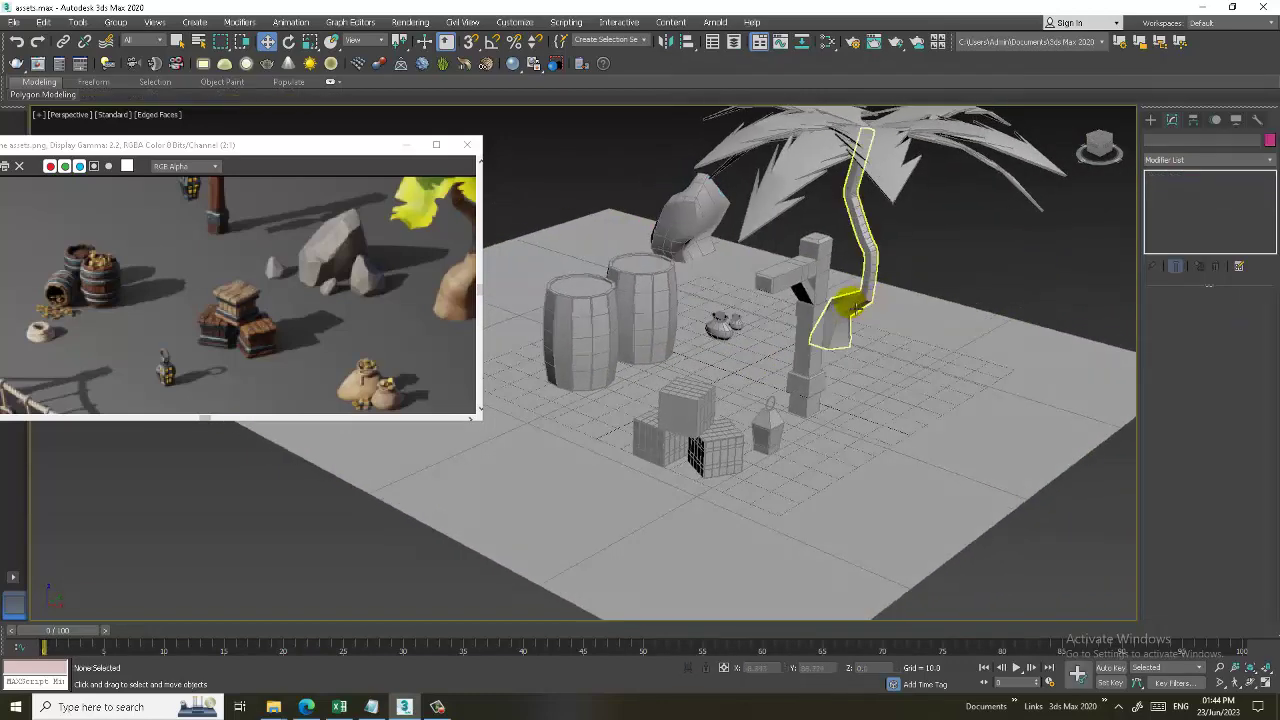
click(440, 708)
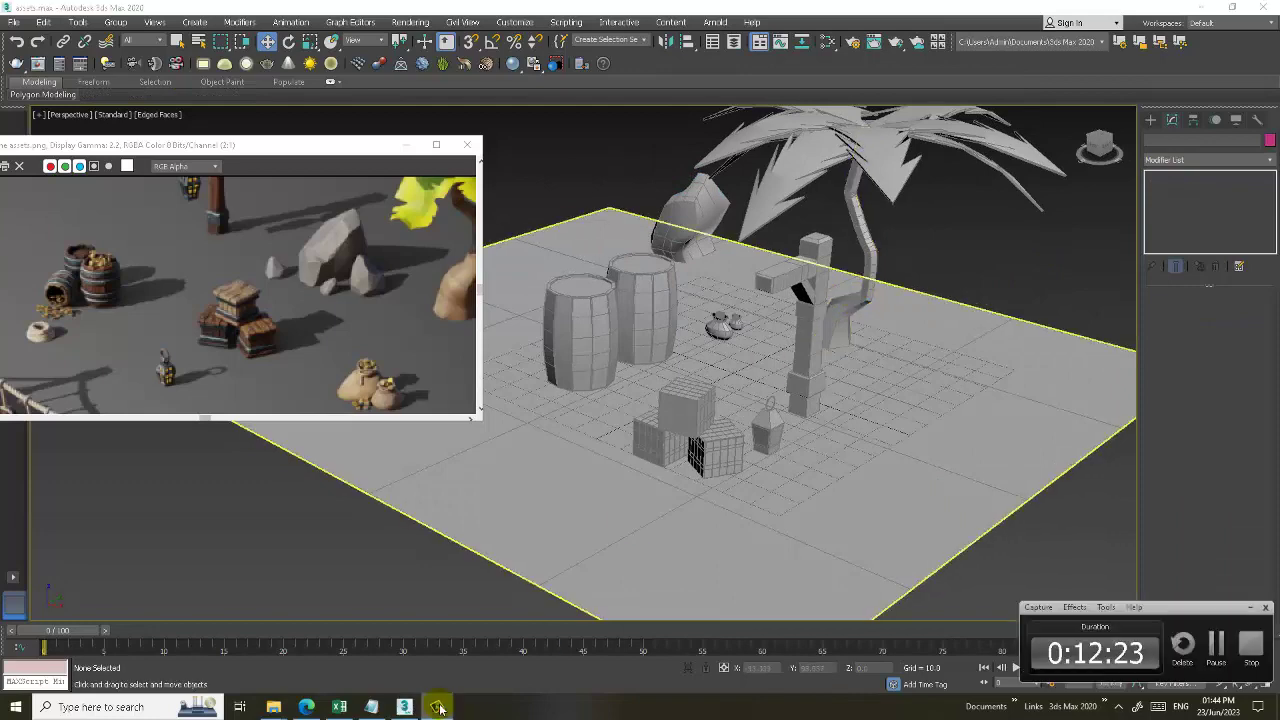
scroll(750, 430, up, 3)
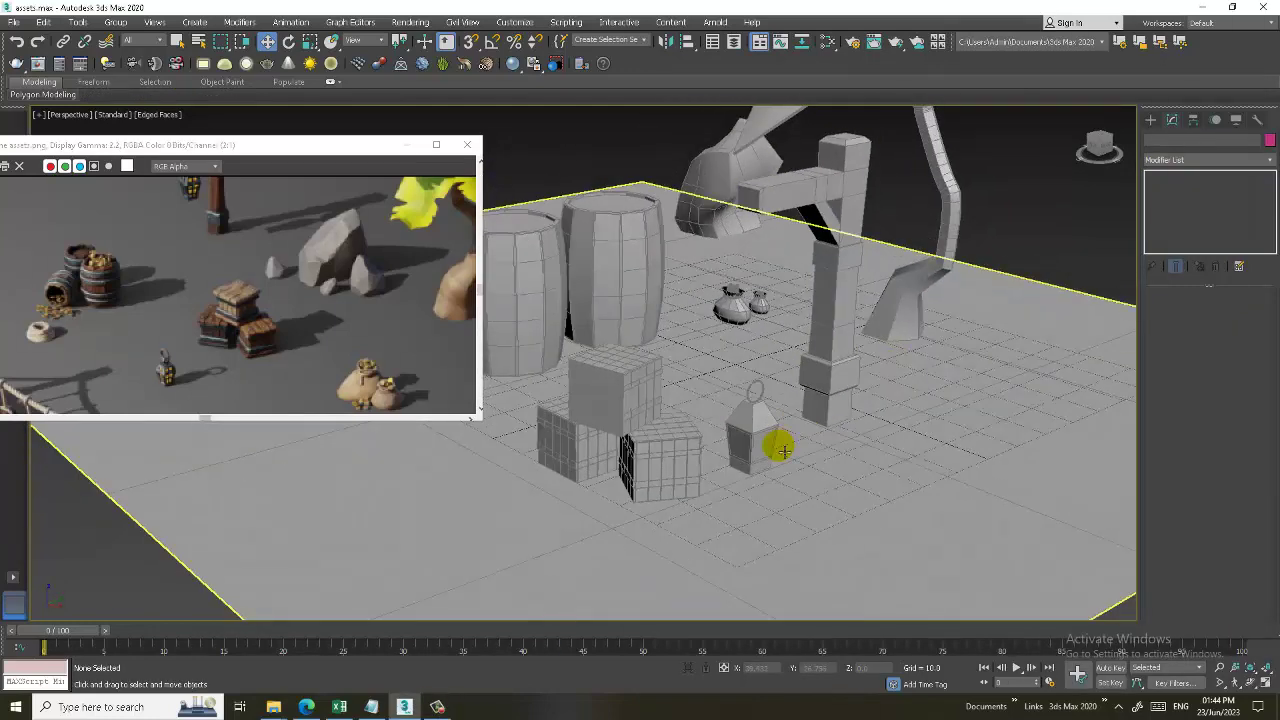
On the lamp post Box001, connect the arm's four edges with a new edge loop.
click(760, 440)
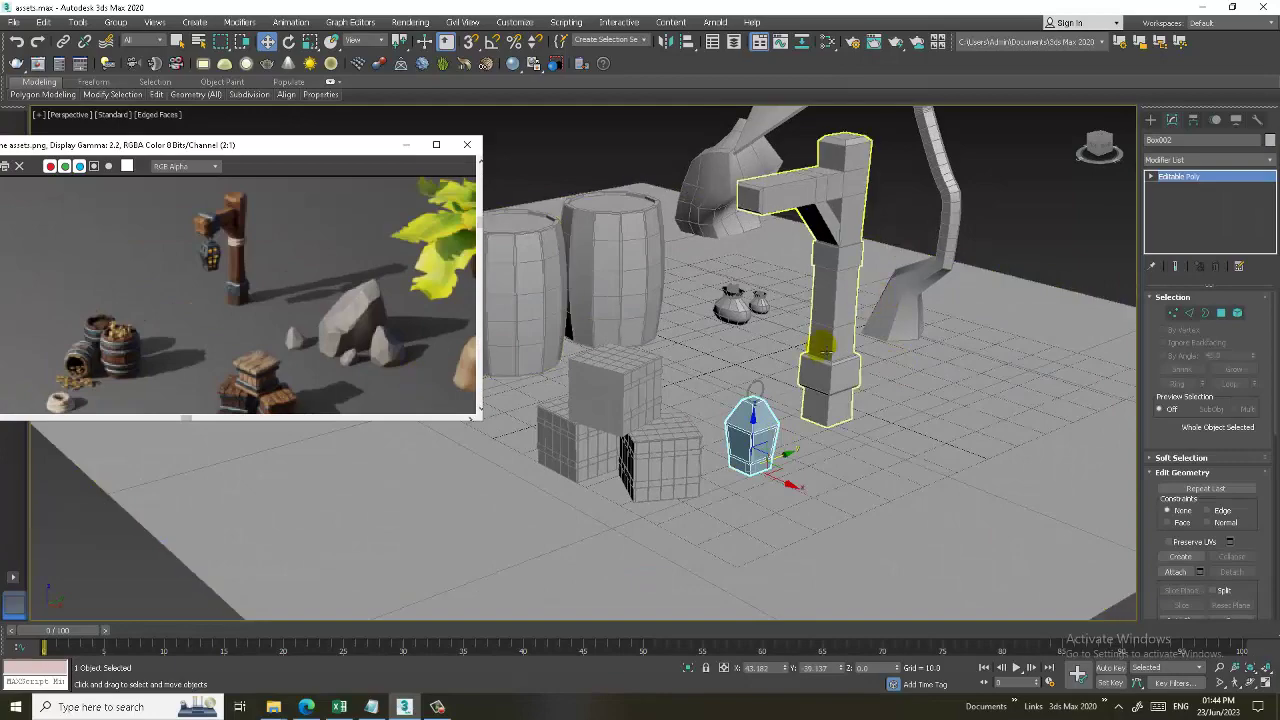
click(771, 212)
alt+middle_drag(771, 212, 767, 220)
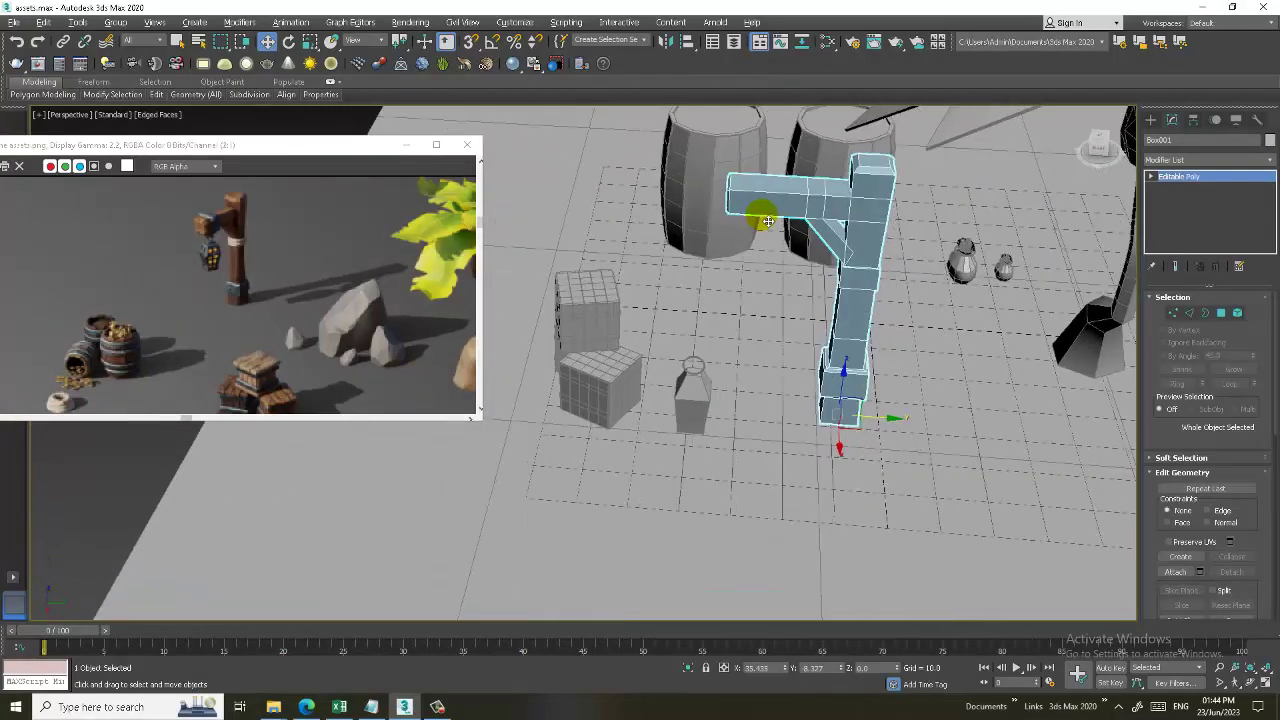
scroll(767, 220, up, 3)
click(1193, 318)
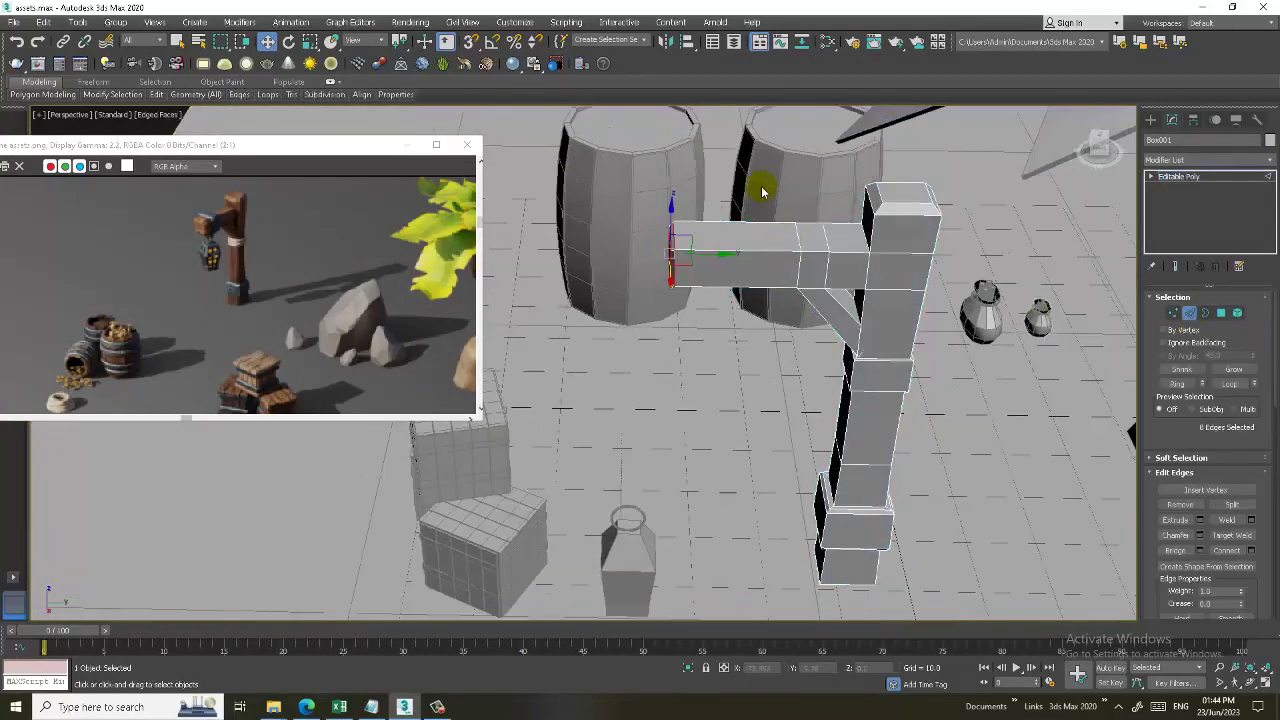
drag(763, 186, 740, 360)
click(1251, 551)
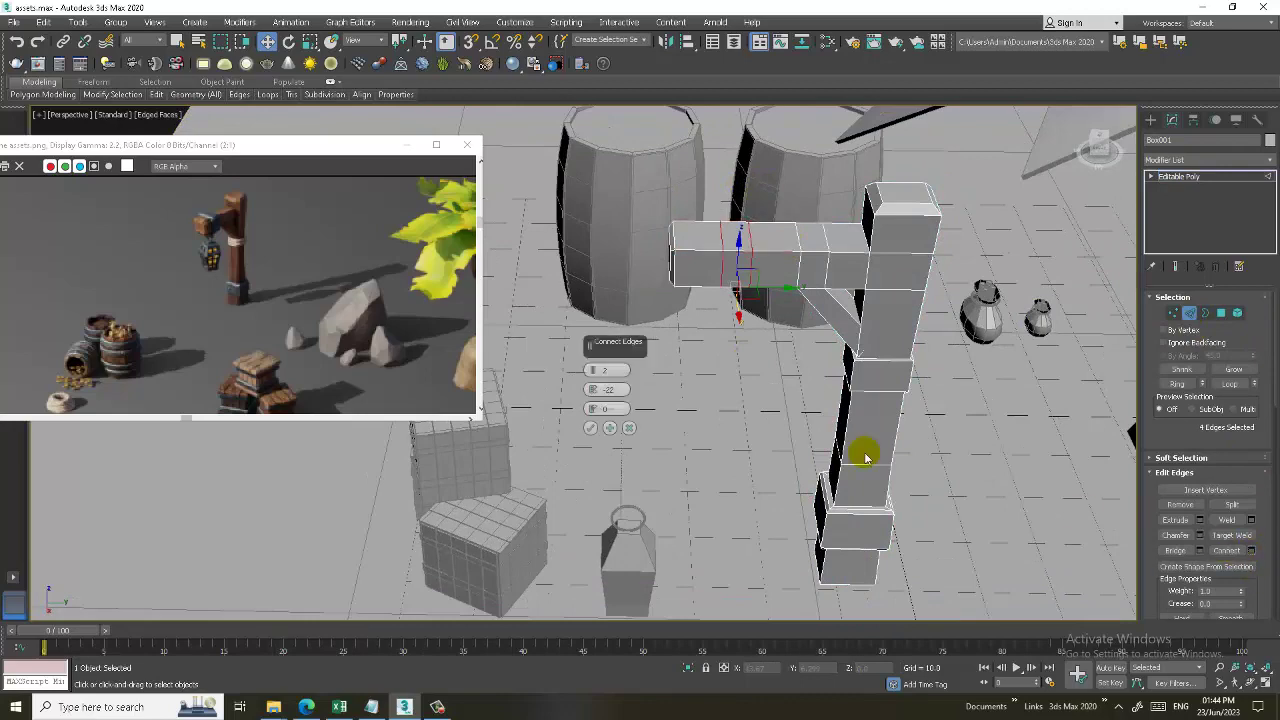
click(583, 424)
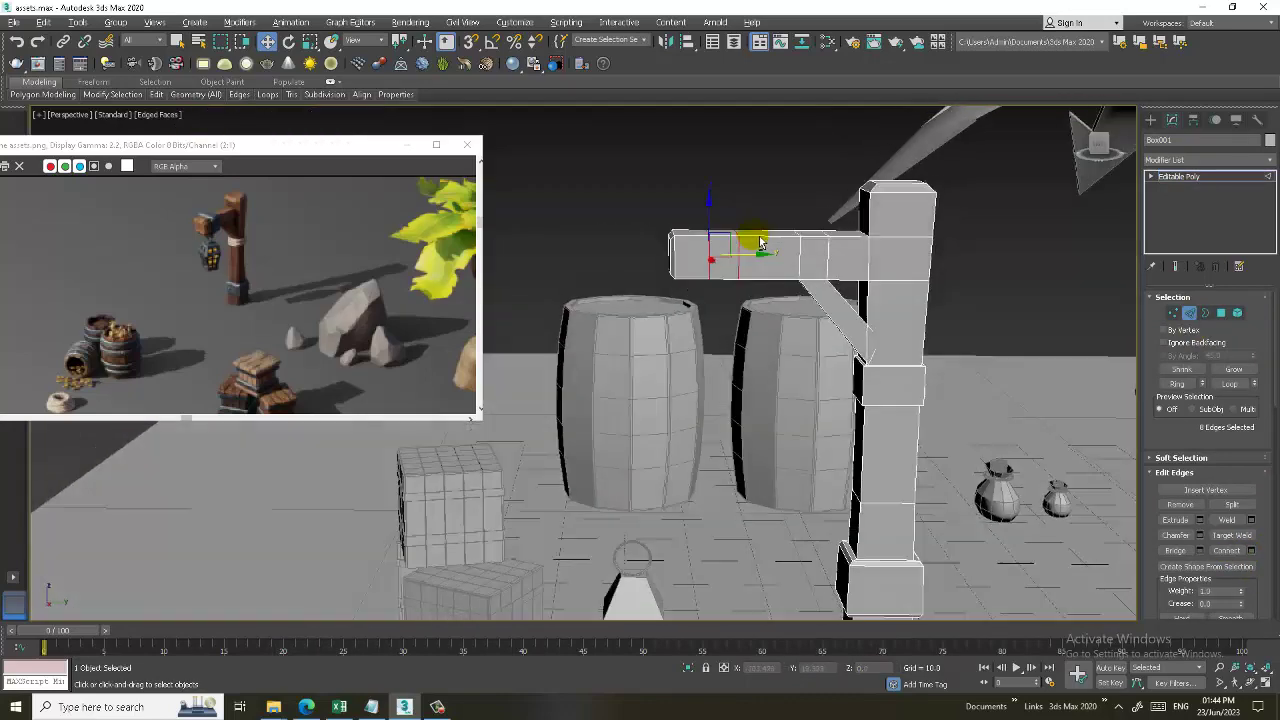
Extrude the arm's ring of faces about 0.378 into a collar, then select the lantern.
alt+middle_drag(748, 251, 757, 240)
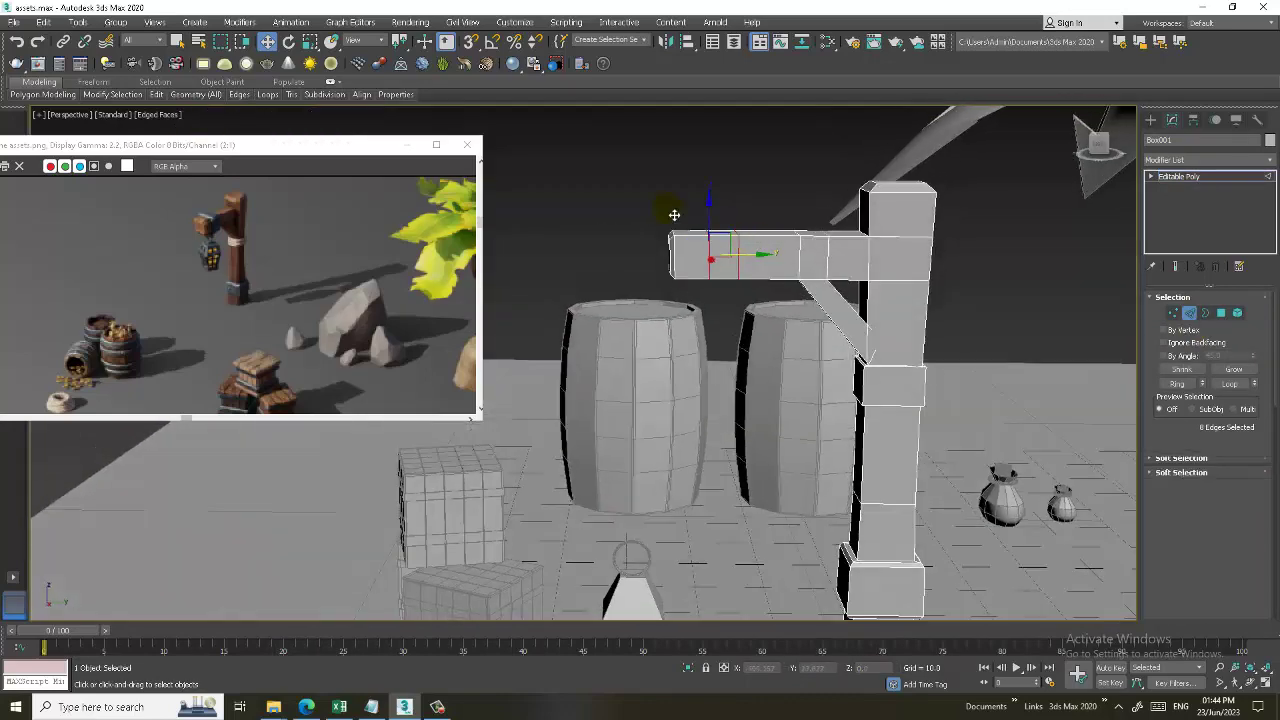
key(4)
click(718, 288)
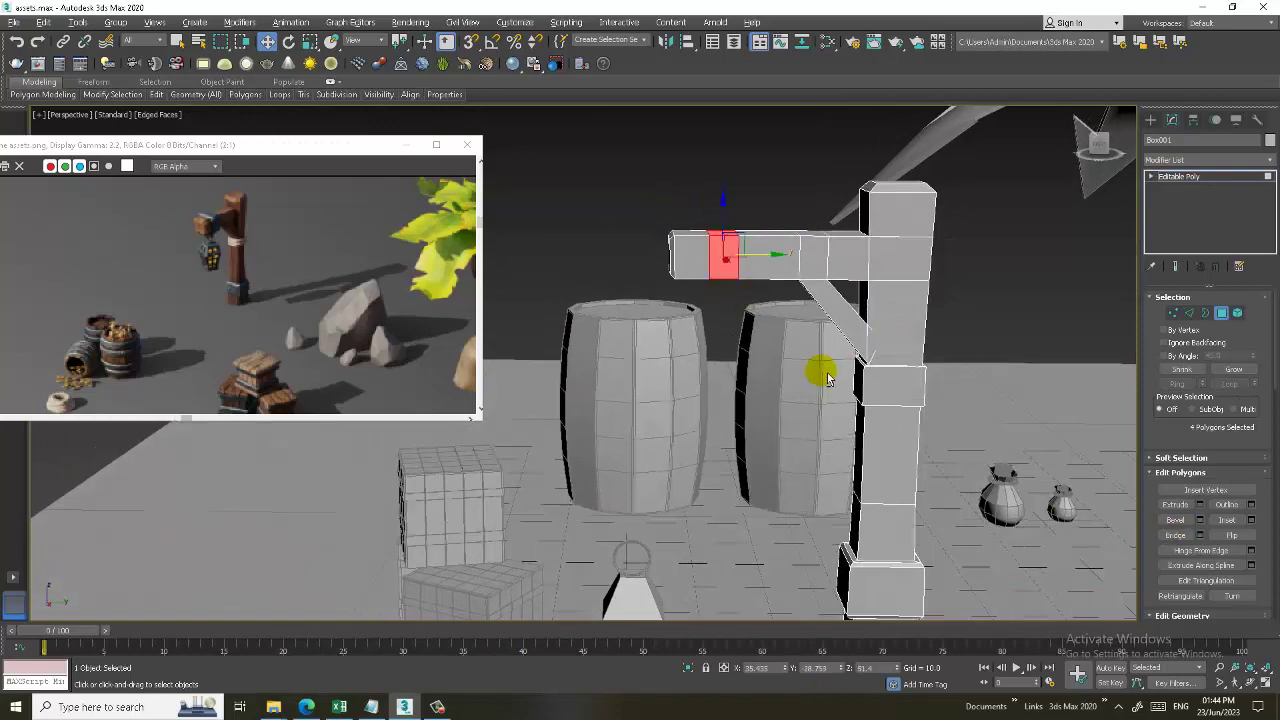
alt+middle_drag(823, 371, 736, 314)
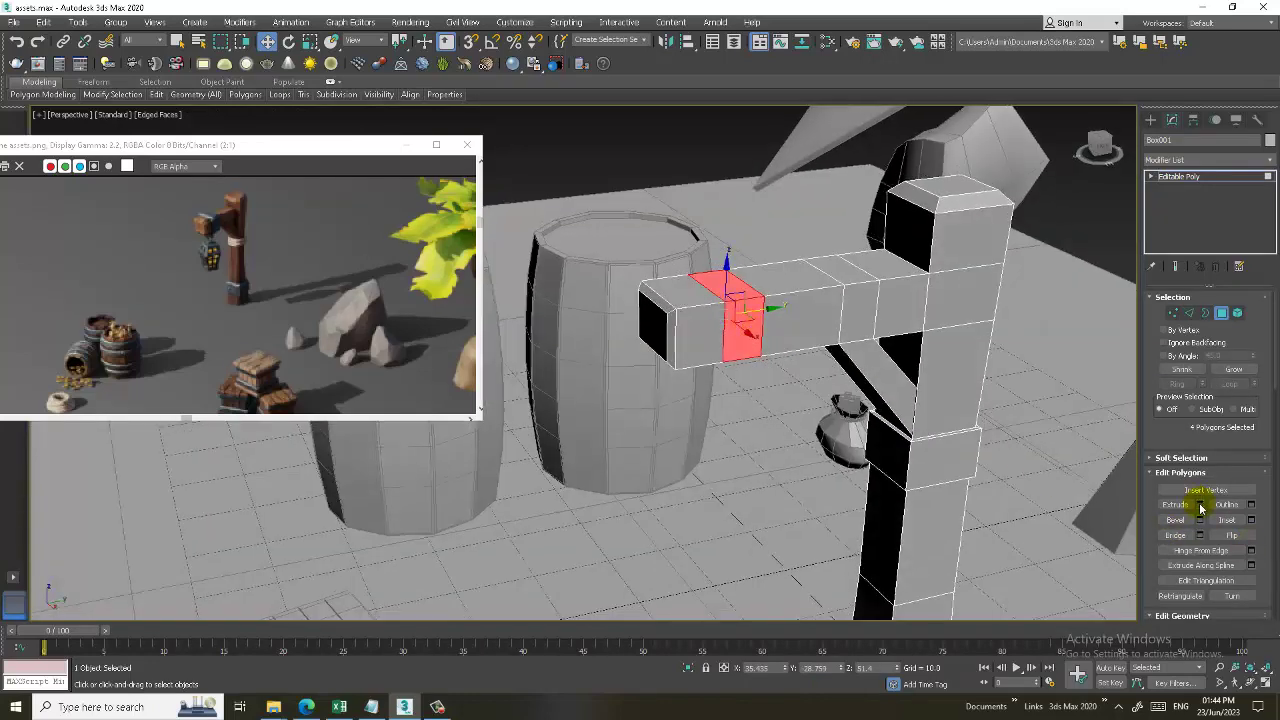
click(1200, 504)
drag(594, 390, 617, 450)
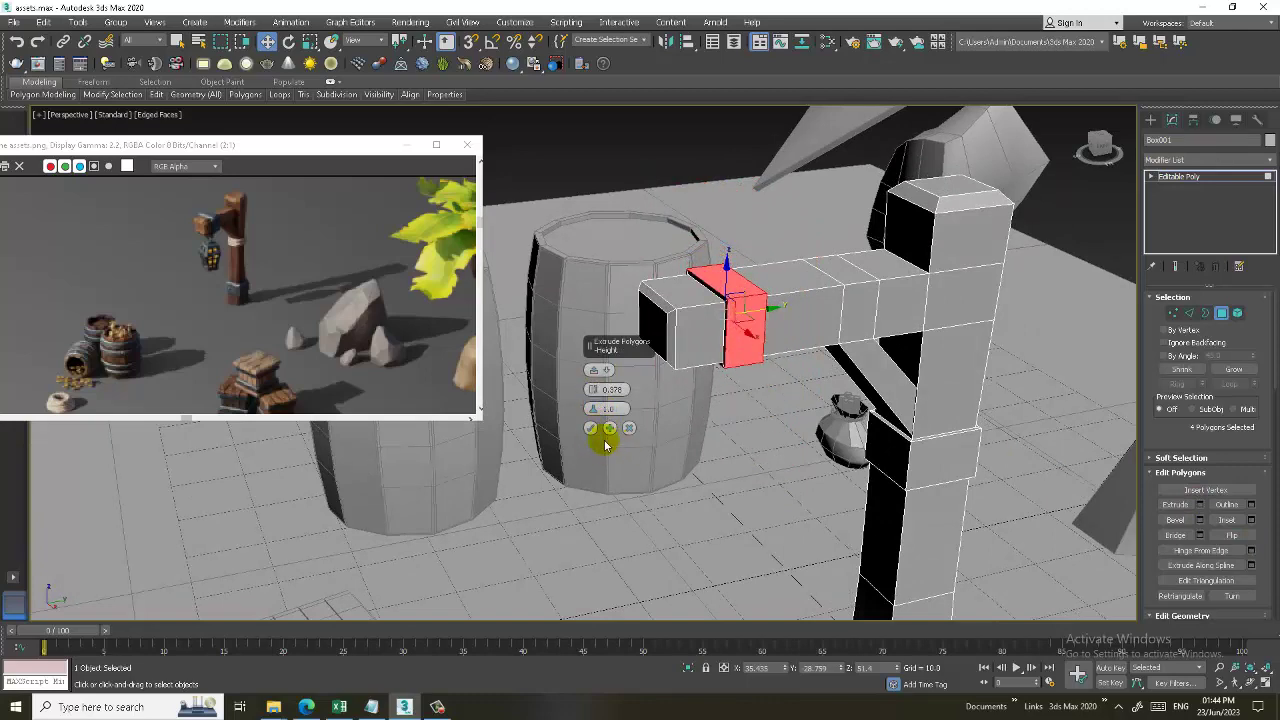
click(592, 429)
click(1185, 176)
scroll(766, 286, down, 5)
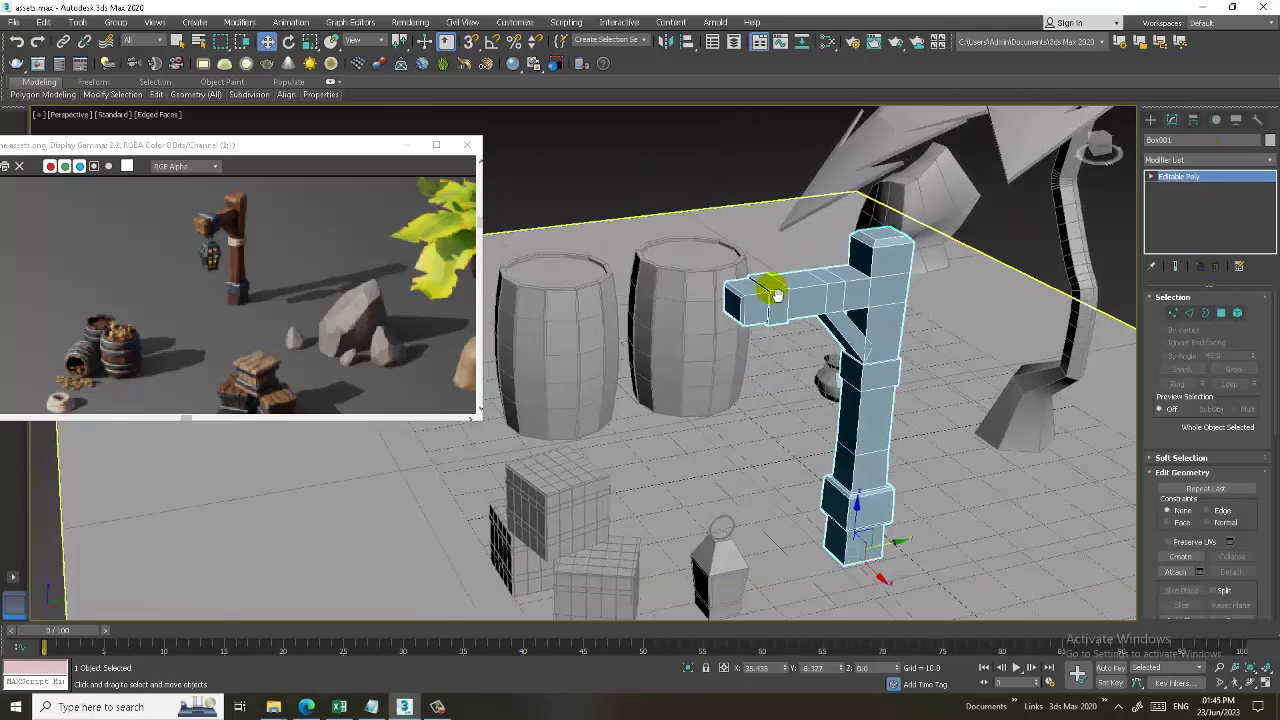
scroll(748, 408, up, 6)
click(755, 415)
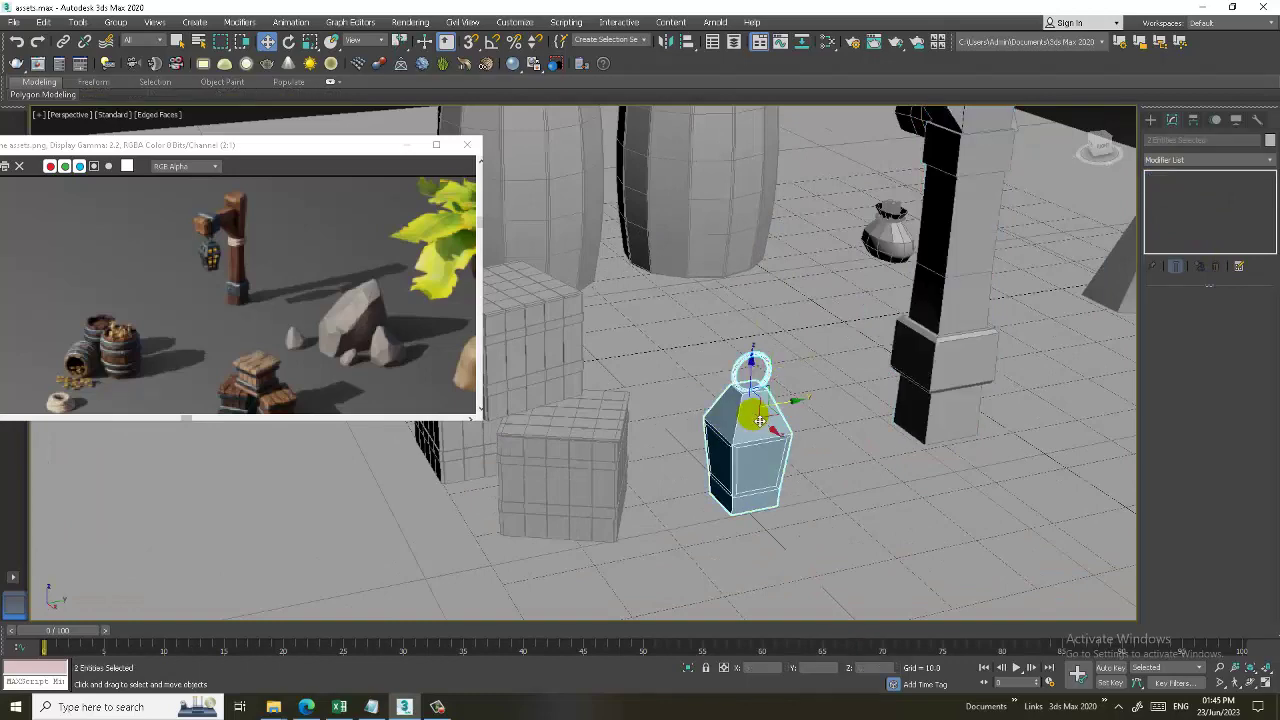
Group the lantern parts as Group001 and move it up toward the post's arm.
click(115, 22)
click(135, 42)
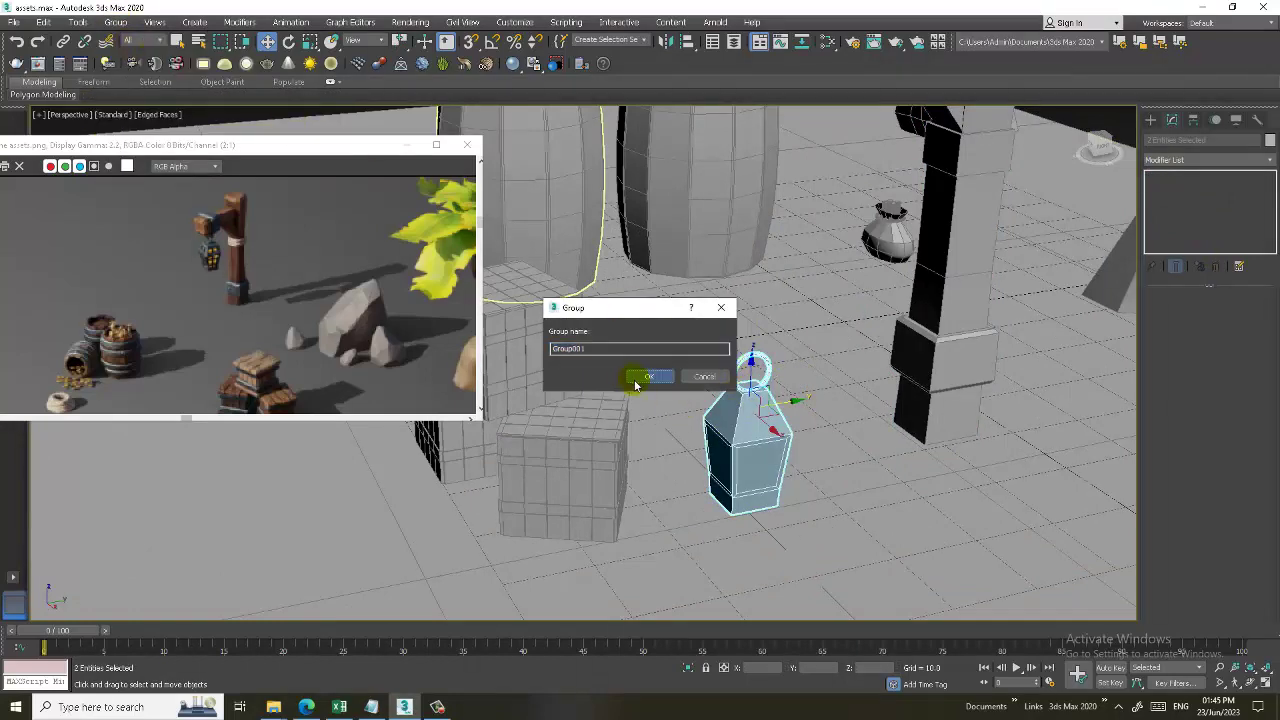
click(649, 376)
scroll(790, 370, down, 5)
scroll(790, 370, down, 1)
drag(792, 357, 795, 247)
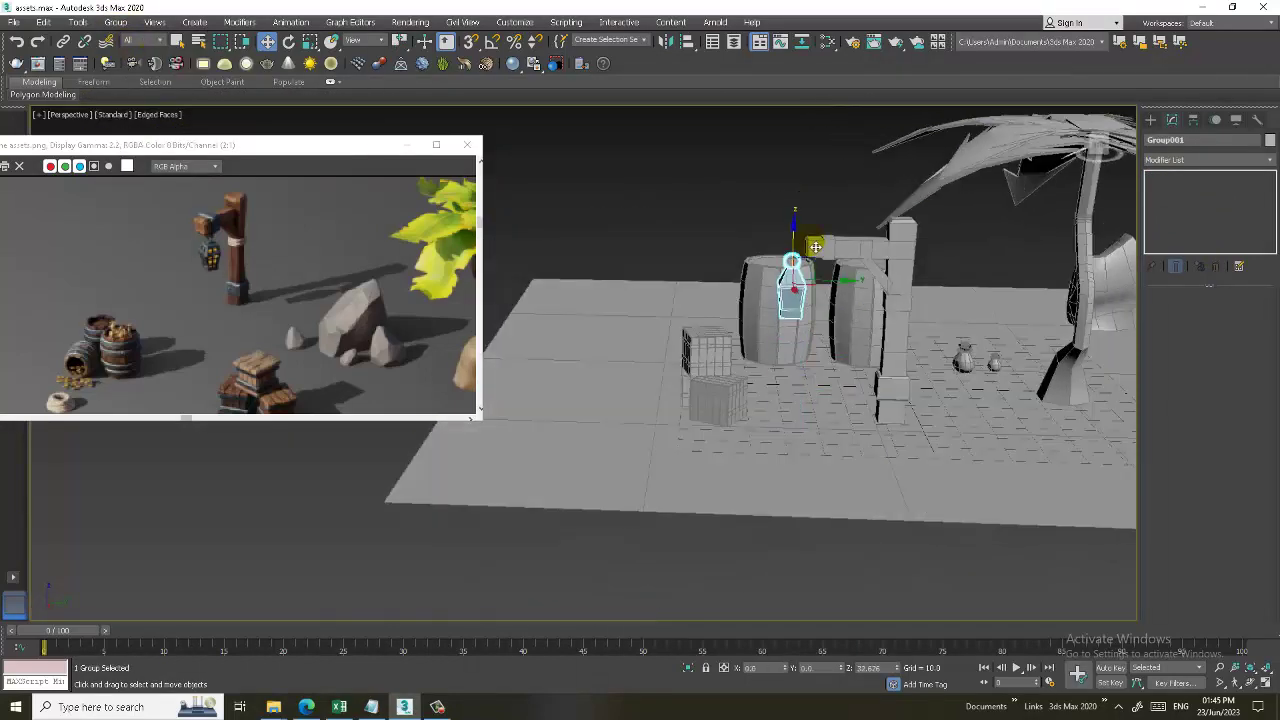
drag(833, 287, 867, 291)
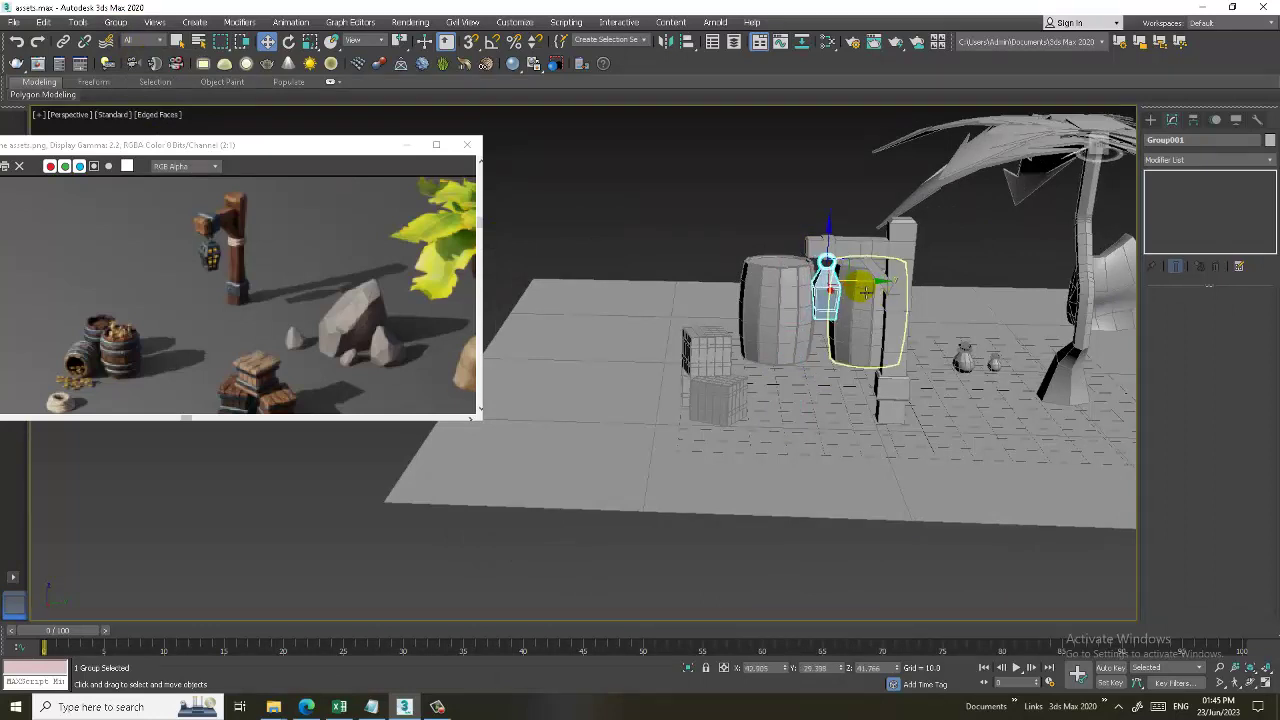
Check the lantern's placement in the Top view with edged faces and in Perspective.
key(alt+w)
middle_click(541, 249)
key(alt+w)
key(z)
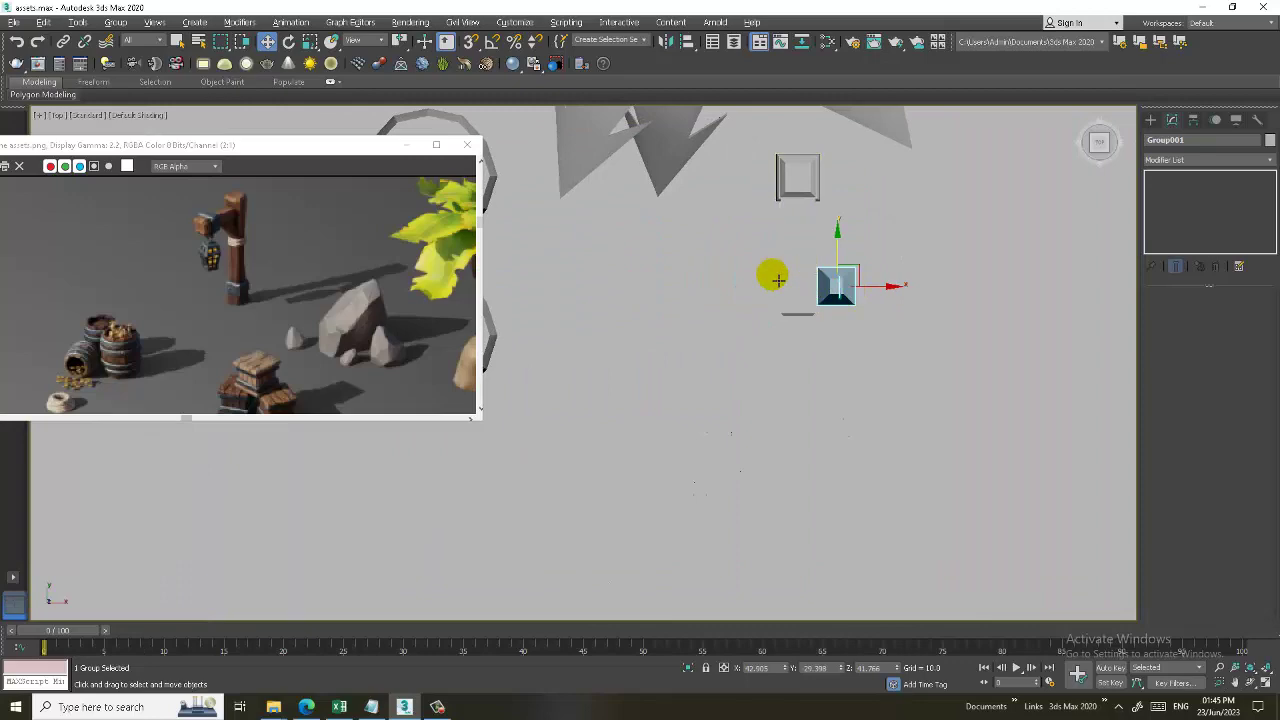
key(F4)
key(g)
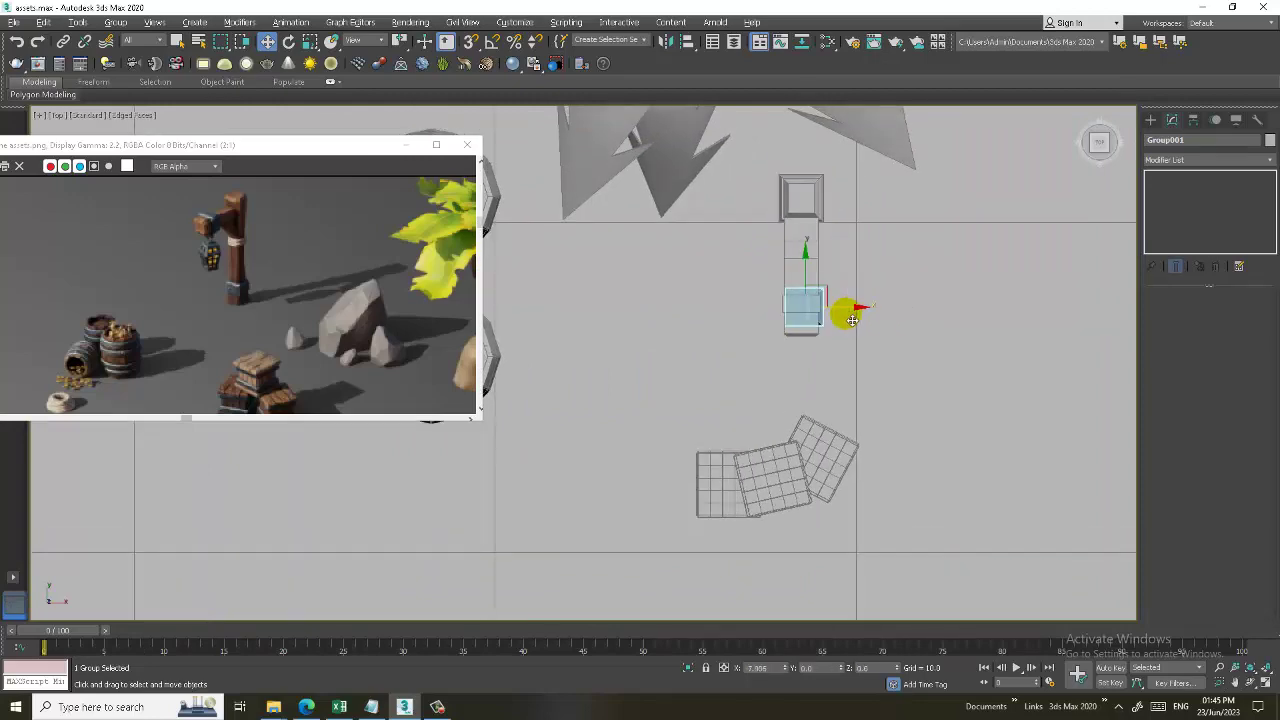
key(alt+w)
middle_click(963, 374)
key(alt+w)
mouse_move(891, 383)
alt+middle_down()
mouse_move(729, 300)
mouse_move(657, 286)
mouse_move(694, 344)
mouse_move(657, 398)
alt+middle_up()
scroll(640, 260, up, 2)
Clone the lantern as Group002 at the post's foot, rotate the copy, and deselect.
key(e)
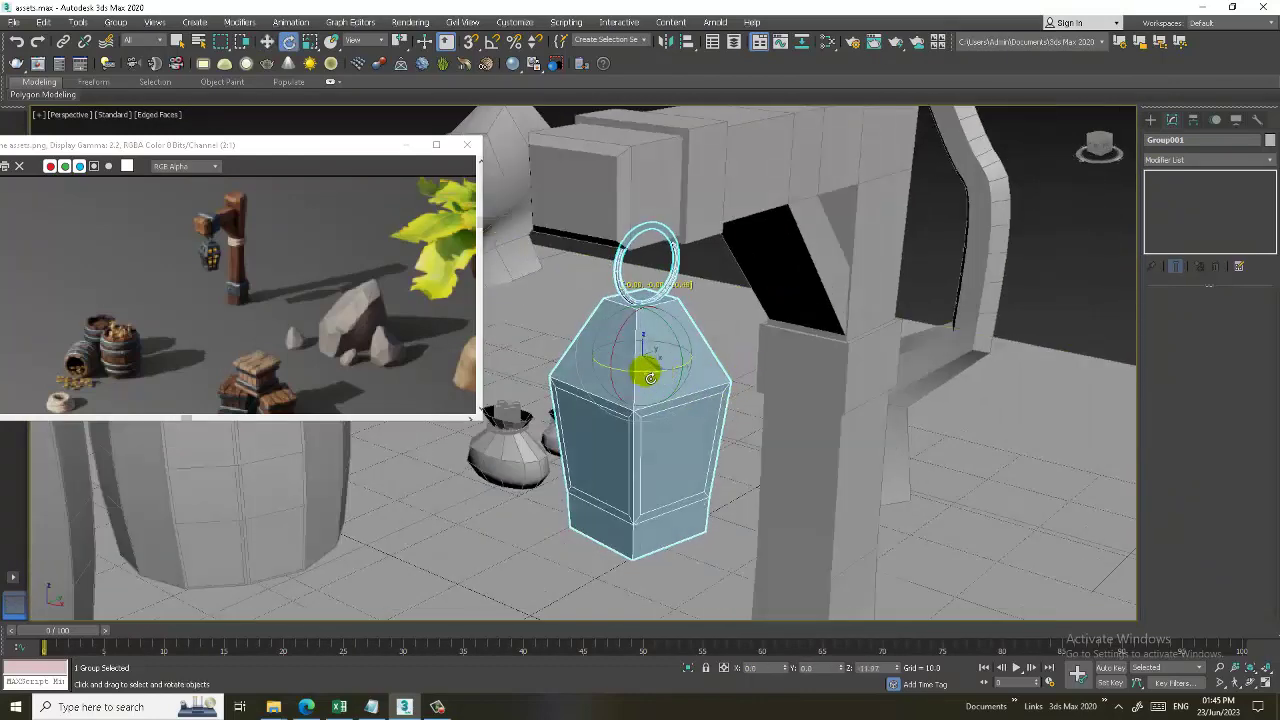
key(w)
mouse_move(748, 366)
alt+middle_down()
mouse_move(710, 388)
mouse_move(766, 323)
mouse_move(708, 212)
alt+middle_up()
scroll(750, 330, down, 3)
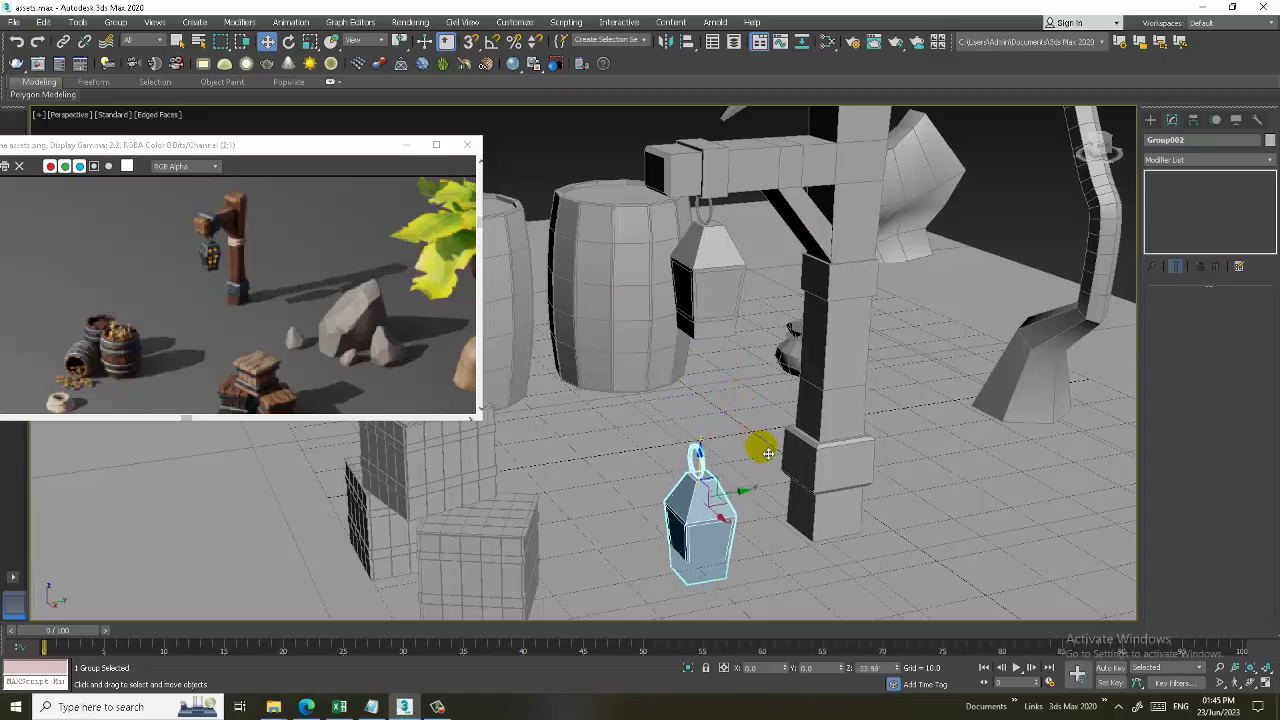
shift+drag(738, 380, 766, 433)
click(643, 410)
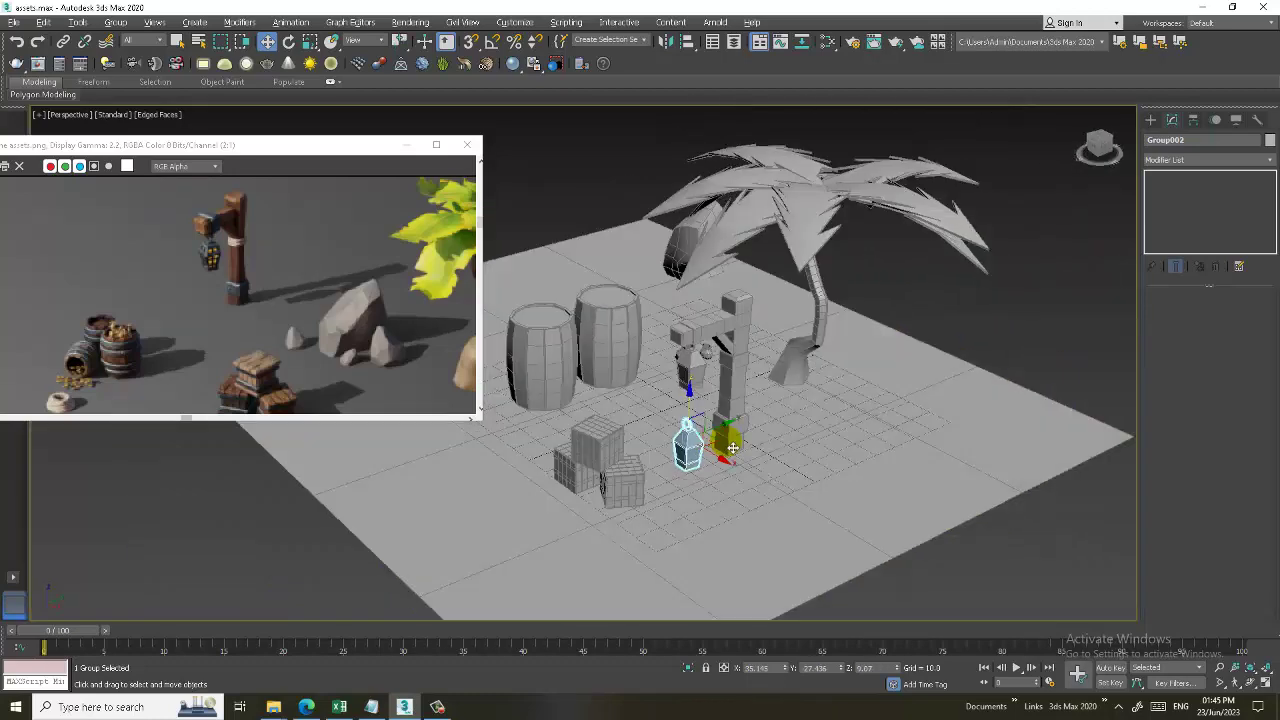
key(e)
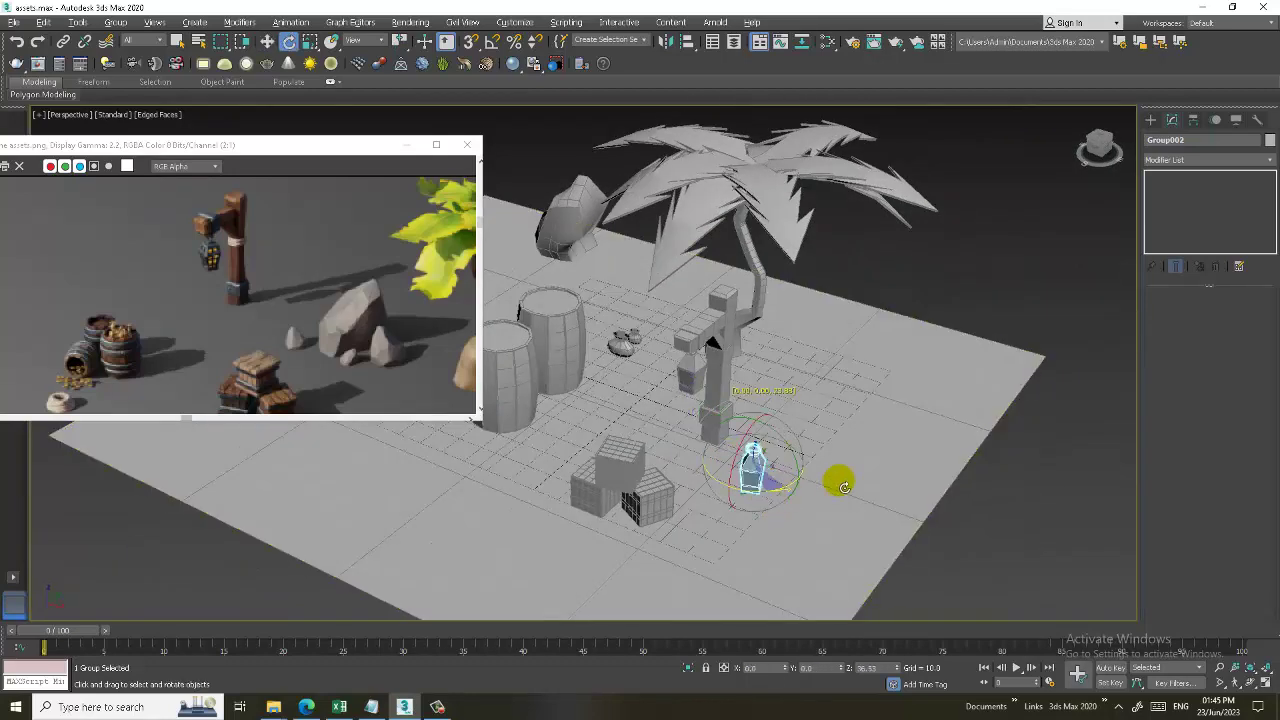
alt+middle_drag(863, 463, 766, 434)
scroll(788, 439, up, 4)
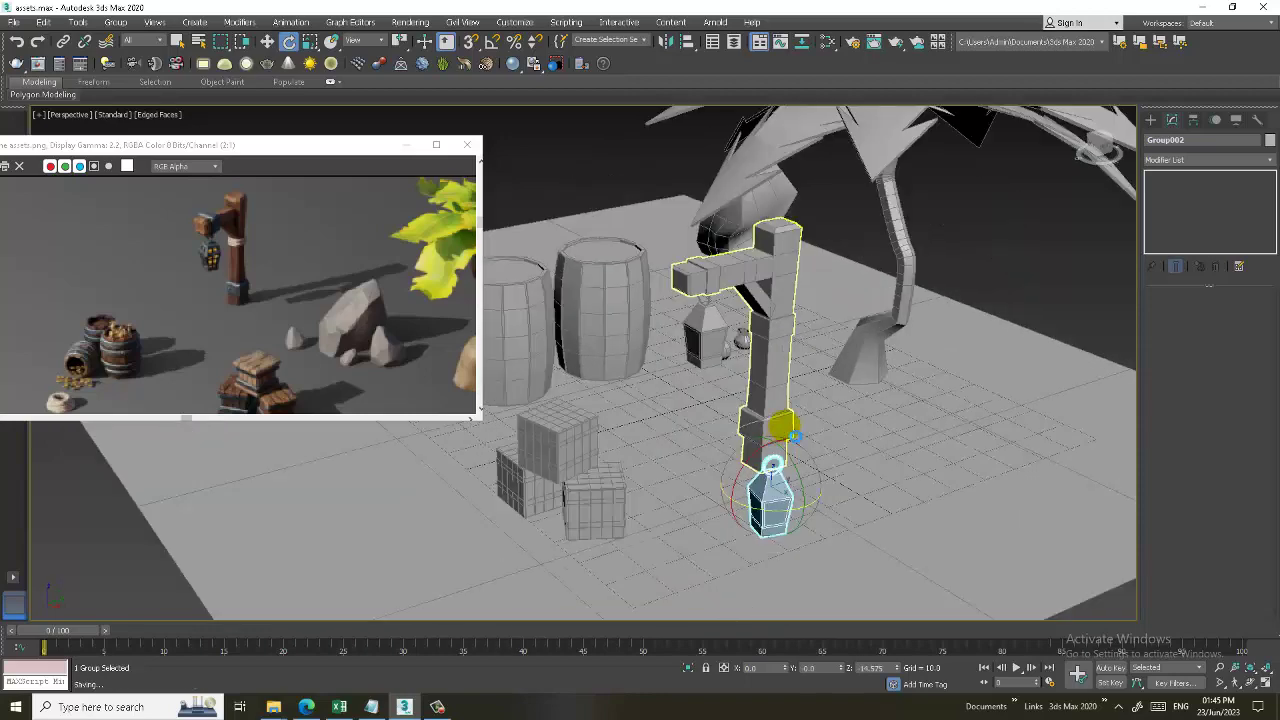
drag(323, 145, 164, 96)
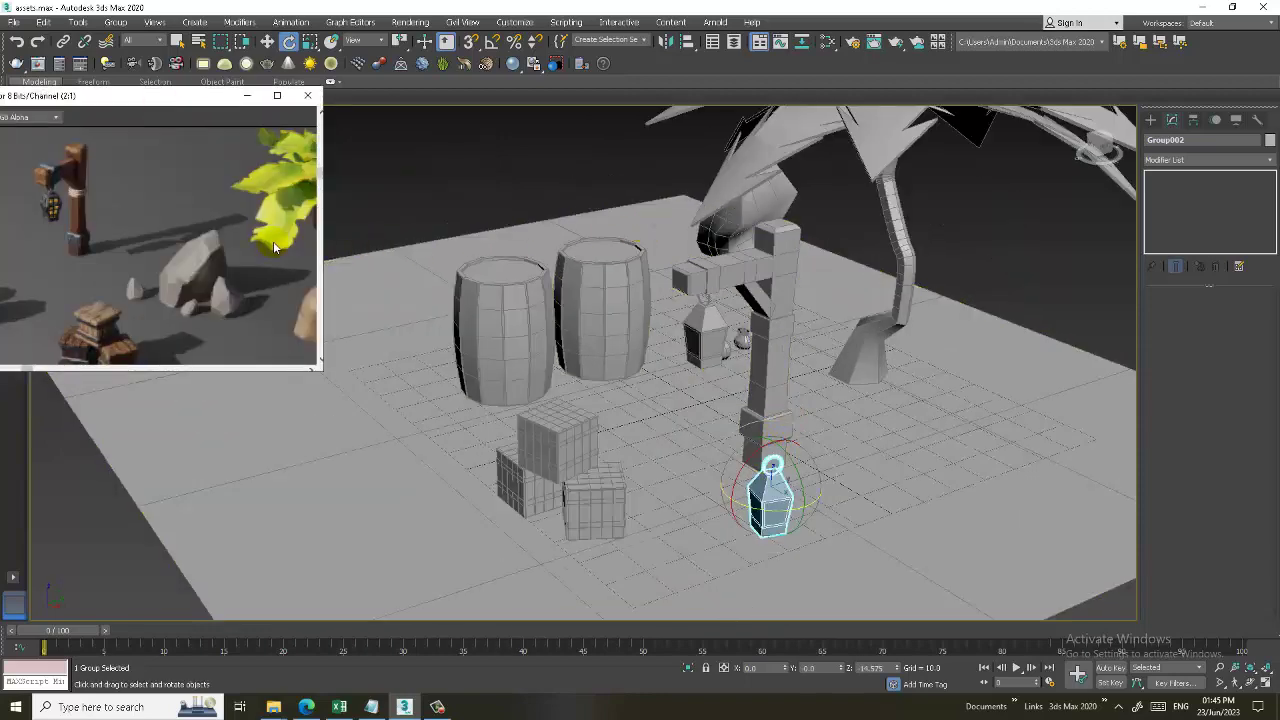
click(1060, 295)
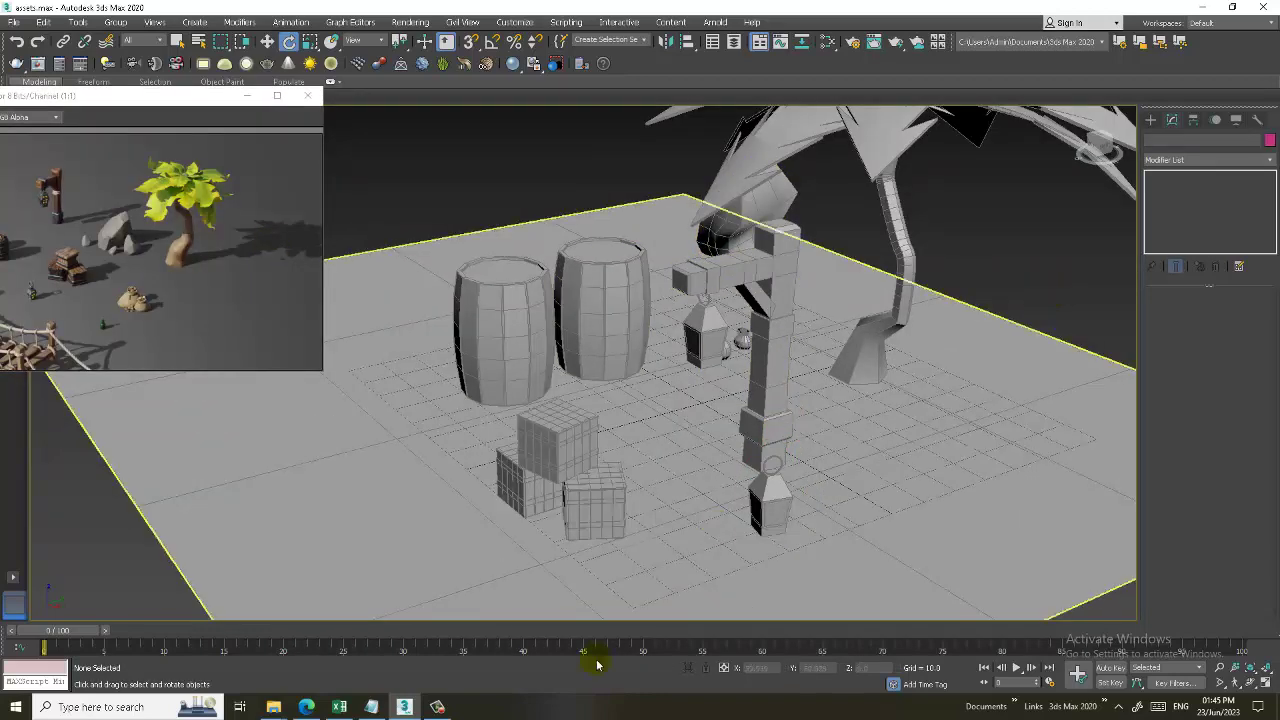
click(372, 706)
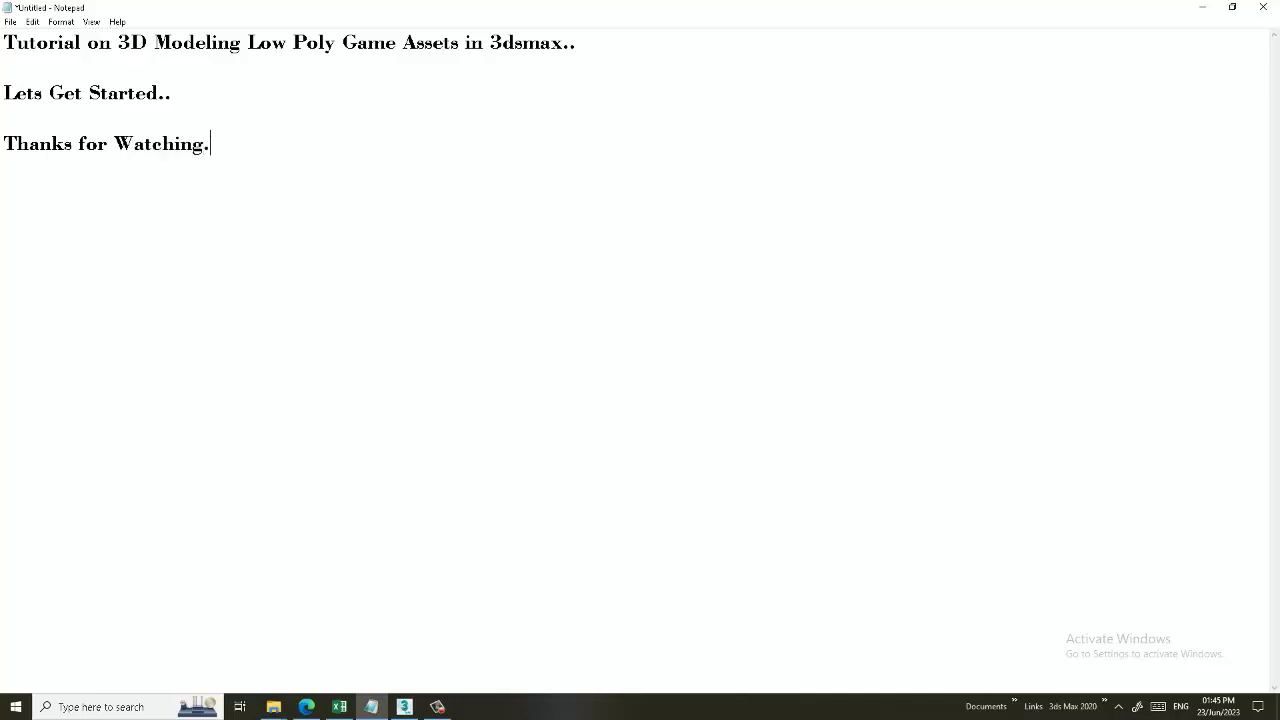
click(1201, 7)
scroll(808, 431, down, 5)
scroll(808, 431, down, 3)
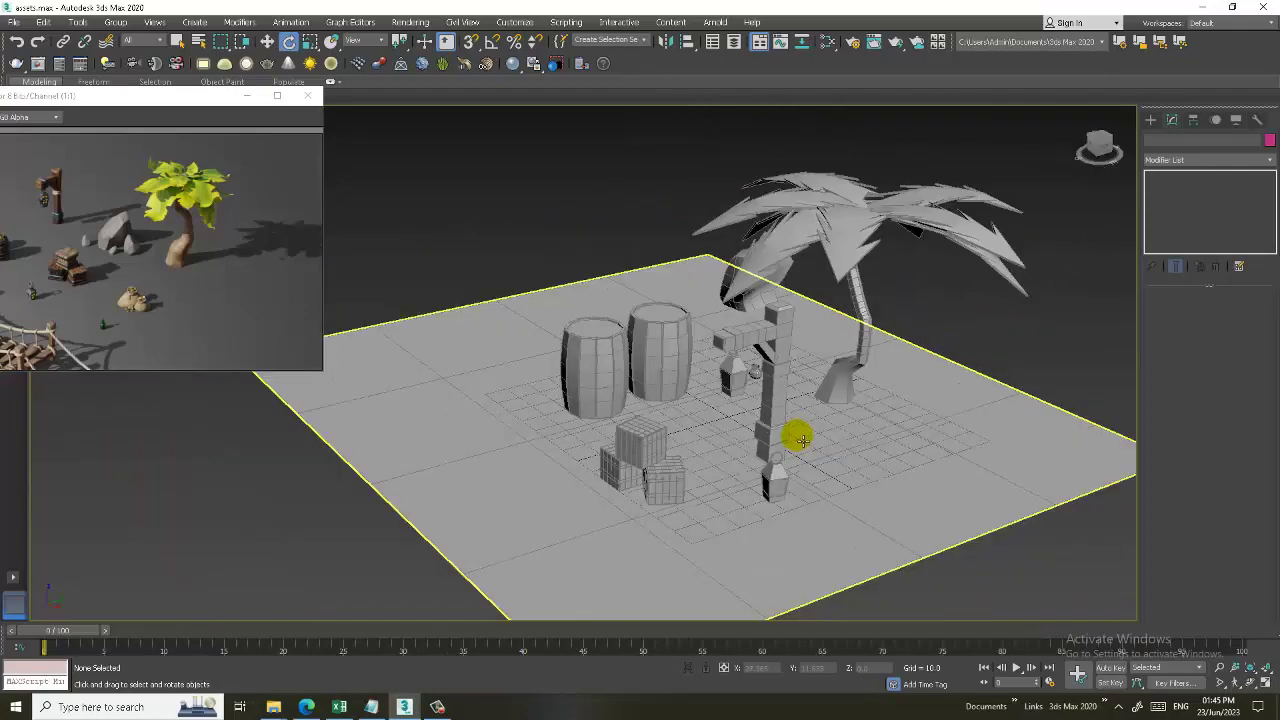